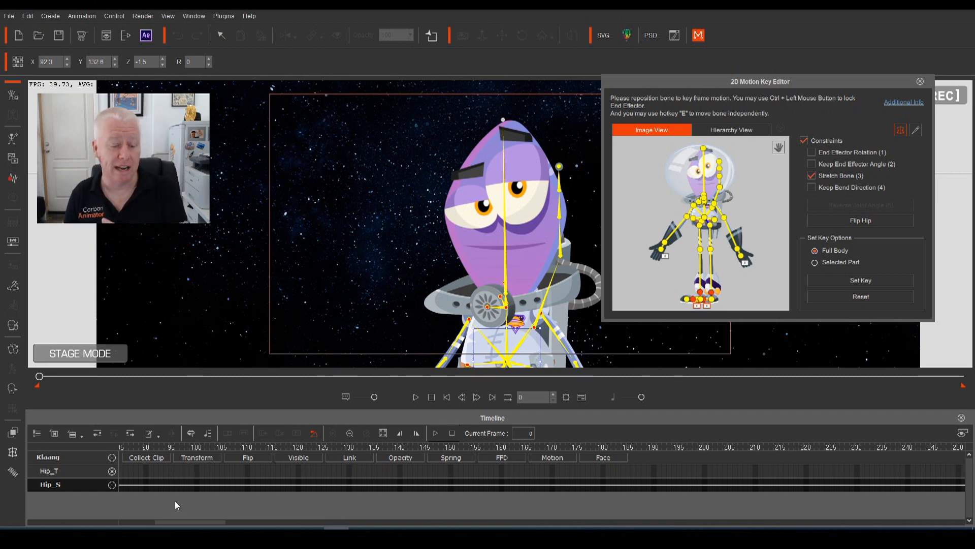
Preview the animation, then key the full-body pose at frame 20
drag(198, 522, 162, 522)
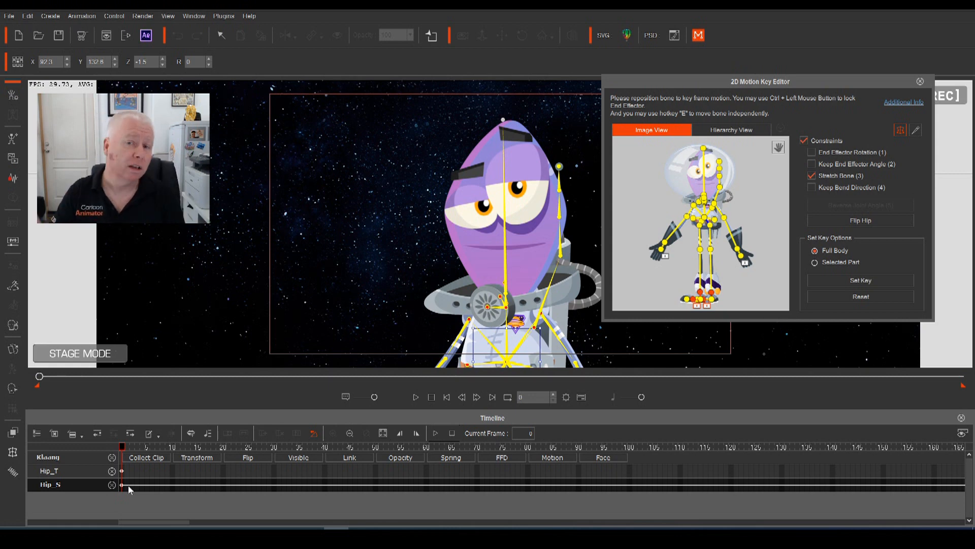
key(space)
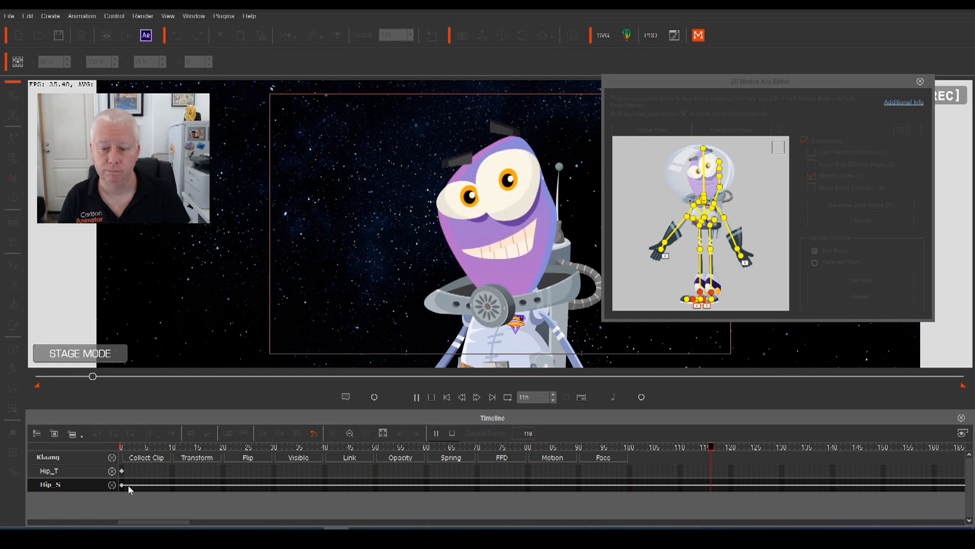
key(space)
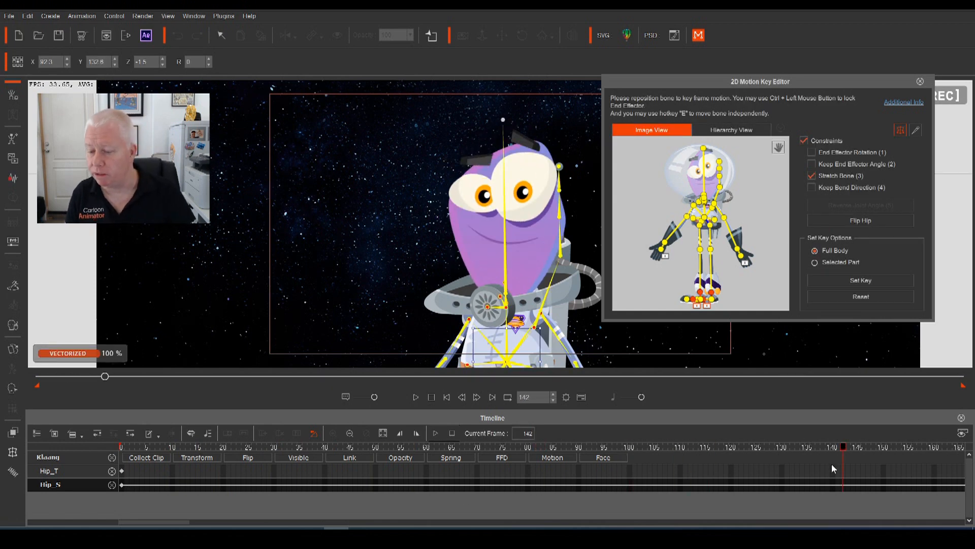
key(Home)
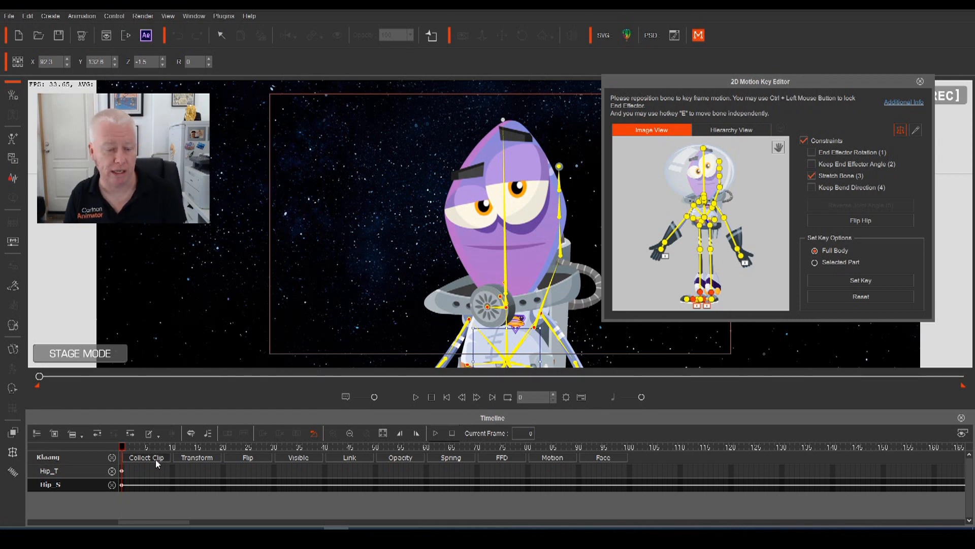
drag(122, 447, 225, 451)
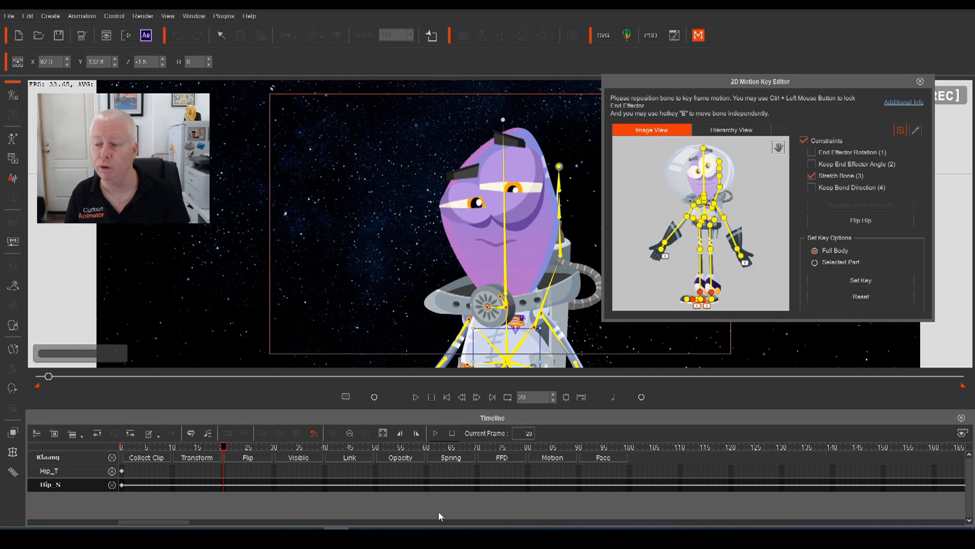
click(842, 280)
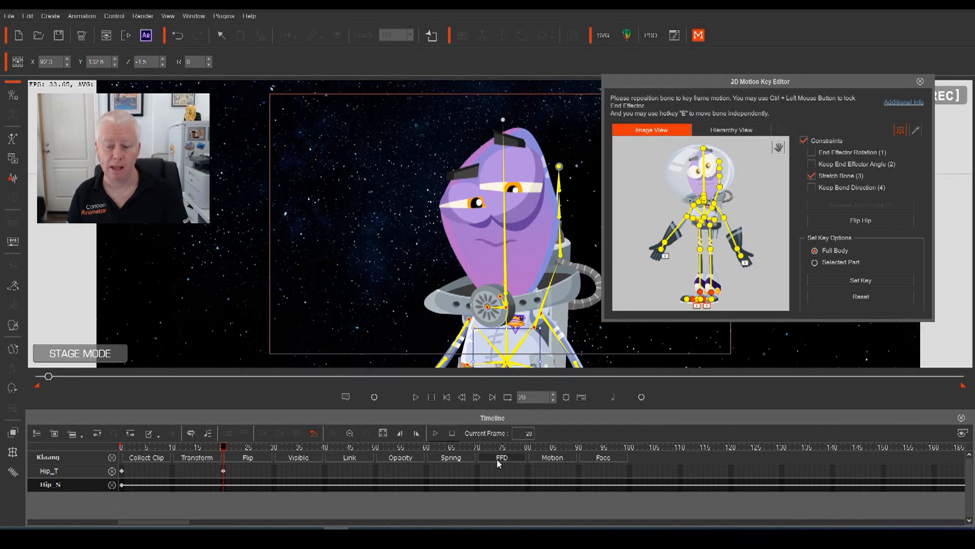
Expand the Motion track and show the Neck, Face and RArm tracks
click(552, 459)
scroll(236, 478, down, 1)
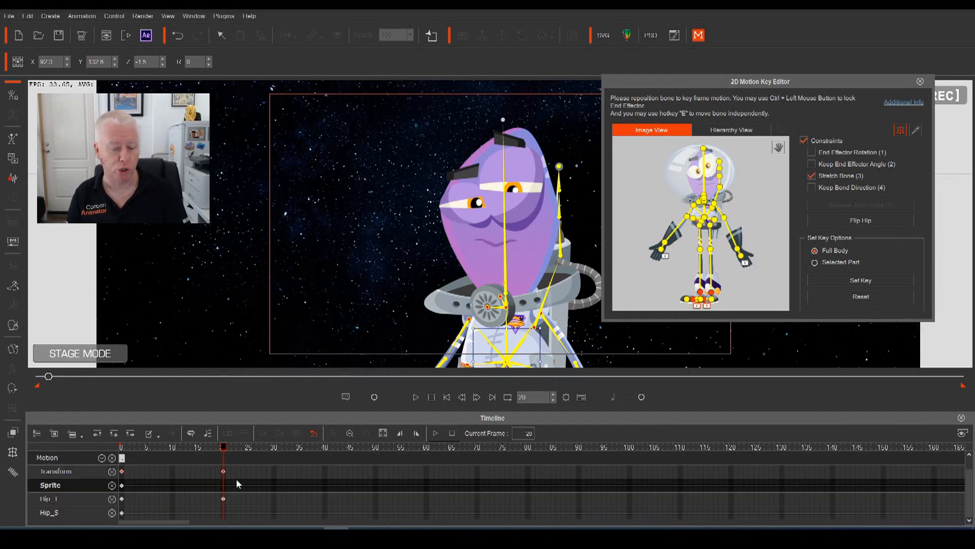
click(101, 458)
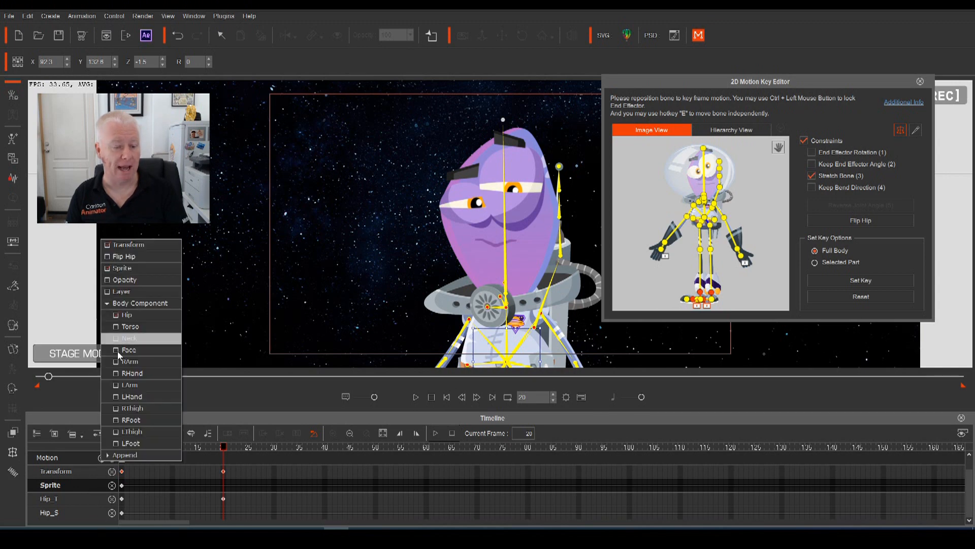
click(117, 338)
click(117, 351)
click(118, 363)
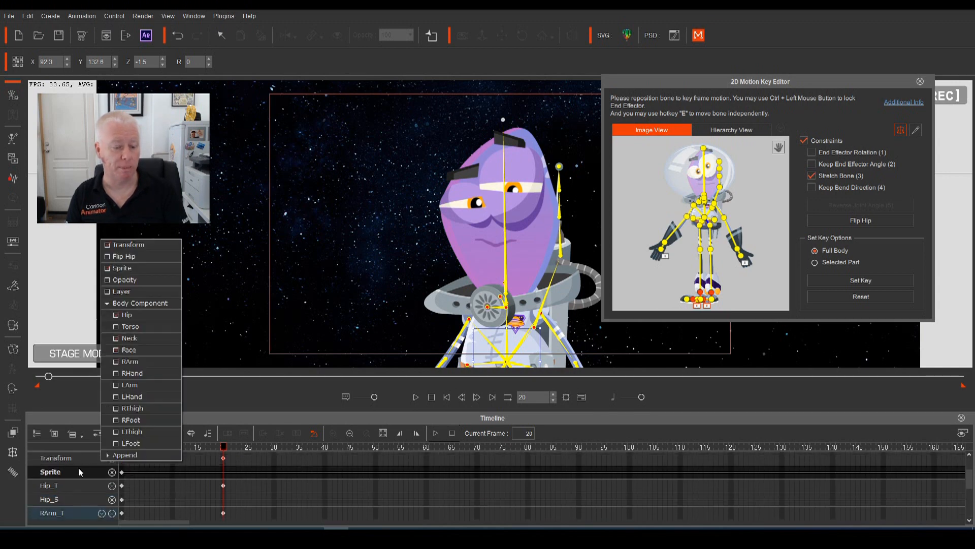
click(20, 506)
scroll(147, 502, down, 2)
scroll(227, 478, up, 1)
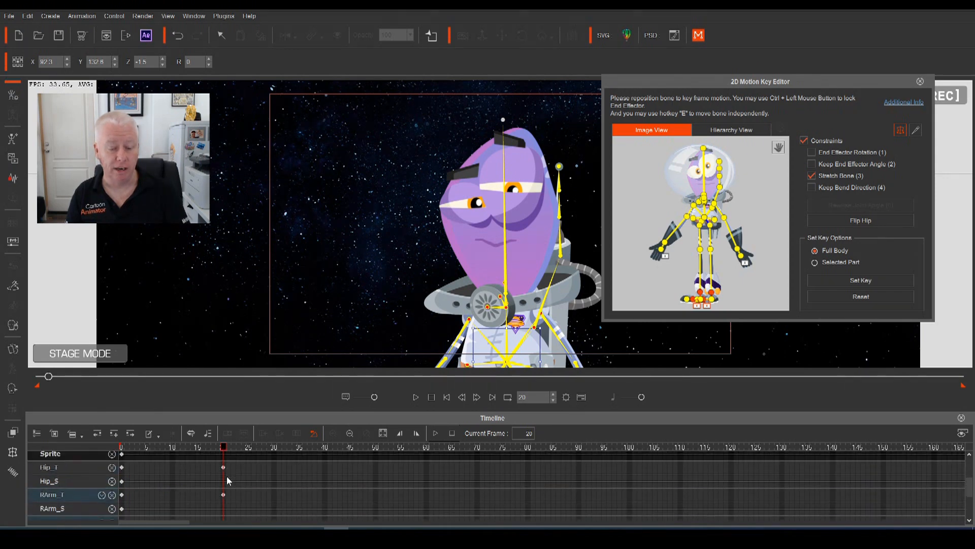
scroll(220, 490, up, 3)
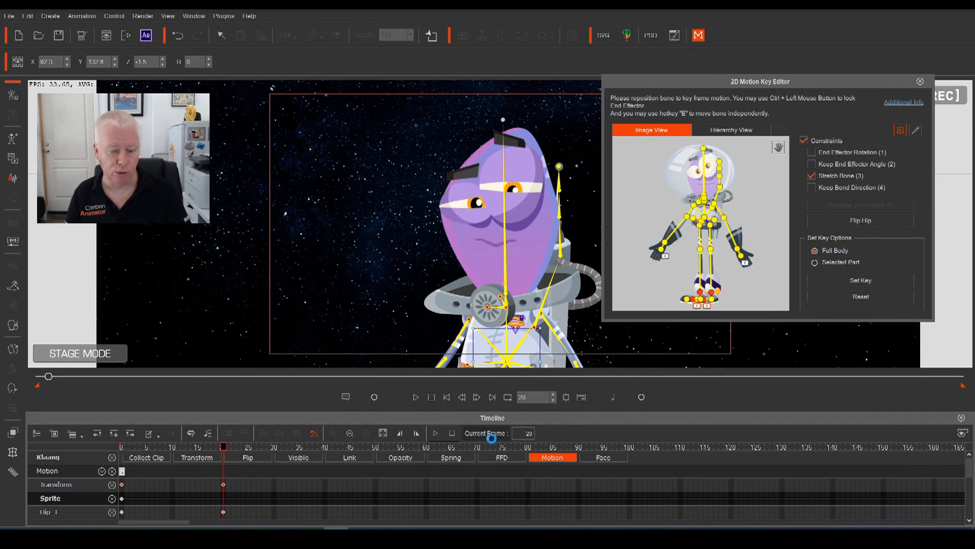
Undo the frame-20 key and set a full-body key at frame 0
key(ctrl+z)
drag(224, 449, 115, 460)
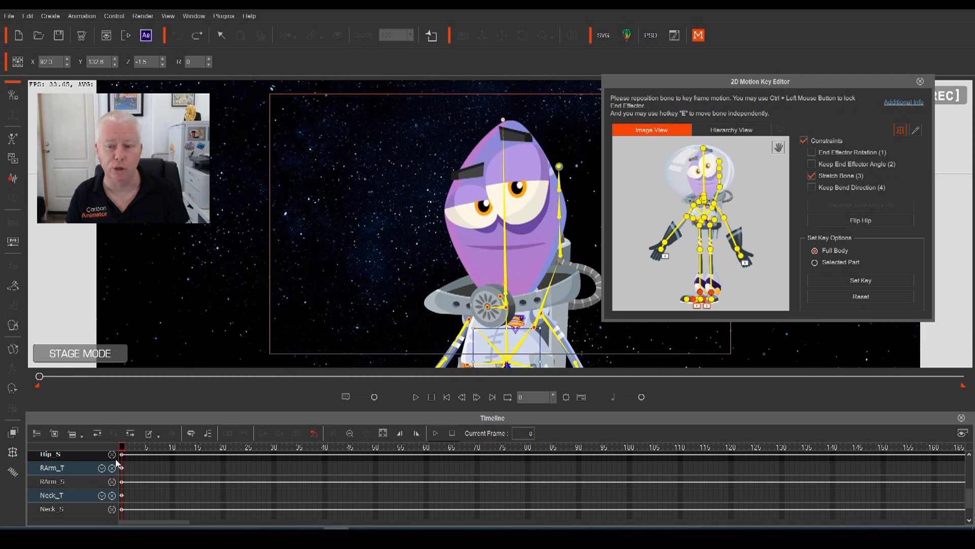
click(824, 276)
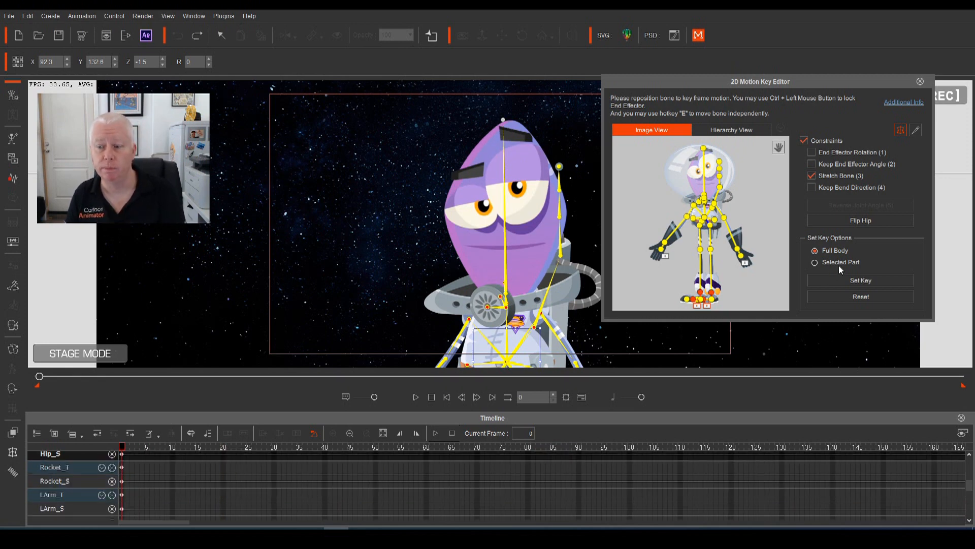
Select the left upper arm bone and move to frame 10
click(714, 209)
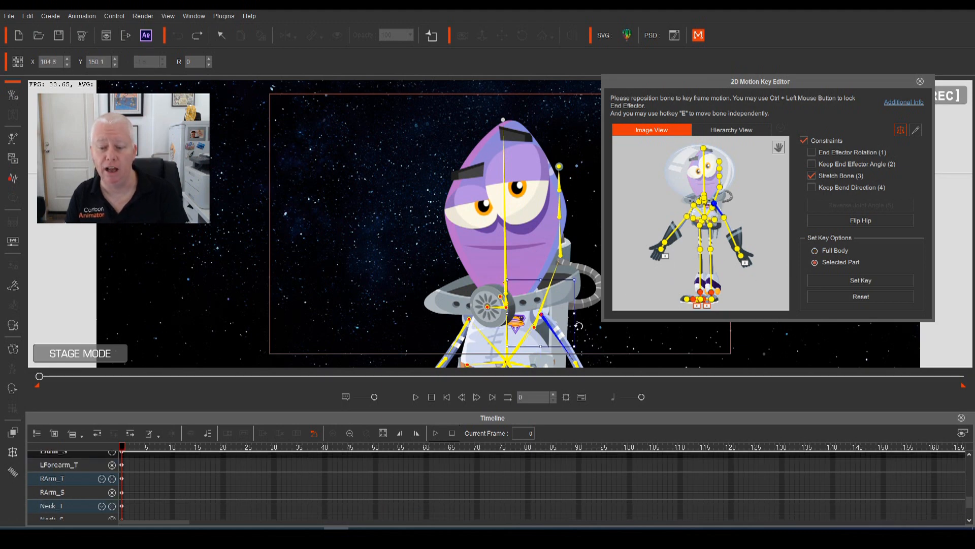
scroll(75, 505, up, 3)
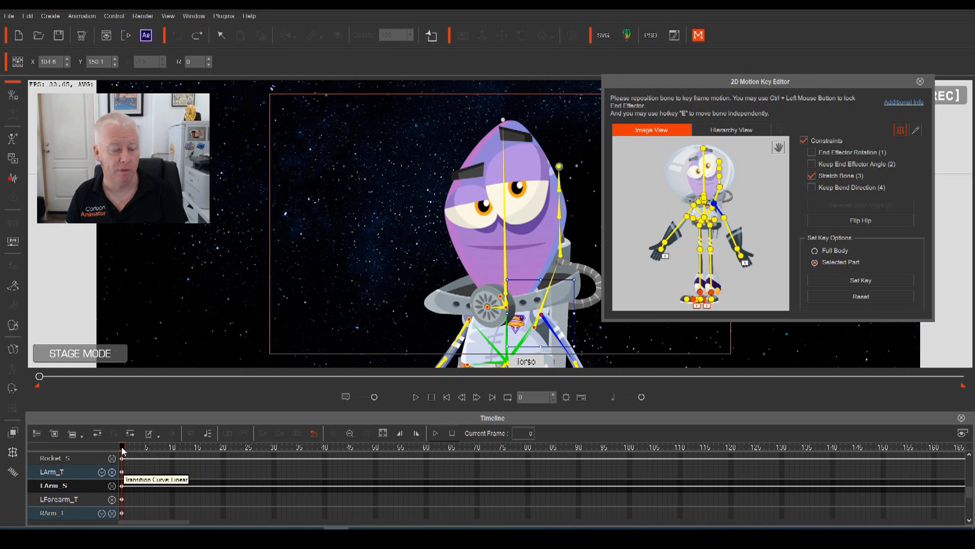
click(173, 457)
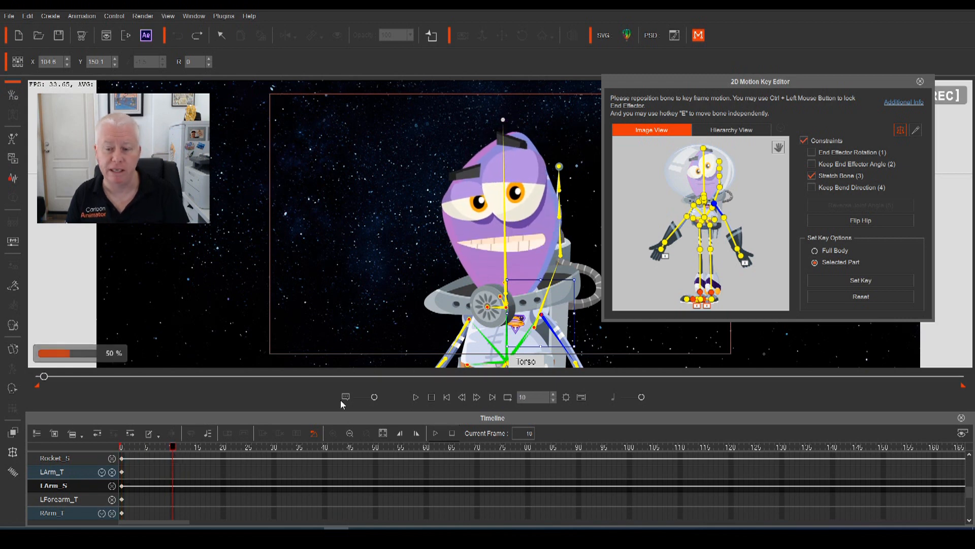
Rotate the left arm straight out to the right and pick the LForearm_T track
drag(582, 315, 577, 338)
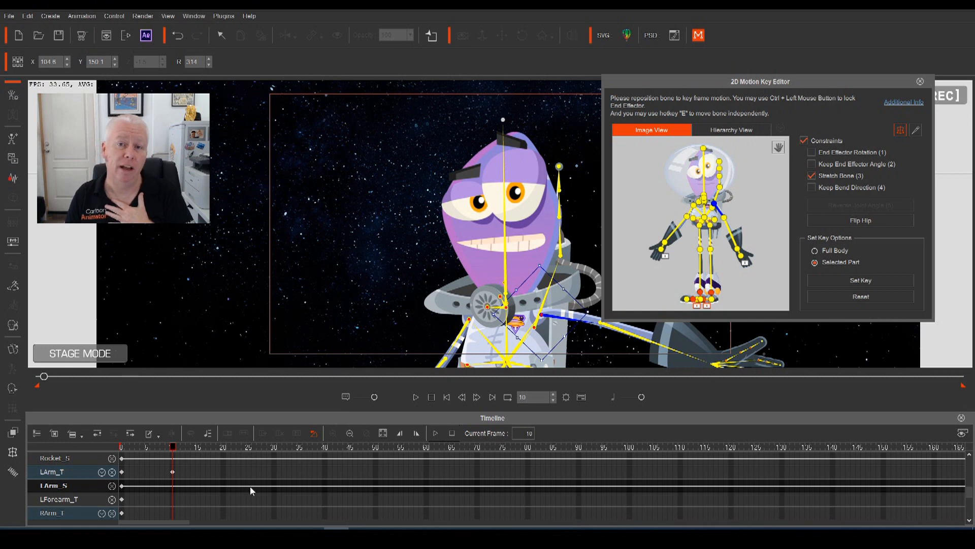
scroll(198, 502, up, 1)
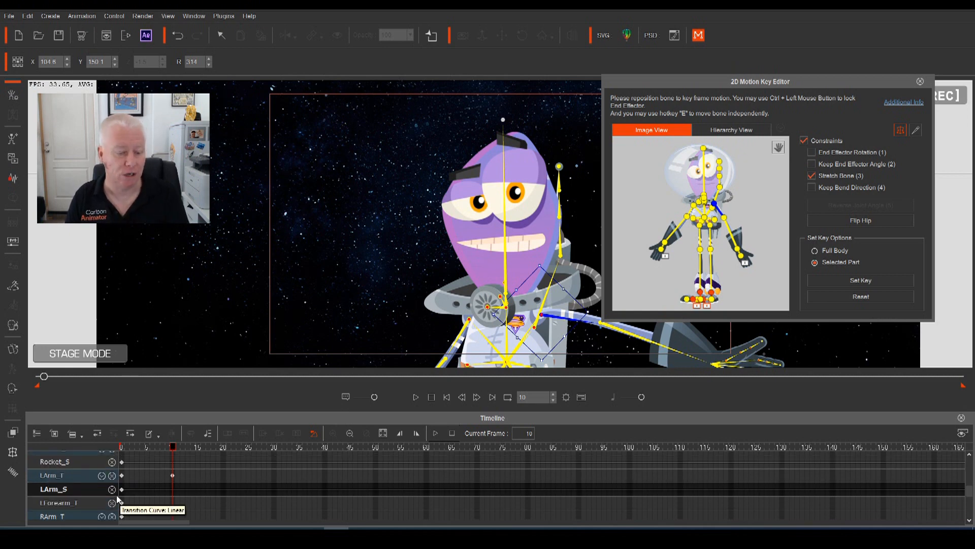
click(171, 504)
scroll(173, 505, down, 4)
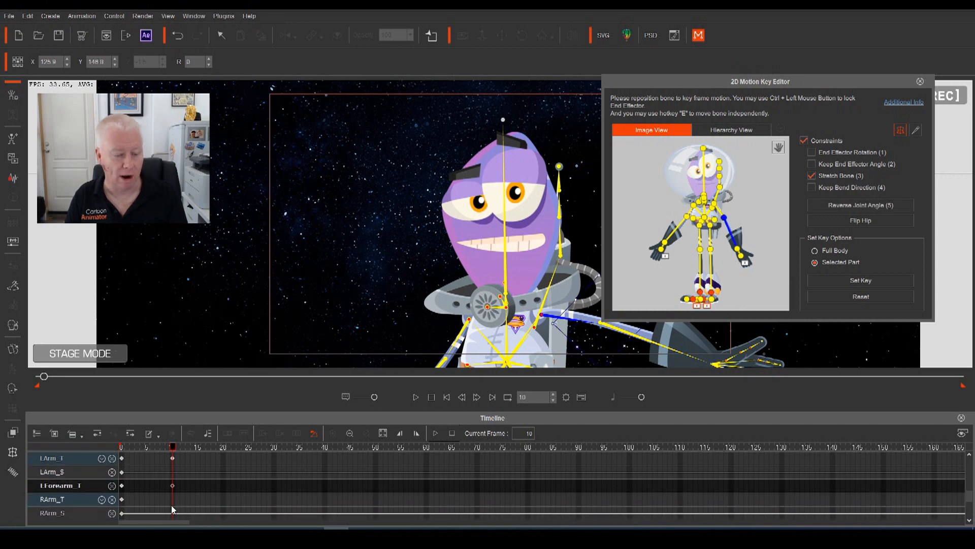
scroll(169, 502, up, 4)
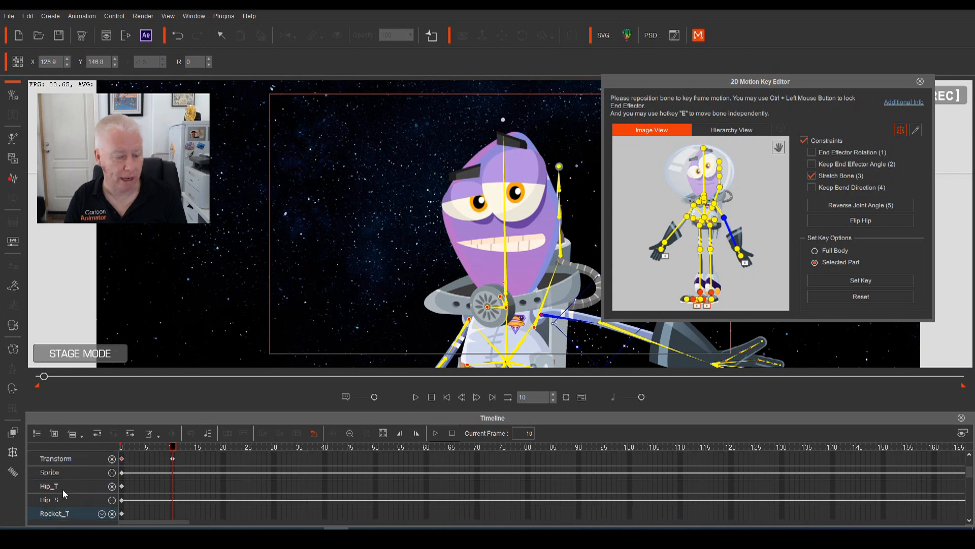
scroll(62, 488, up, 3)
Pick the RHand_T track at frame 10 and scrub to check the arm movement
click(102, 472)
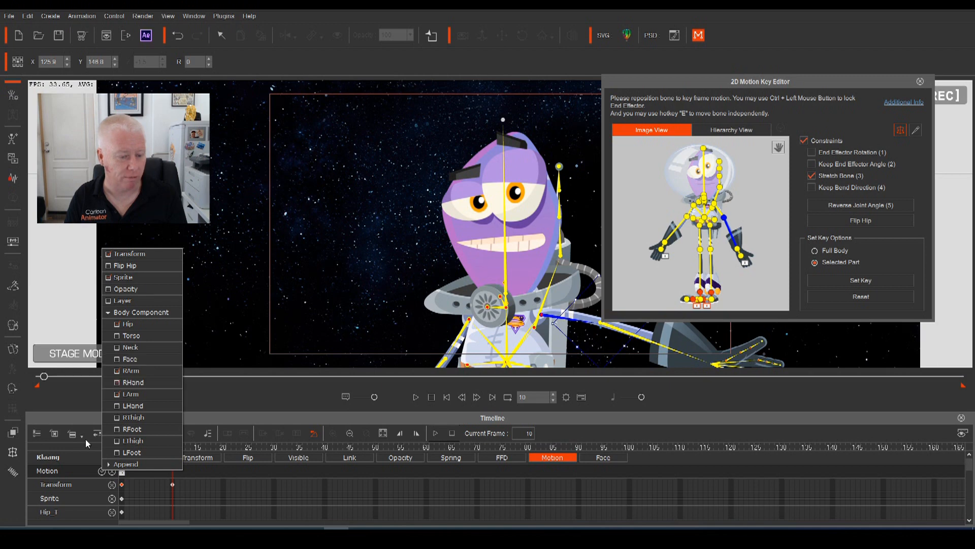
click(81, 507)
scroll(86, 503, down, 8)
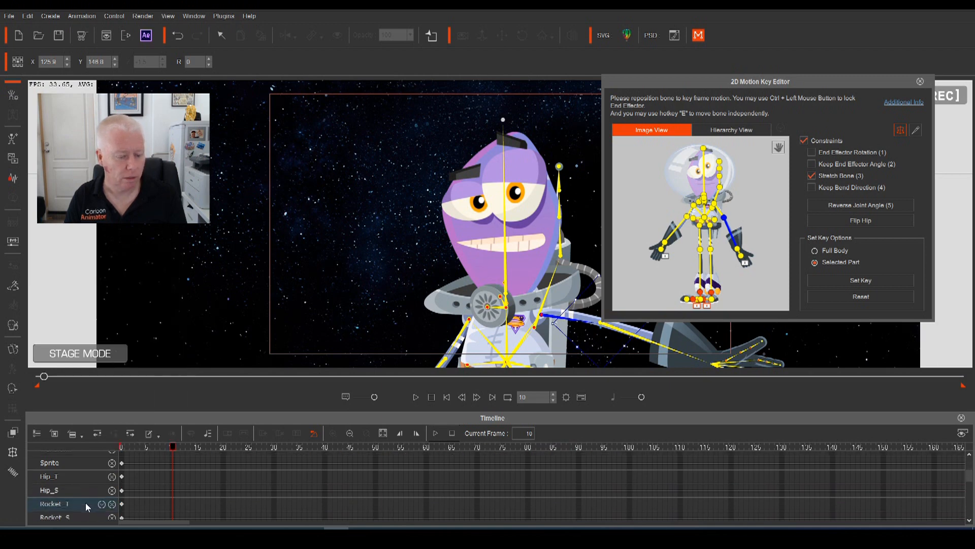
scroll(86, 506, down, 3)
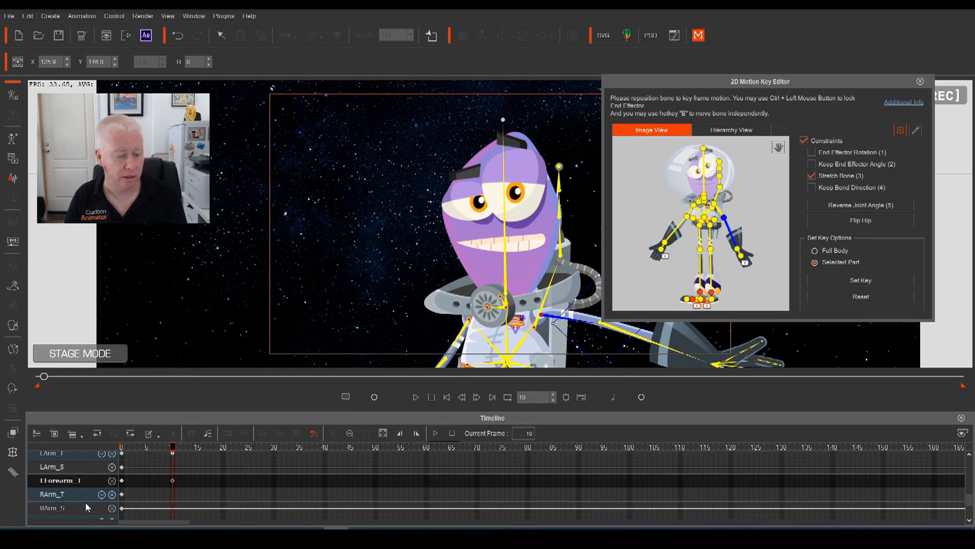
click(173, 492)
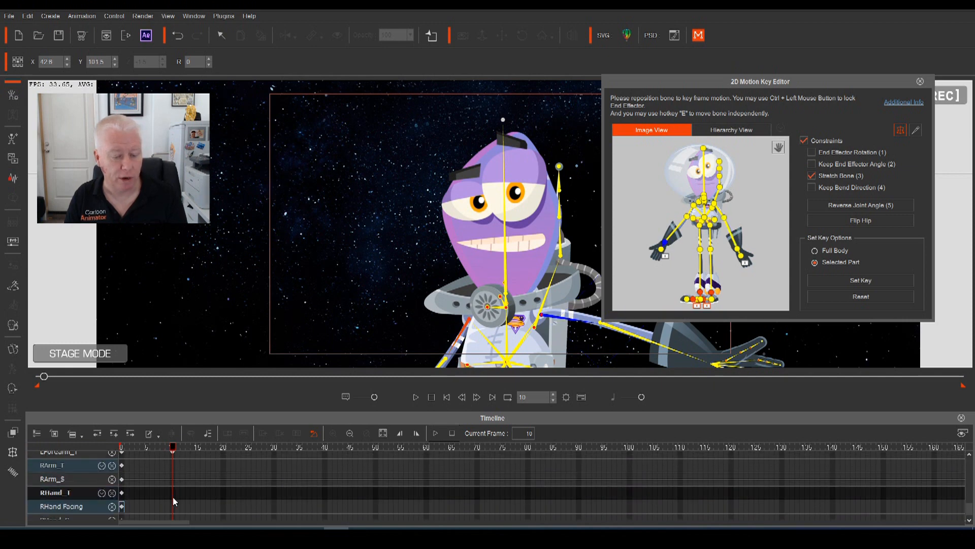
mouse_move(173, 447)
mouse_down()
mouse_move(117, 453)
mouse_move(174, 457)
mouse_move(123, 459)
mouse_move(172, 465)
mouse_up()
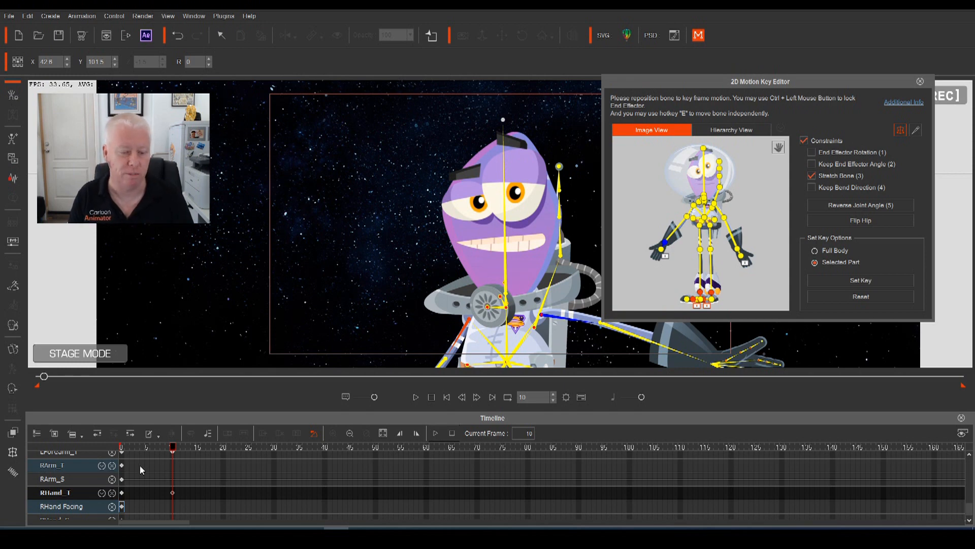
click(182, 450)
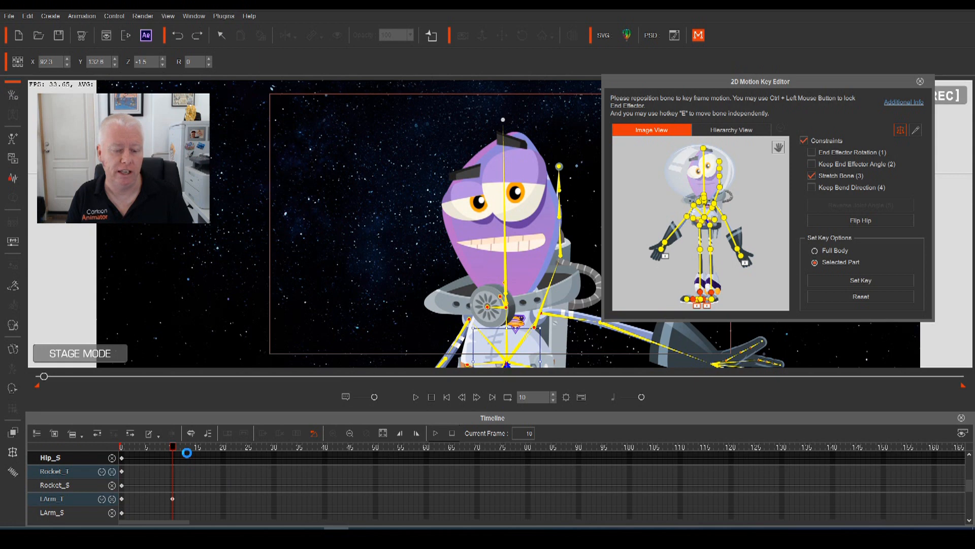
Undo the stretched-arm key at frame 10, replay the animation, and return to frame 0
key(ctrl+z)
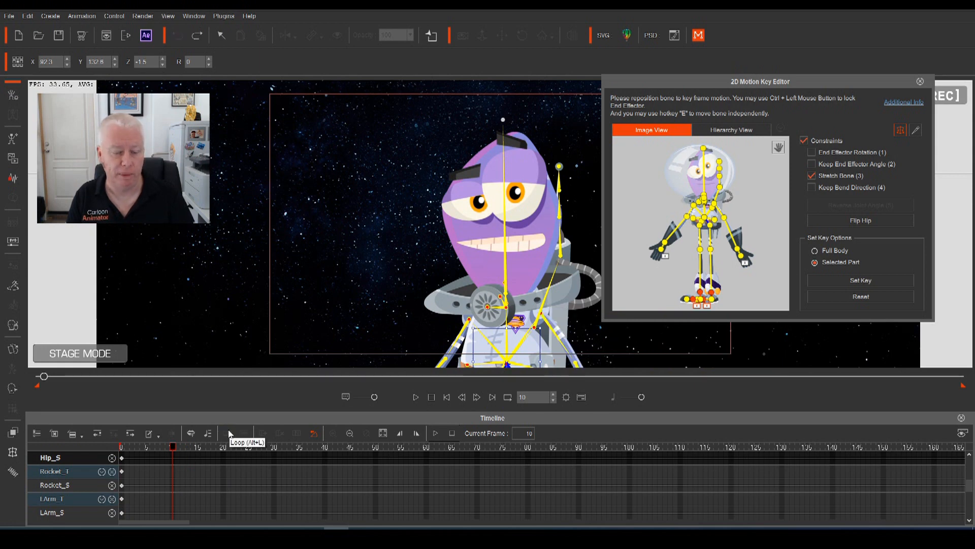
key(space)
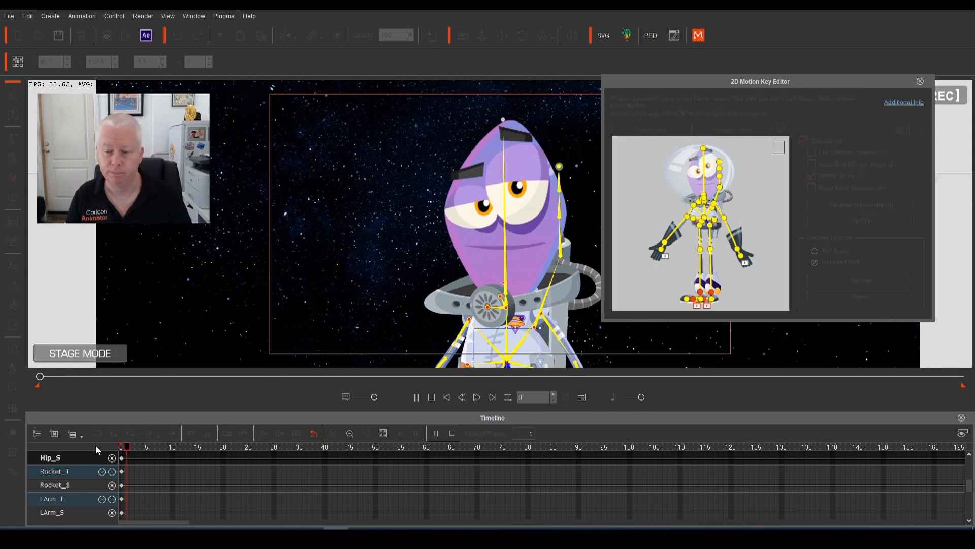
key(space)
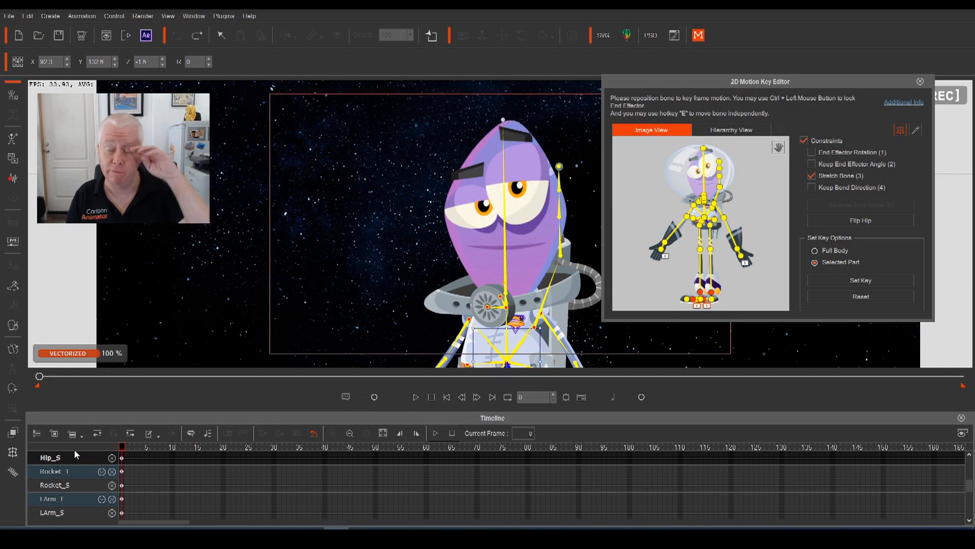
key(space)
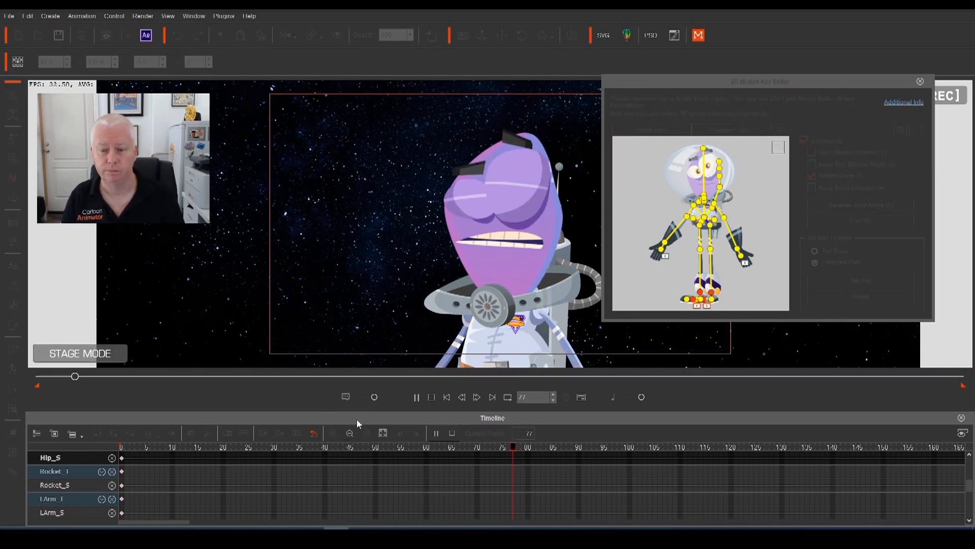
key(space)
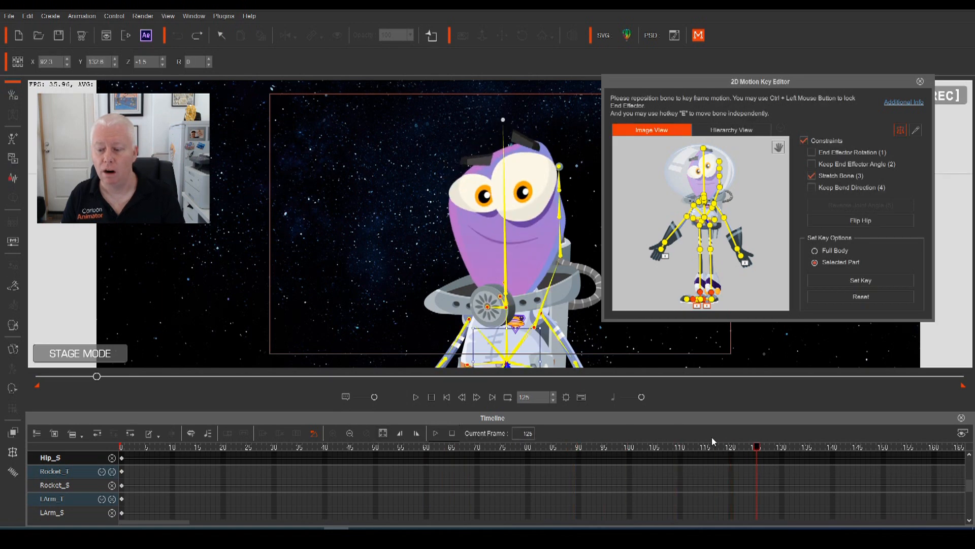
drag(759, 448, 85, 499)
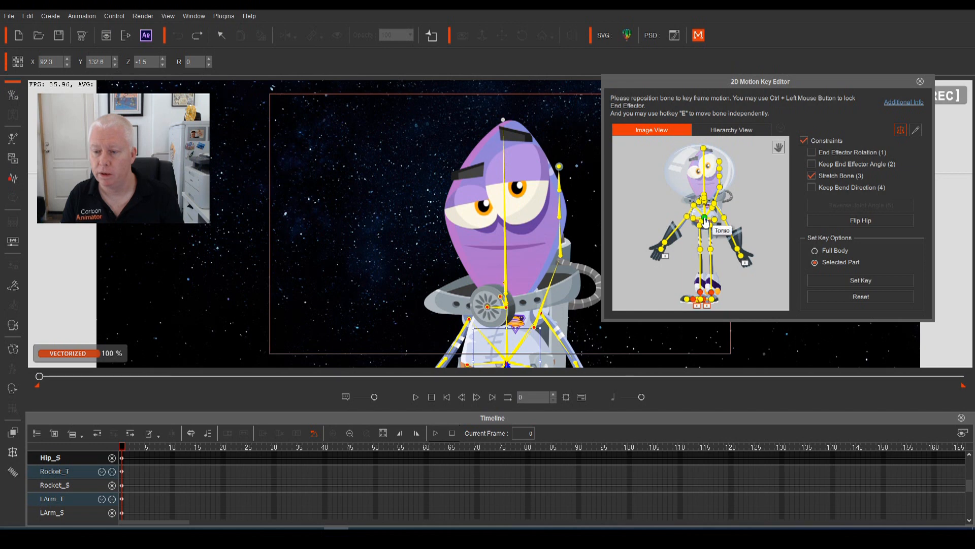
Select Klaang's torso bone in the Motion Key Editor Image View
click(527, 354)
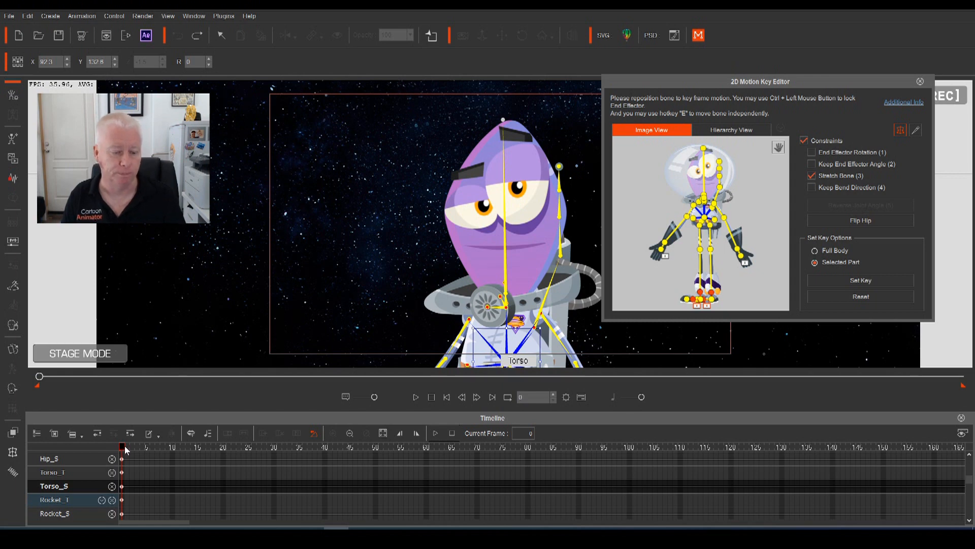
Tilt the torso slightly at frame 14 and play back the motion
key(space)
key(space)
drag(216, 448, 193, 460)
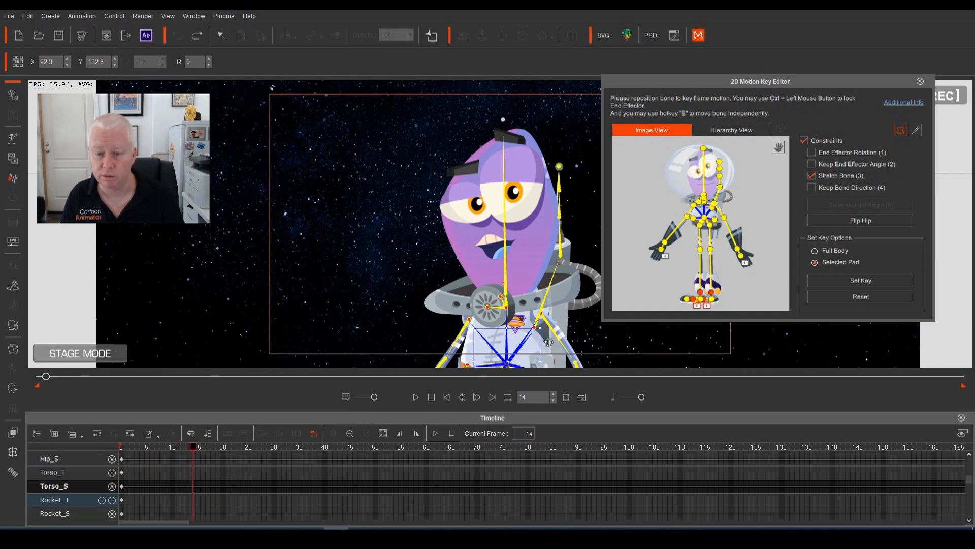
drag(549, 342, 547, 346)
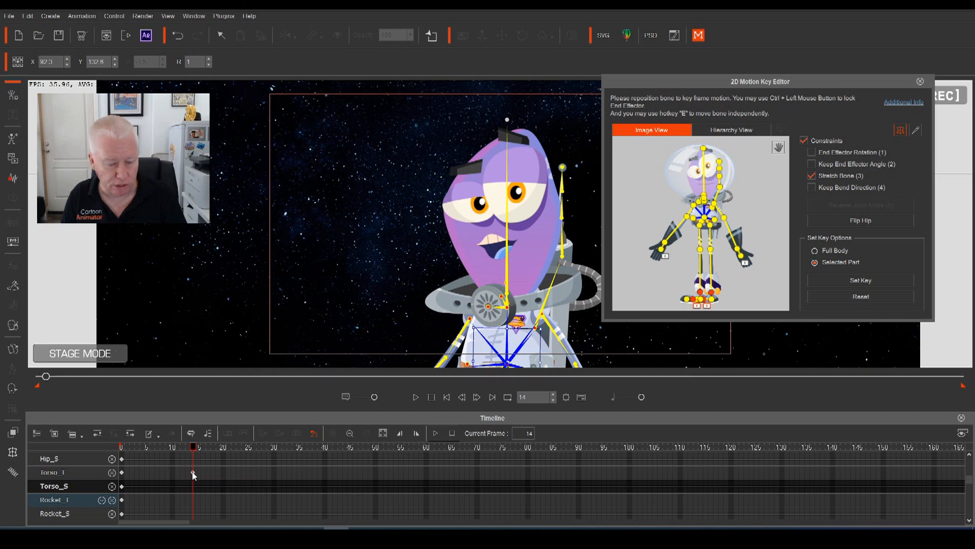
drag(193, 448, 74, 465)
key(space)
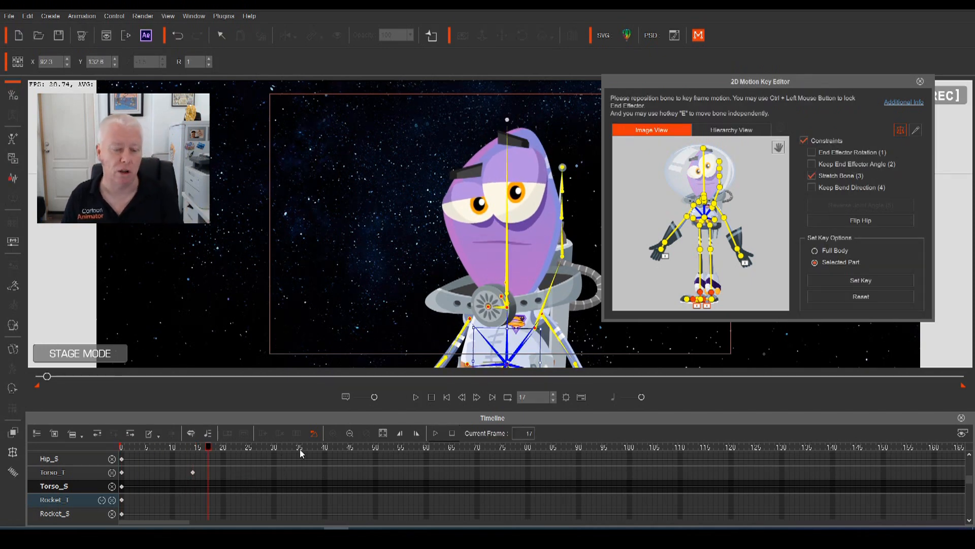
drag(209, 448, 100, 456)
key(space)
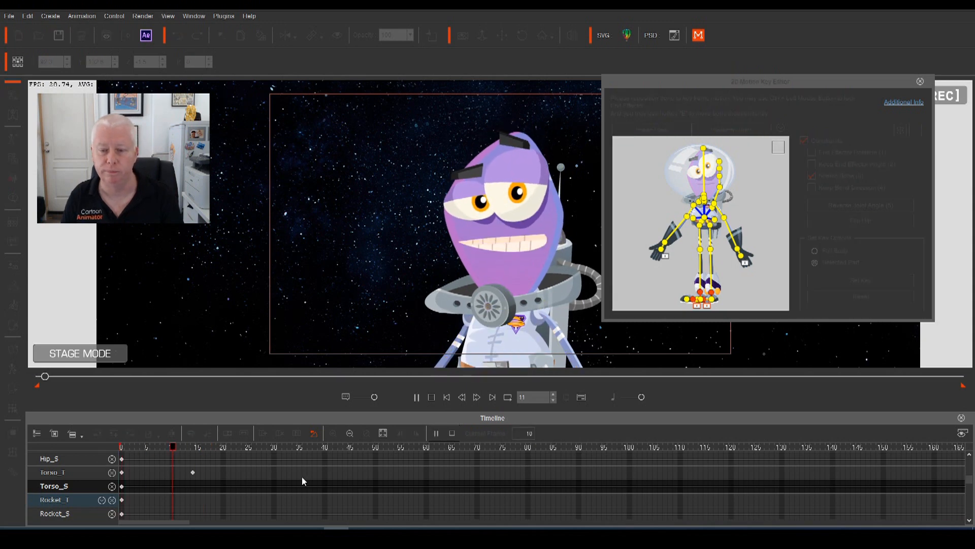
Copy the frame-14 Torso_T key to frame 20 and review the sway
click(223, 477)
click(193, 473)
key(ctrl+c)
click(223, 475)
key(ctrl+v)
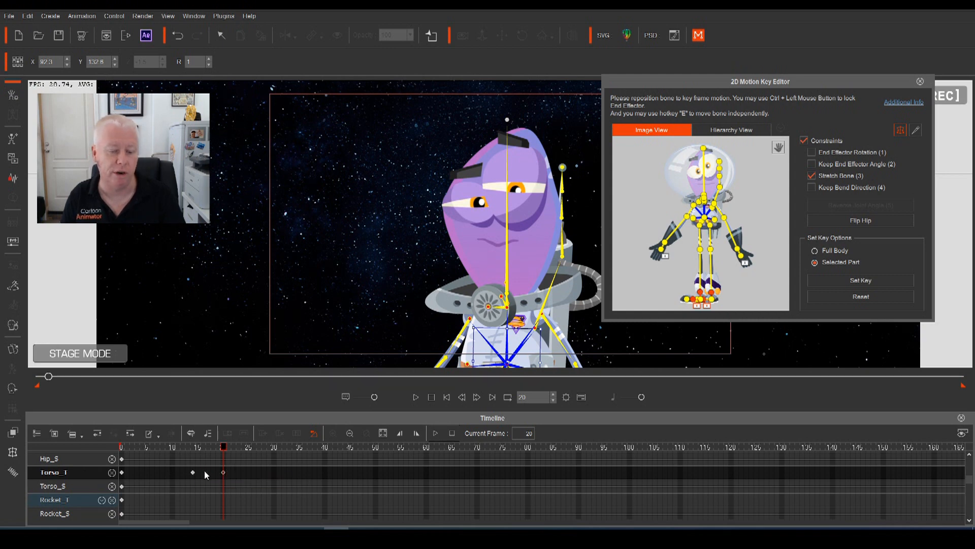
drag(226, 451, 202, 451)
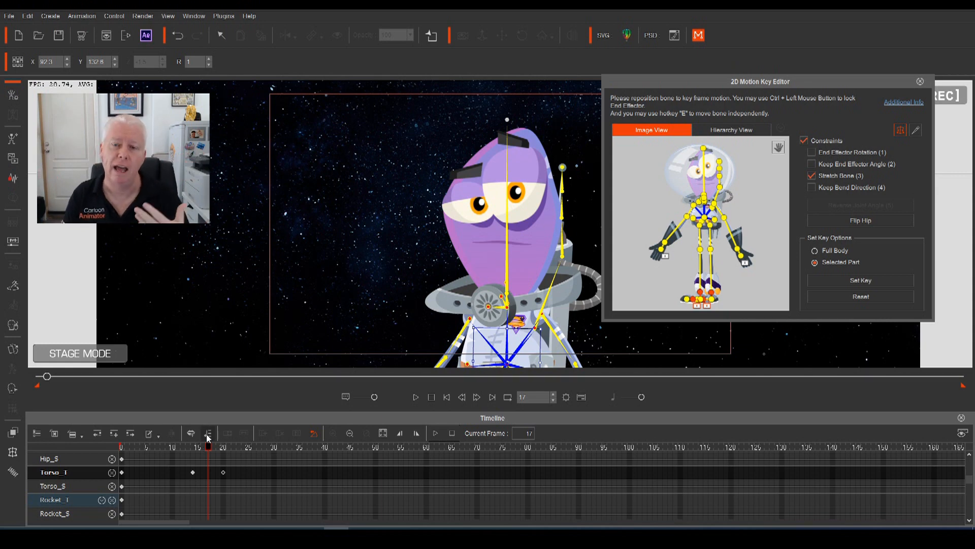
key(space)
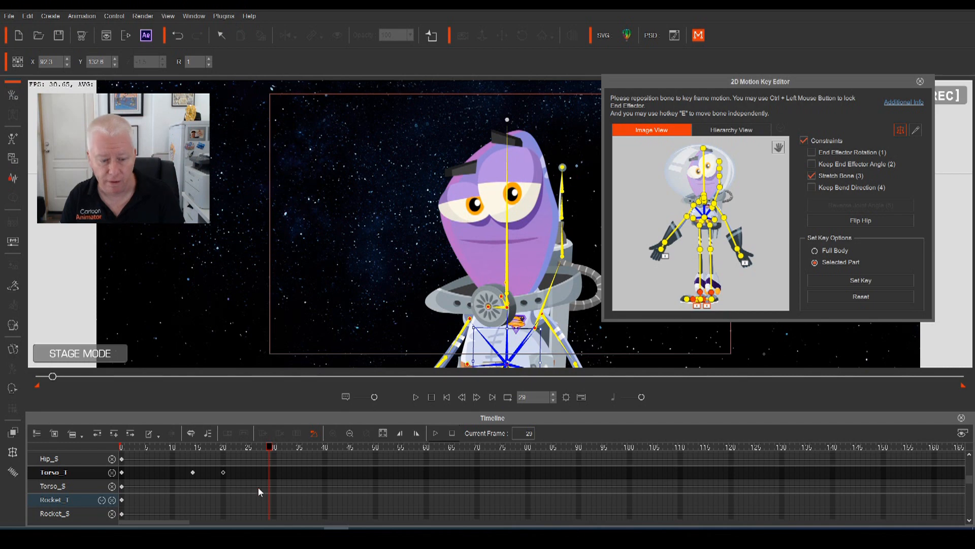
Switch to the Hierarchy View and select Torso from the bone tree
click(733, 217)
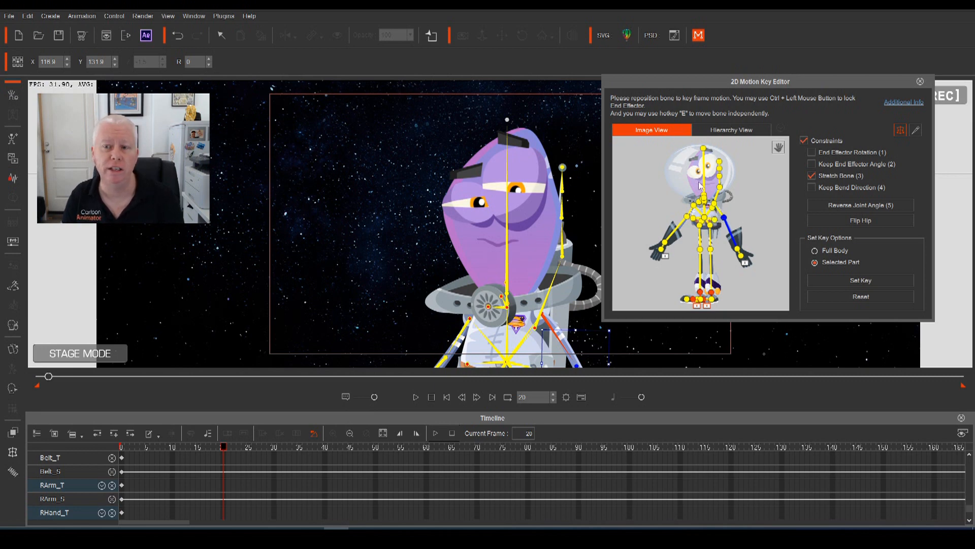
click(712, 131)
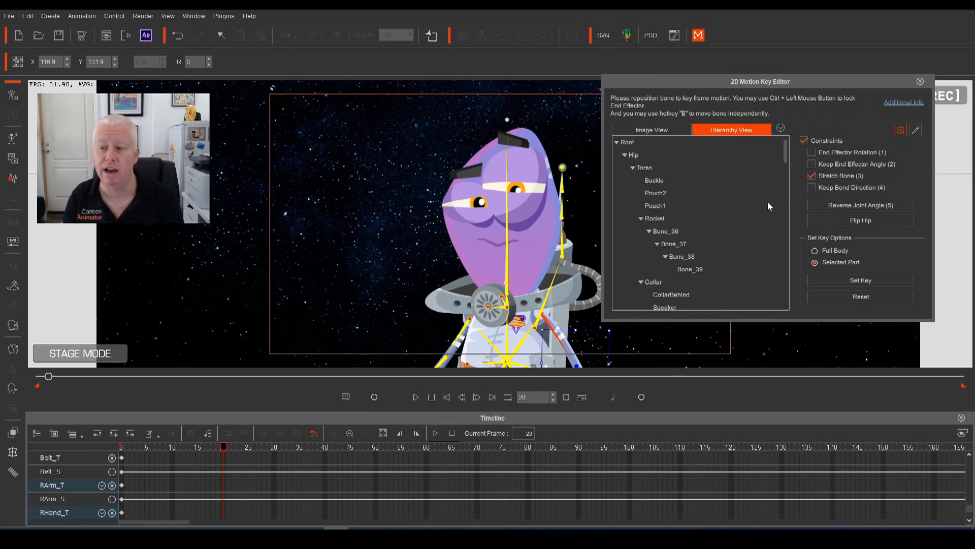
drag(786, 159, 779, 120)
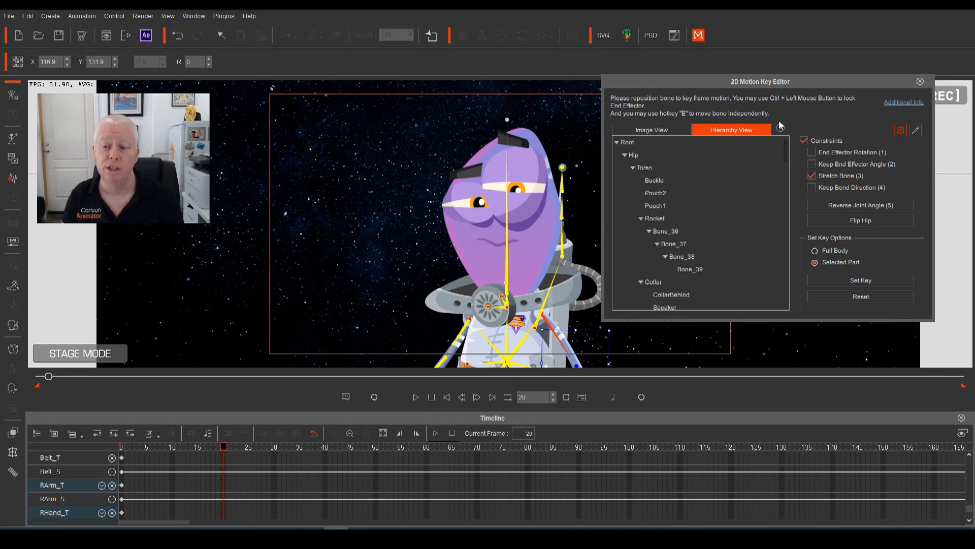
click(641, 168)
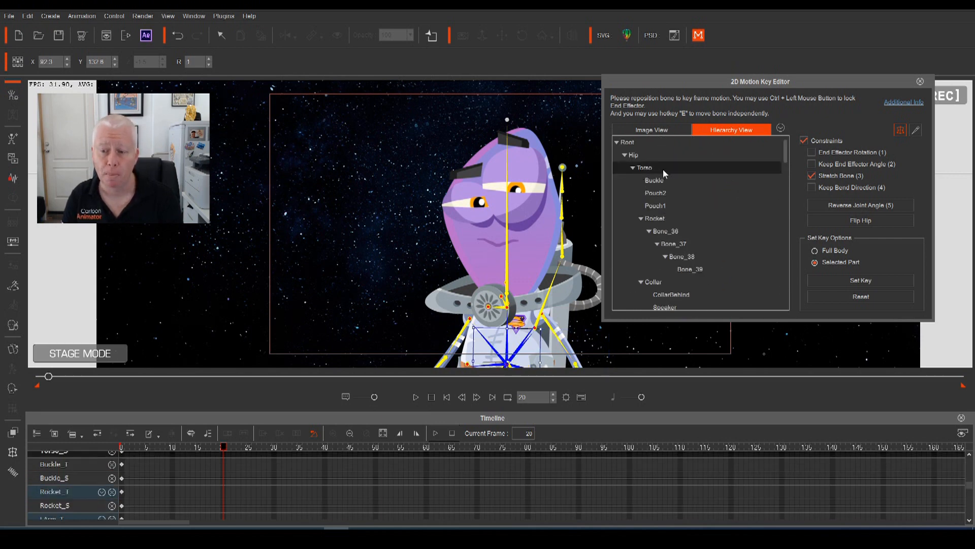
With Torso_T selected, tilt the torso the other way to R 358 at frame 25
click(646, 131)
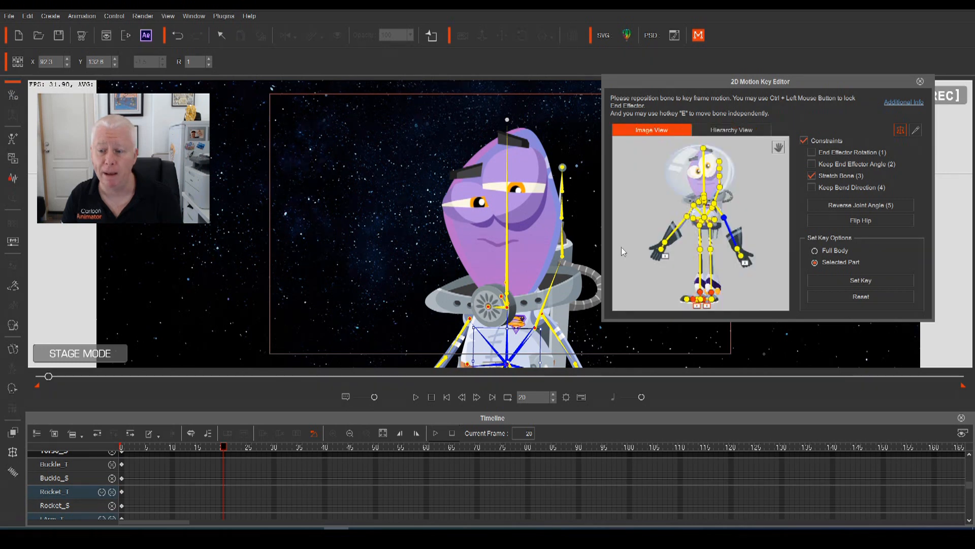
scroll(80, 484, up, 3)
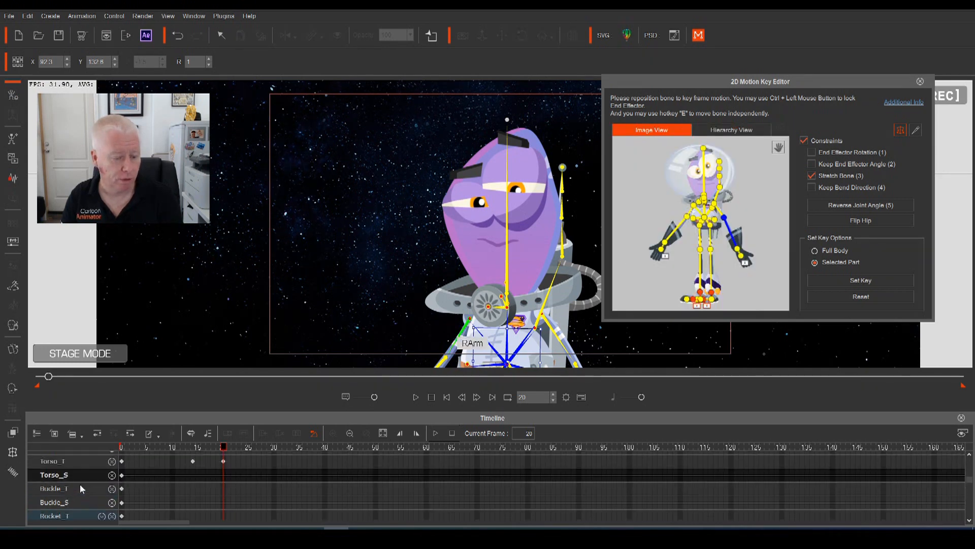
click(72, 472)
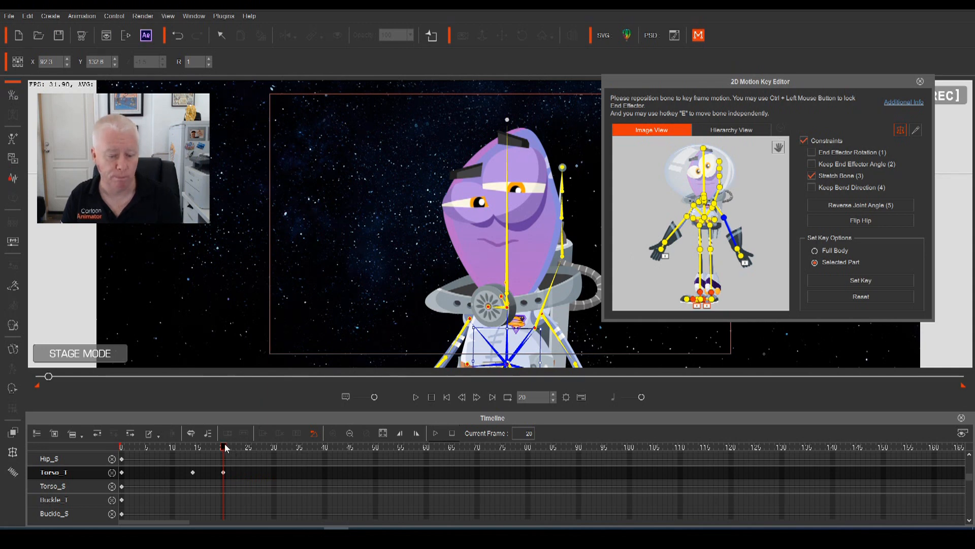
drag(225, 448, 248, 447)
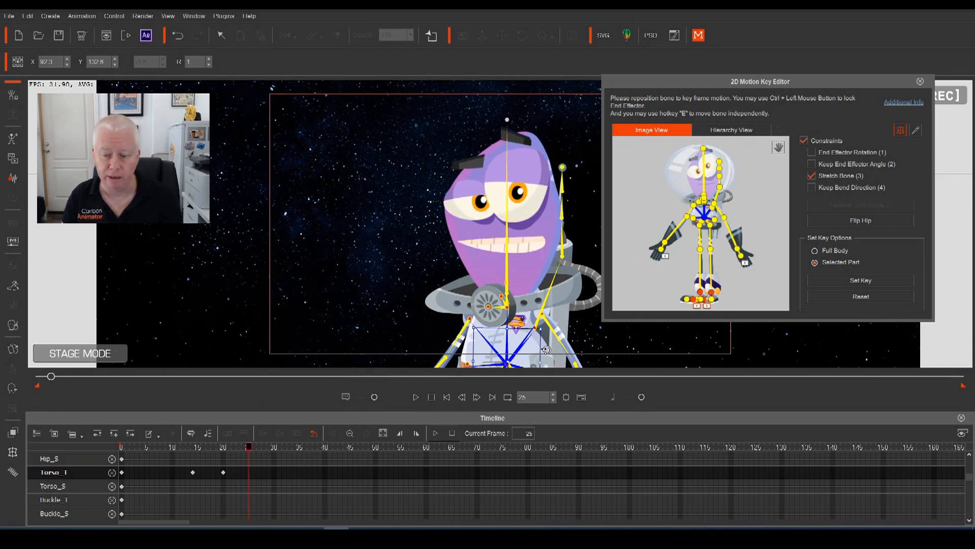
drag(546, 349, 540, 358)
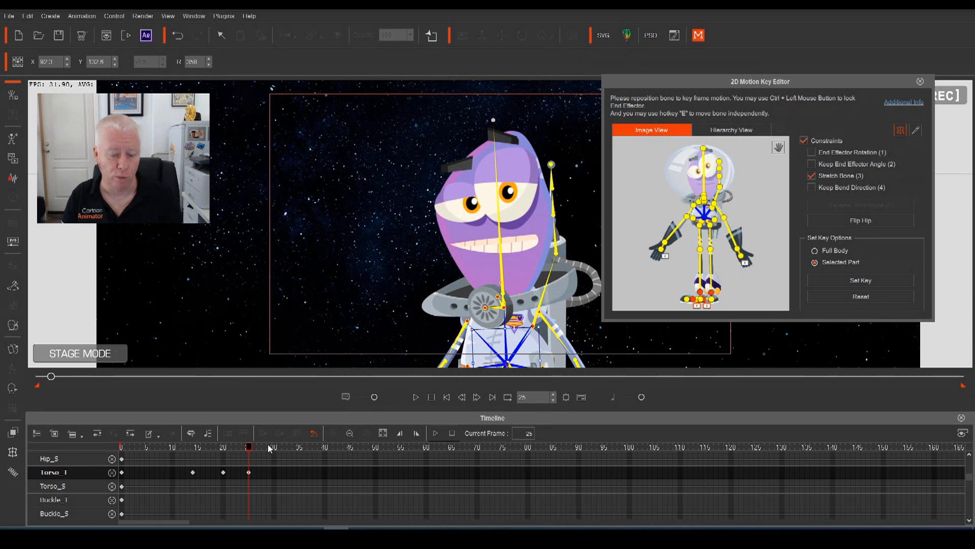
Play back the sway and add a Torso_T key at frame 38
key(space)
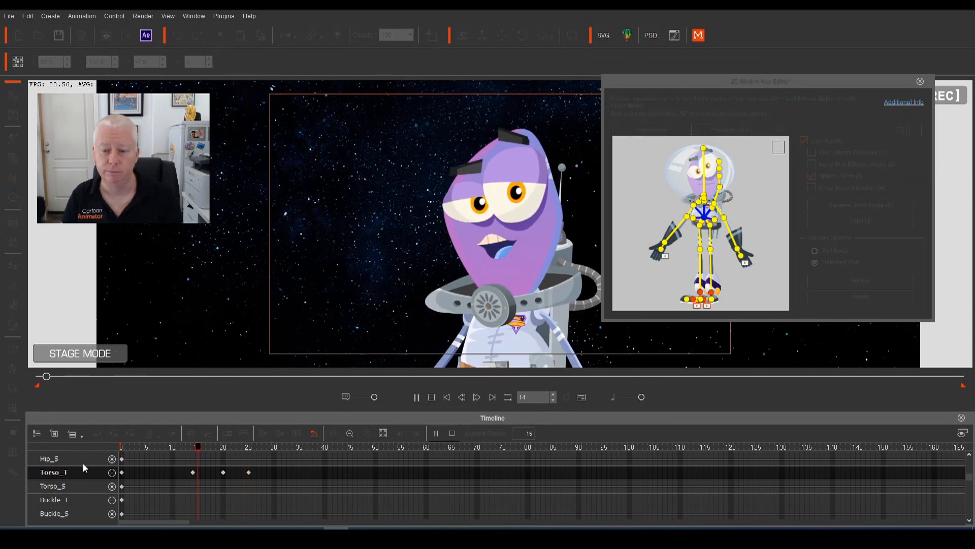
key(space)
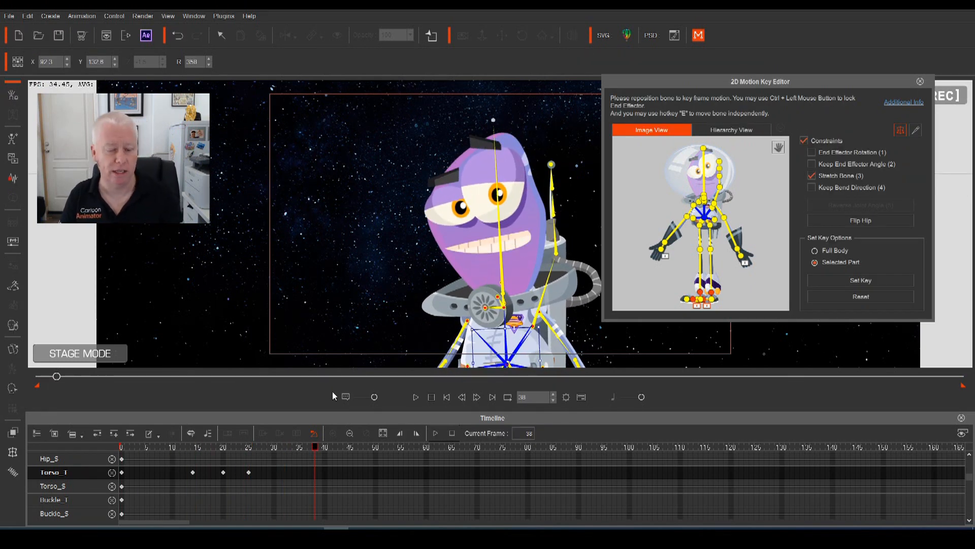
key(space)
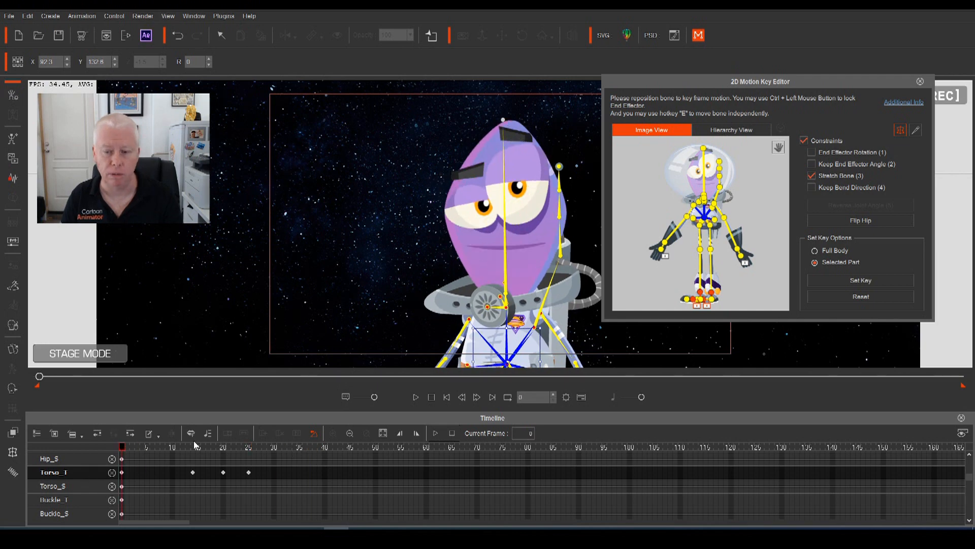
key(space)
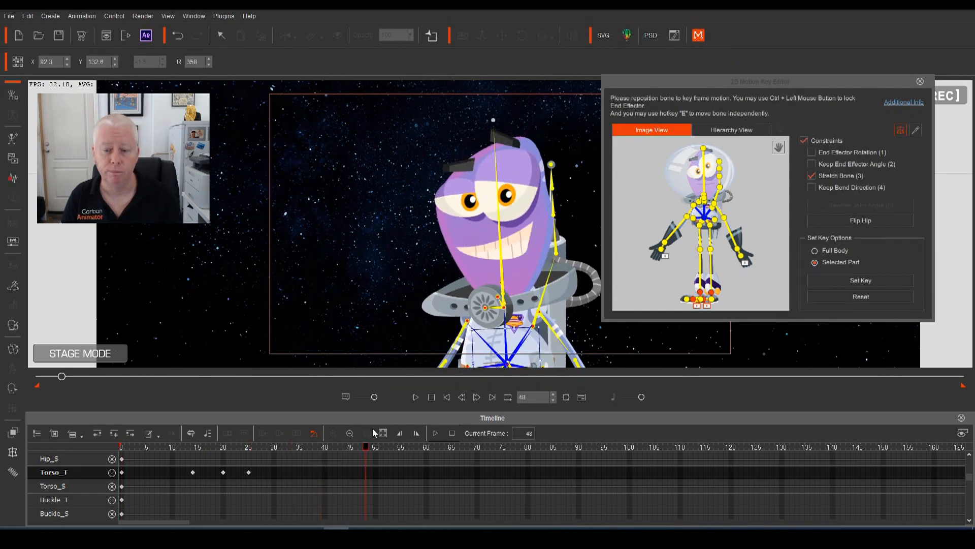
key(space)
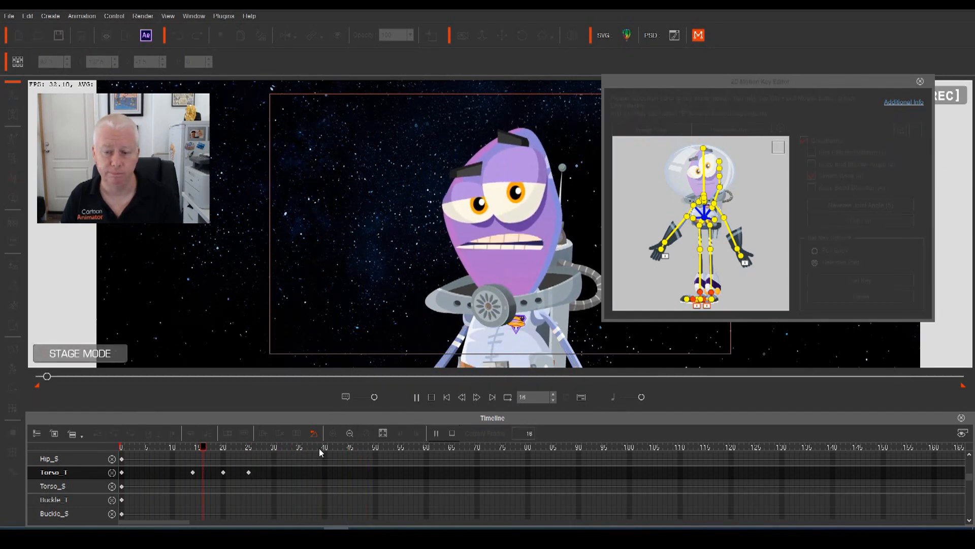
key(space)
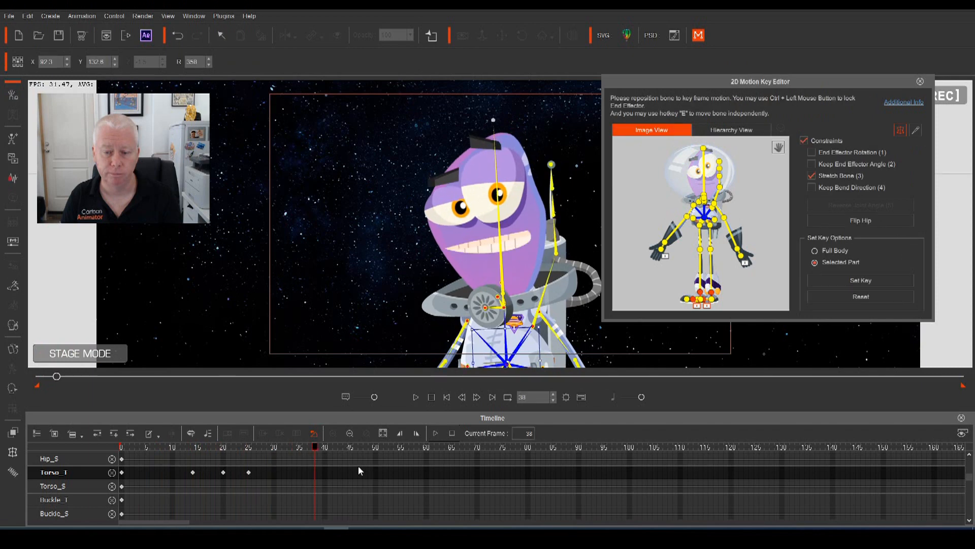
click(314, 473)
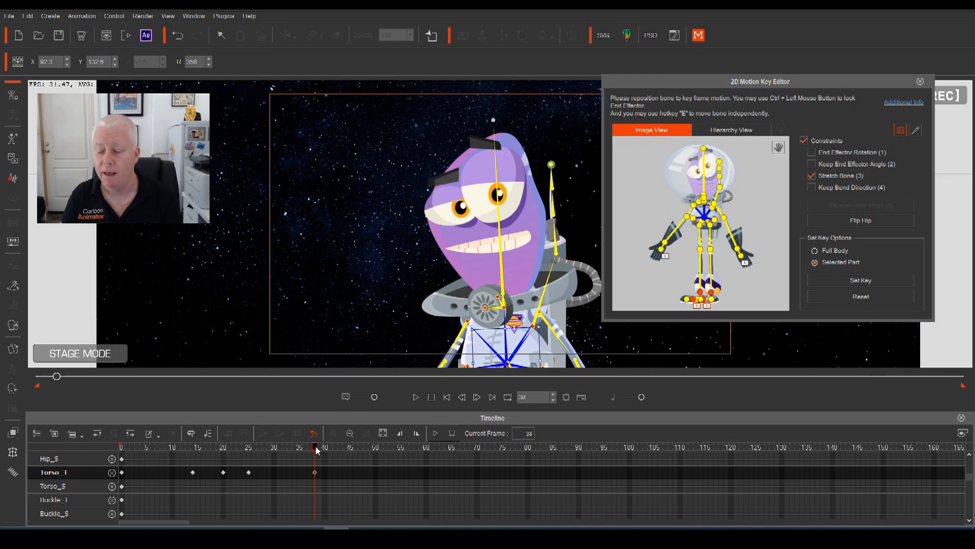
drag(316, 450, 119, 483)
Replay the sway, then rotate the torso back upright to R 0 at frame 45
key(space)
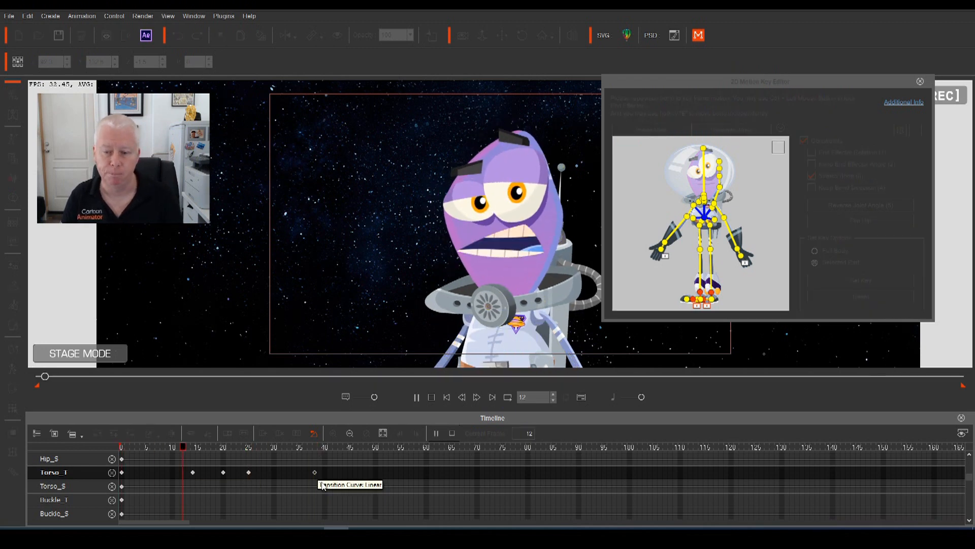
key(space)
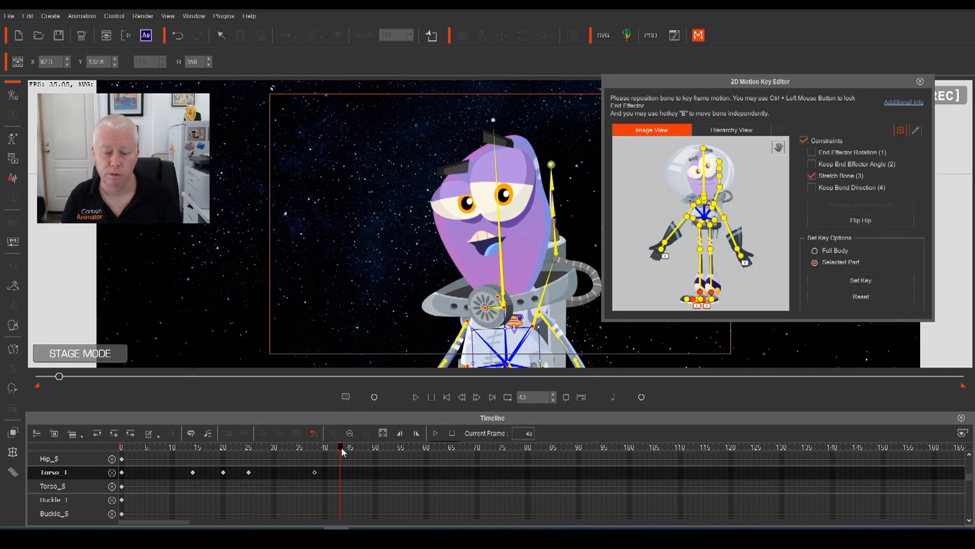
drag(342, 450, 350, 450)
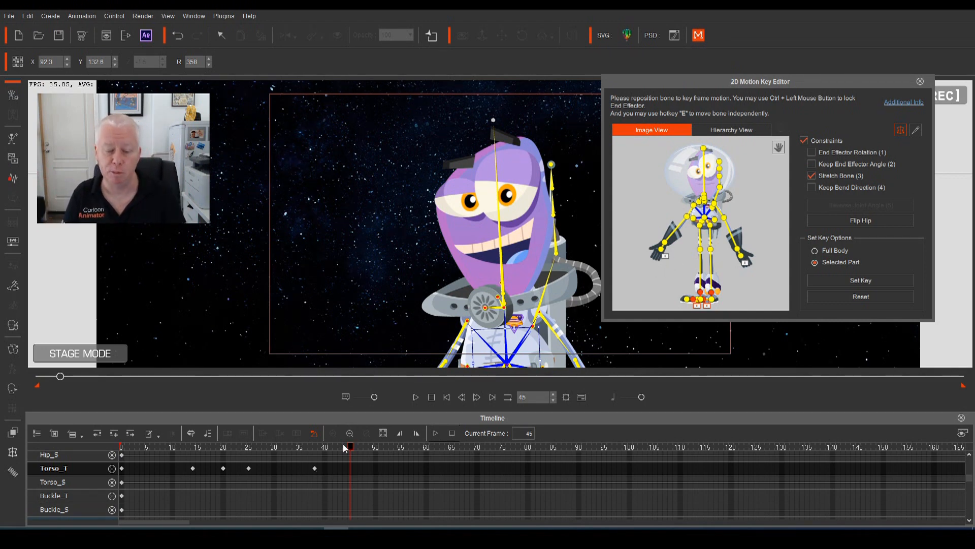
click(270, 447)
key(space)
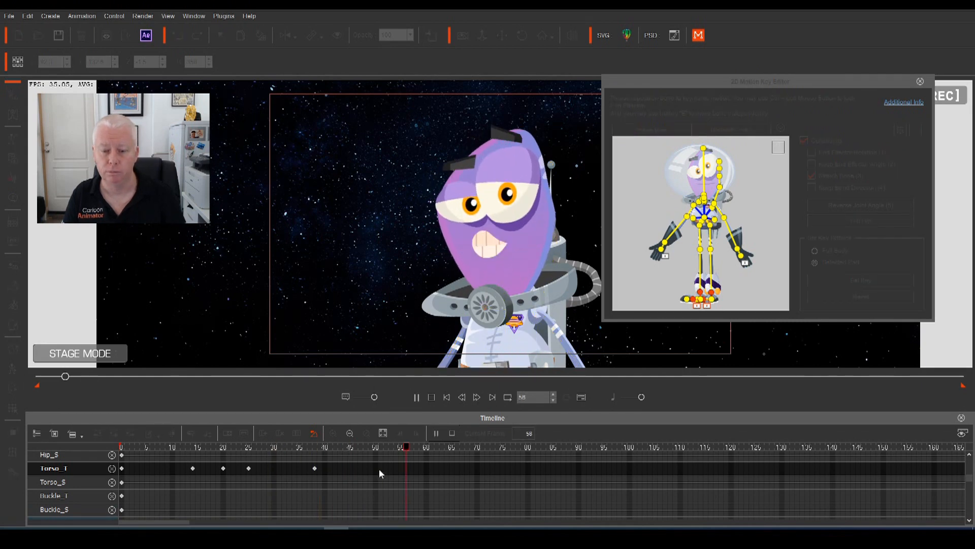
key(space)
click(273, 448)
key(space)
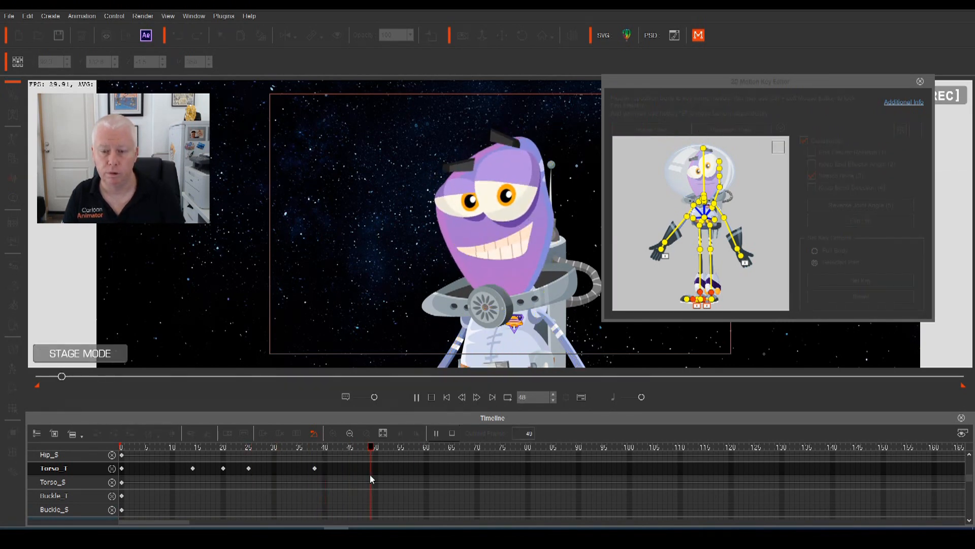
key(space)
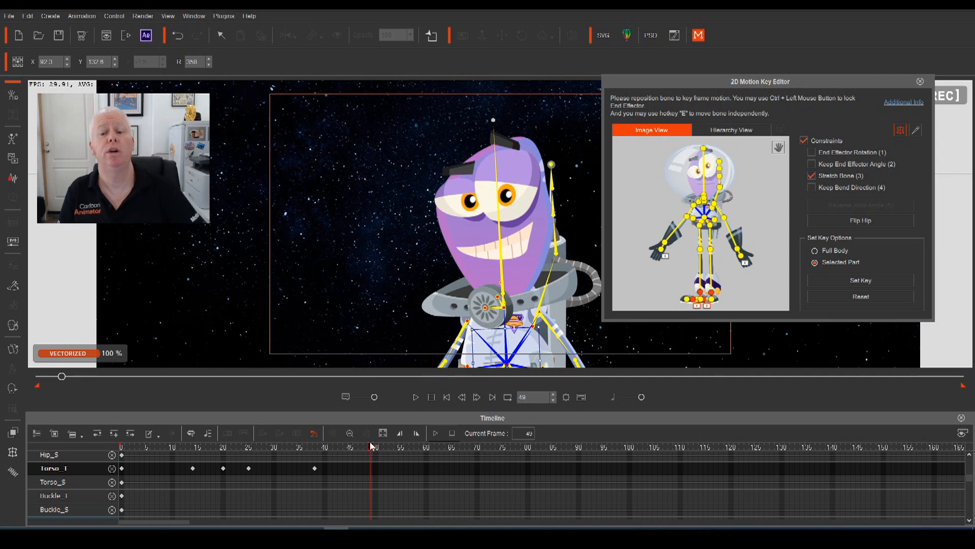
drag(371, 446, 351, 465)
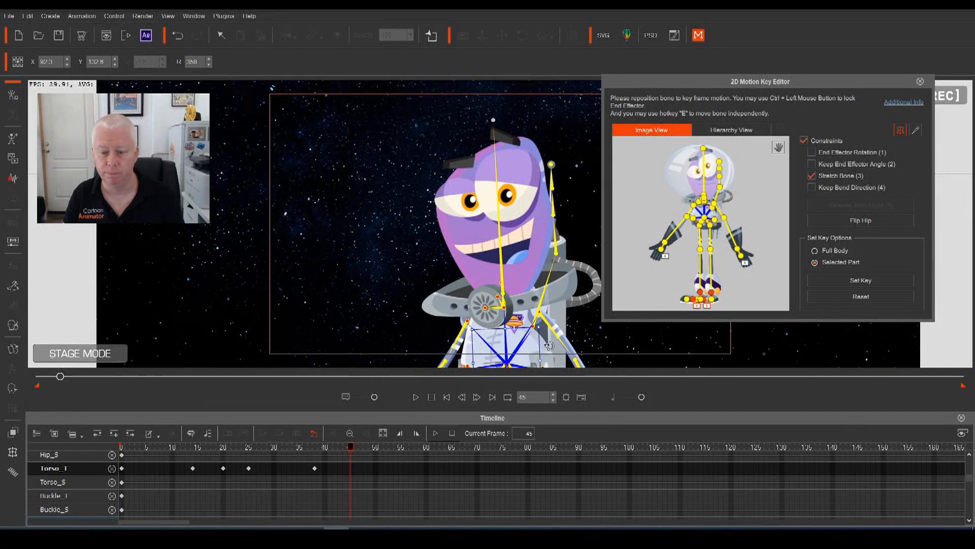
drag(548, 346, 530, 345)
key(space)
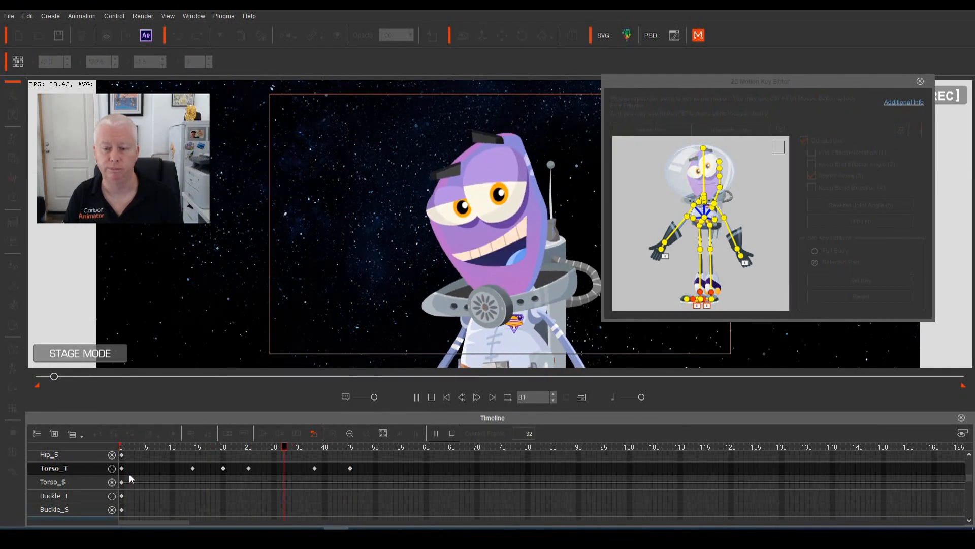
Review the torso sway from frame 38 through about frame 52
click(384, 448)
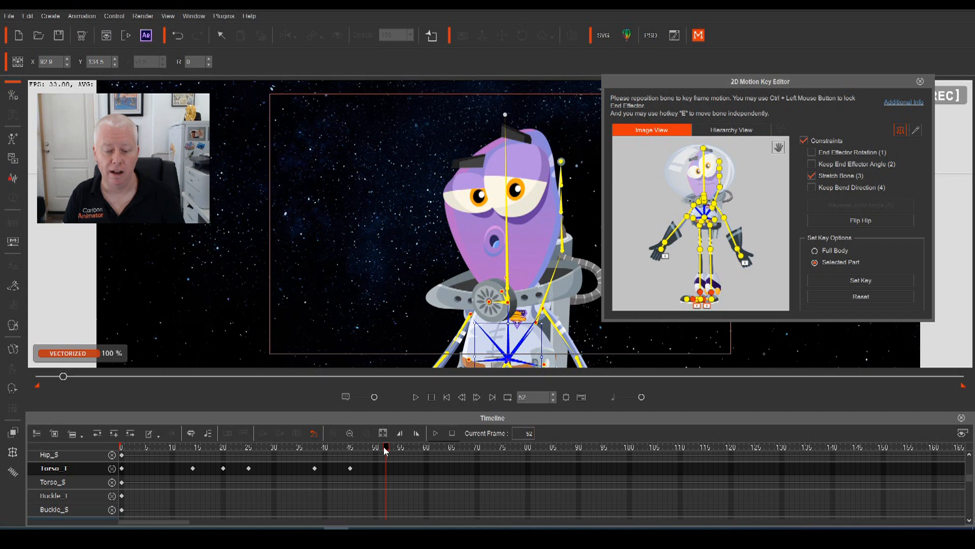
click(315, 468)
drag(315, 447, 383, 460)
key(space)
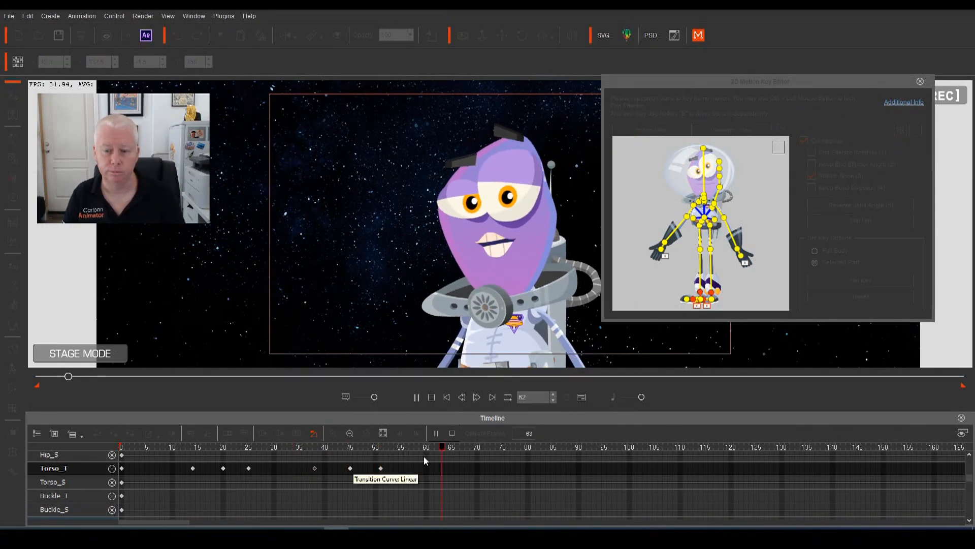
key(space)
drag(428, 447, 91, 464)
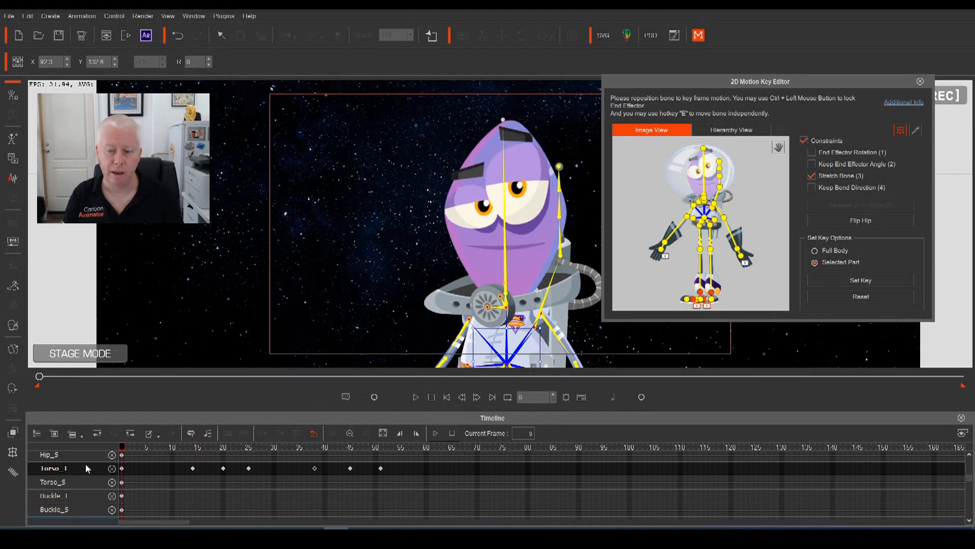
key(space)
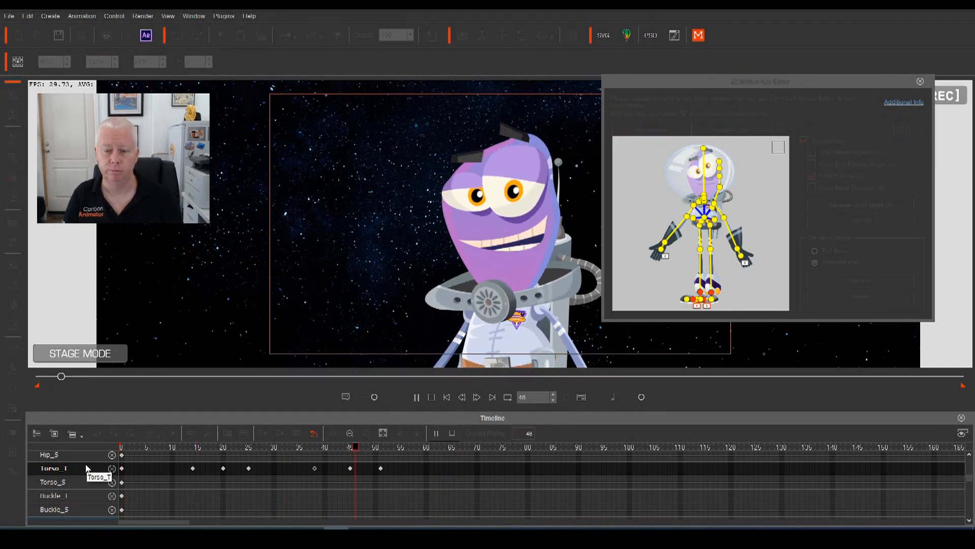
key(space)
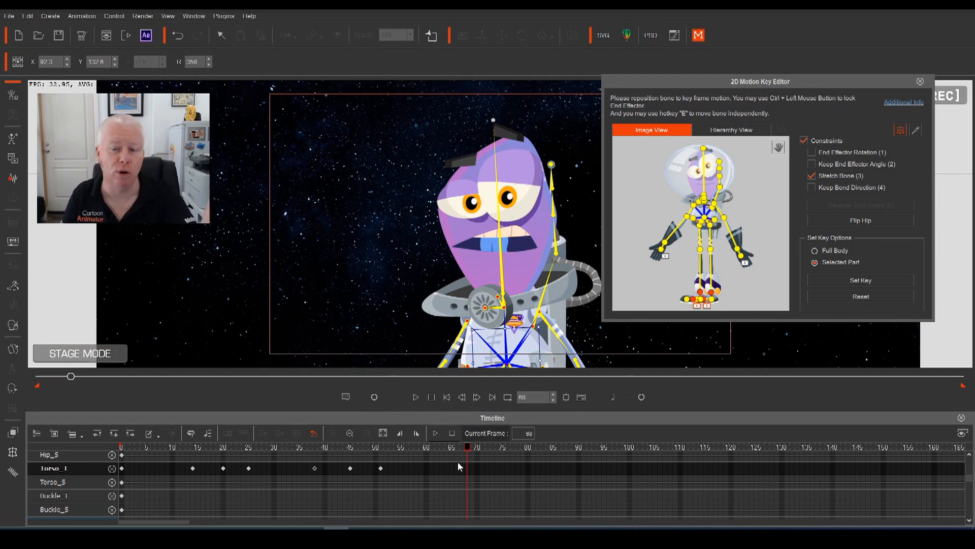
Lean the torso slightly left to key Torso_T around frames 51–55
mouse_move(466, 451)
mouse_down()
mouse_move(280, 474)
mouse_move(448, 508)
mouse_move(408, 458)
mouse_move(374, 456)
mouse_move(401, 459)
mouse_up()
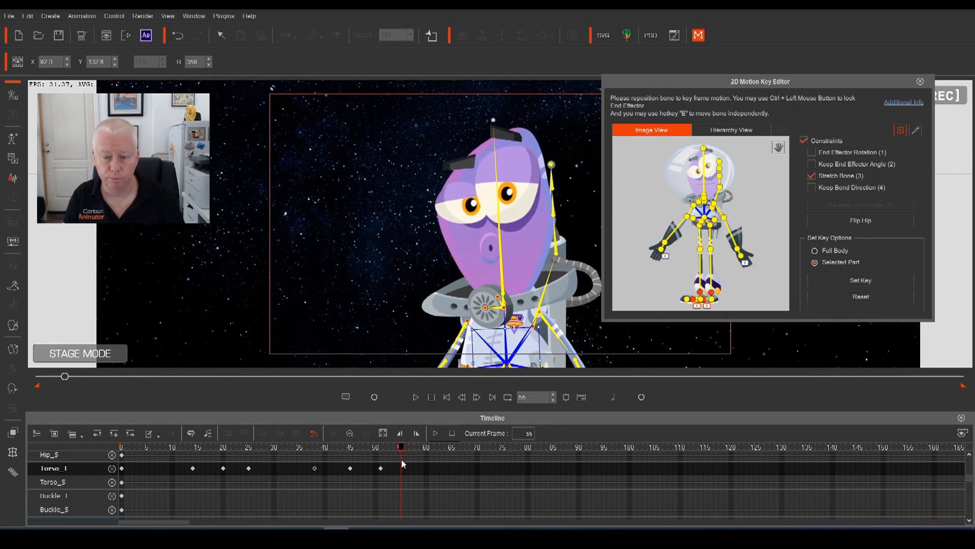
drag(528, 350, 524, 350)
click(397, 448)
drag(382, 449, 436, 458)
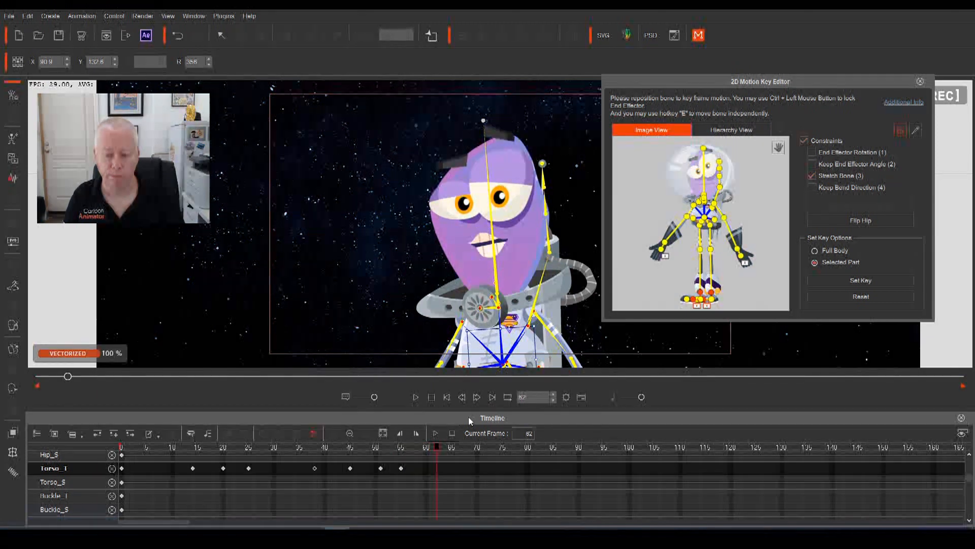
Rotate the torso to key frames 62 and 67, then play back the sway
drag(544, 349, 529, 348)
drag(435, 451, 462, 448)
drag(546, 346, 540, 342)
drag(462, 448, 351, 445)
key(space)
key(space)
Add a Torso_T key at frame 58 and play the animation from there
drag(514, 447, 402, 471)
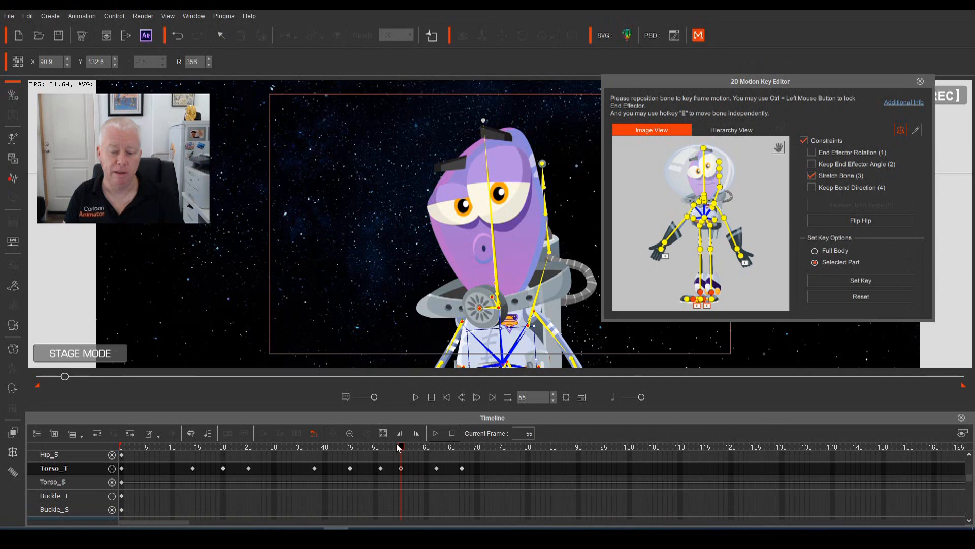
key(space)
key(space)
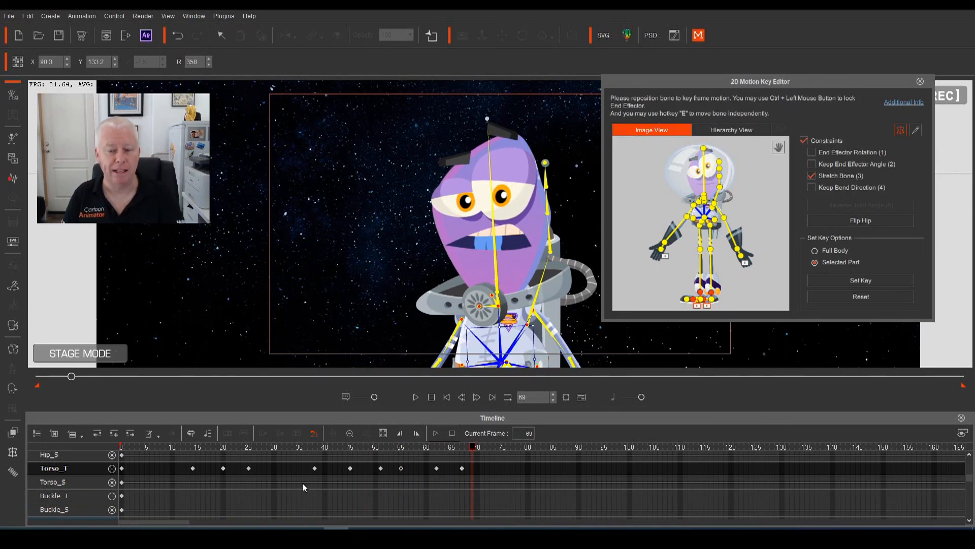
drag(466, 447, 399, 464)
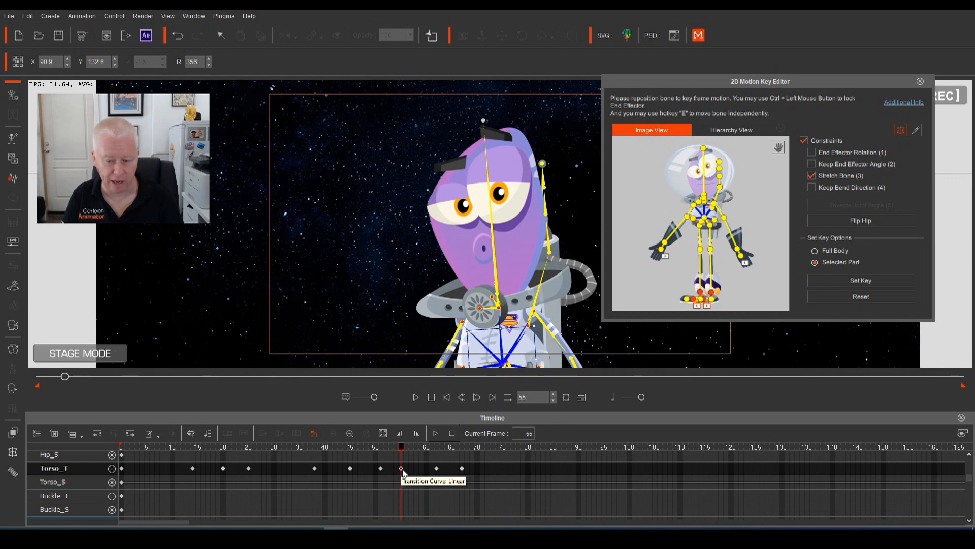
drag(405, 452, 415, 459)
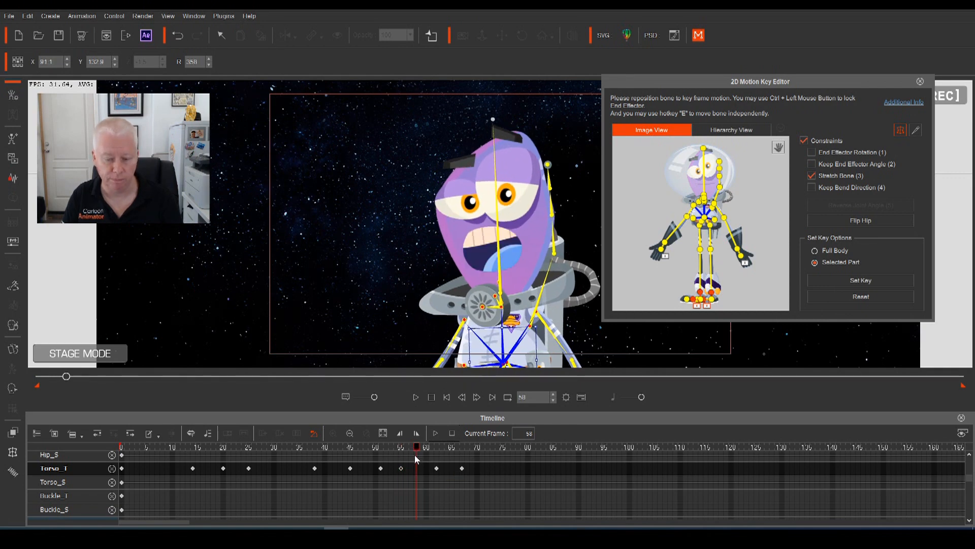
key(ctrl+v)
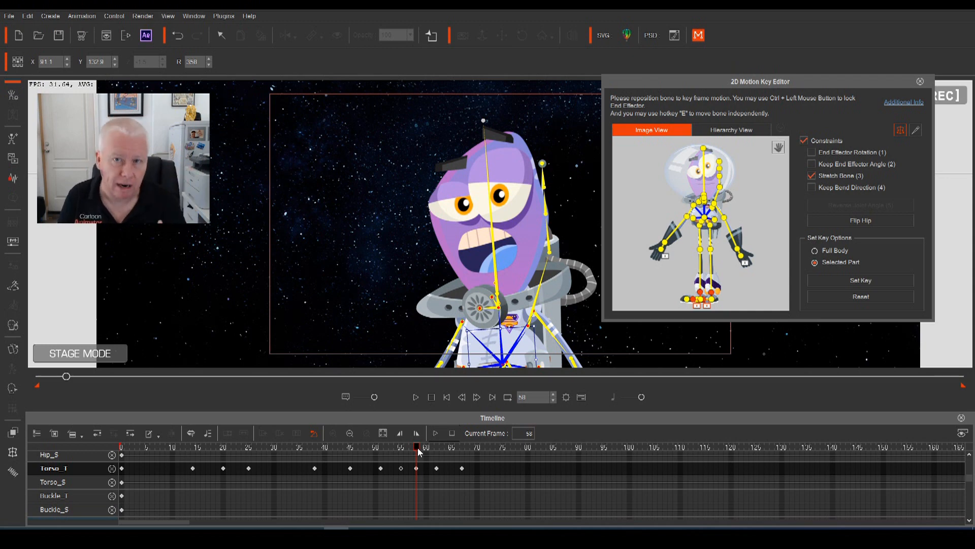
key(space)
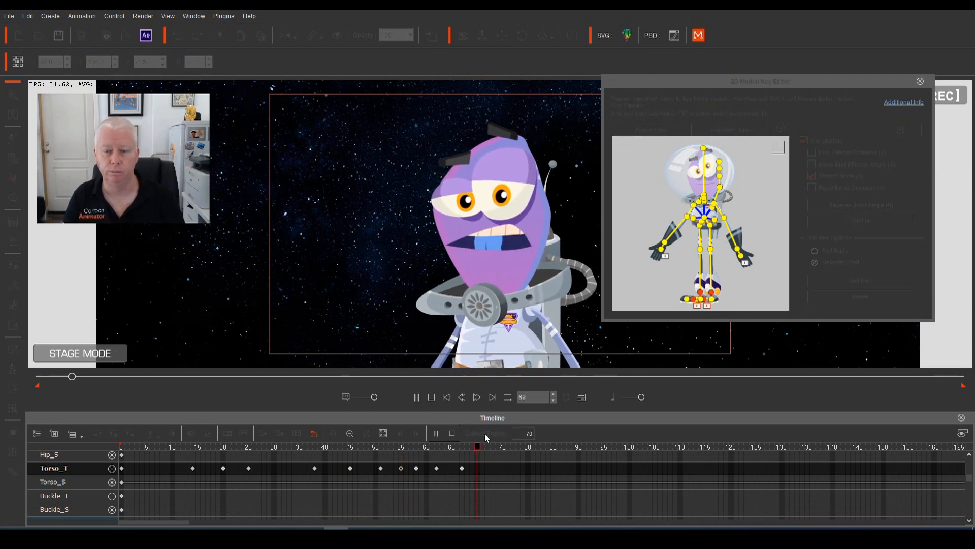
Review the torso sway playback around the frame-62 Torso_T key
key(space)
drag(514, 446, 382, 456)
key(space)
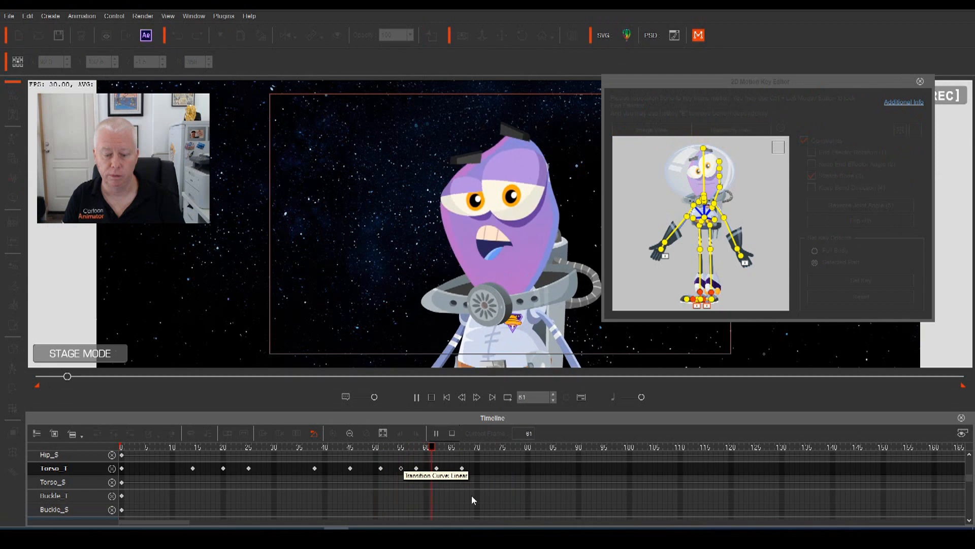
key(space)
drag(463, 447, 477, 469)
click(437, 468)
key(space)
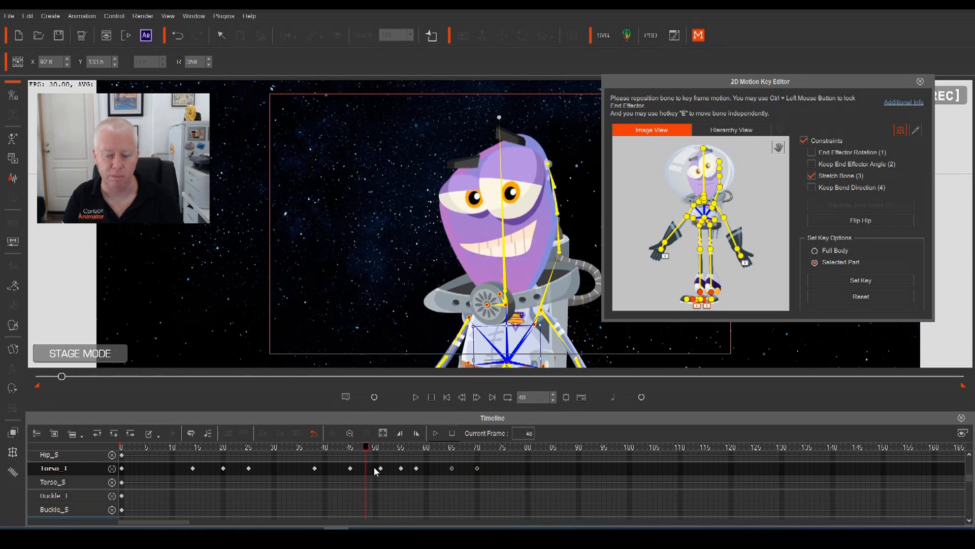
key(space)
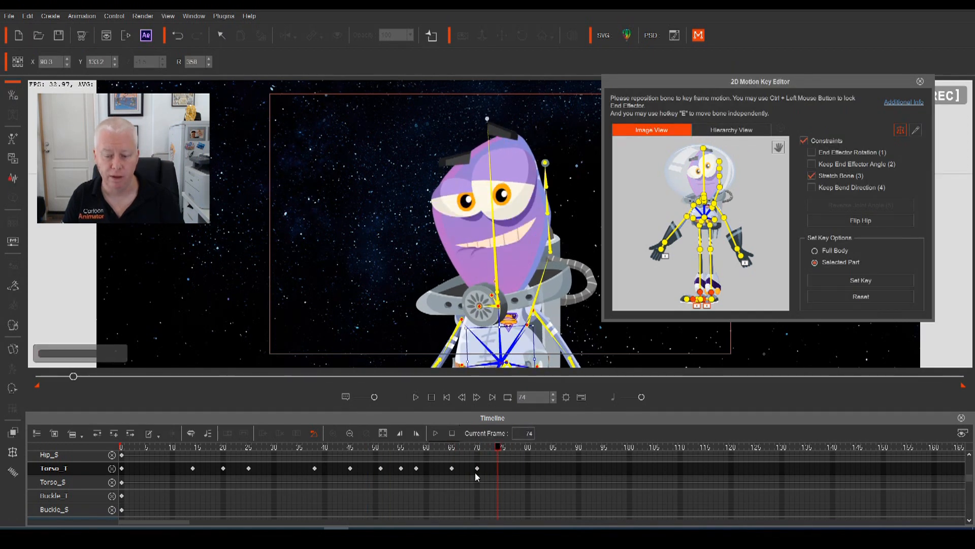
Shift the frame-70 torso key to about frame 72 and replay the sway
drag(475, 471, 386, 448)
key(space)
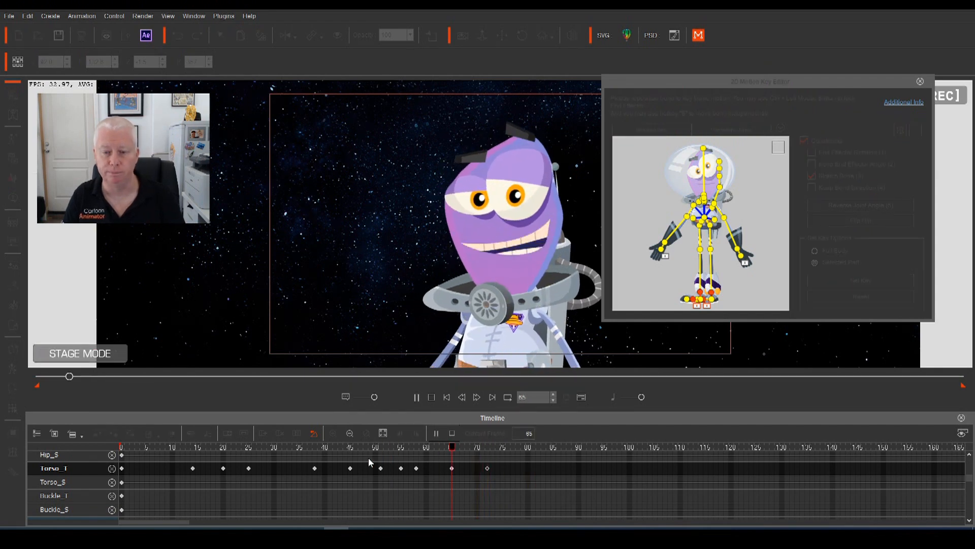
key(space)
key(space)
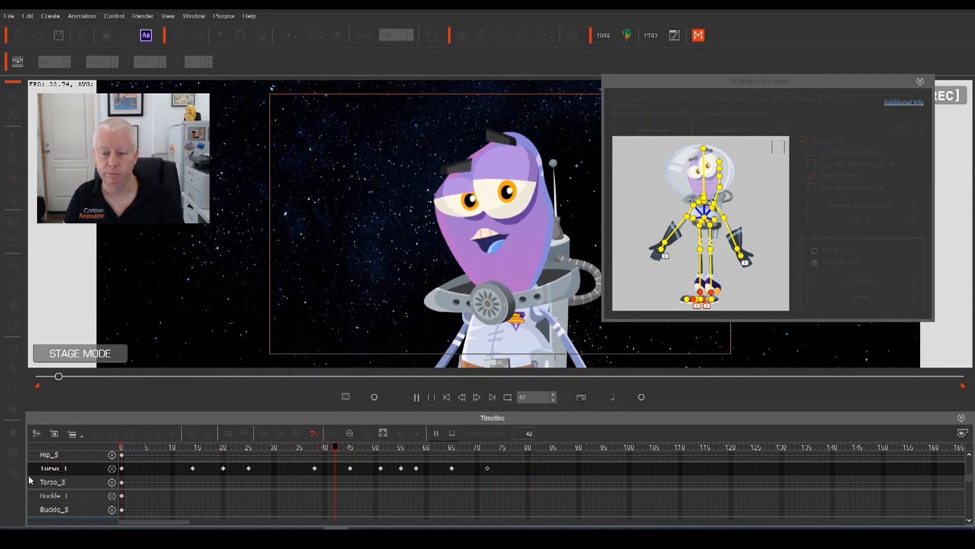
key(space)
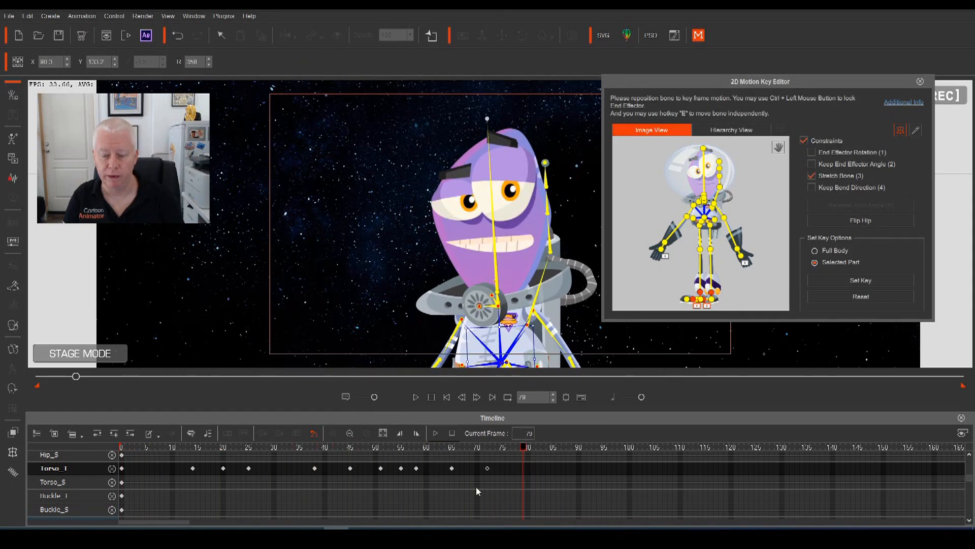
drag(523, 449, 410, 456)
key(space)
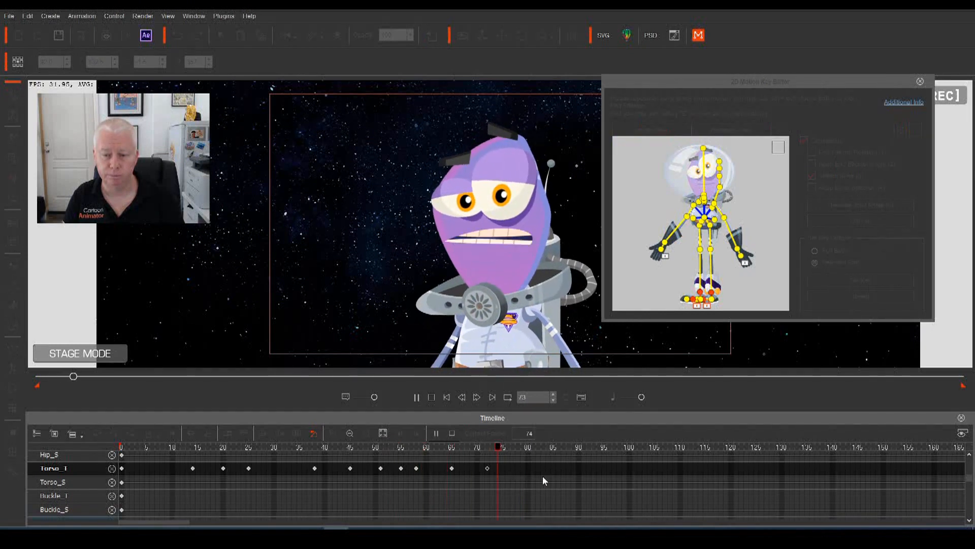
key(space)
Key the torso lowered slightly at frame 77 and review it
drag(538, 448, 503, 455)
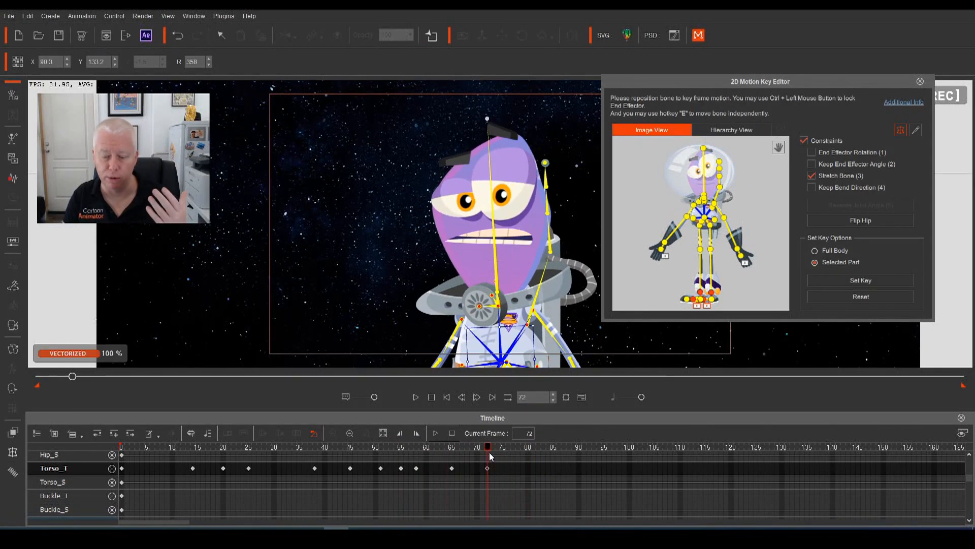
click(513, 467)
drag(499, 350, 499, 352)
drag(514, 446, 396, 473)
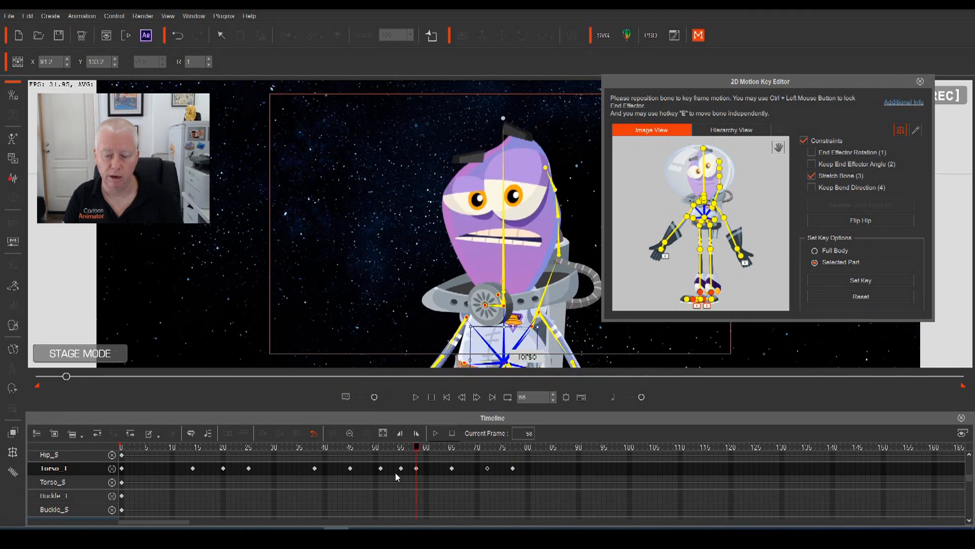
key(space)
key(space)
Key a repositioned torso at frame 86 and play it back
drag(543, 450, 529, 474)
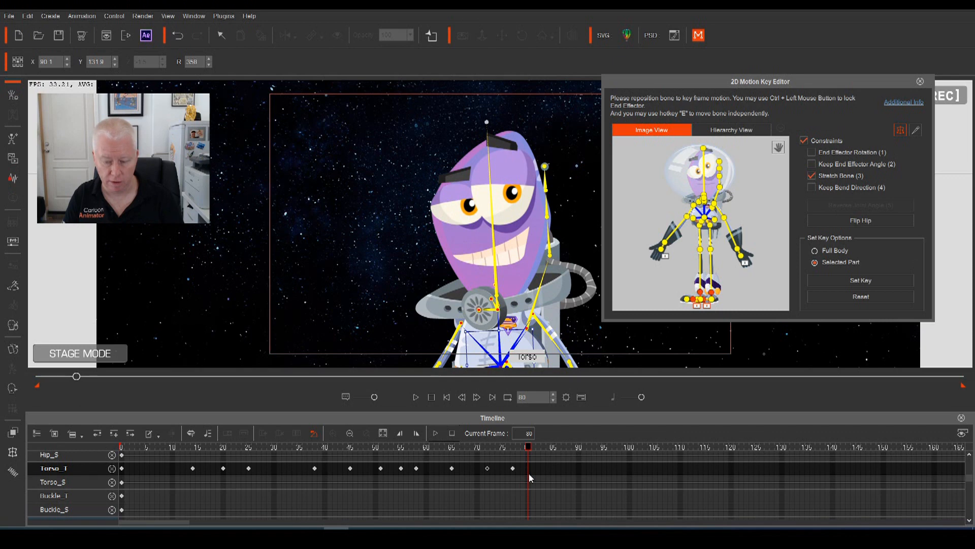
click(552, 450)
drag(554, 450, 558, 450)
drag(522, 350, 541, 339)
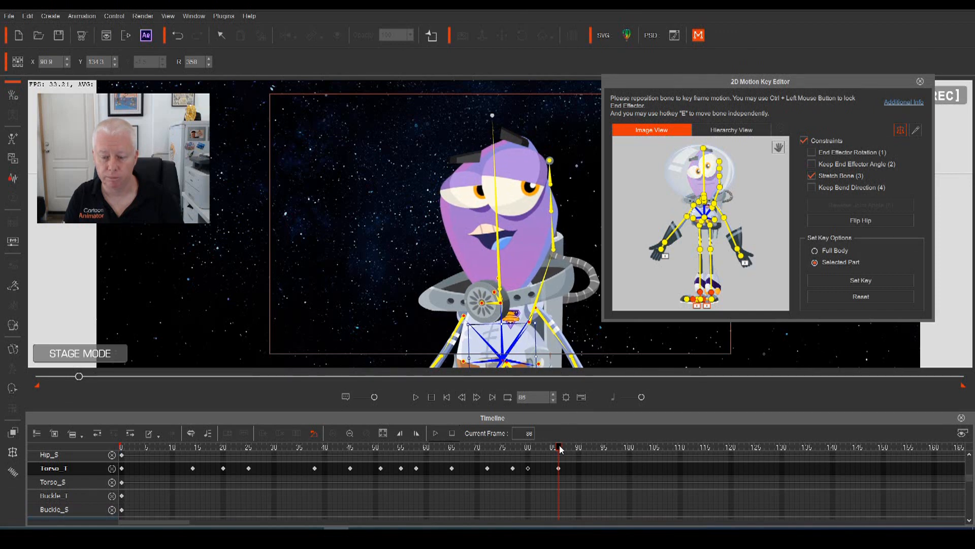
key(space)
key(space)
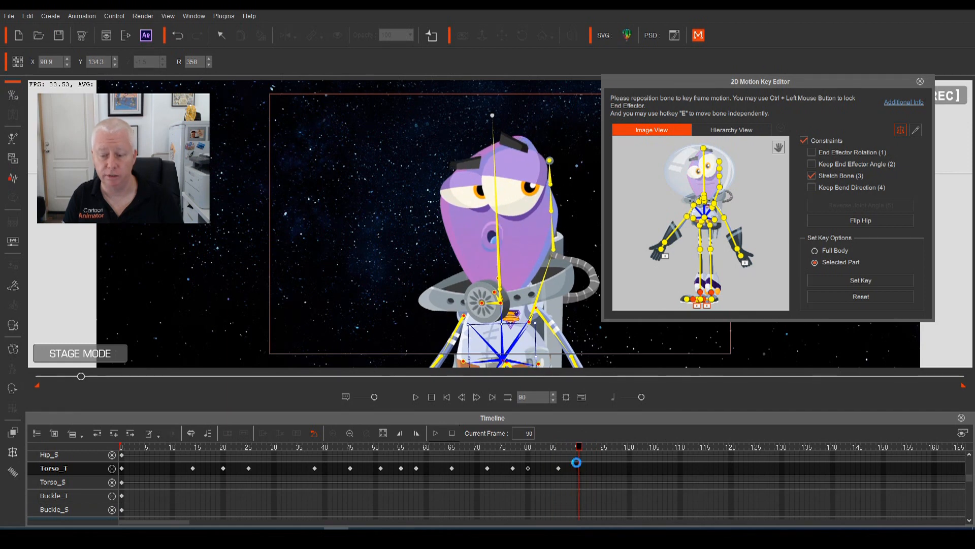
Key the torso down-left at frame 95 and leaning left at 101, then play through
drag(578, 466, 604, 464)
drag(528, 343, 525, 350)
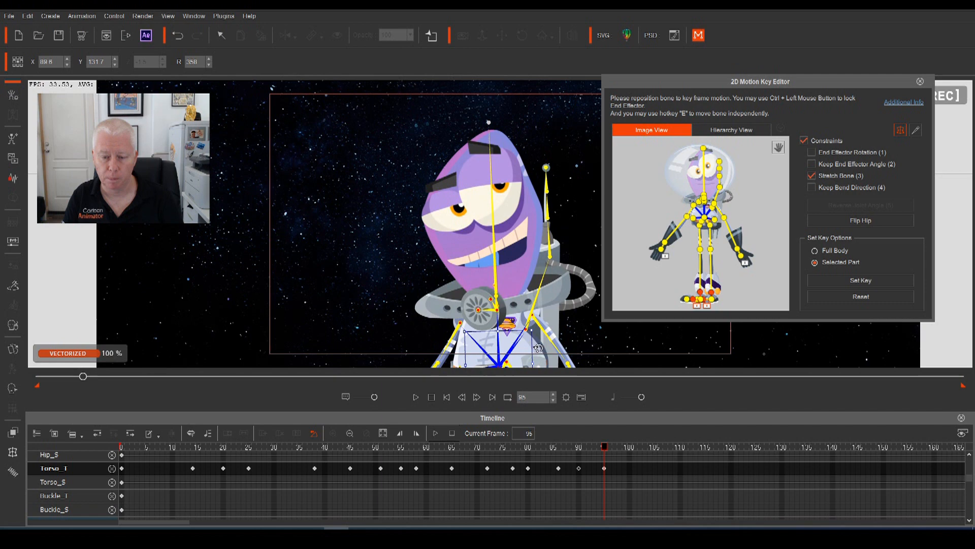
drag(607, 450, 635, 449)
drag(539, 347, 506, 338)
drag(634, 449, 501, 476)
key(space)
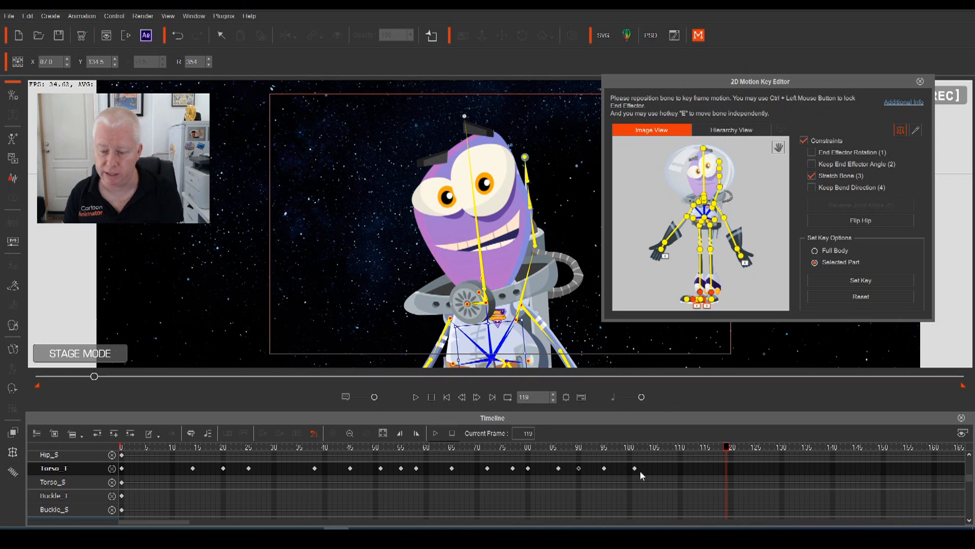
Review from frame 73, then adjust the torso keys at frames 99 and 107
click(635, 447)
click(503, 445)
mouse_move(504, 446)
mouse_down()
mouse_move(638, 496)
mouse_move(663, 447)
mouse_move(495, 451)
mouse_up()
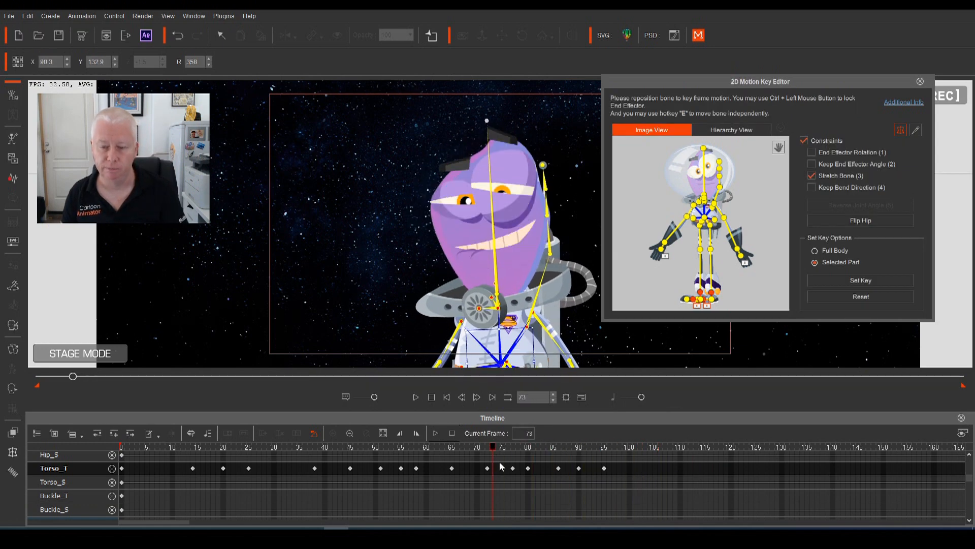
key(space)
key(space)
drag(666, 446, 626, 459)
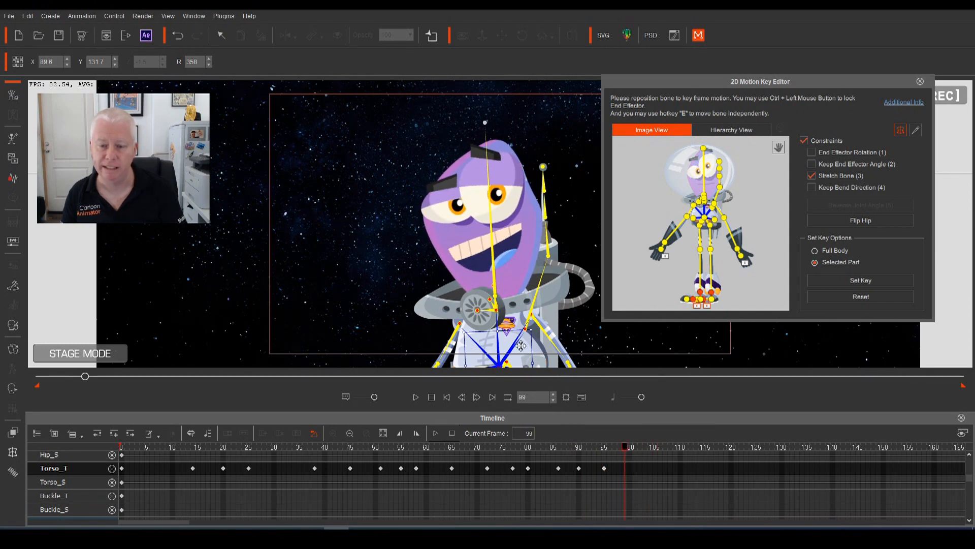
drag(508, 341, 508, 338)
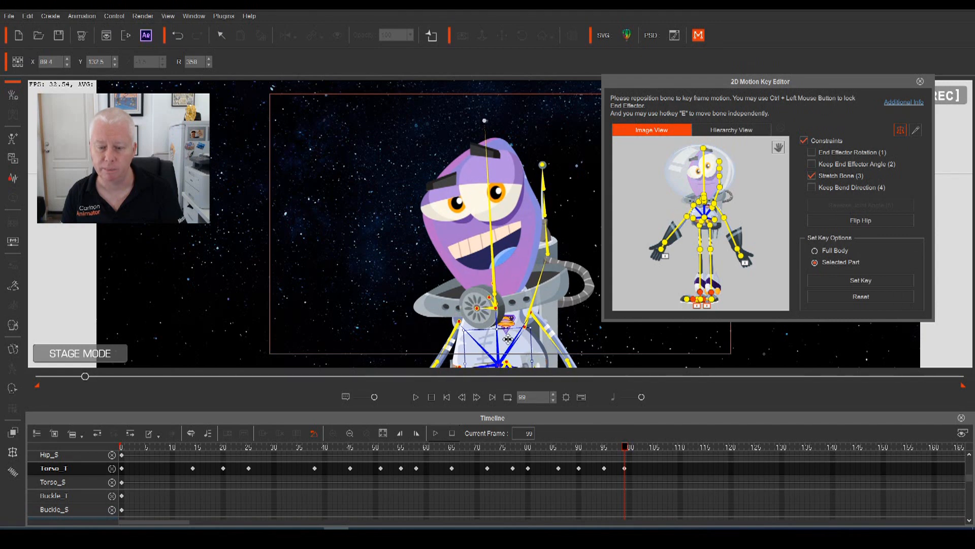
drag(628, 450, 660, 465)
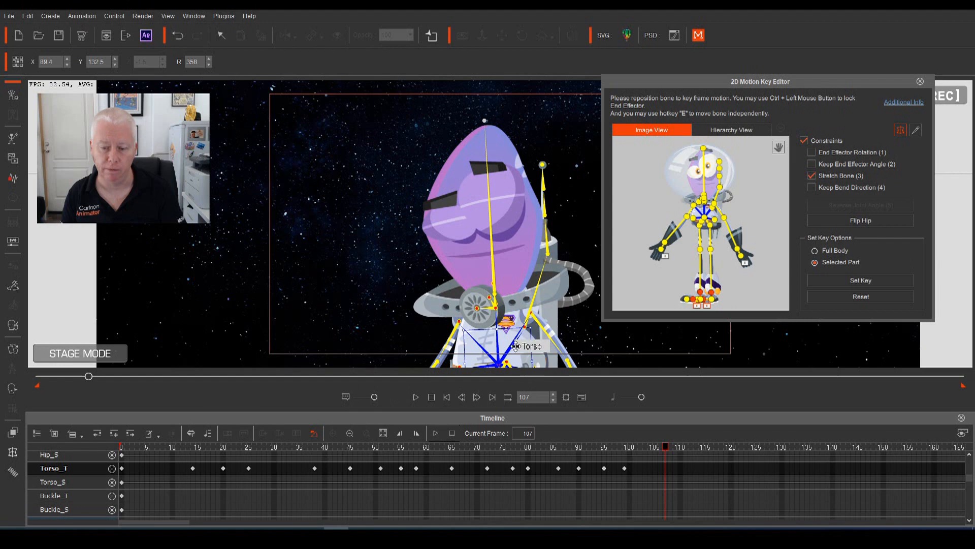
drag(519, 348, 520, 361)
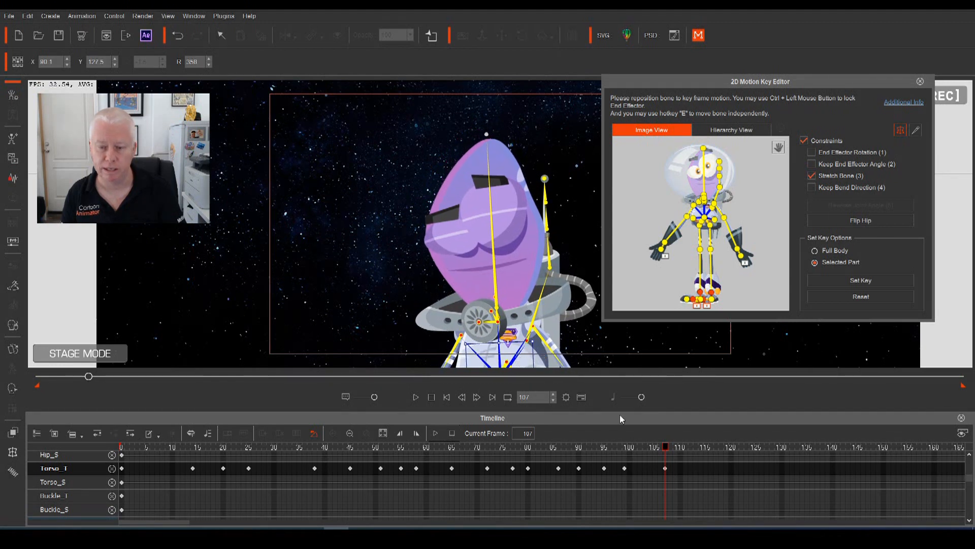
Raise the torso higher to key frame 113 and play the animation back
drag(667, 451, 675, 452)
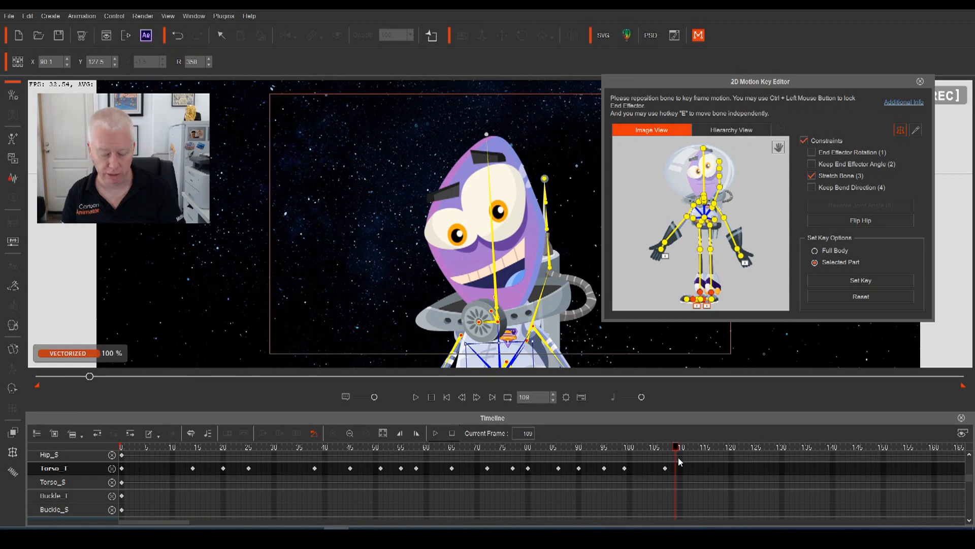
mouse_move(676, 459)
mouse_down()
mouse_move(658, 462)
mouse_move(660, 470)
mouse_move(669, 452)
mouse_up()
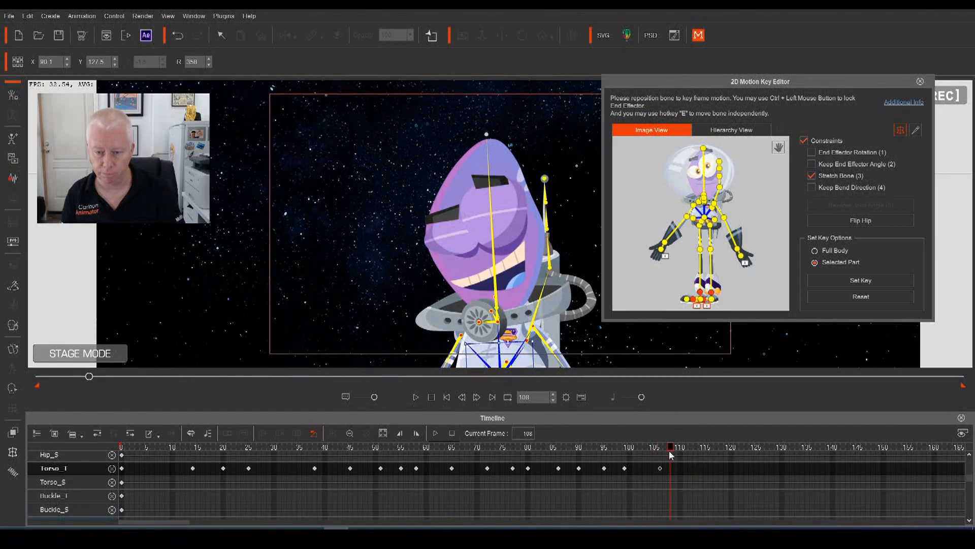
drag(668, 452, 698, 455)
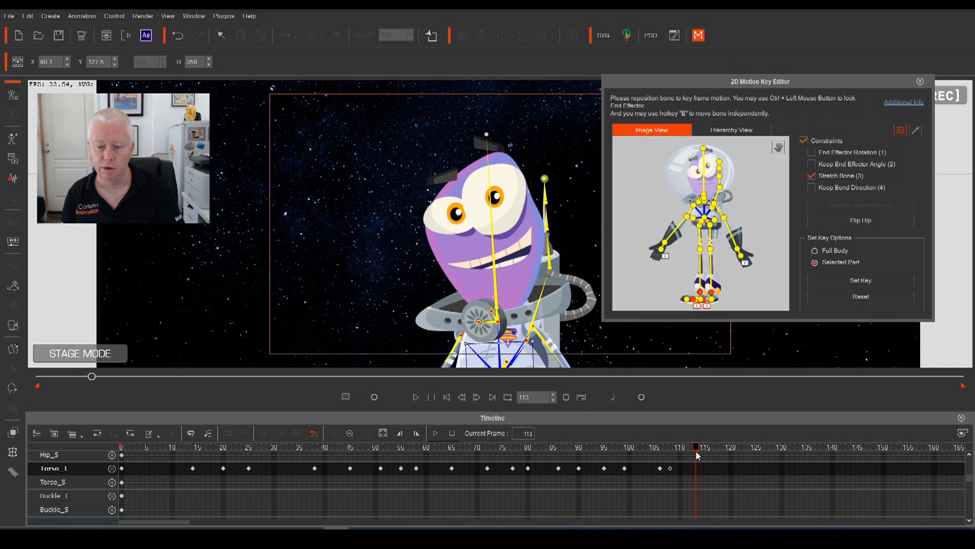
drag(507, 354, 598, 404)
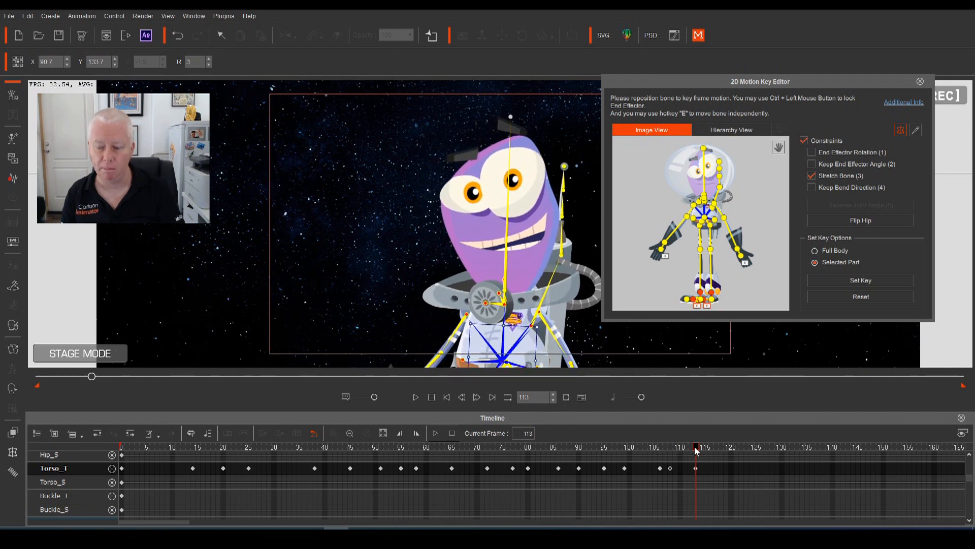
key(space)
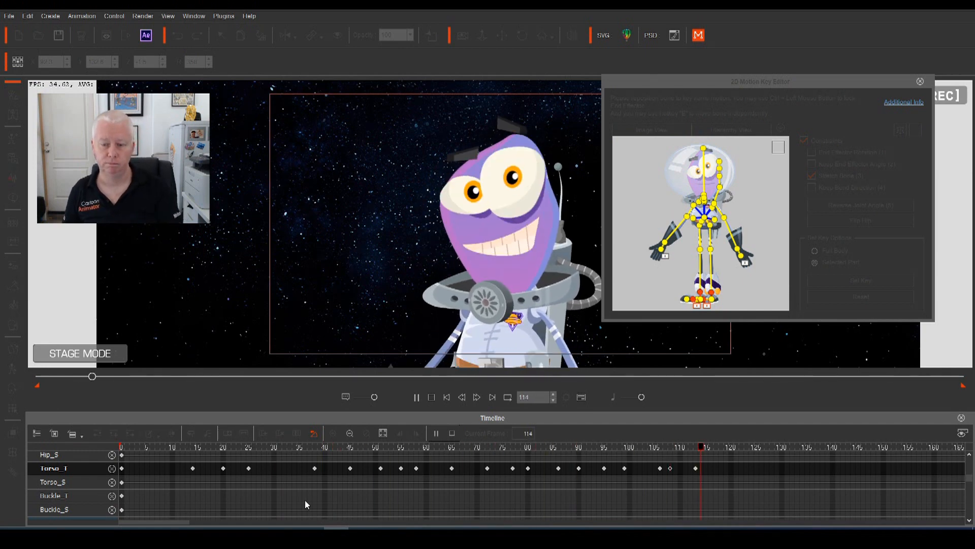
key(space)
drag(770, 448, 80, 470)
key(space)
key(space)
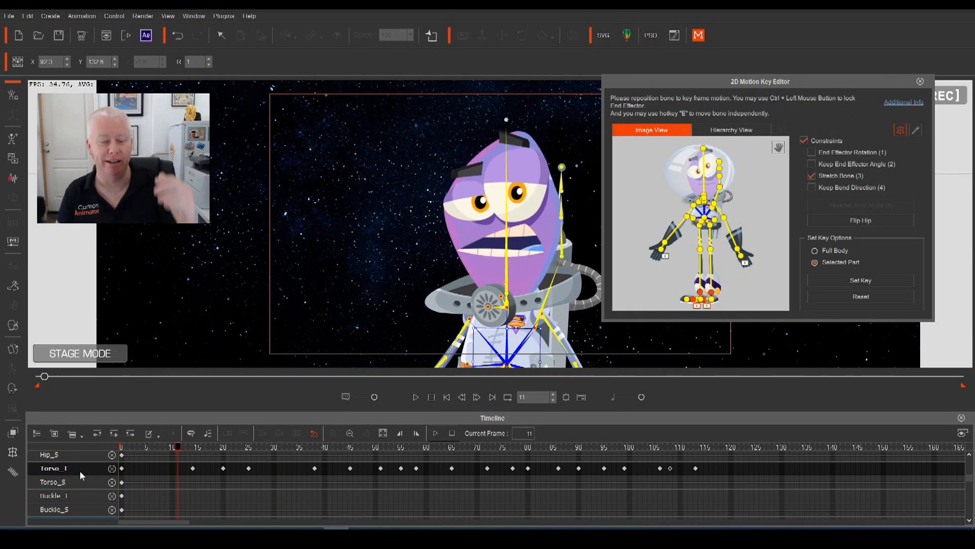
key(space)
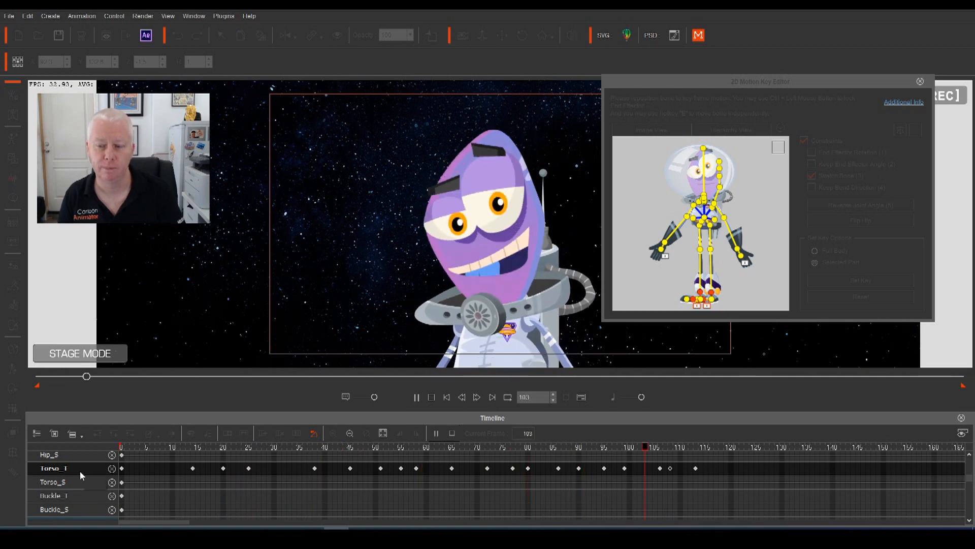
key(space)
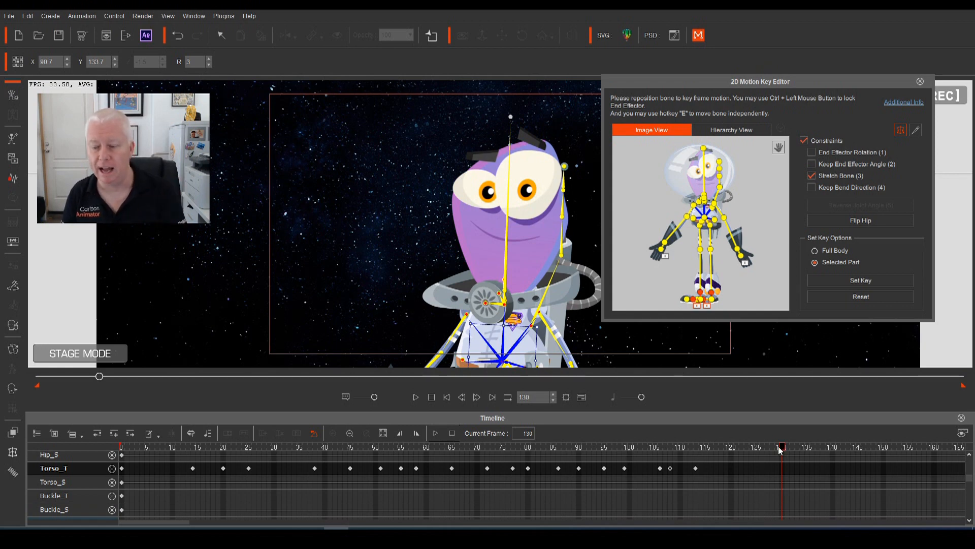
Return to frame 0, remove the Torso_T and Torso_S tracks, and show the top tracks
click(153, 447)
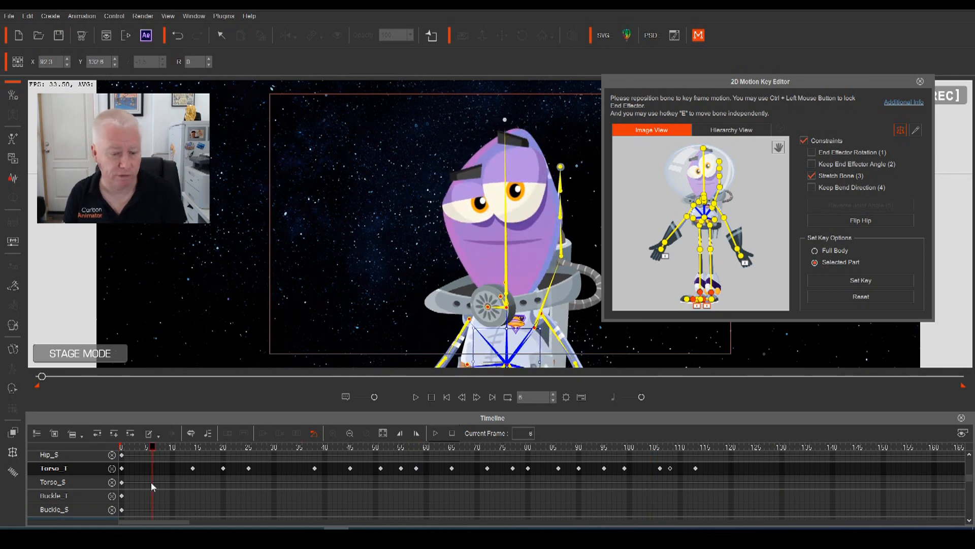
drag(152, 448, 90, 451)
click(113, 470)
click(113, 469)
scroll(81, 484, up, 5)
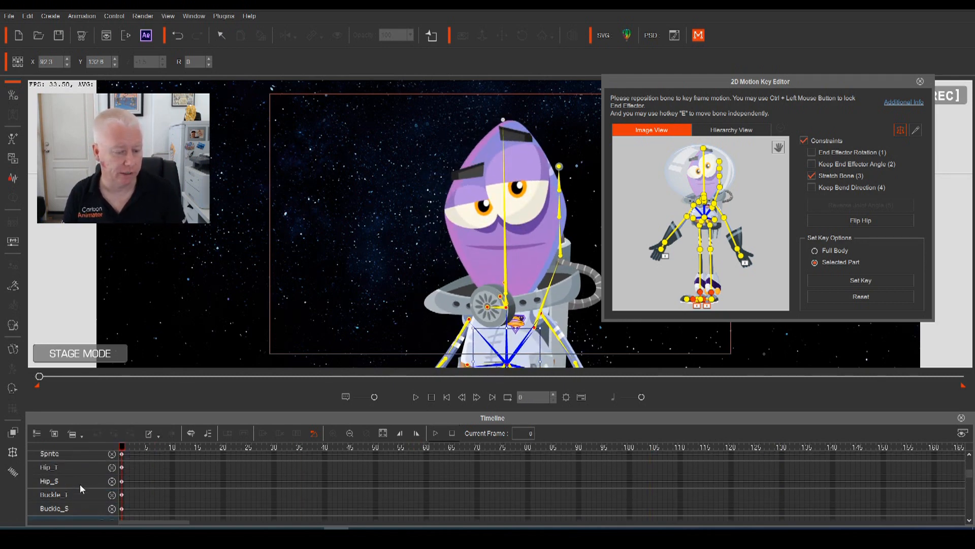
scroll(80, 481, up, 1)
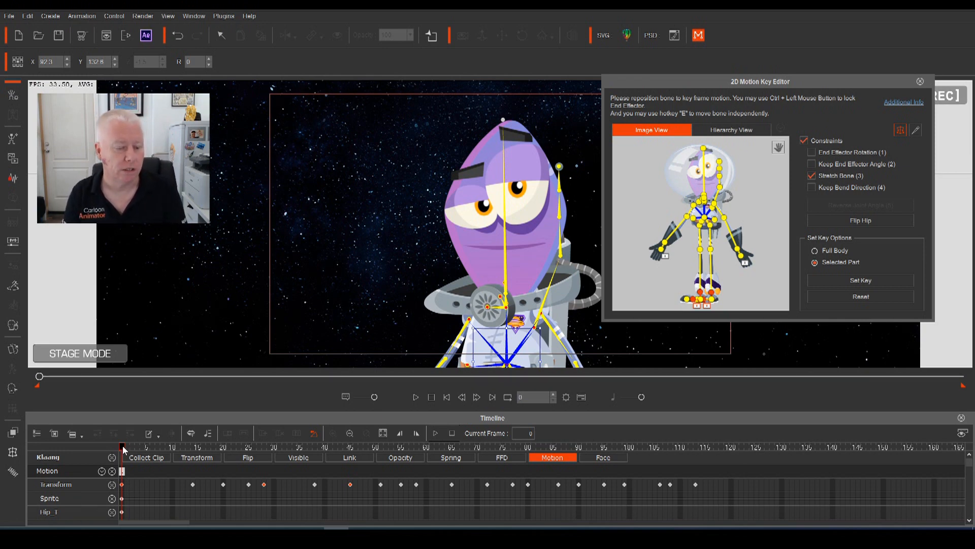
Select the right arm bone and LArm_T track, then remove the LArm_S track
click(715, 209)
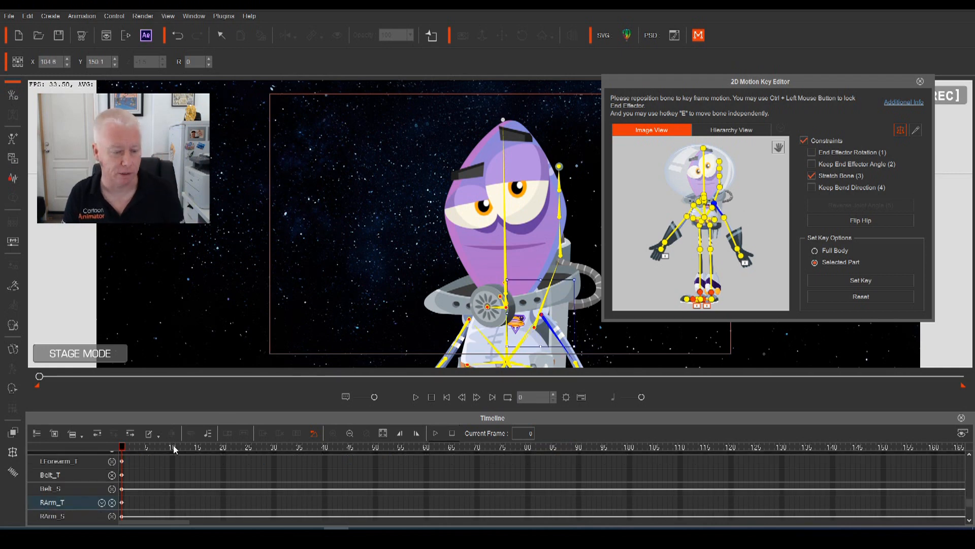
scroll(75, 496, up, 5)
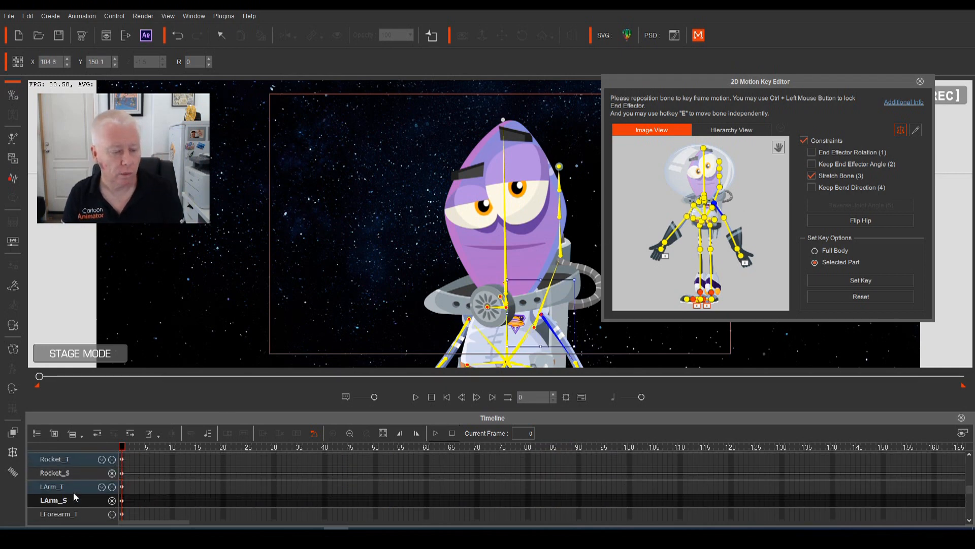
scroll(74, 492, down, 1)
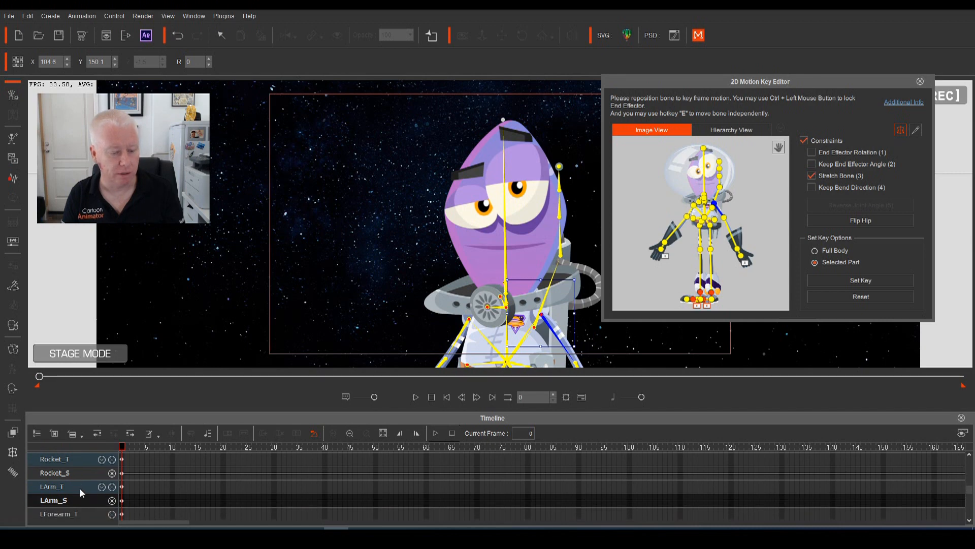
click(72, 488)
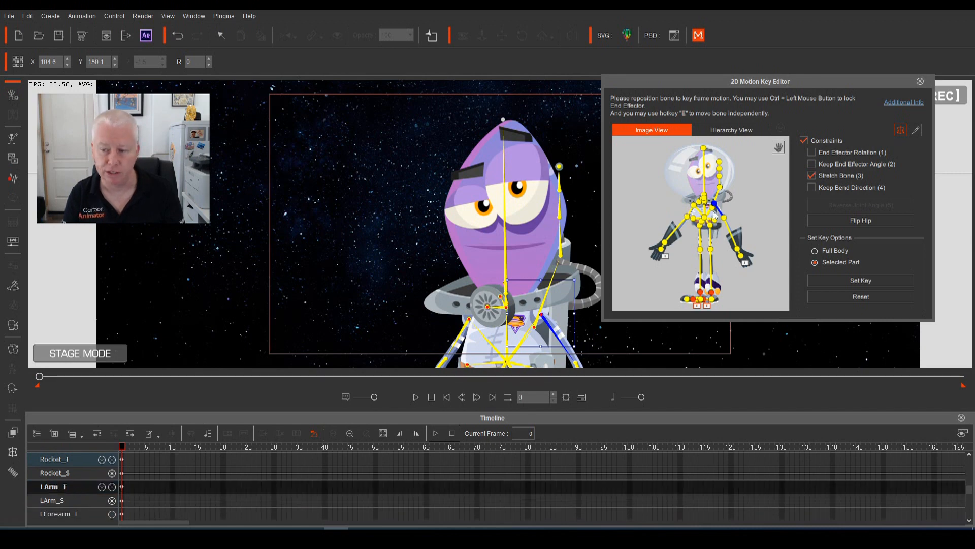
click(112, 501)
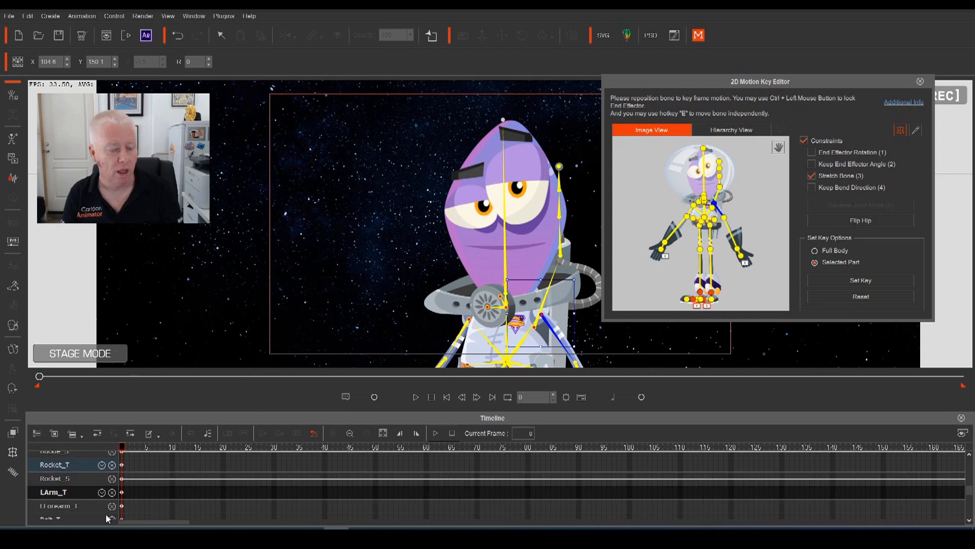
scroll(71, 505, down, 1)
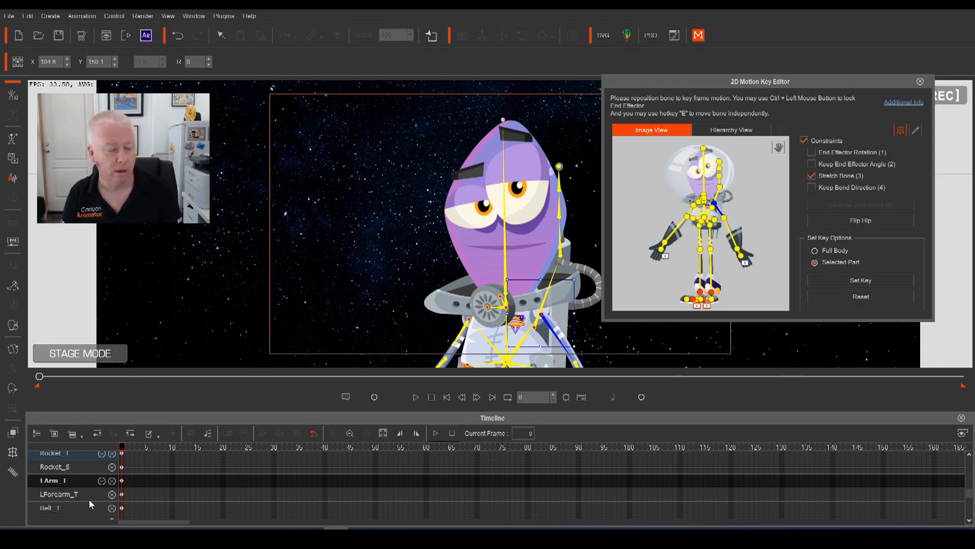
Remove the LHand Facing, LHand_S, RArm_S and RArm_T tracks
click(738, 251)
scroll(78, 499, up, 1)
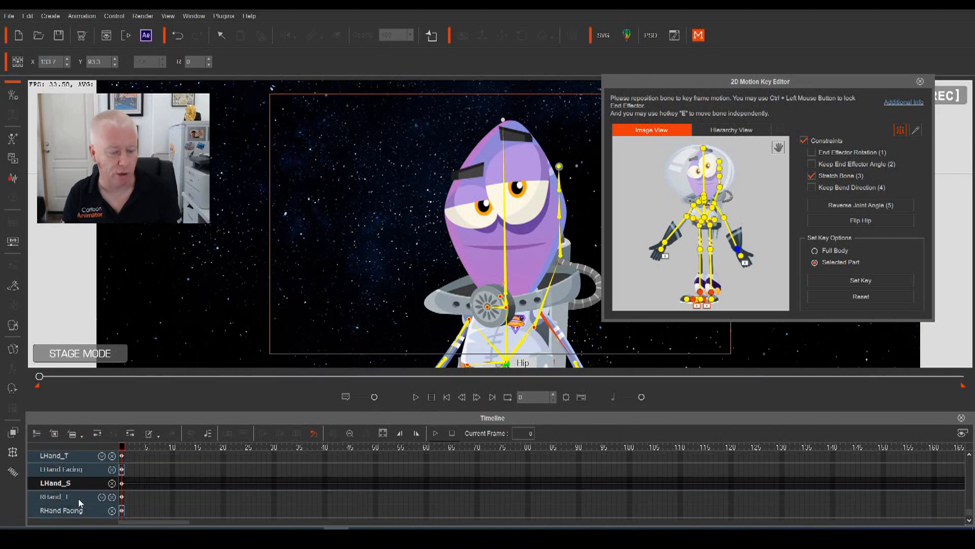
click(112, 477)
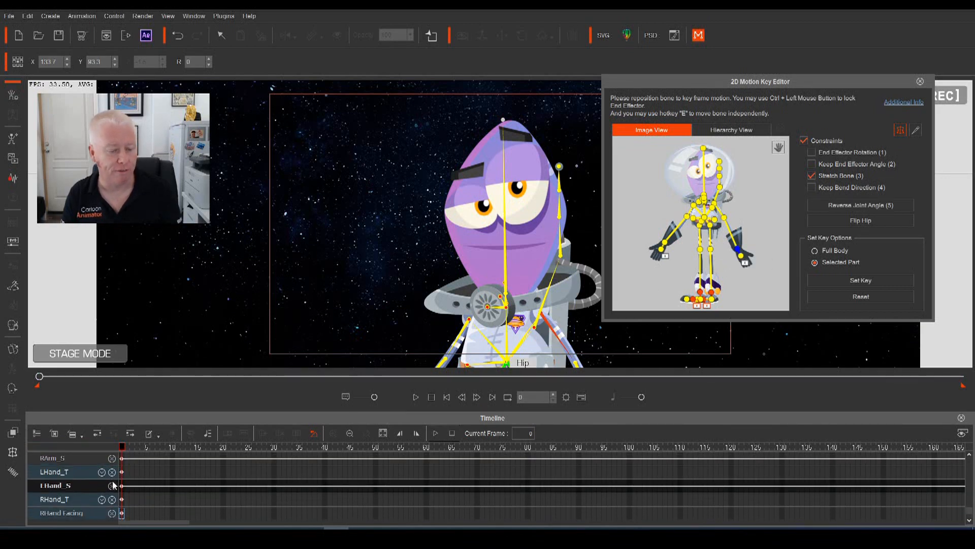
click(111, 486)
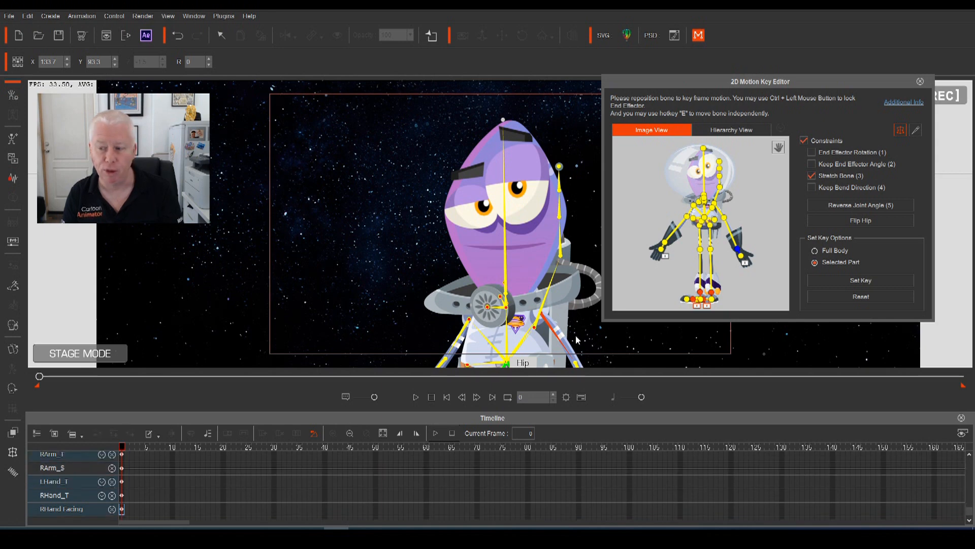
click(112, 468)
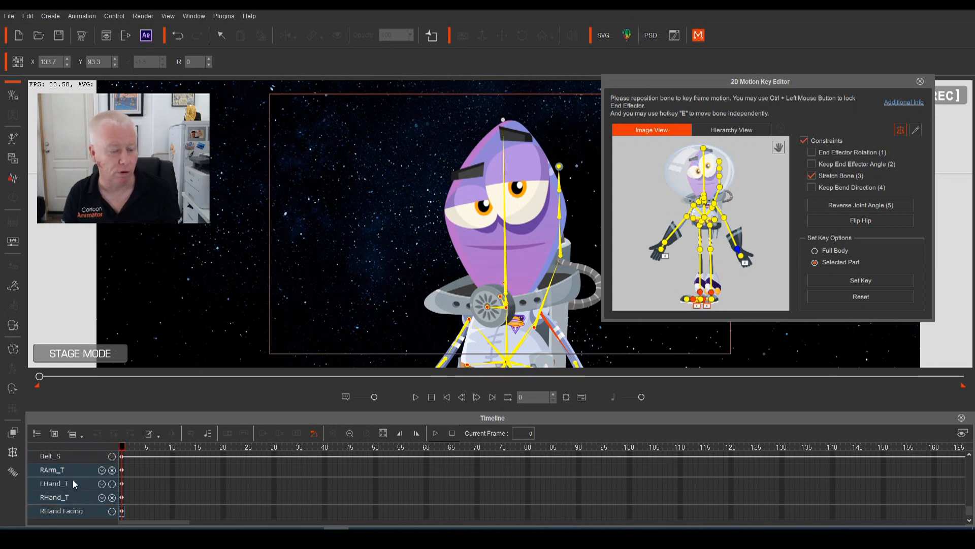
click(112, 468)
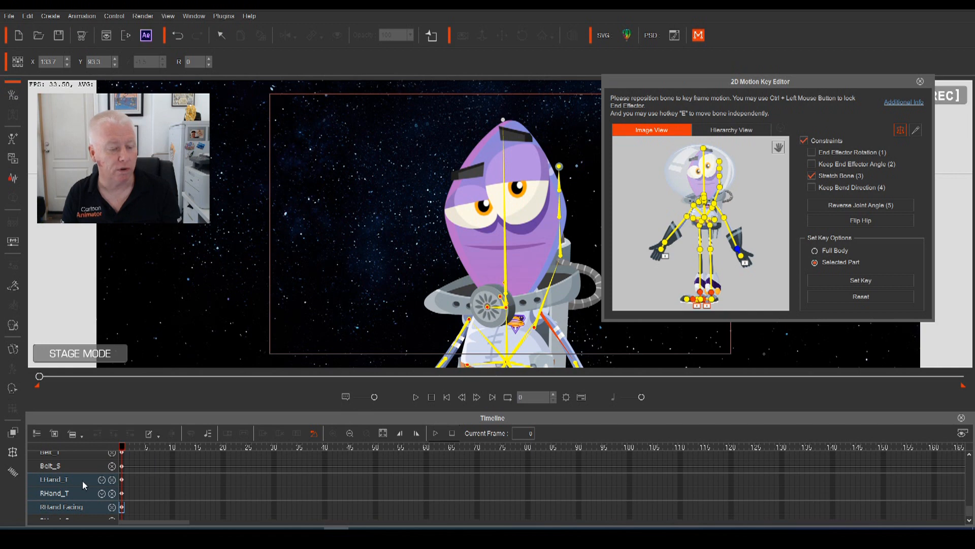
Remove the Belt_T and Belt_S tracks from the timeline
scroll(82, 482, down, 1)
scroll(61, 477, up, 3)
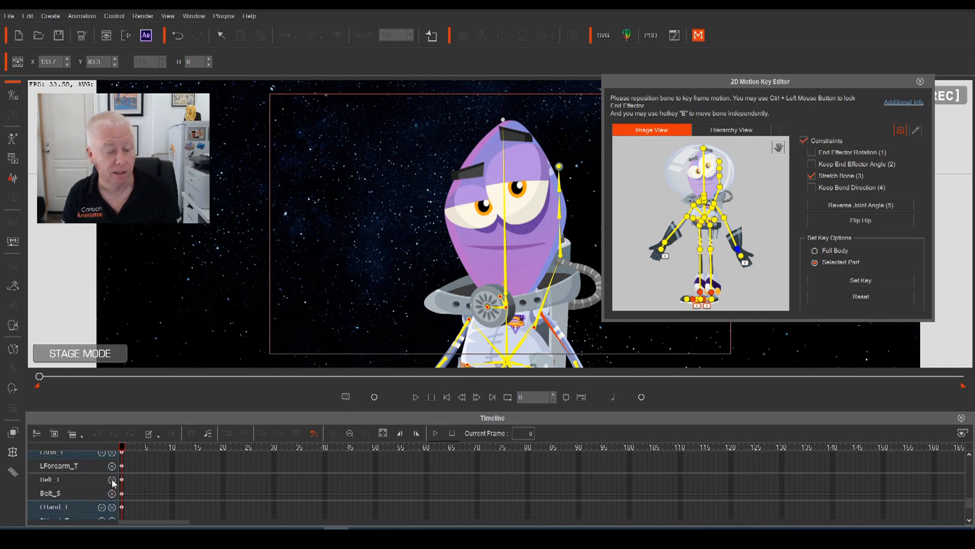
click(113, 480)
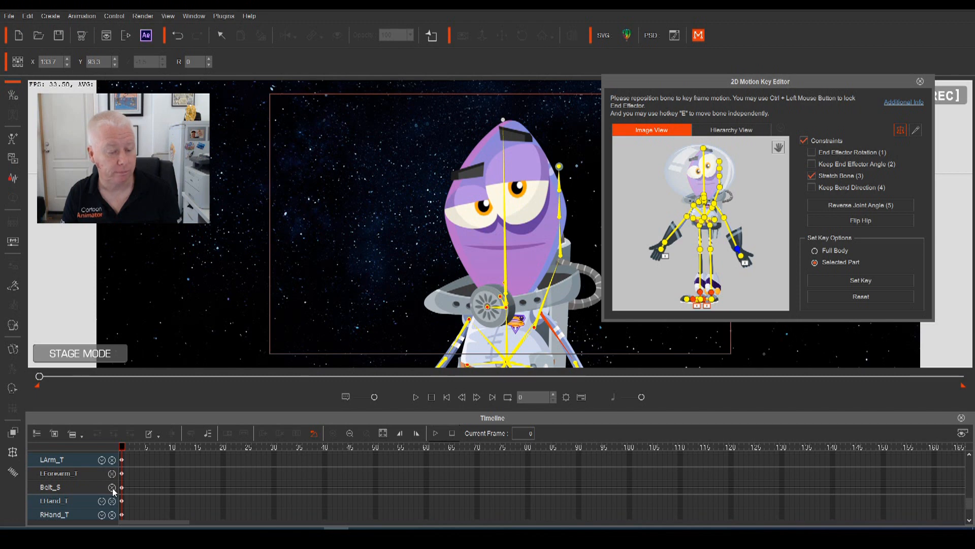
click(112, 487)
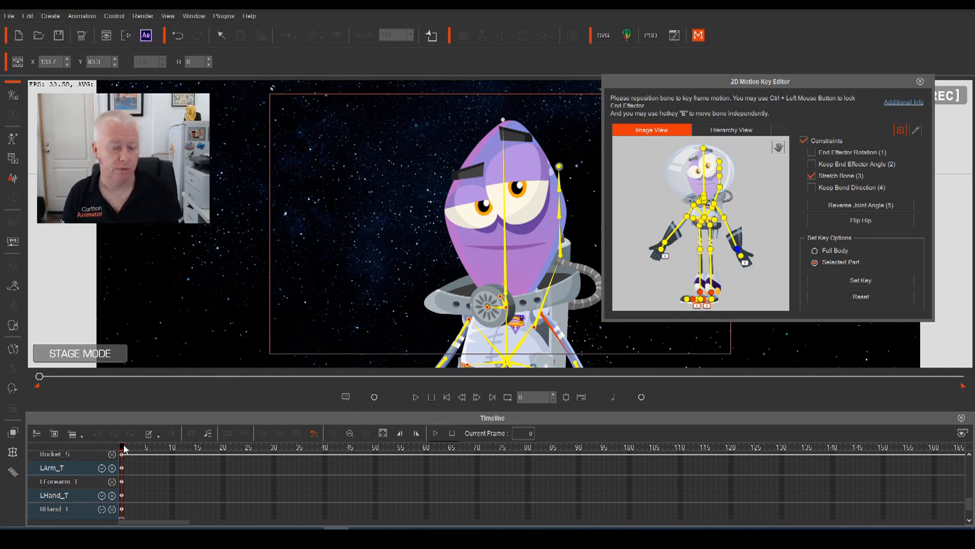
Select the LArm_T track name in the timeline to work on the left upper arm
click(56, 470)
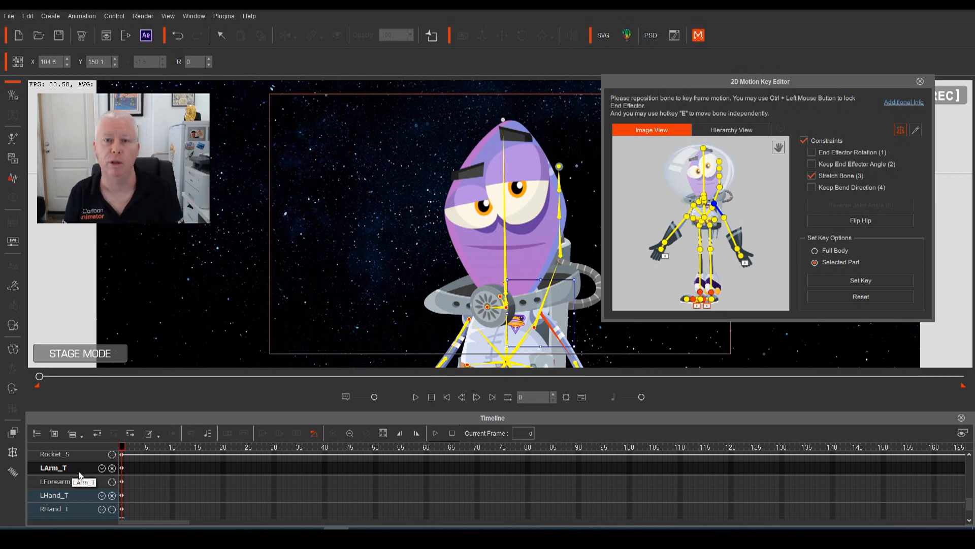
Raise the left arm and rotate it 7 degrees clockwise to key frame 9, then play back
click(121, 447)
key(space)
key(space)
drag(214, 450, 167, 460)
drag(553, 314, 556, 310)
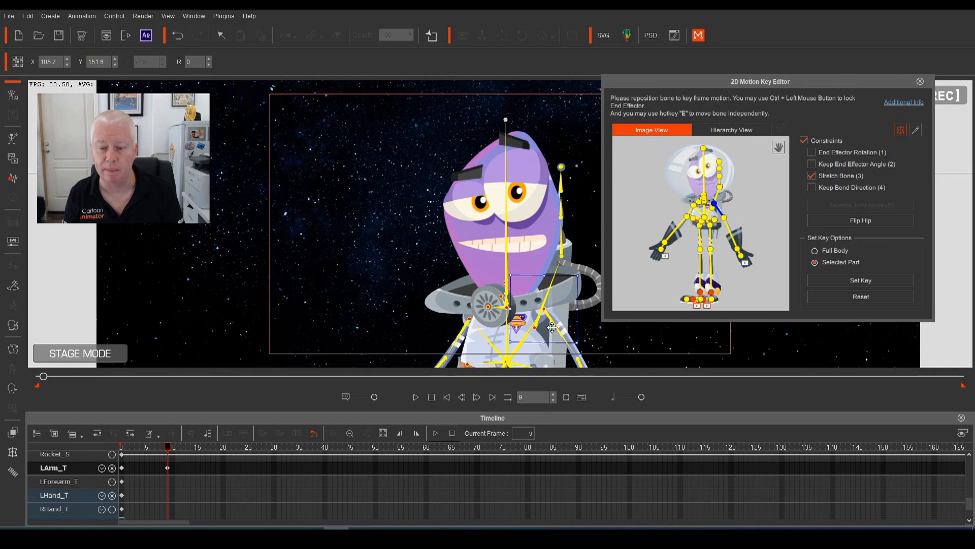
drag(586, 319, 587, 328)
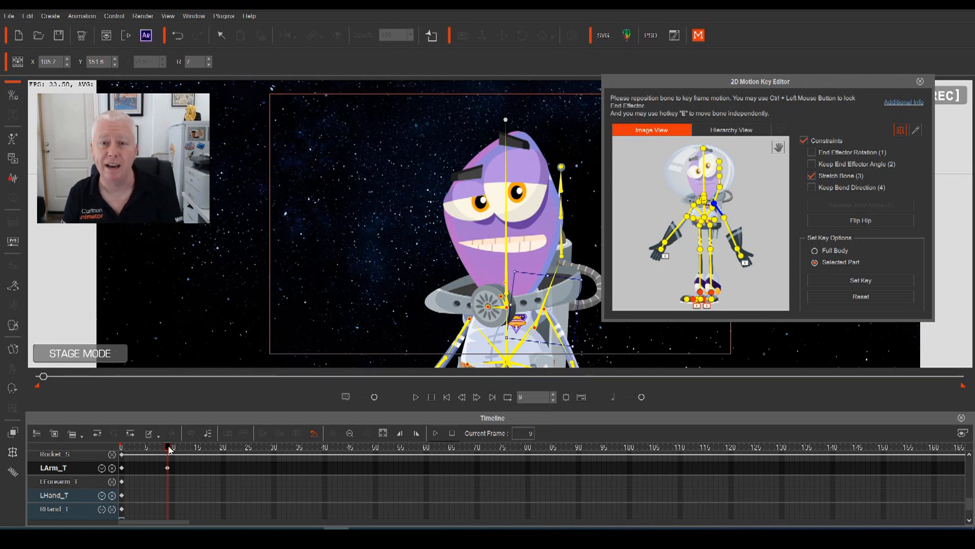
drag(169, 447, 26, 470)
key(space)
key(space)
drag(203, 450, 80, 468)
key(space)
key(space)
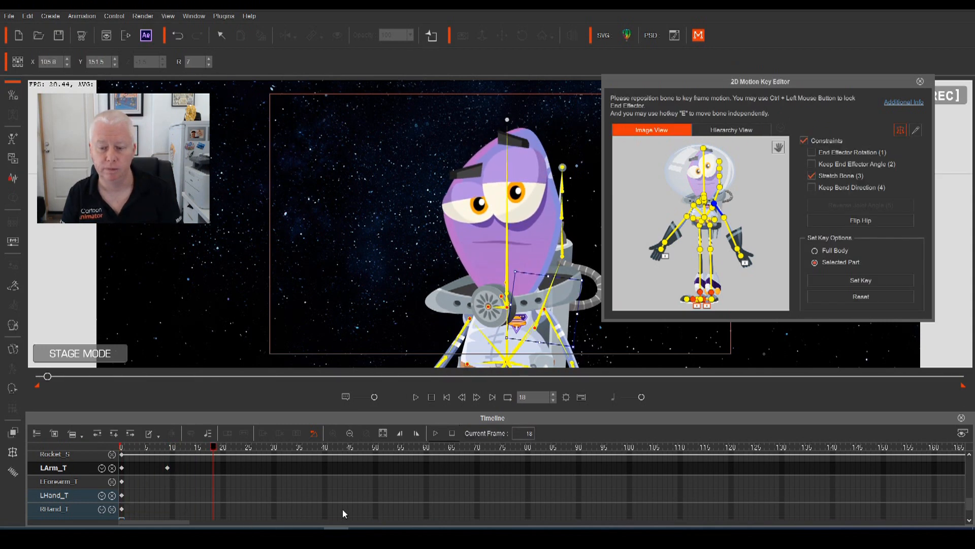
Lower the left arm to key frame 28 and replay the wave from the start
drag(213, 448, 264, 468)
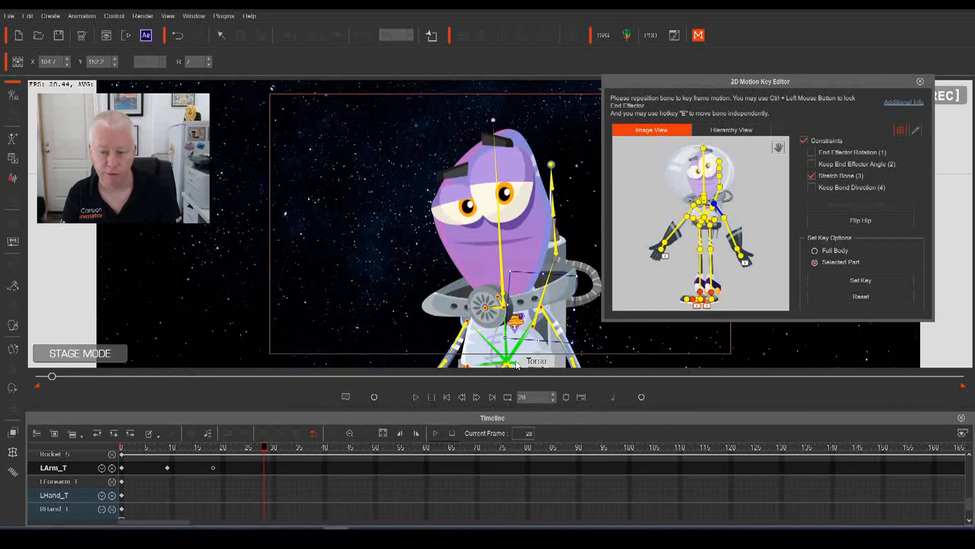
drag(555, 316, 577, 336)
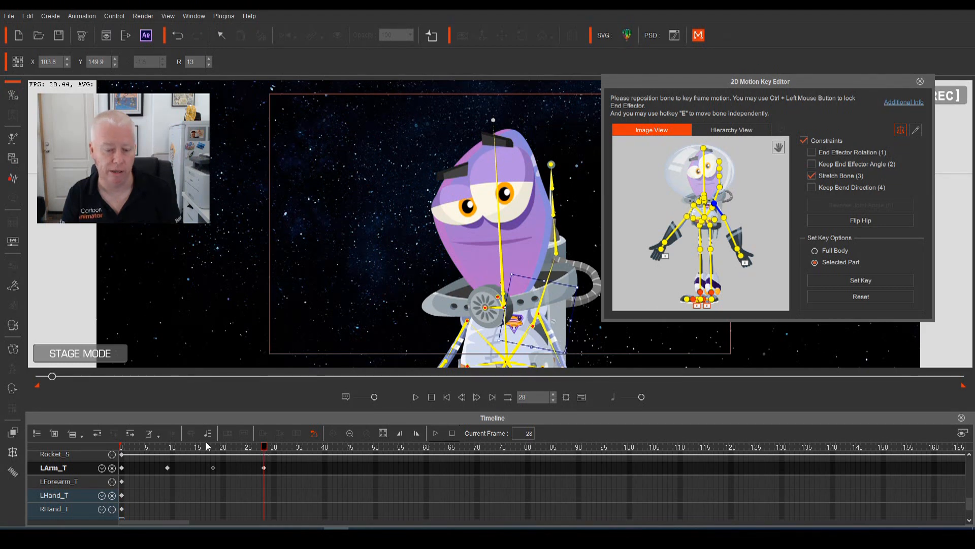
drag(201, 453, 69, 467)
drag(151, 456, 87, 458)
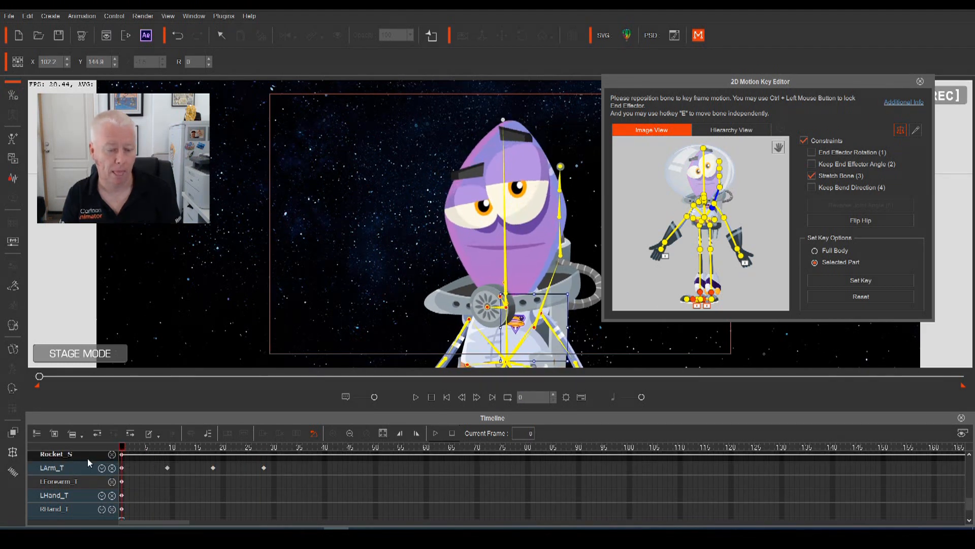
key(space)
key(space)
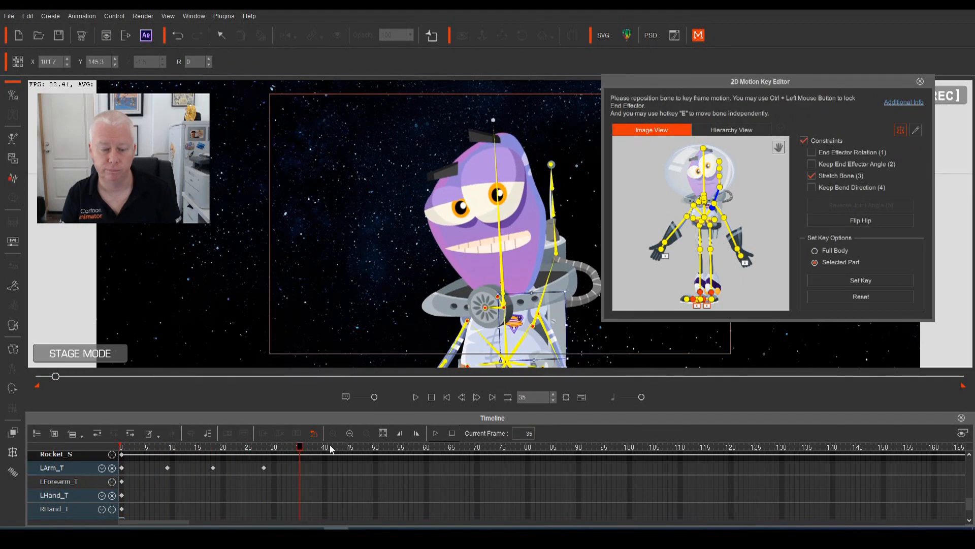
key(space)
key(space)
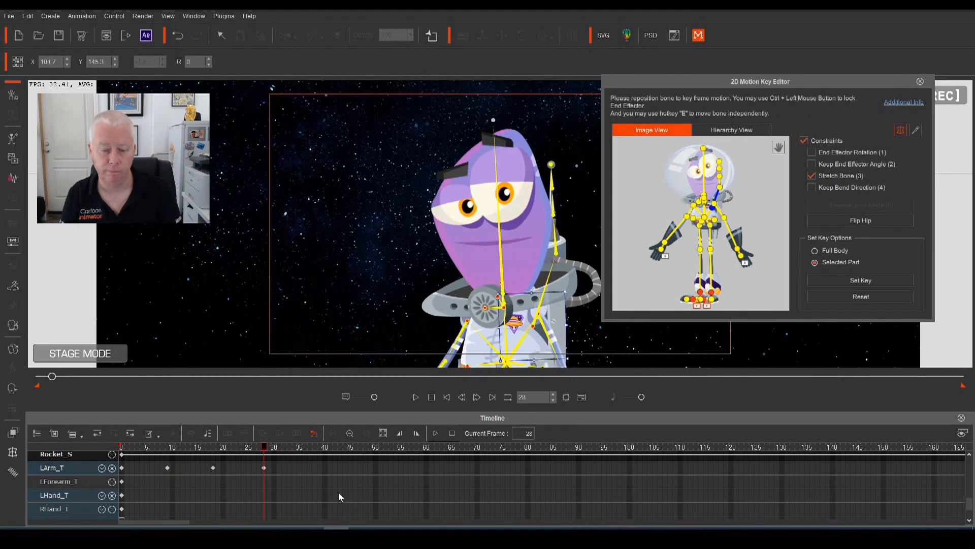
key(space)
key(space)
Move the frame-28 left arm key to frame 26 and add a key at frame 29
drag(318, 451, 267, 460)
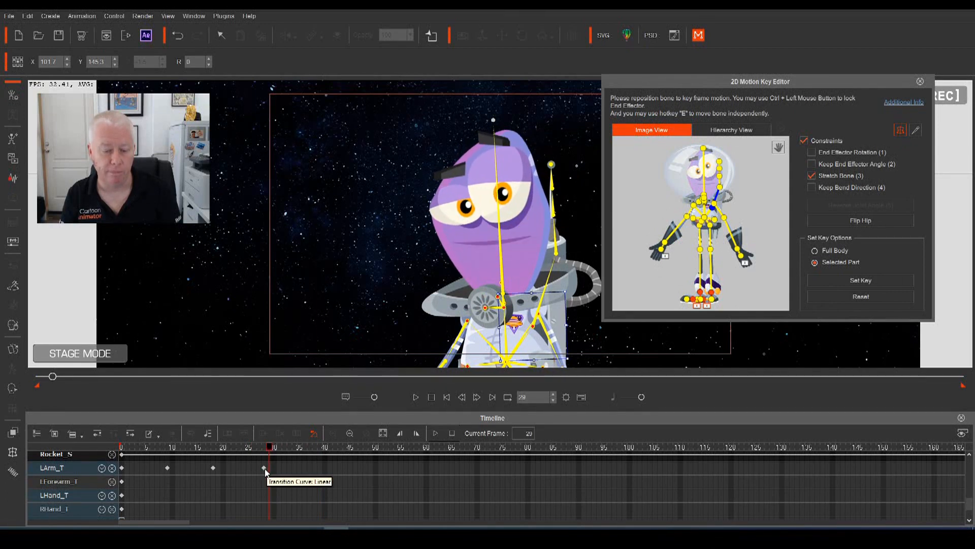
click(264, 468)
mouse_move(256, 469)
mouse_down()
mouse_move(258, 448)
mouse_move(268, 460)
mouse_up()
click(253, 446)
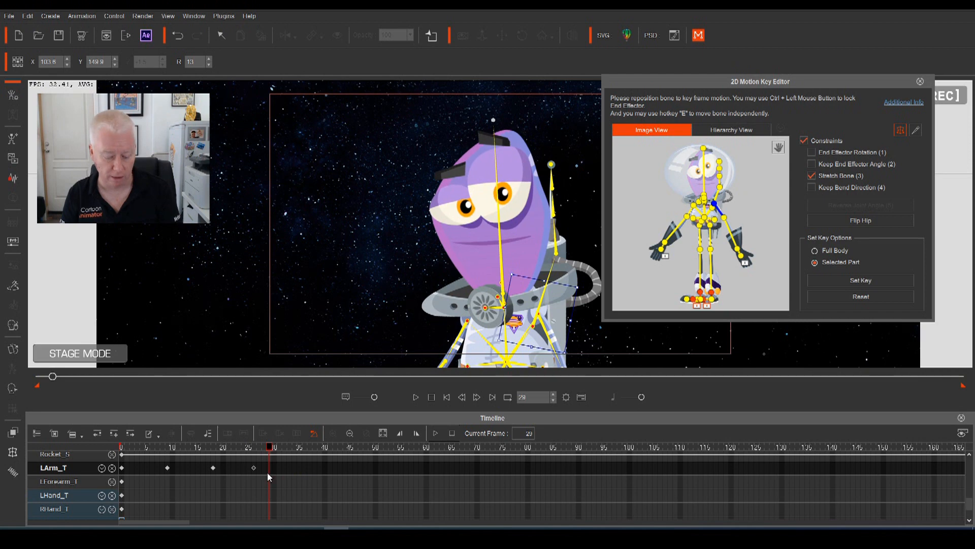
double_click(267, 473)
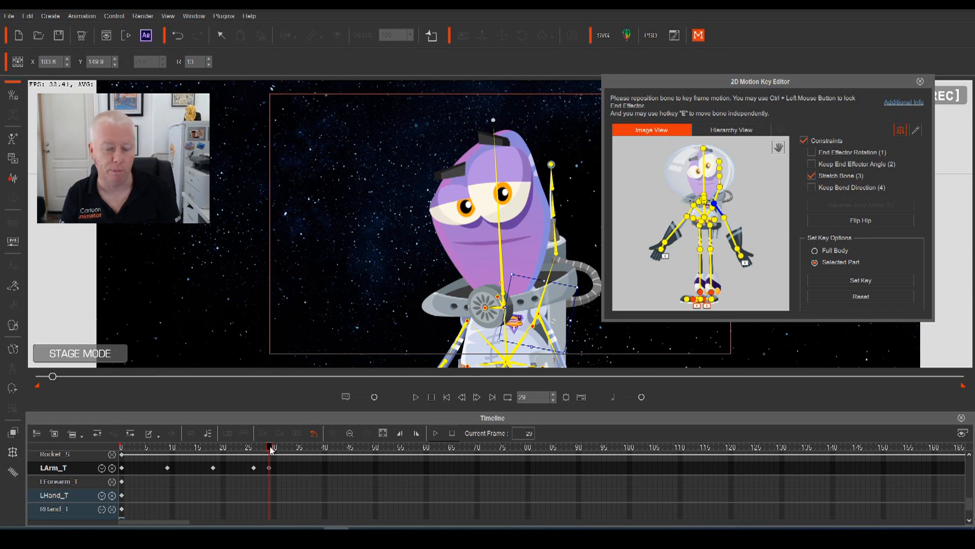
Rotate the left arm to key frame 35, preview, and set a key at frame 39
drag(271, 449, 298, 456)
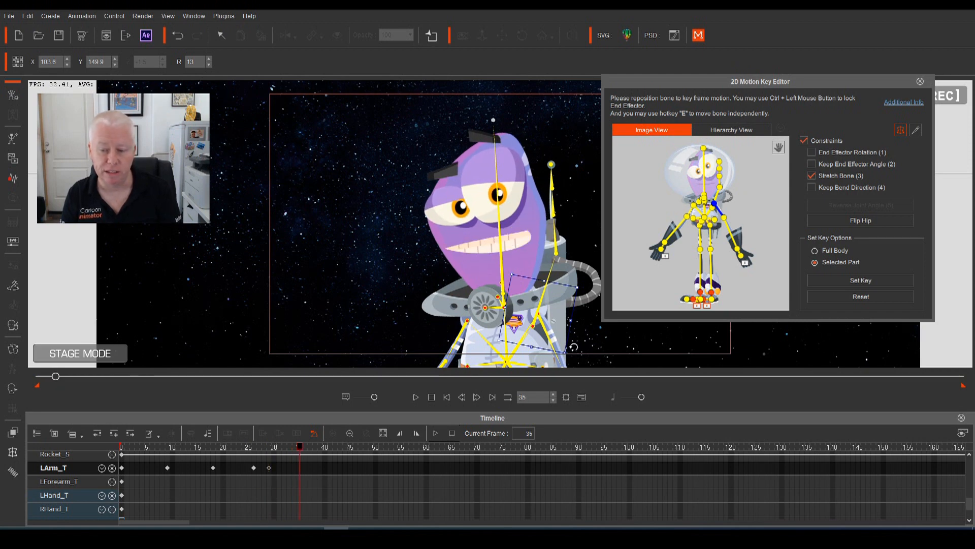
drag(578, 334, 583, 321)
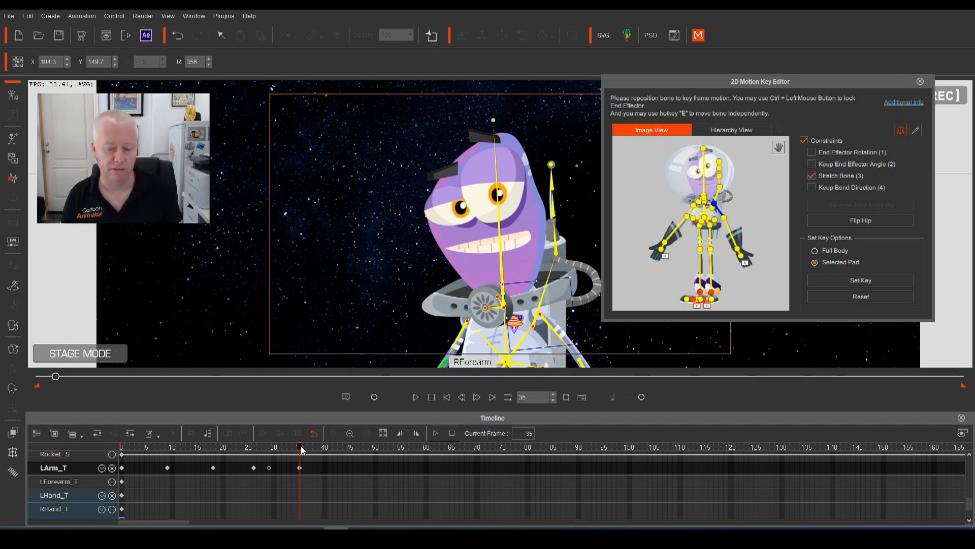
key(space)
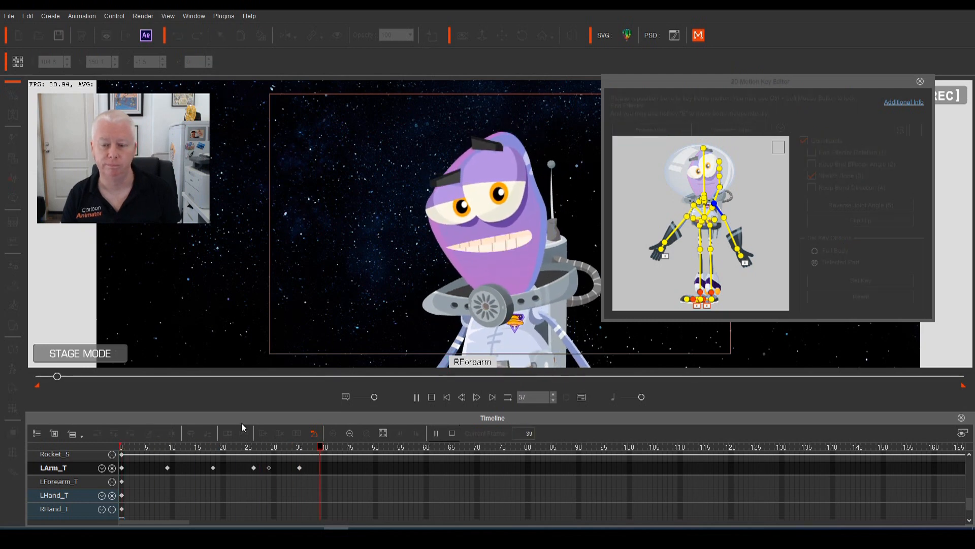
key(space)
key(space)
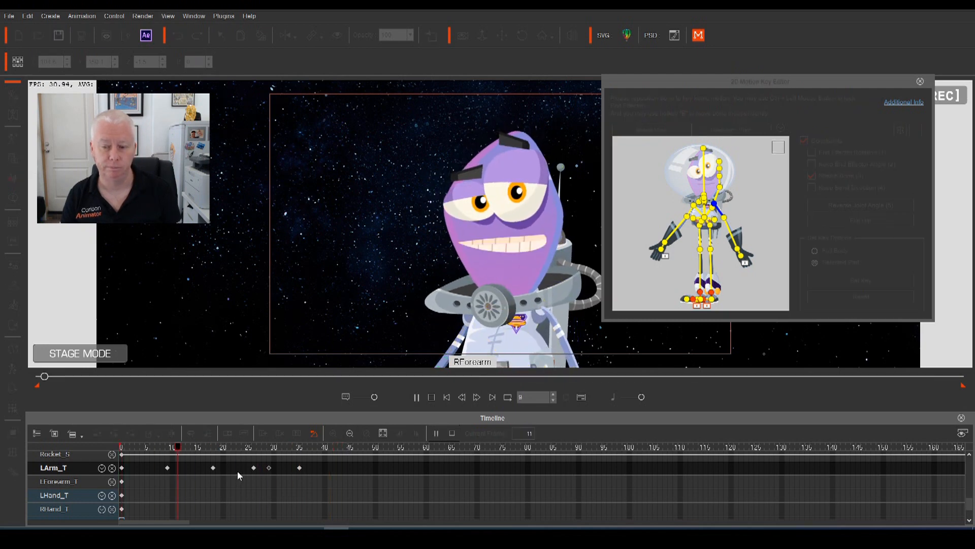
key(space)
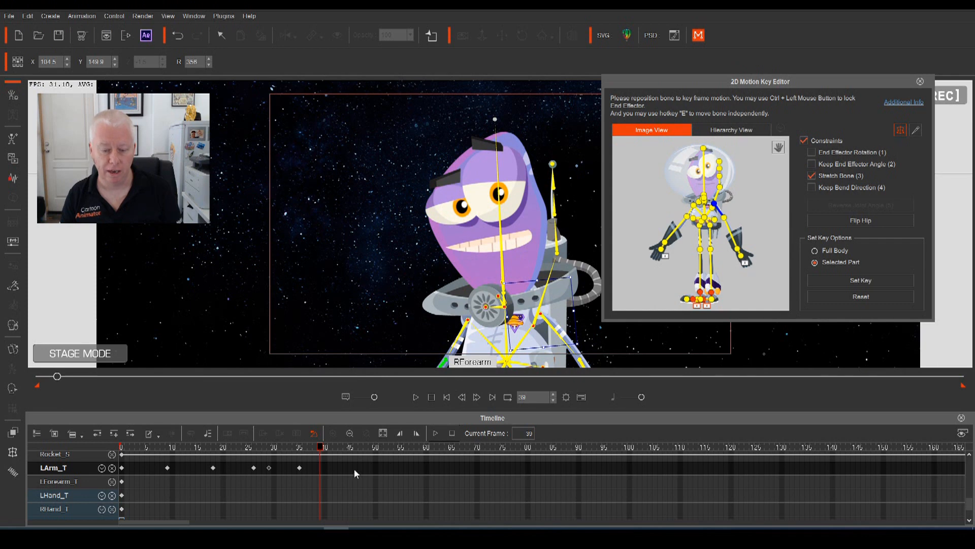
key(ctrl+v)
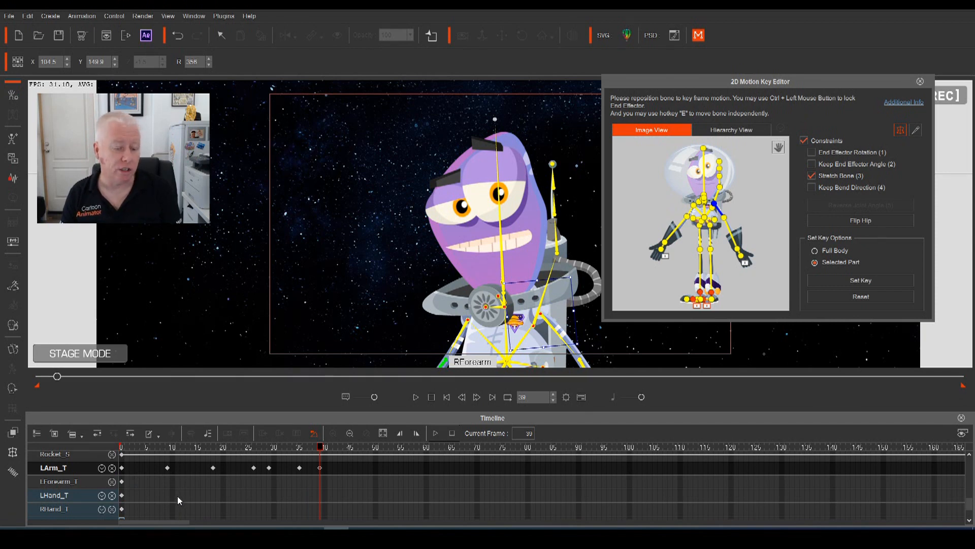
Add LForearm_T keys at frames 18, 26, 29, 35 and 39
scroll(178, 496, down, 1)
click(167, 475)
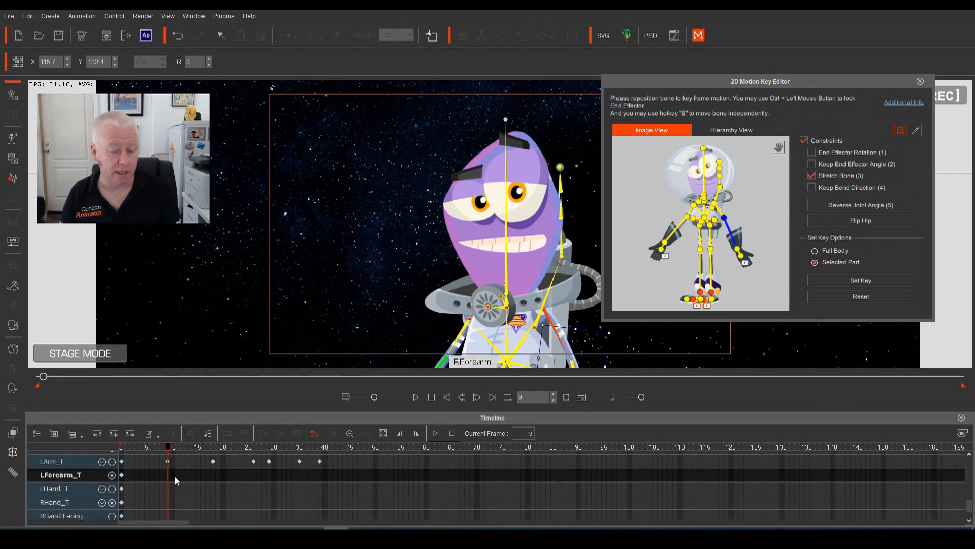
click(212, 474)
click(253, 474)
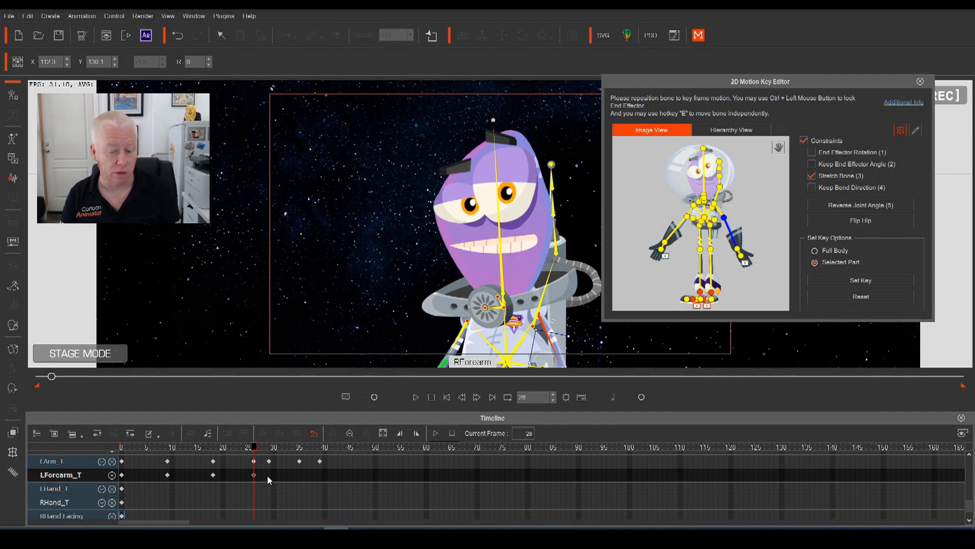
click(269, 475)
click(299, 477)
click(321, 479)
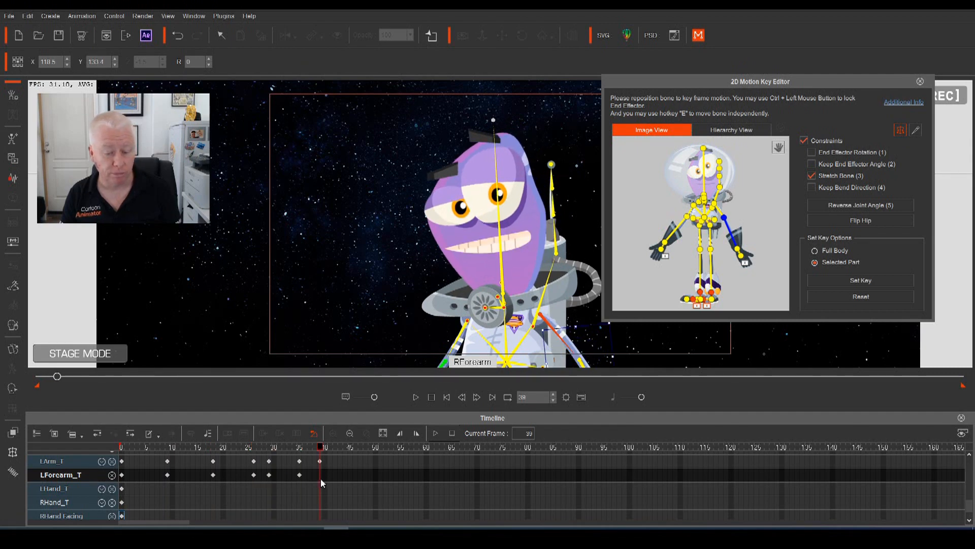
Add LHand_T keys at frames 18, 26, 29, 35 and 39
click(168, 490)
click(212, 489)
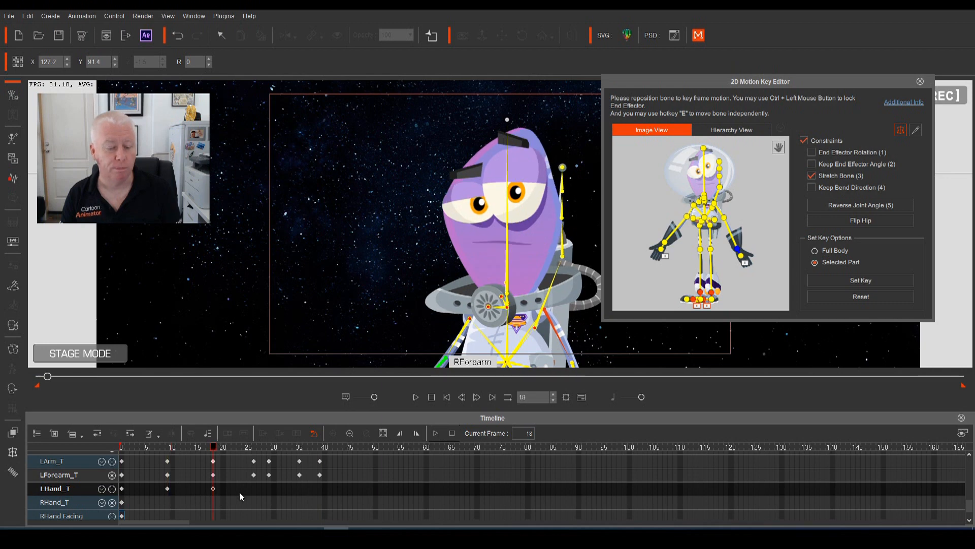
click(254, 488)
click(268, 489)
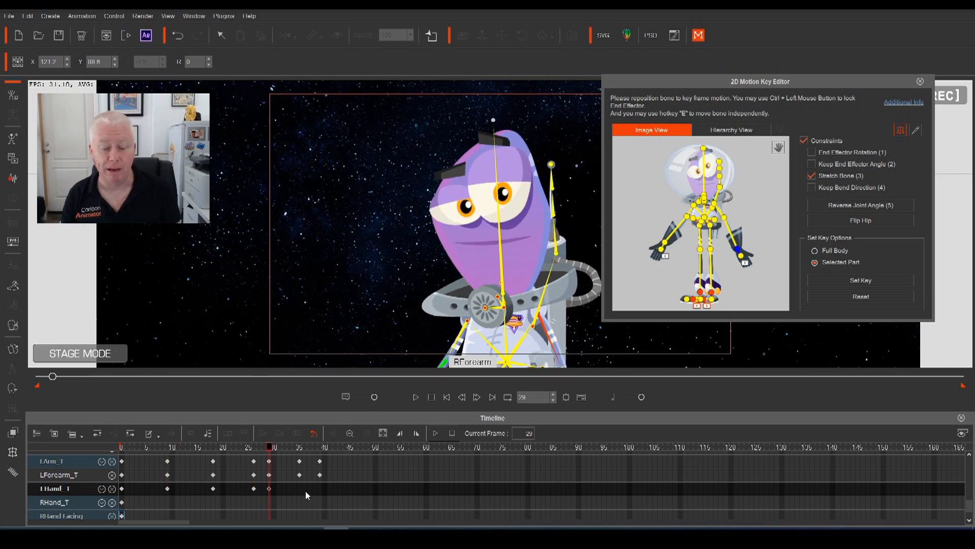
click(301, 489)
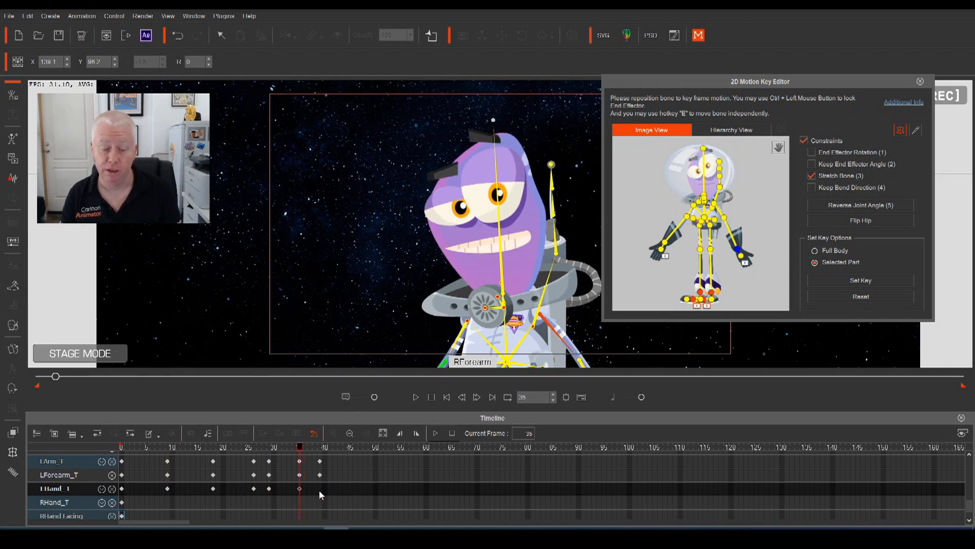
click(319, 489)
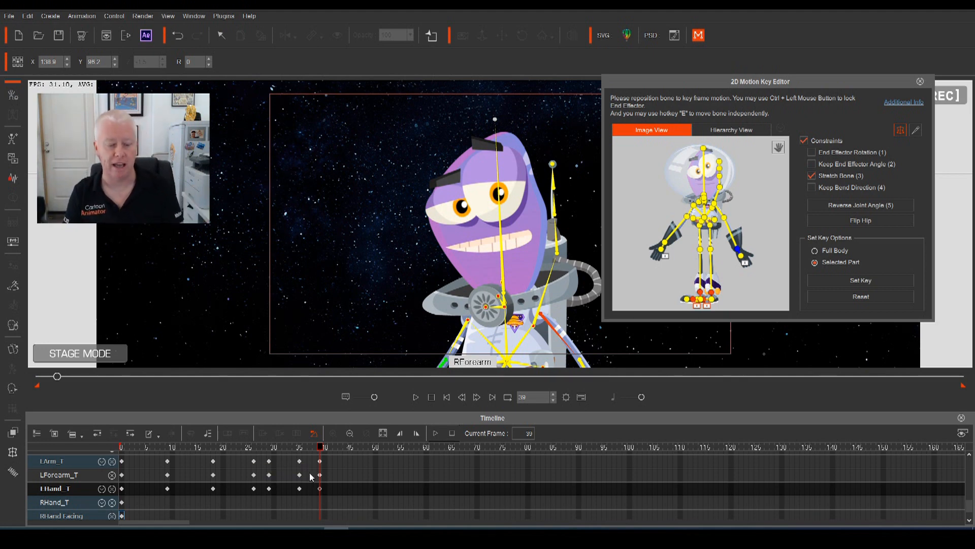
Play back the arm wave, then go to frame 39 and select the left arm
key(space)
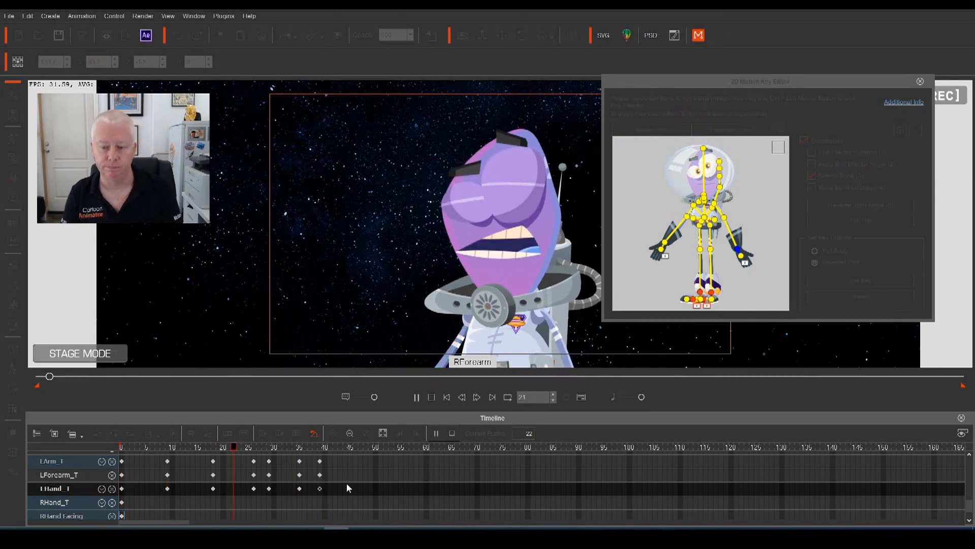
key(space)
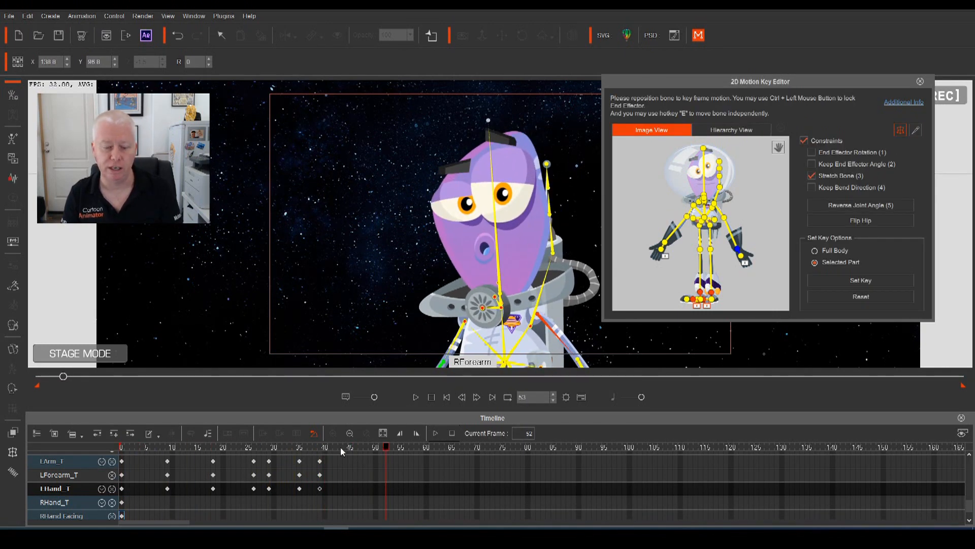
key(space)
key(space)
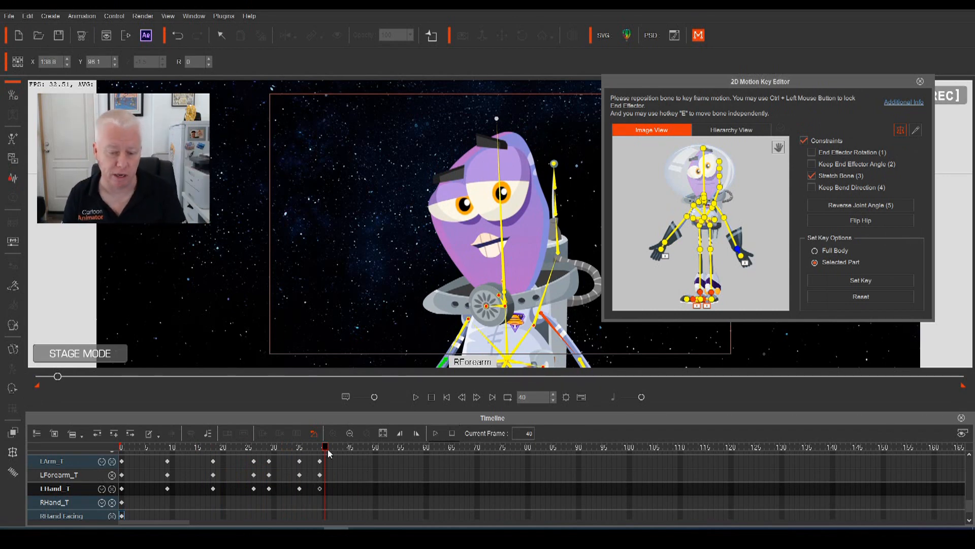
key(space)
key(space)
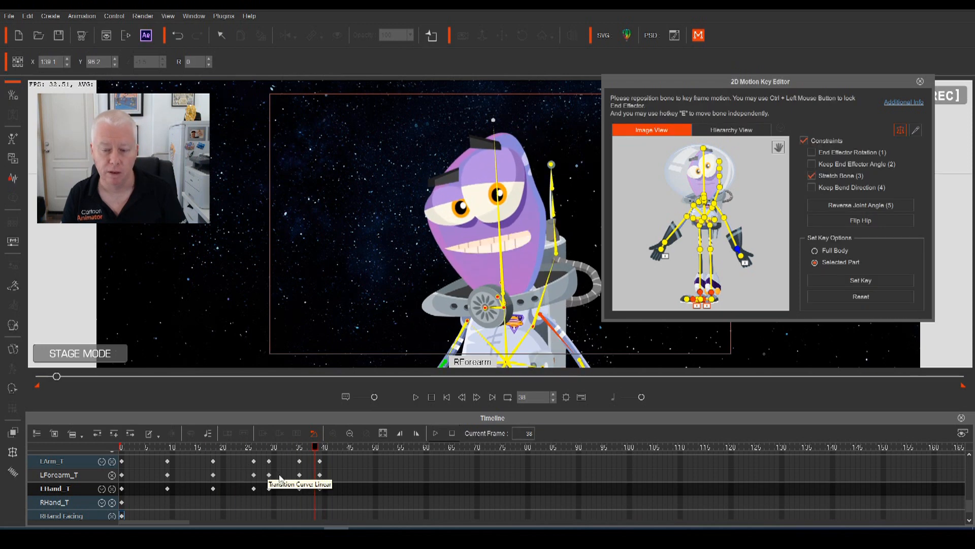
click(320, 450)
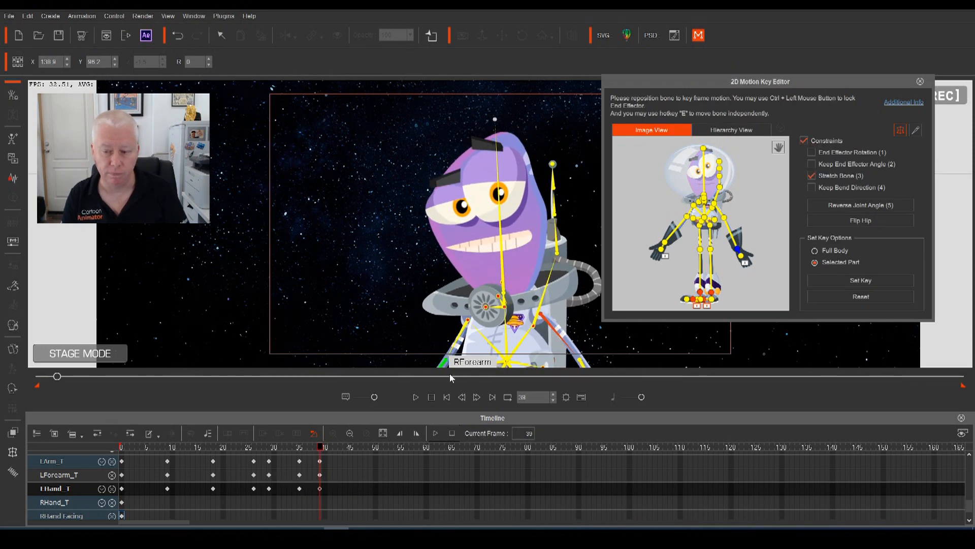
click(564, 325)
Swing the left arm out to the right and pull it up by the left hand bone
drag(581, 333, 657, 342)
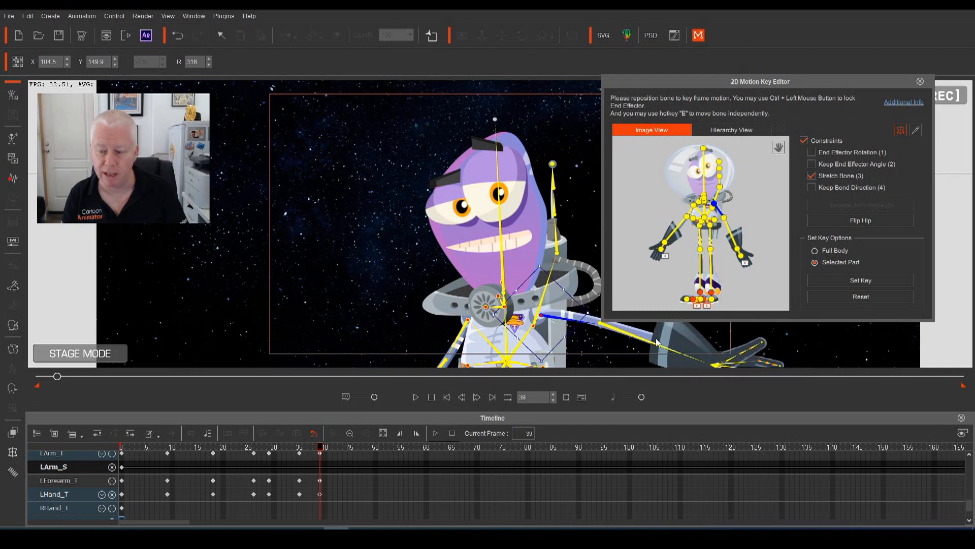
click(711, 365)
drag(706, 364, 662, 392)
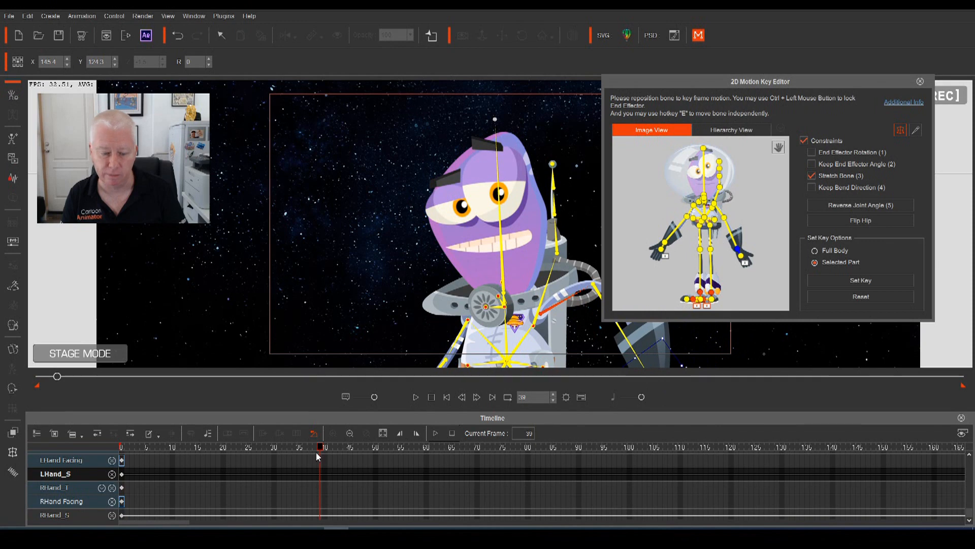
scroll(320, 462, up, 4)
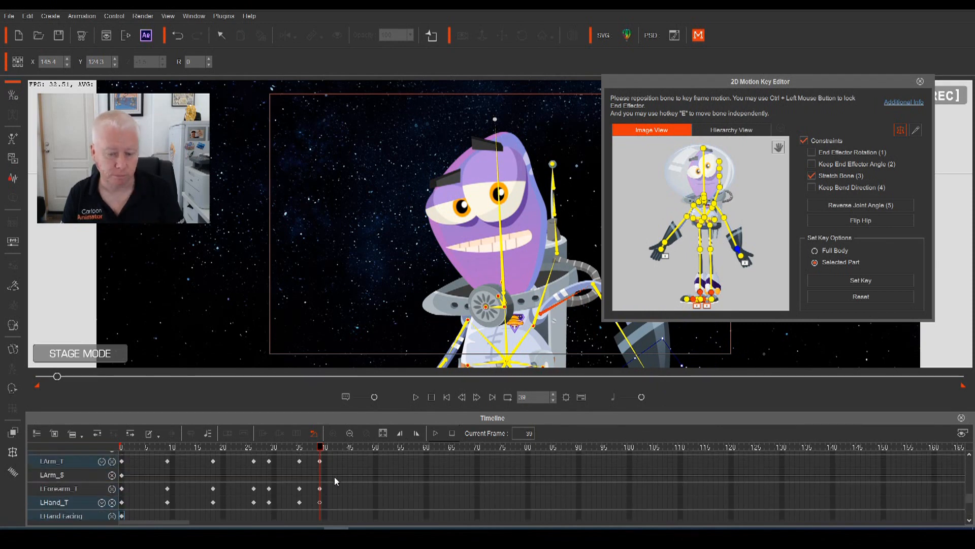
Review the wave from about frame 21, then raise the left arm to the left at frame 46
drag(321, 447, 227, 449)
key(space)
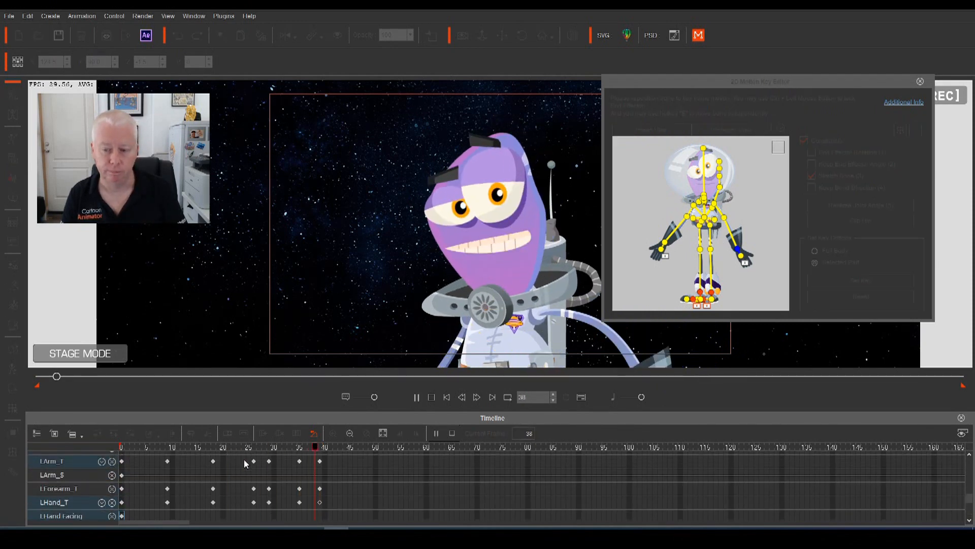
key(space)
drag(352, 447, 356, 480)
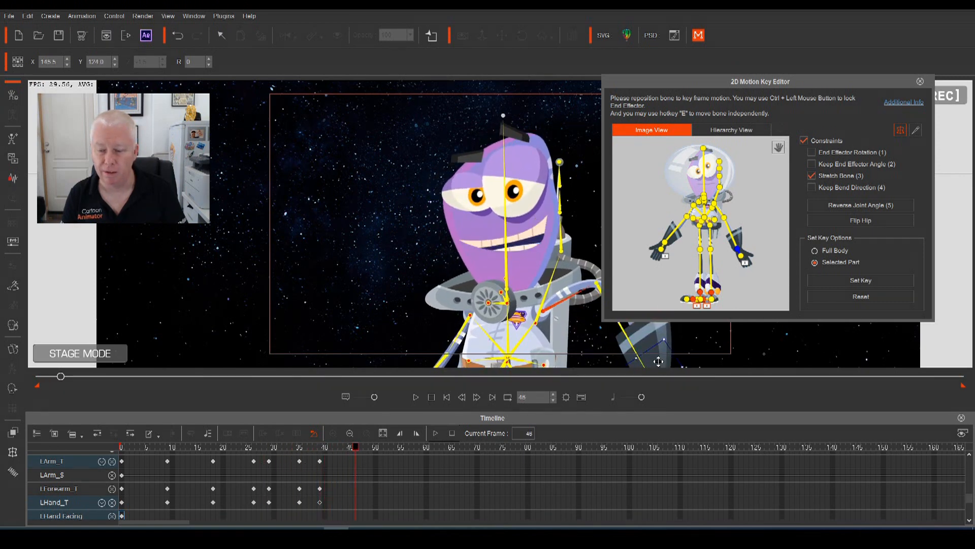
drag(655, 362, 414, 252)
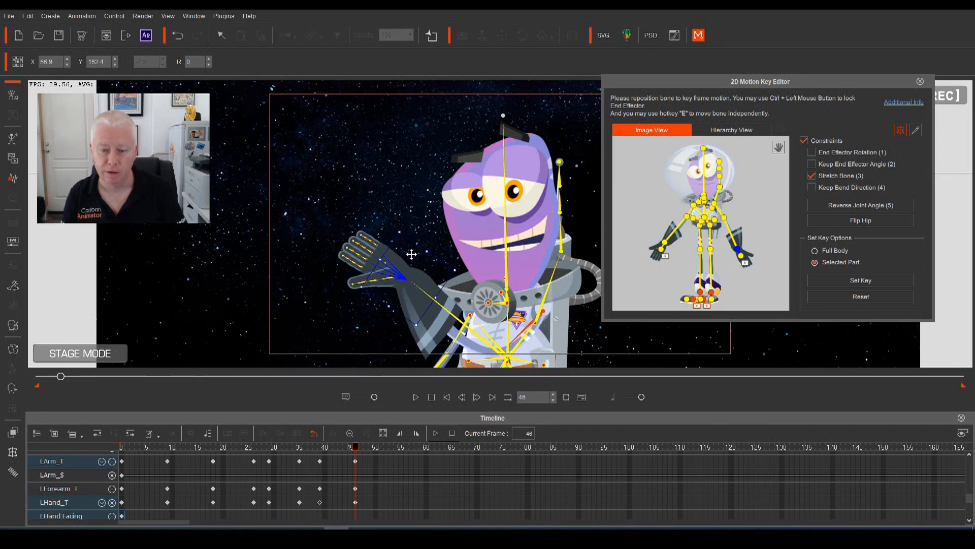
Move the frame-46 arm keys later to frame 48
drag(358, 450, 392, 461)
scroll(361, 475, up, 1)
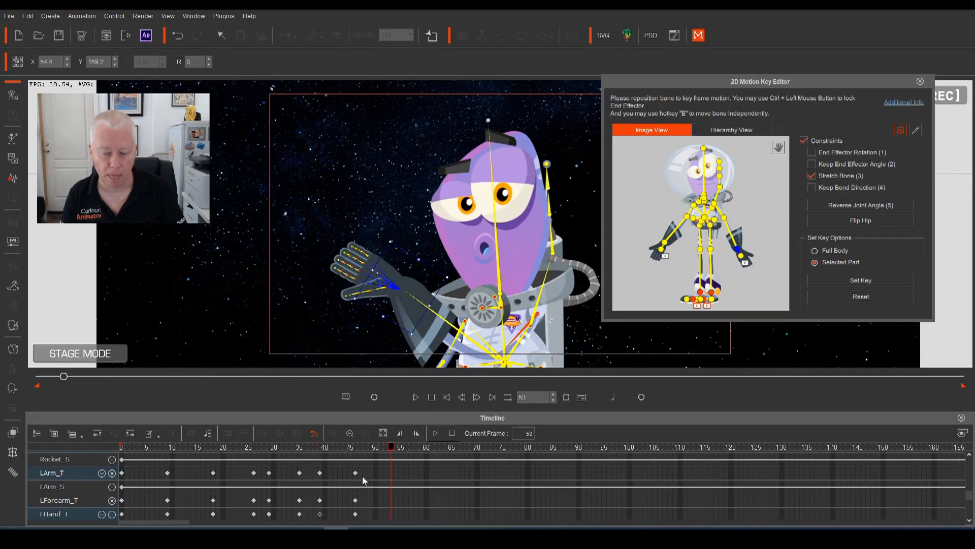
drag(349, 472, 366, 519)
drag(356, 473, 365, 472)
click(277, 457)
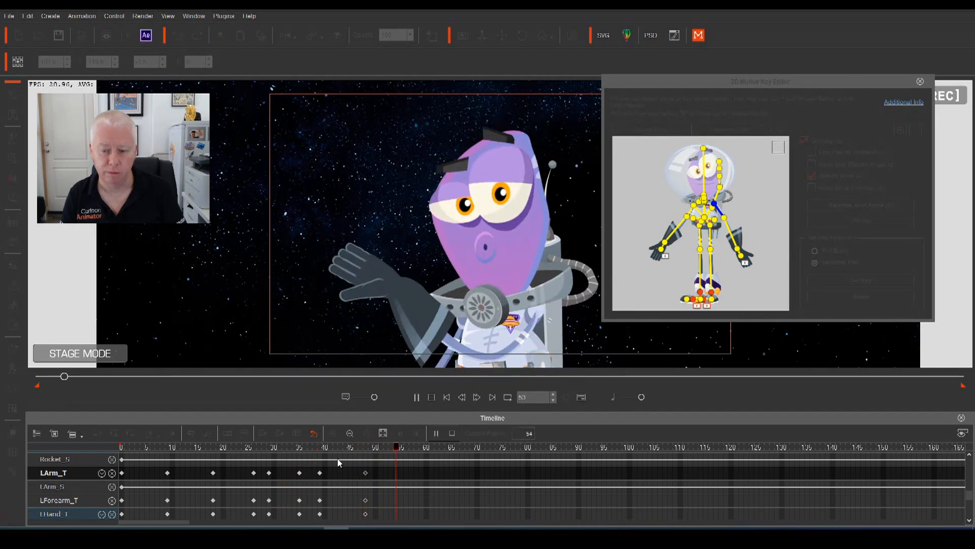
Paste the frame-39 arm, forearm and hand pose at frame 42
drag(432, 449, 320, 475)
click(320, 473)
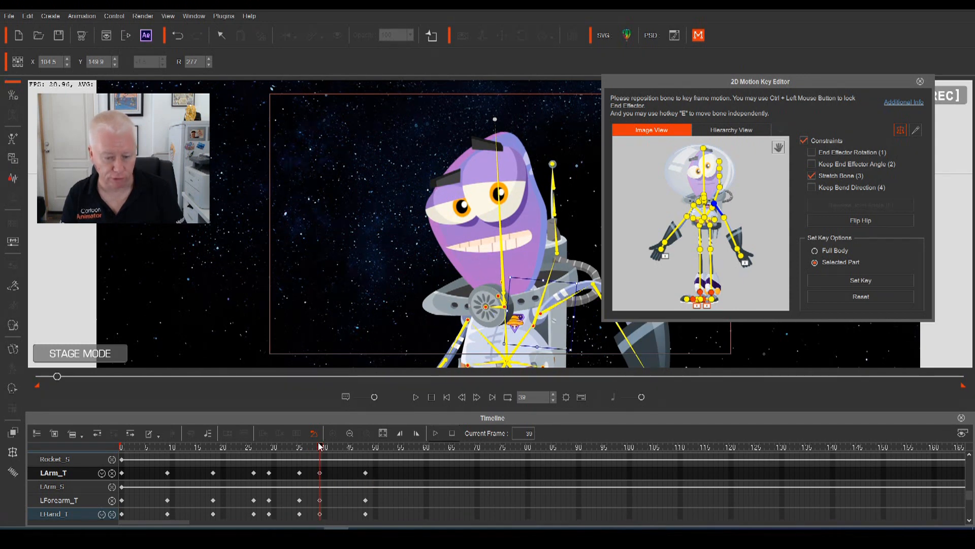
drag(323, 449, 384, 475)
key(ctrl+v)
Shift the frame-48 keys to frame 51 and play back to check the pose
click(365, 473)
click(366, 474)
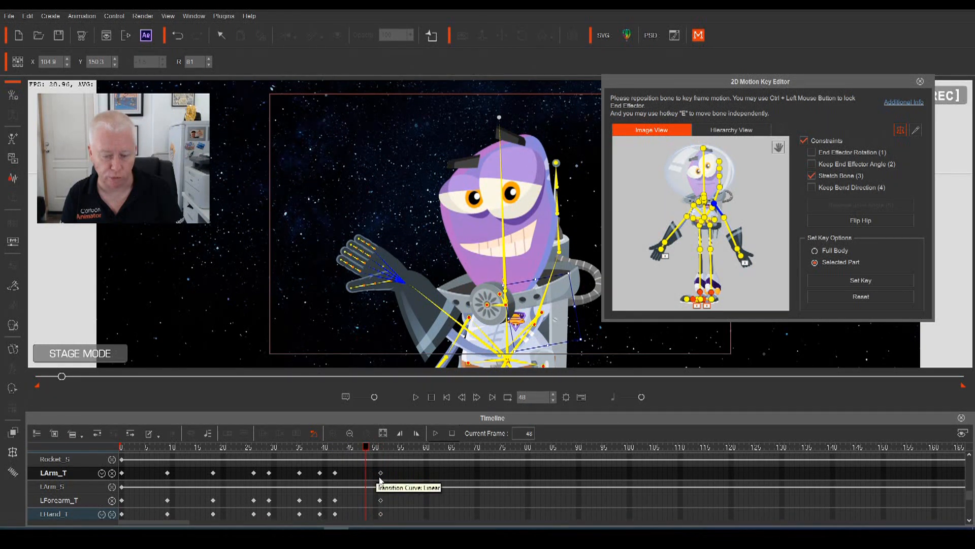
click(242, 458)
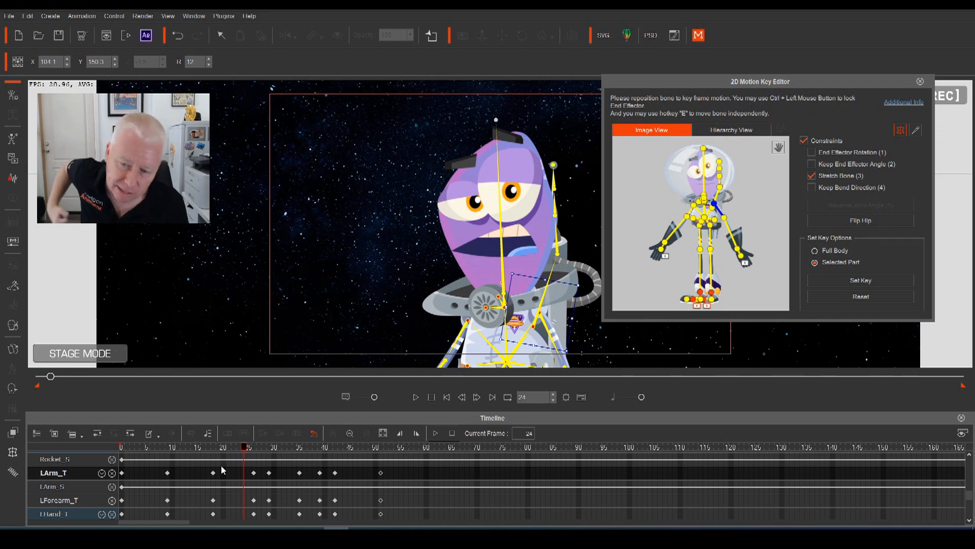
key(space)
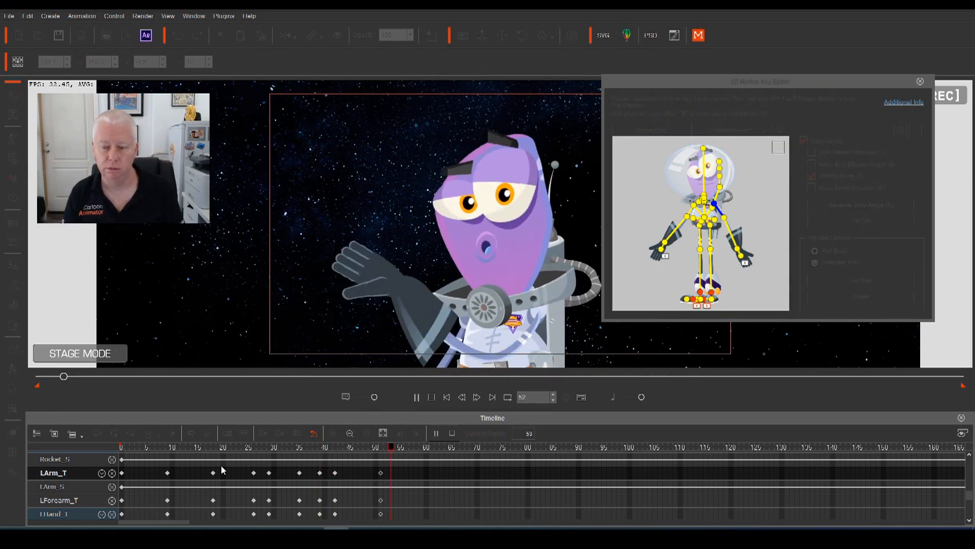
key(space)
drag(442, 448, 402, 458)
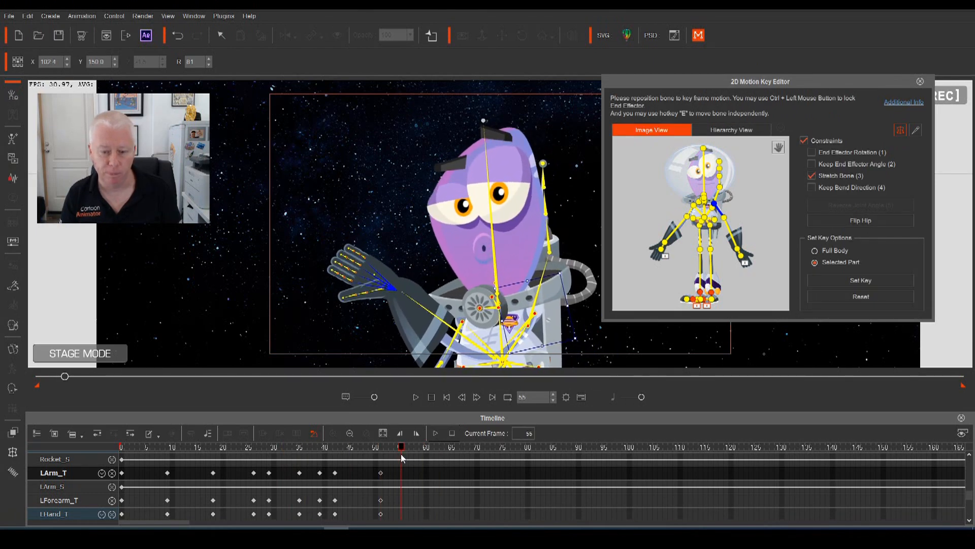
Tilt the left hand up to 45 degrees and replay the wave from frame 40
click(404, 281)
drag(418, 254, 433, 279)
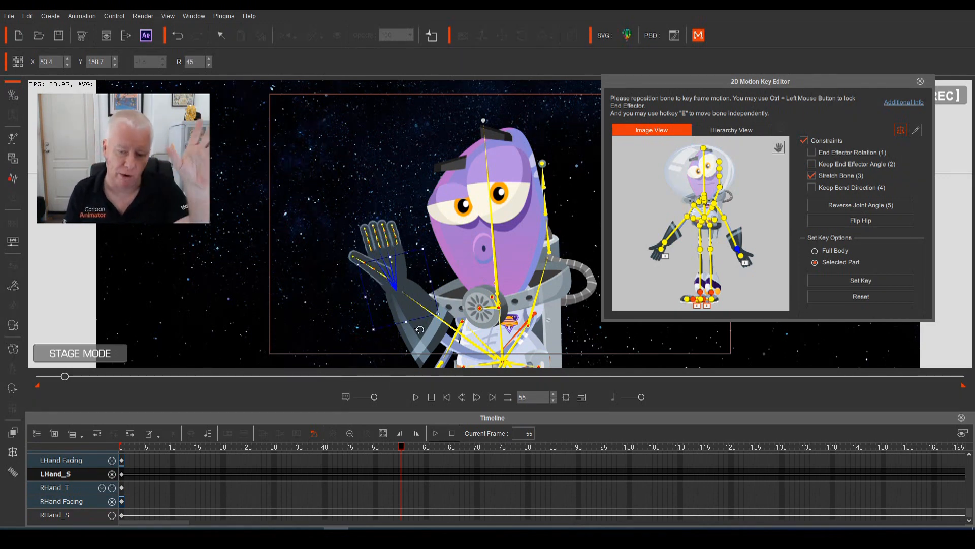
scroll(382, 478, up, 4)
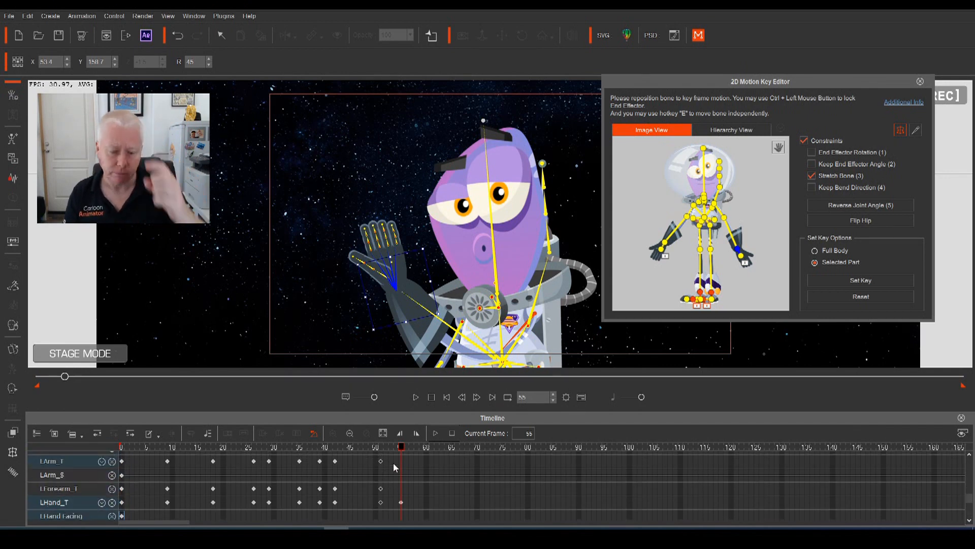
click(381, 459)
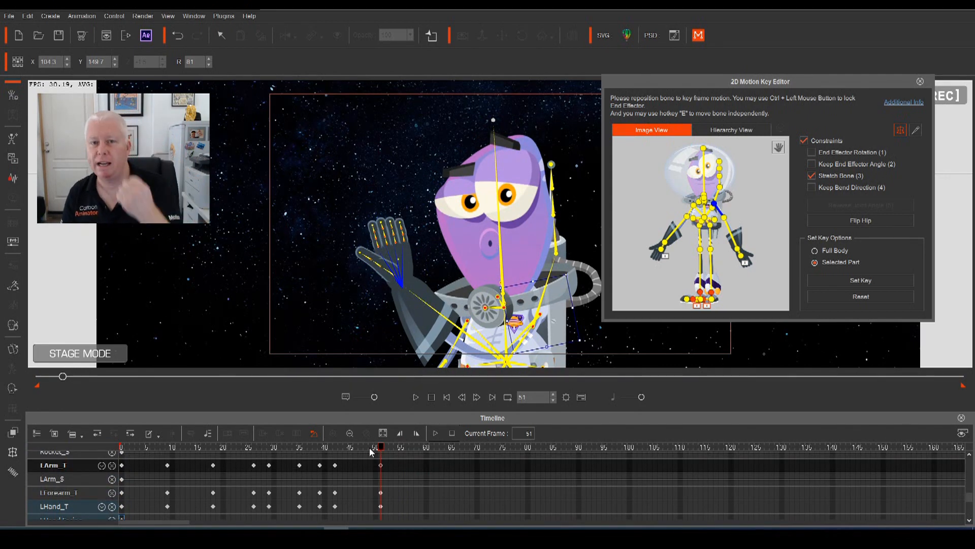
drag(368, 447, 329, 455)
click(436, 433)
drag(433, 449, 410, 466)
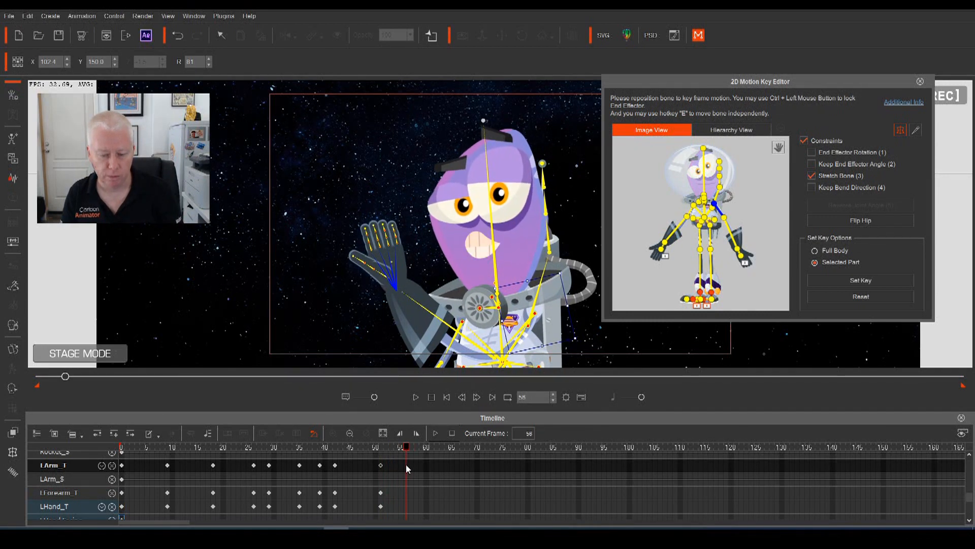
Key arm, forearm and hand at frame 56, then lower the left arm at frame 60
double_click(407, 465)
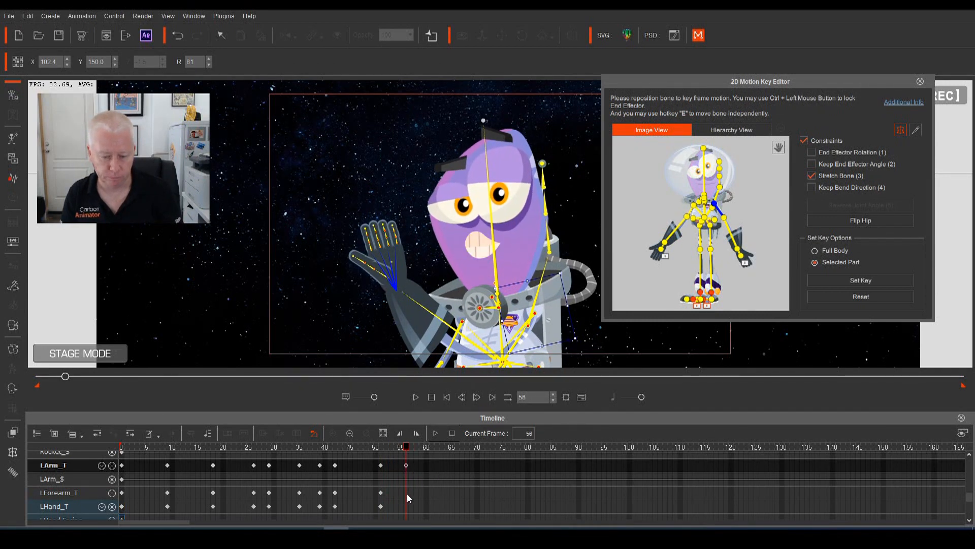
double_click(407, 495)
double_click(406, 507)
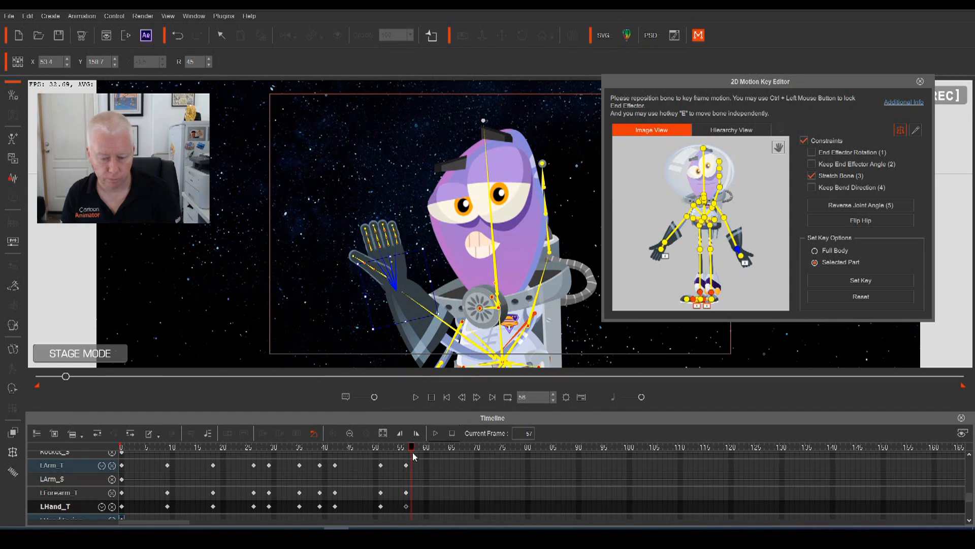
drag(413, 455, 428, 464)
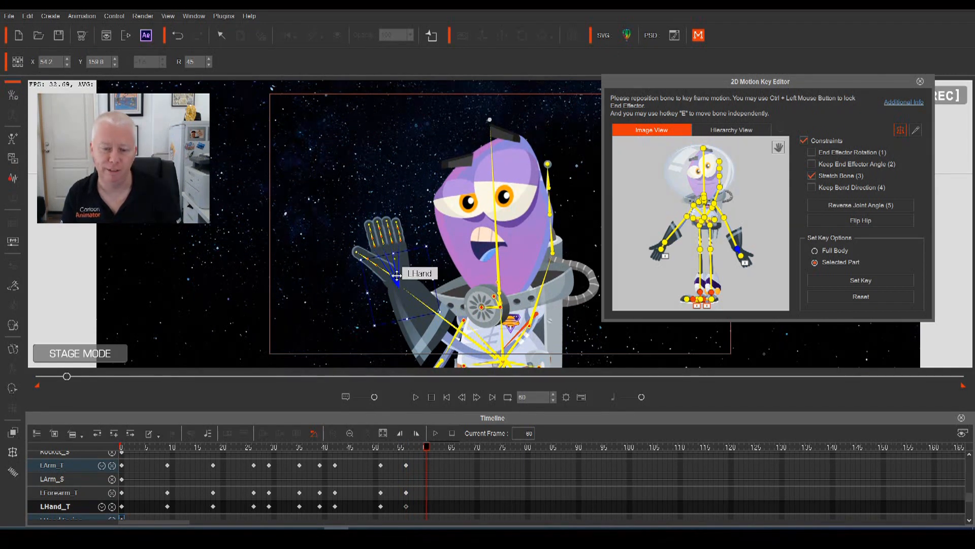
drag(406, 277, 419, 336)
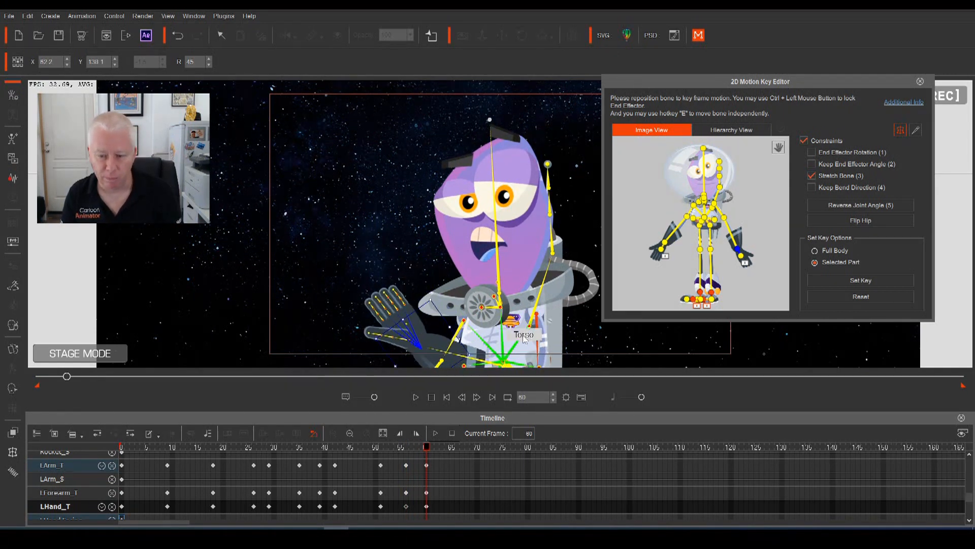
click(542, 315)
drag(543, 315, 543, 325)
click(419, 354)
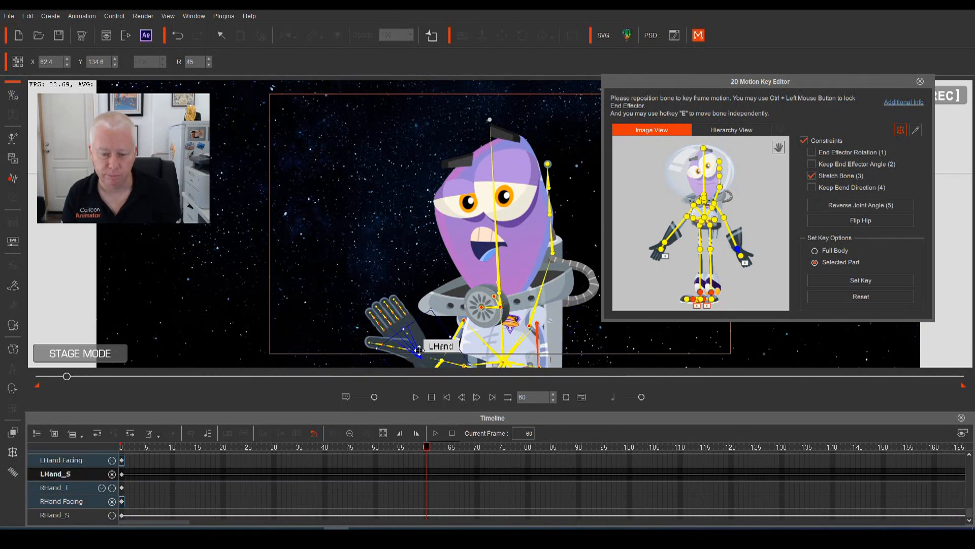
scroll(426, 449, up, 4)
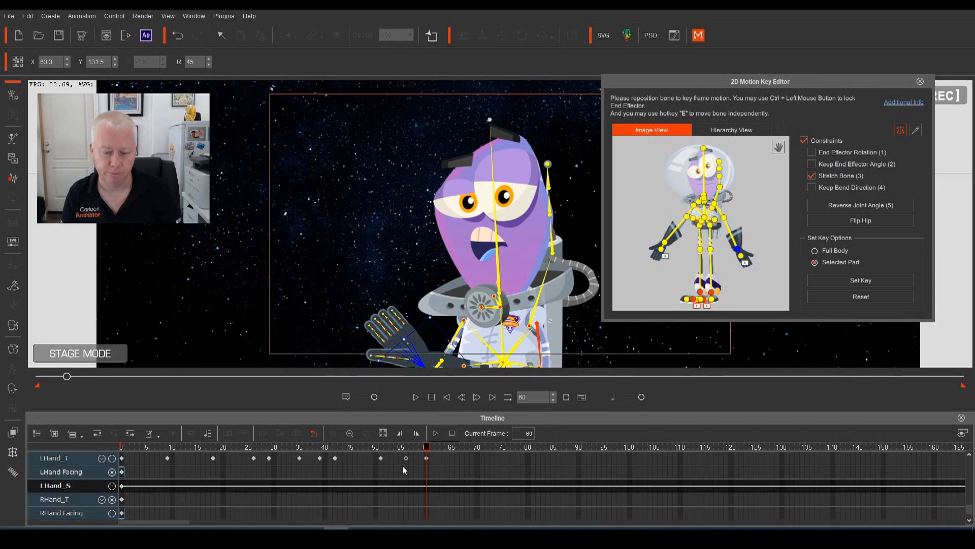
Play the extended left-hand wave several times to review it
key(space)
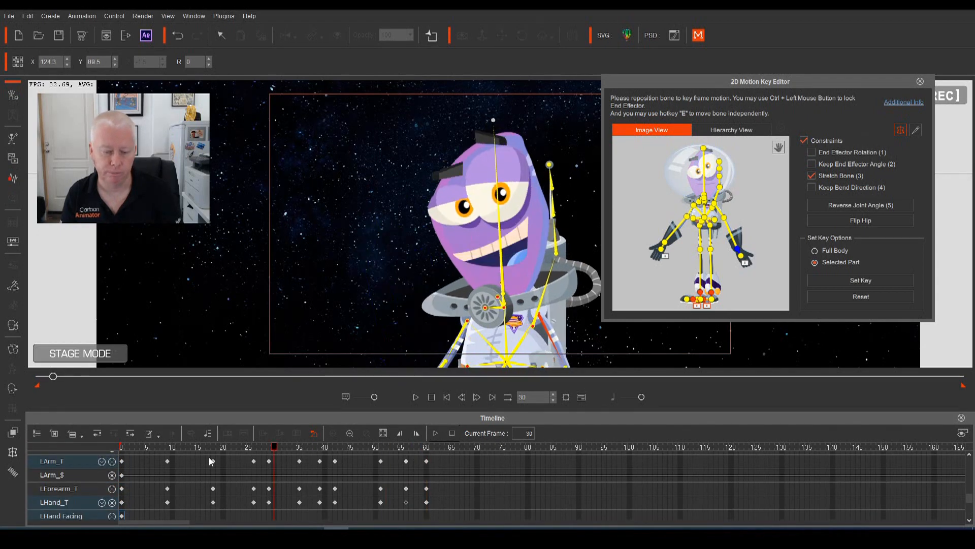
key(space)
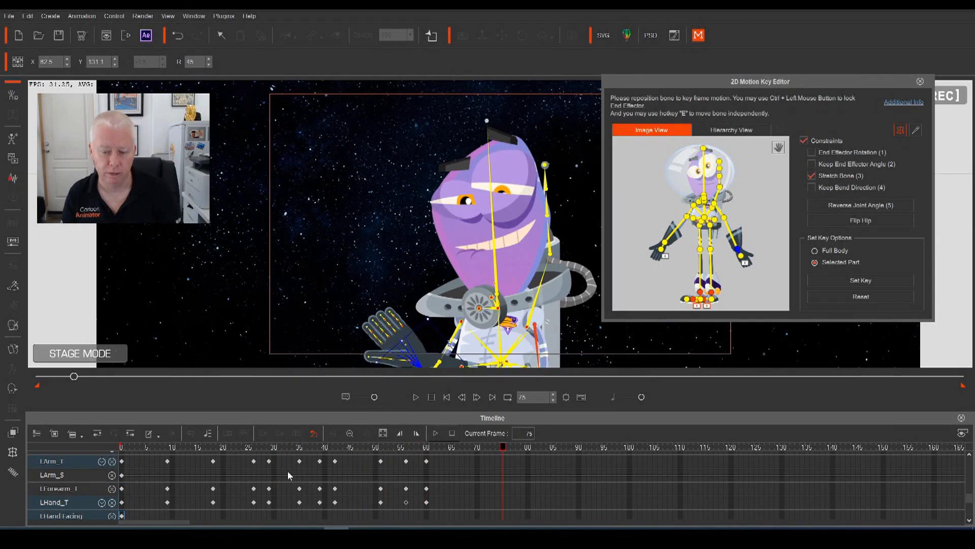
key(space)
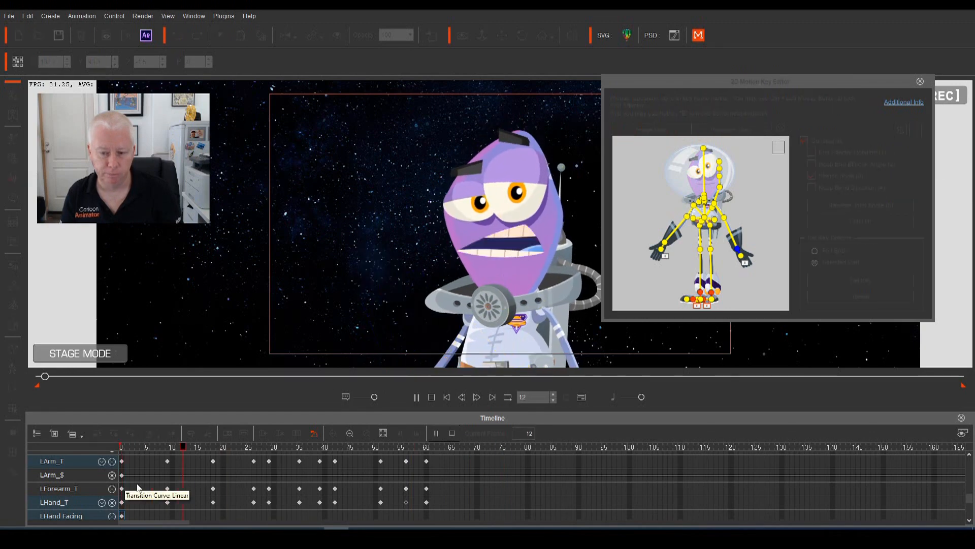
key(space)
key(space)
key(space)
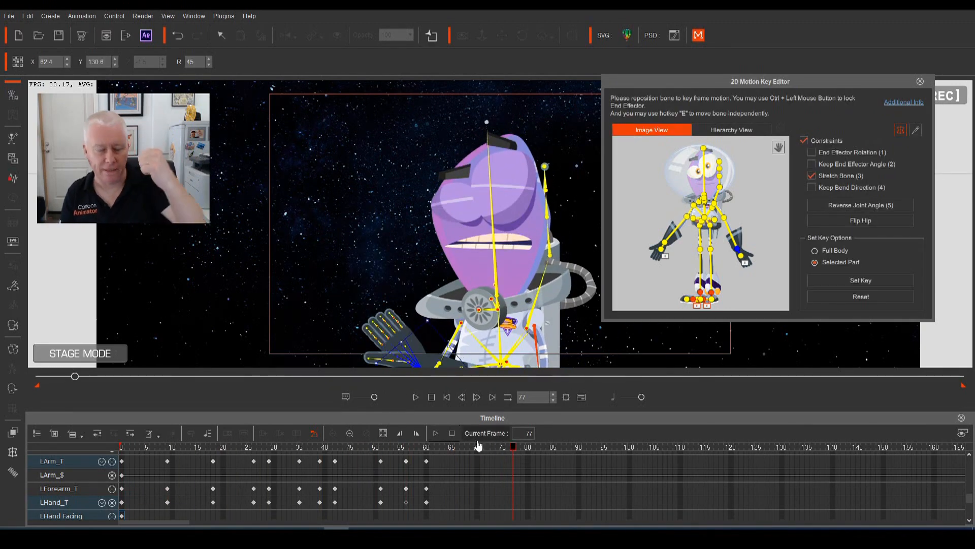
key(space)
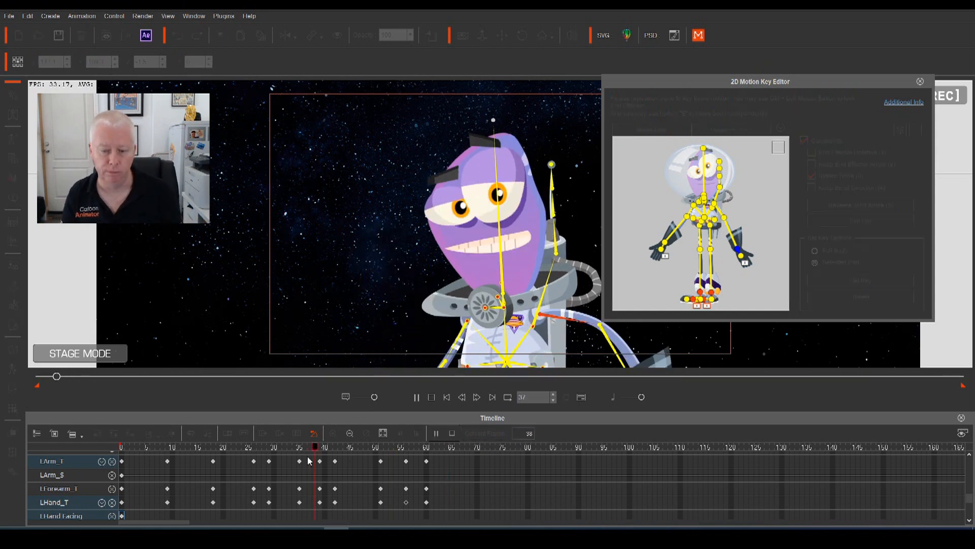
key(space)
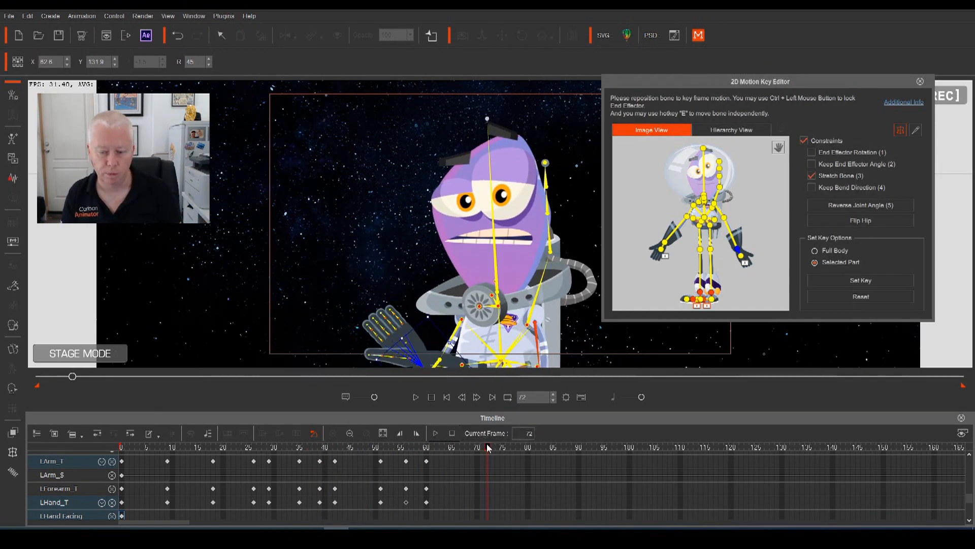
key(space)
key(space)
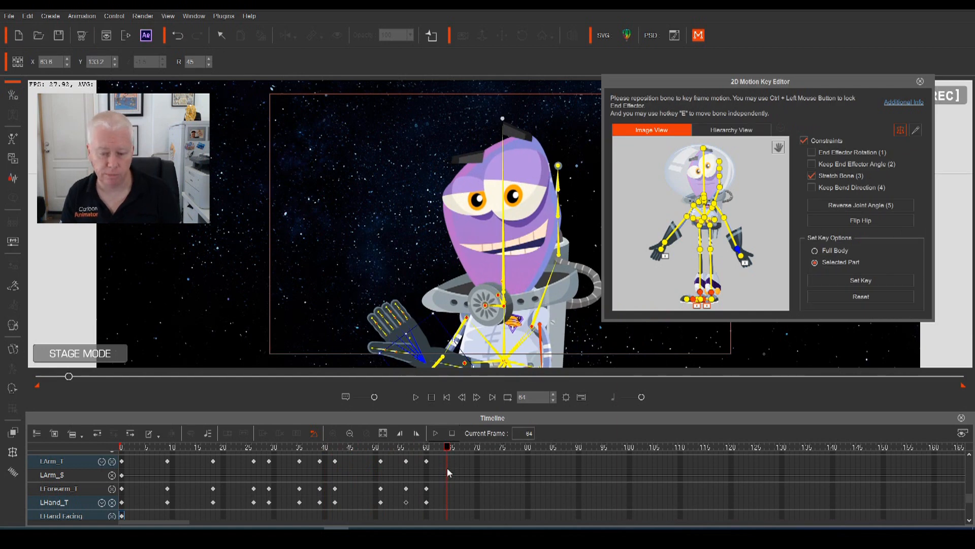
Raise the left hand at frame 64, swing it back down at frame 69, and play back
drag(415, 359, 433, 353)
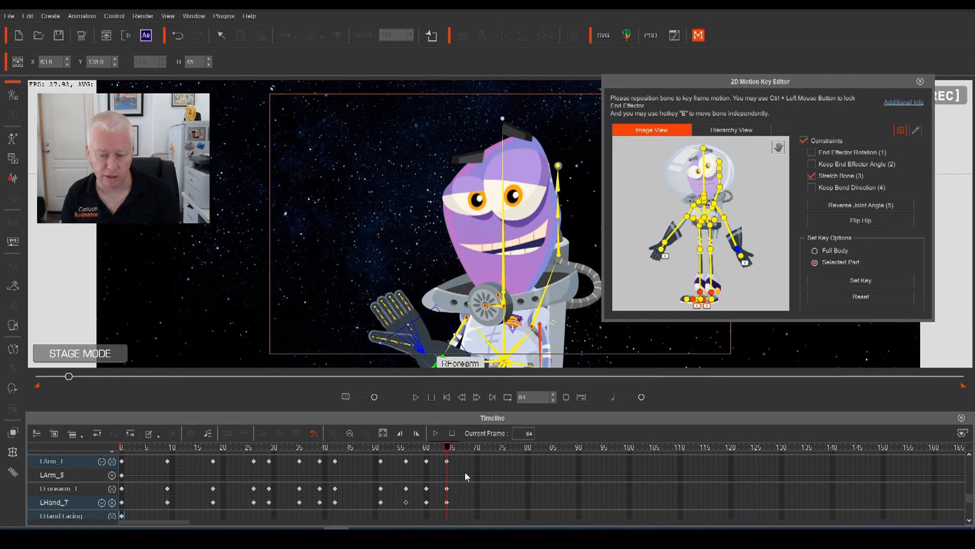
drag(449, 451, 471, 459)
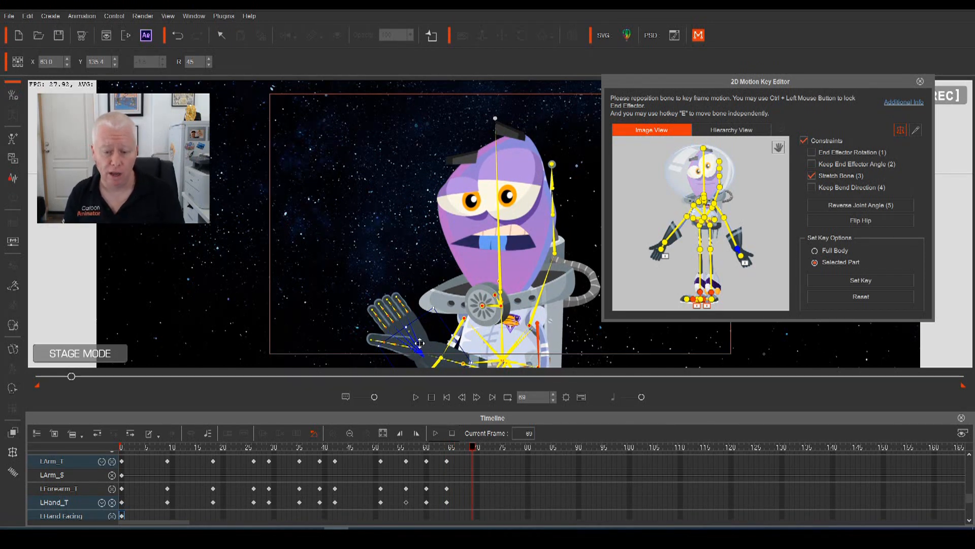
drag(419, 343, 425, 360)
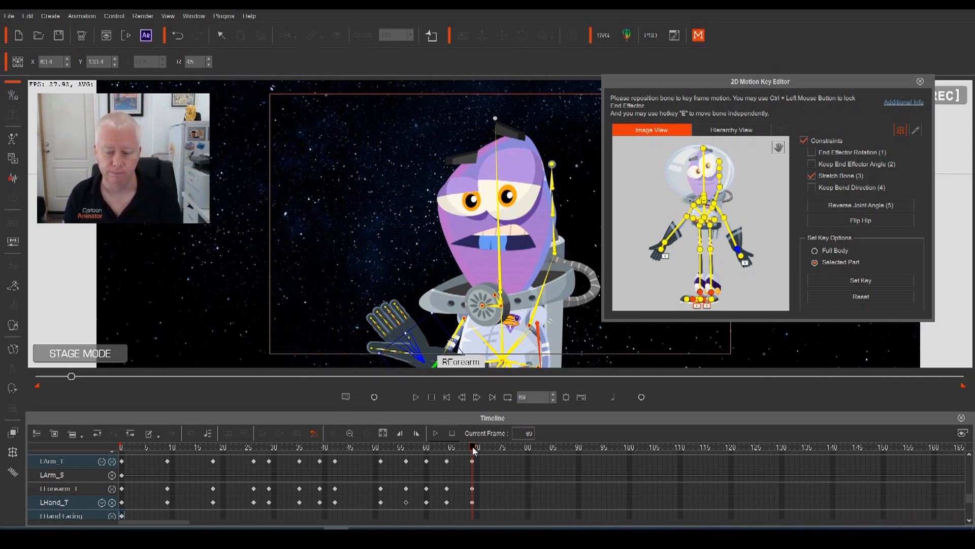
key(space)
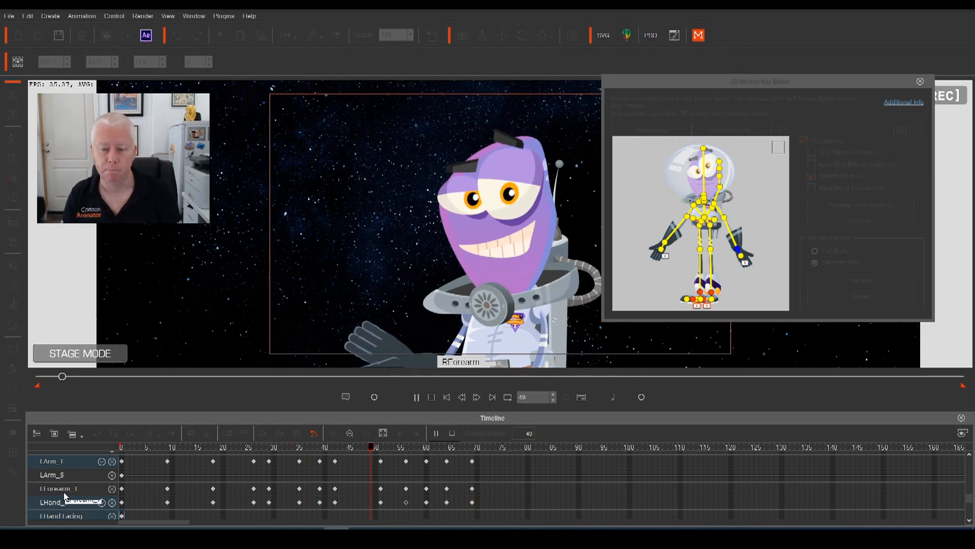
key(space)
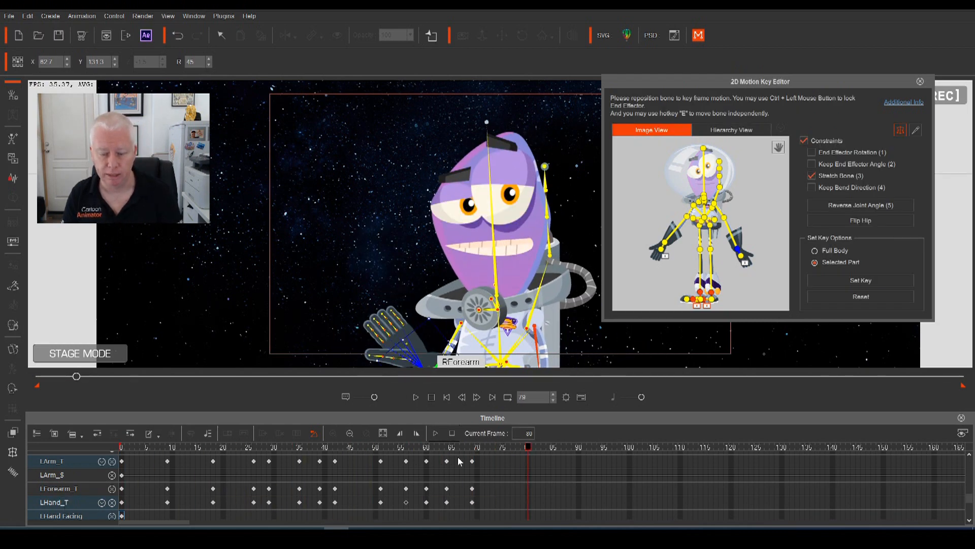
key(space)
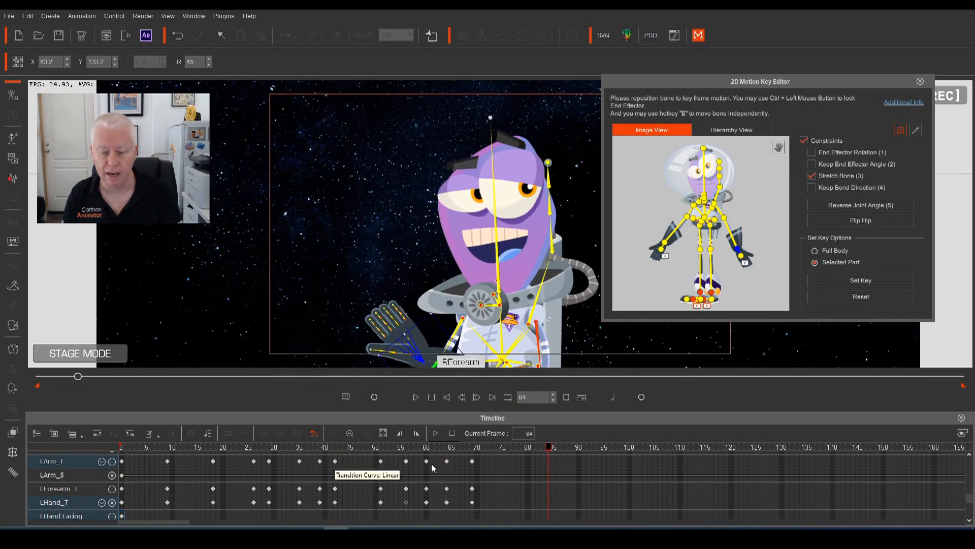
Key arm, forearm and hand at frame 74, then drop the left hand to the side at frame 80
drag(485, 460, 501, 480)
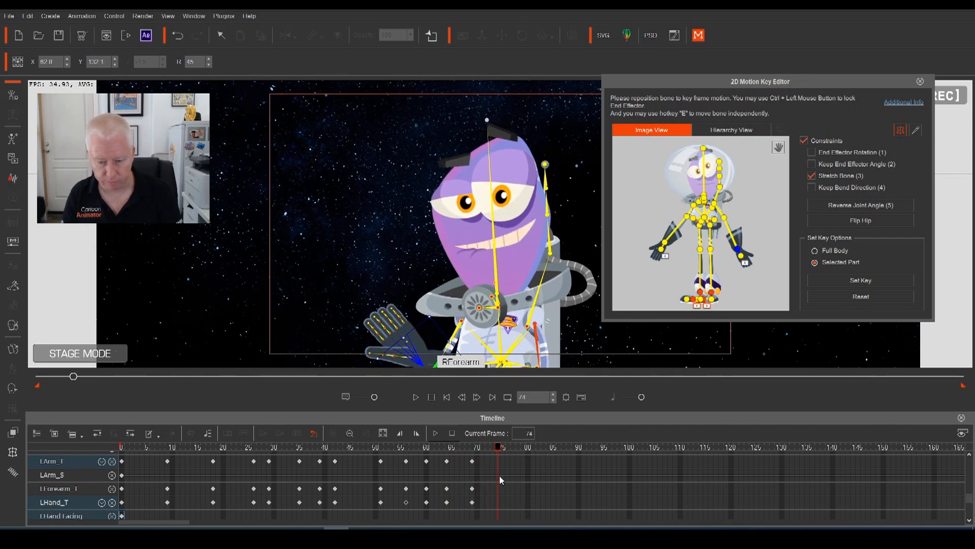
click(496, 462)
click(499, 490)
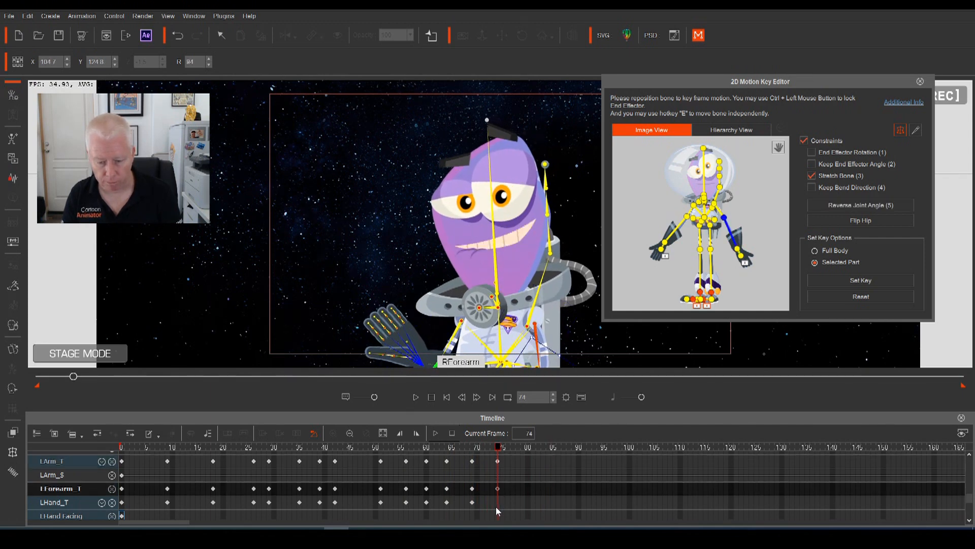
click(496, 505)
drag(501, 452, 526, 458)
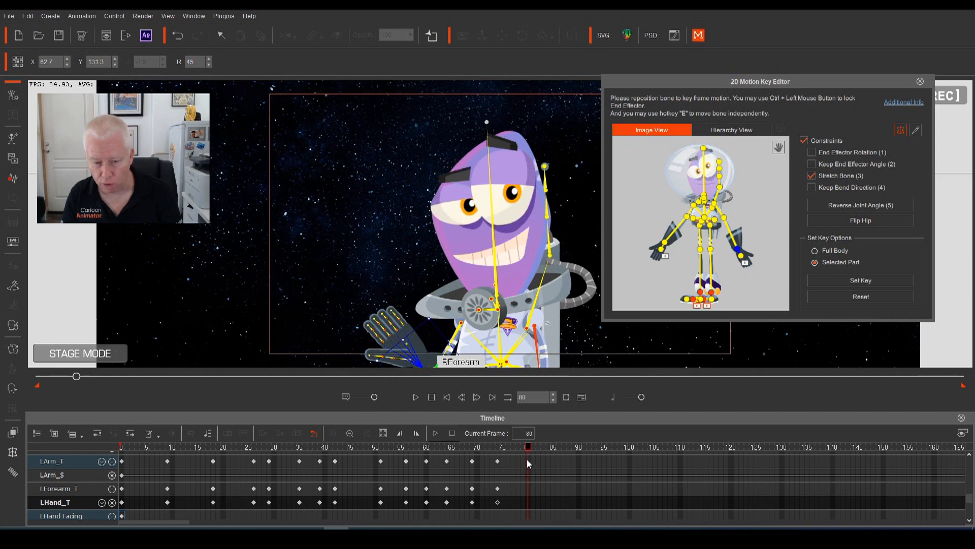
drag(434, 335, 523, 460)
Lift the upper left arm at frame 86 and key the forearm and hand there
click(541, 338)
drag(539, 454, 556, 457)
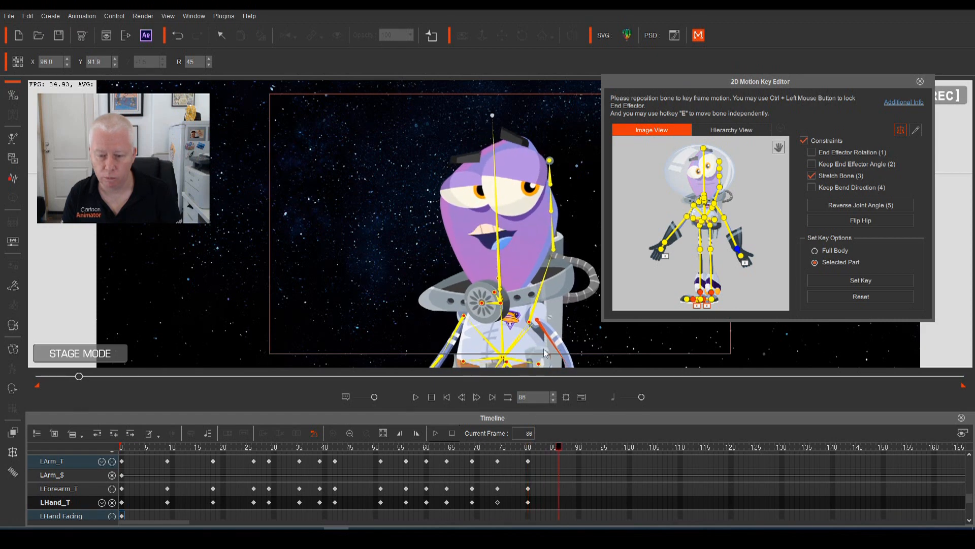
click(542, 332)
drag(541, 332, 540, 323)
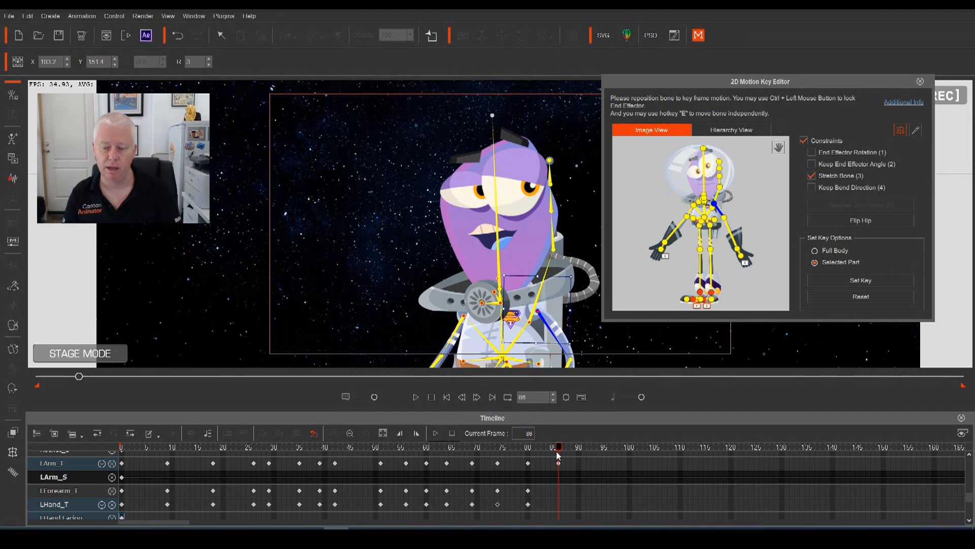
click(559, 491)
click(556, 506)
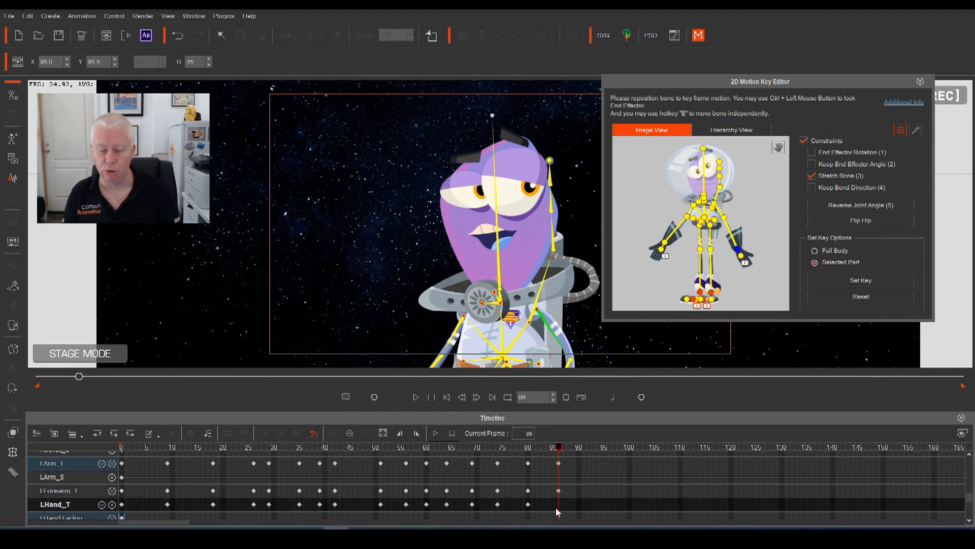
Play the finished left-hand wave and rewind to frame 0
key(space)
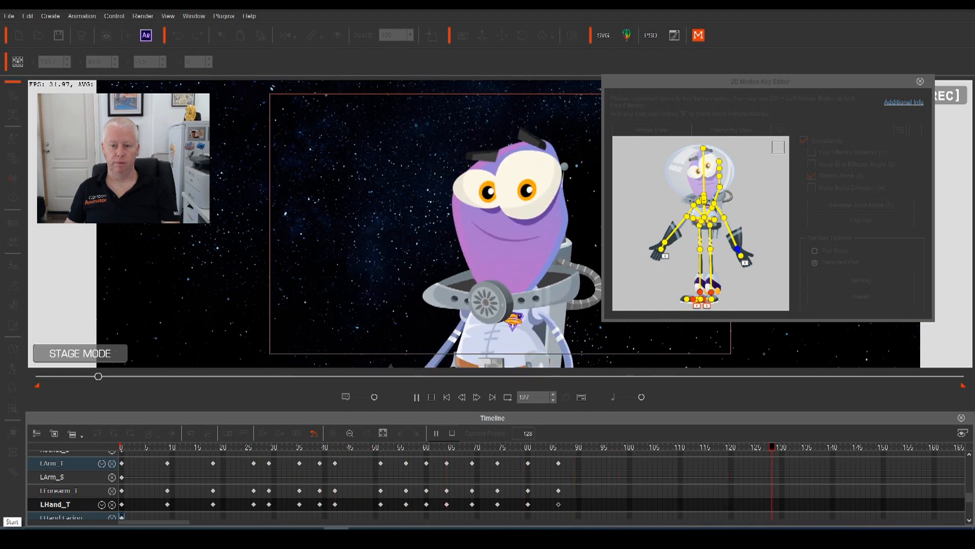
key(space)
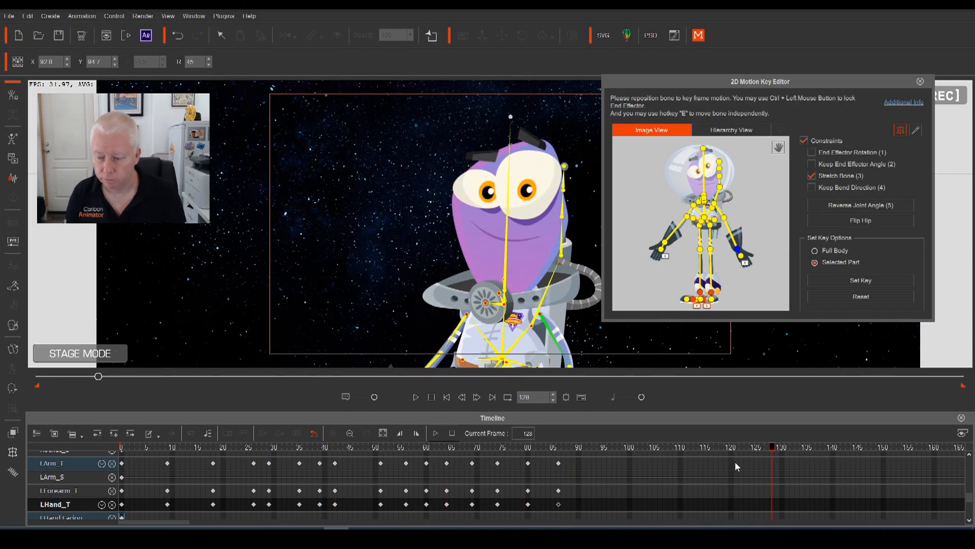
drag(774, 448, 78, 488)
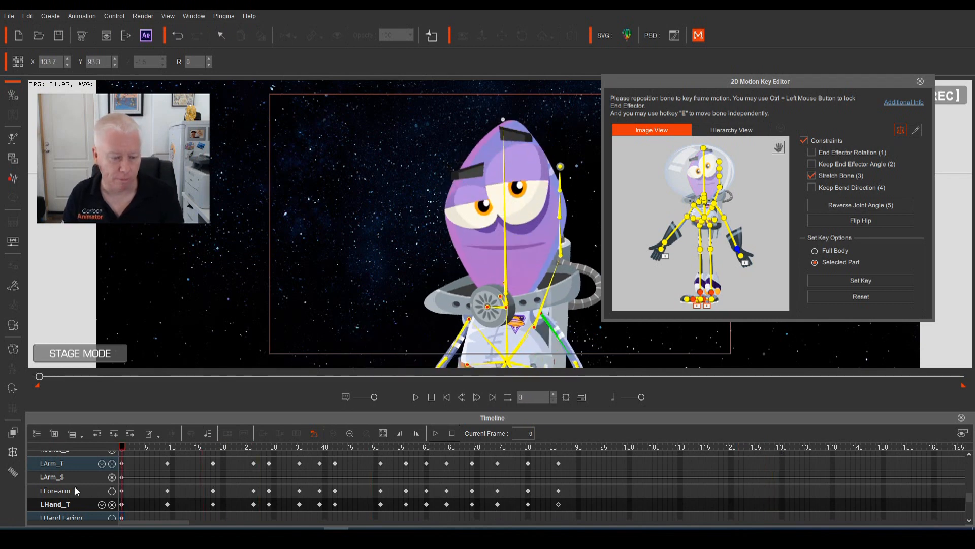
Toggle the RArm_S track and drag the right arm down and to the left
scroll(78, 495, up, 2)
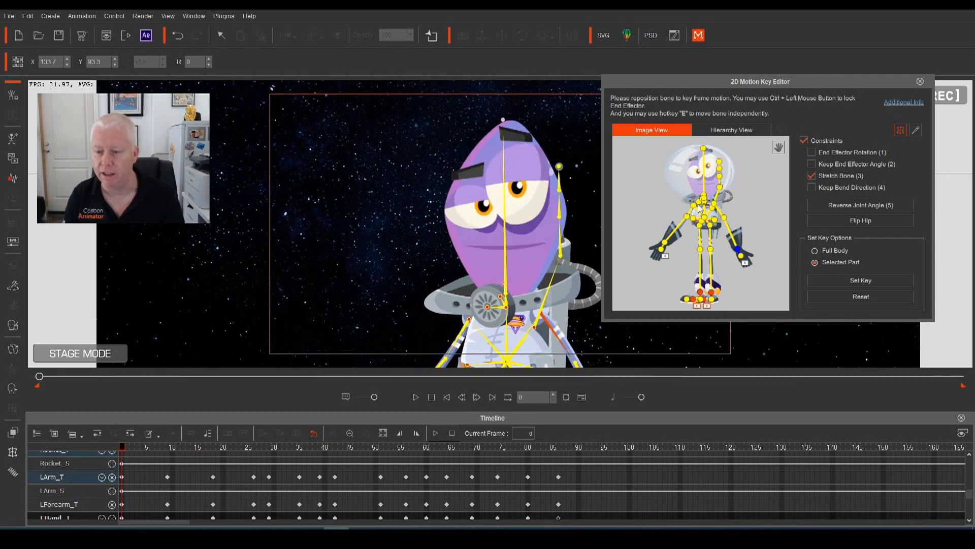
click(470, 329)
scroll(52, 509, up, 2)
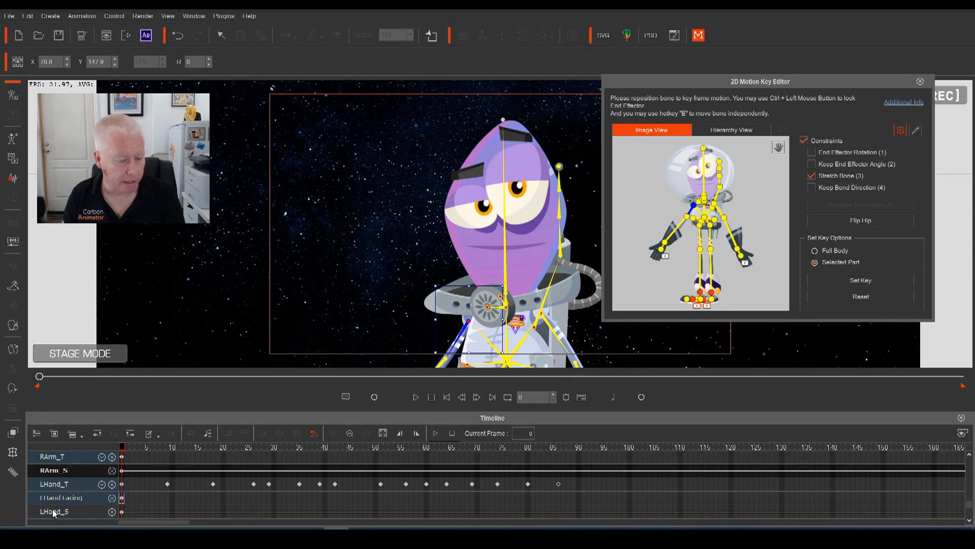
click(112, 486)
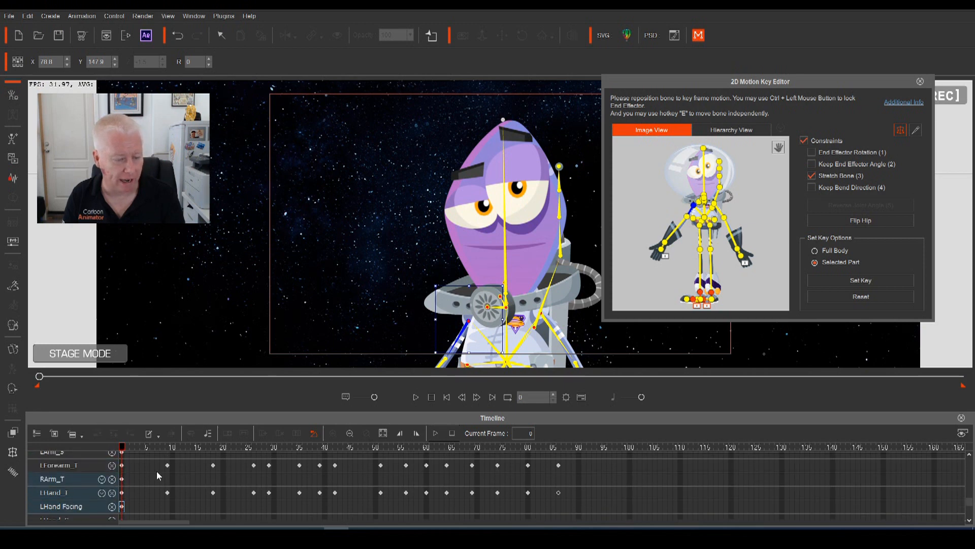
click(688, 220)
drag(687, 221, 652, 254)
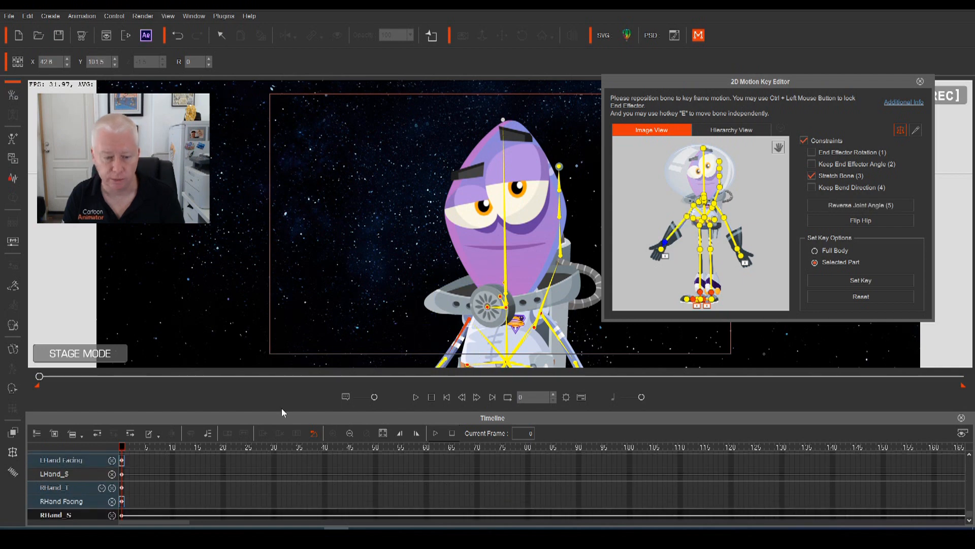
Hide the RArm_S, LHand_T, LHand Facing and LHand_S tracks, and rotate the right upper arm to 340
scroll(86, 515, up, 2)
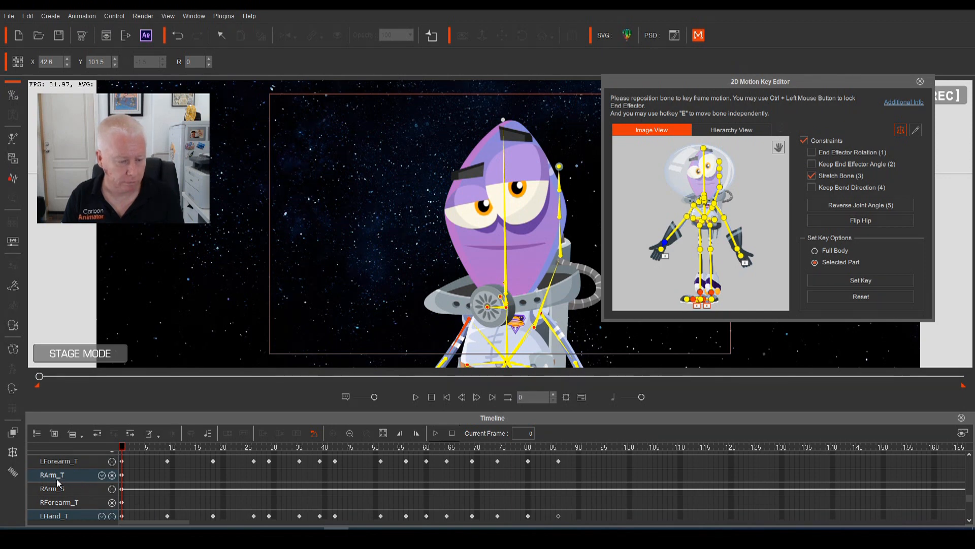
click(112, 490)
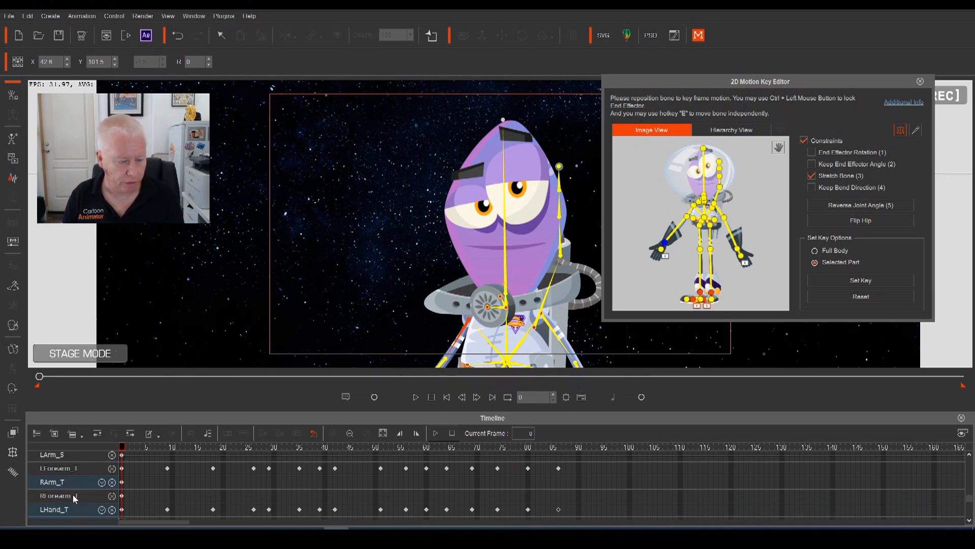
click(112, 510)
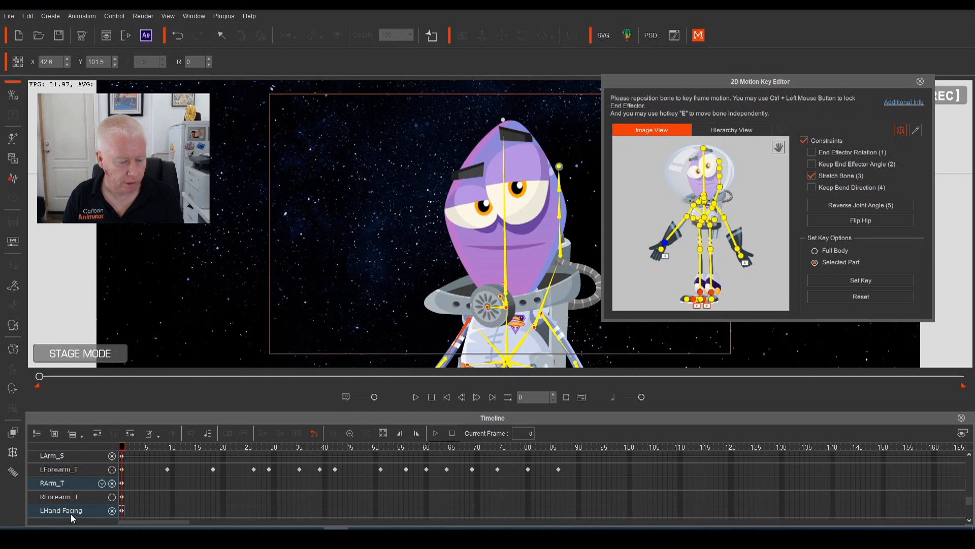
scroll(71, 513, down, 1)
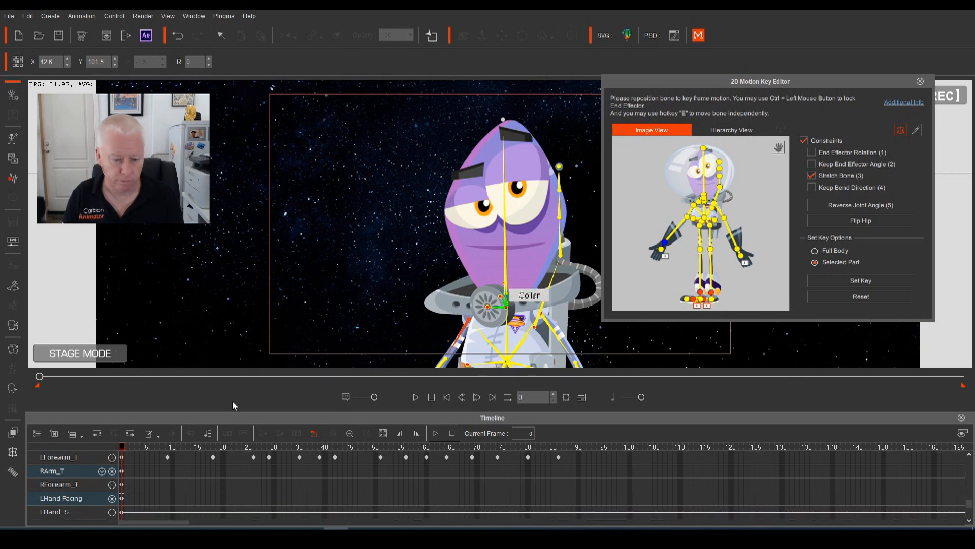
scroll(67, 500, down, 2)
scroll(78, 500, up, 1)
click(112, 479)
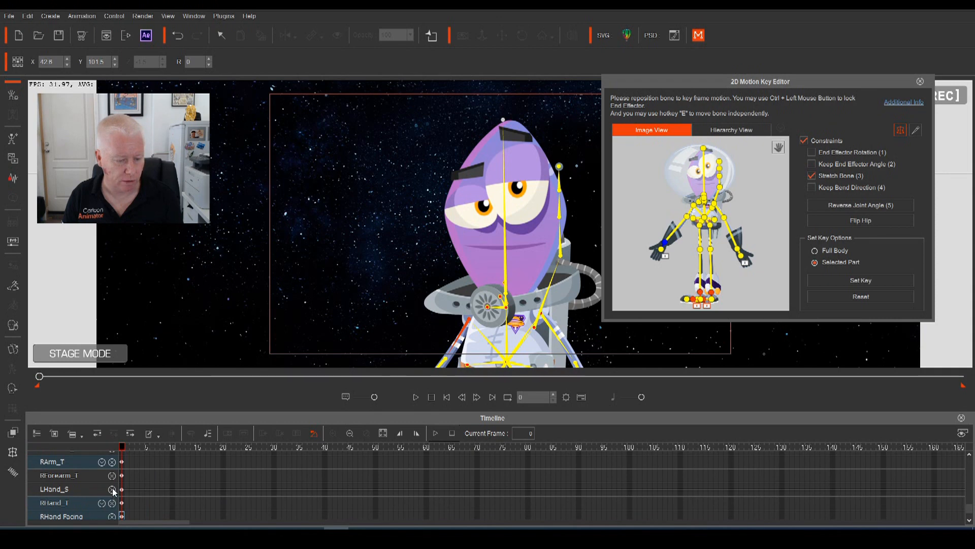
click(112, 489)
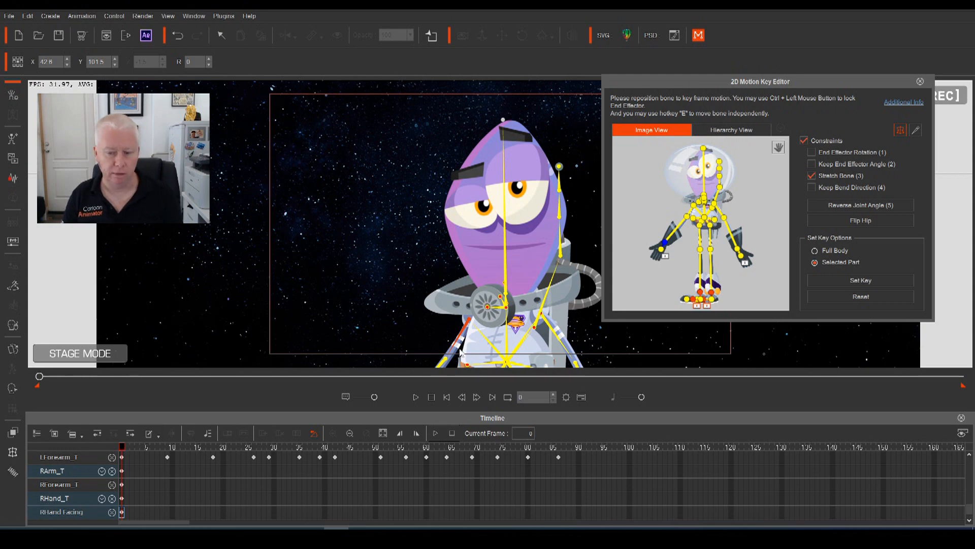
click(472, 325)
drag(429, 328, 435, 342)
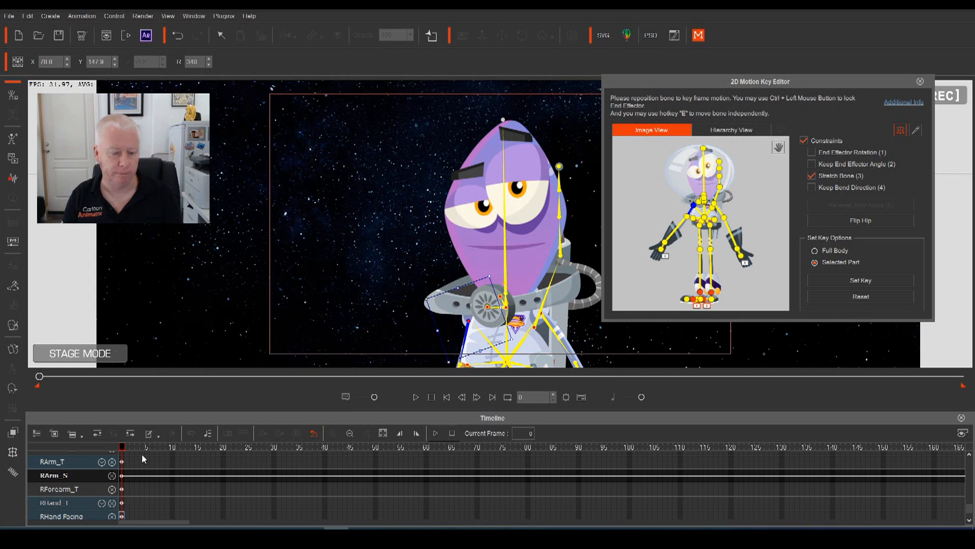
Nudge the right arm at frame 9 and key the right forearm and hand there
key(space)
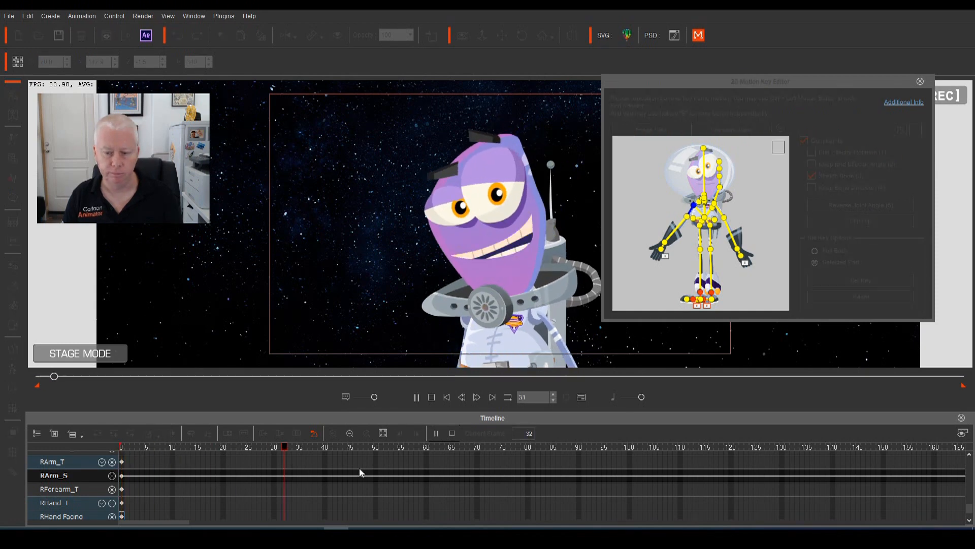
drag(303, 447, 72, 453)
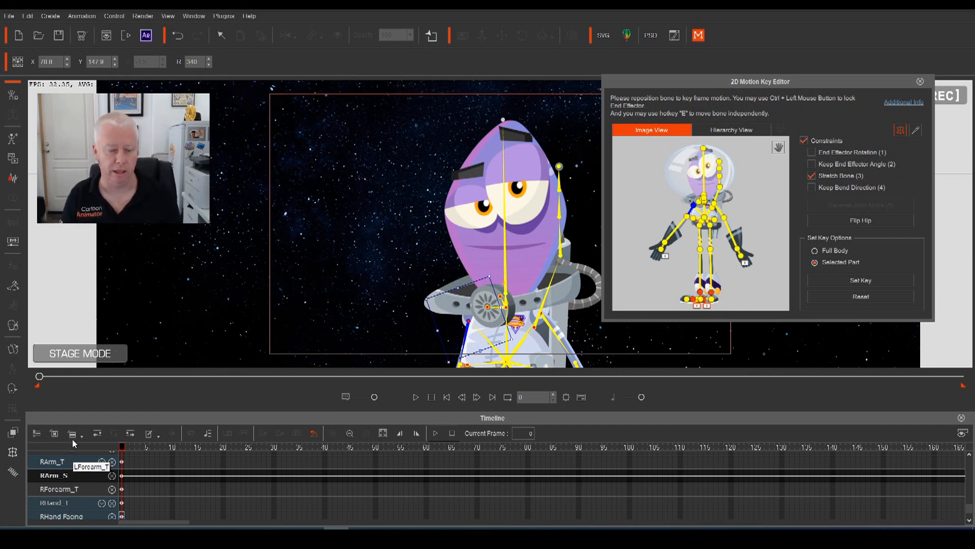
drag(127, 452, 167, 462)
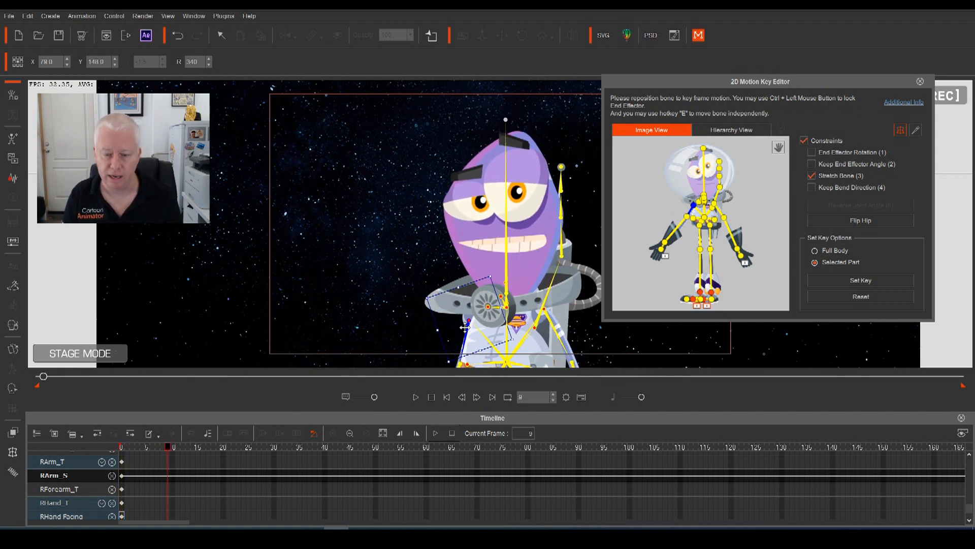
drag(457, 327, 459, 323)
scroll(170, 477, up, 3)
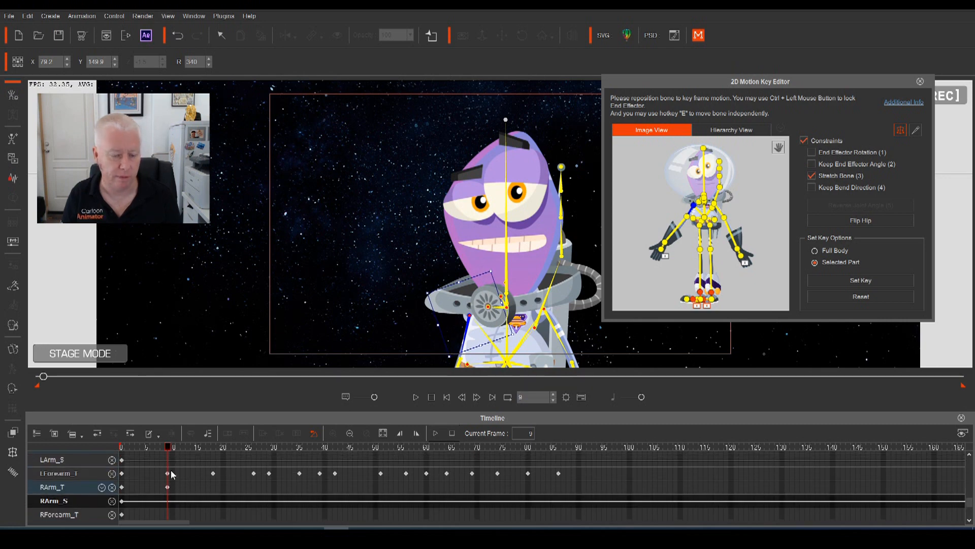
scroll(152, 489, down, 2)
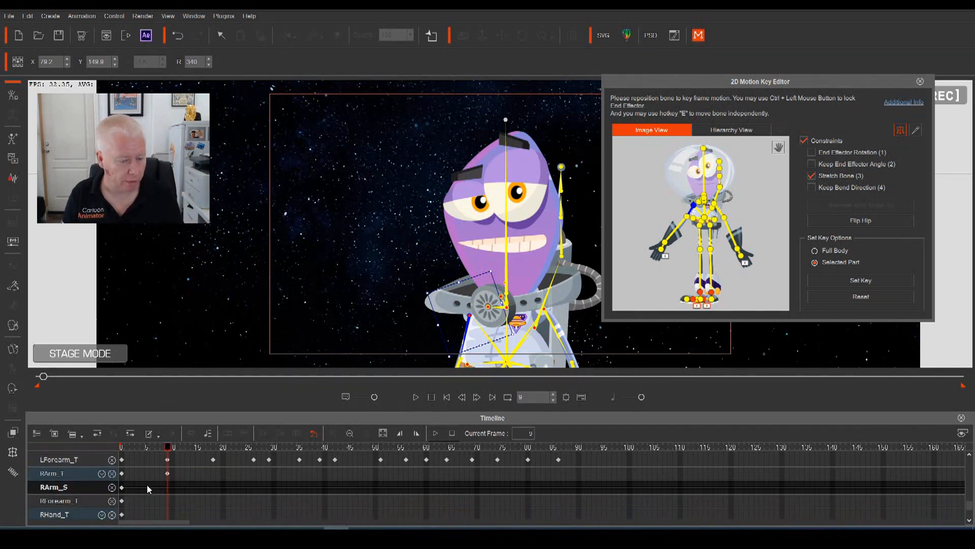
scroll(114, 489, up, 1)
scroll(118, 495, down, 1)
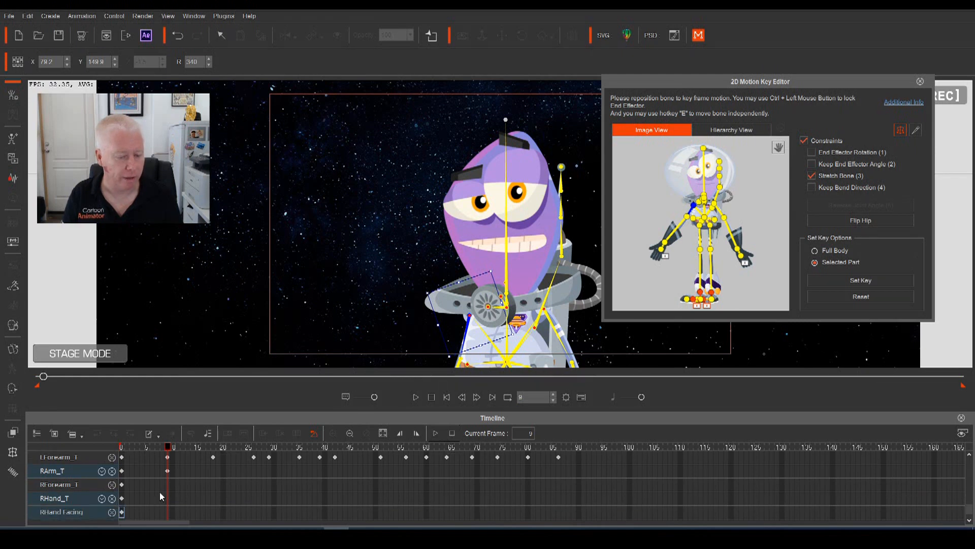
click(169, 489)
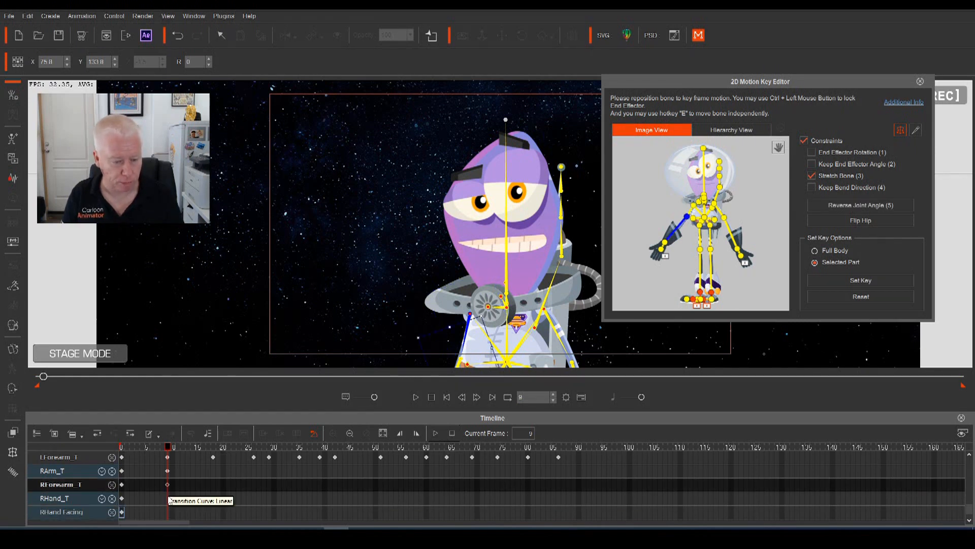
click(169, 498)
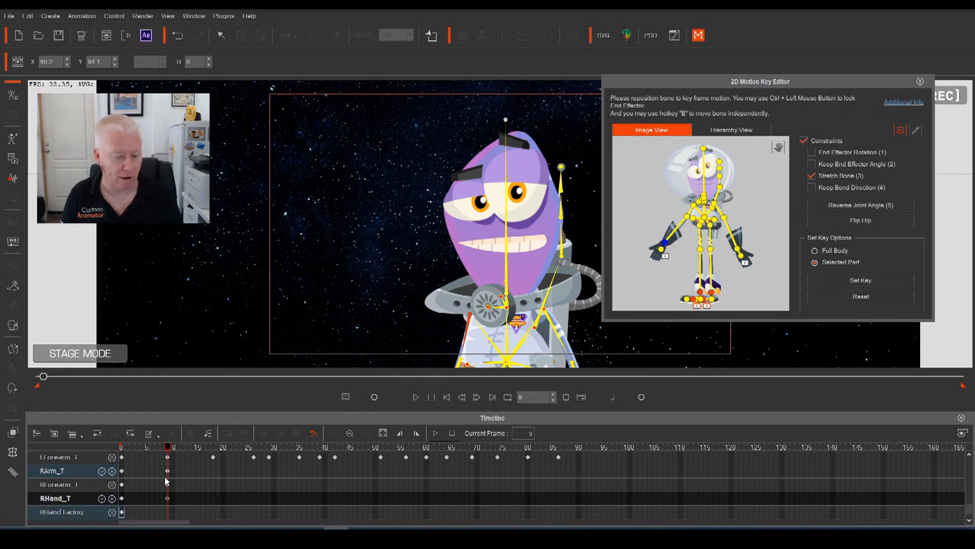
Replay the new right-arm motion from frame 0 several times
drag(167, 450, 118, 449)
key(space)
key(space)
drag(209, 449, 119, 451)
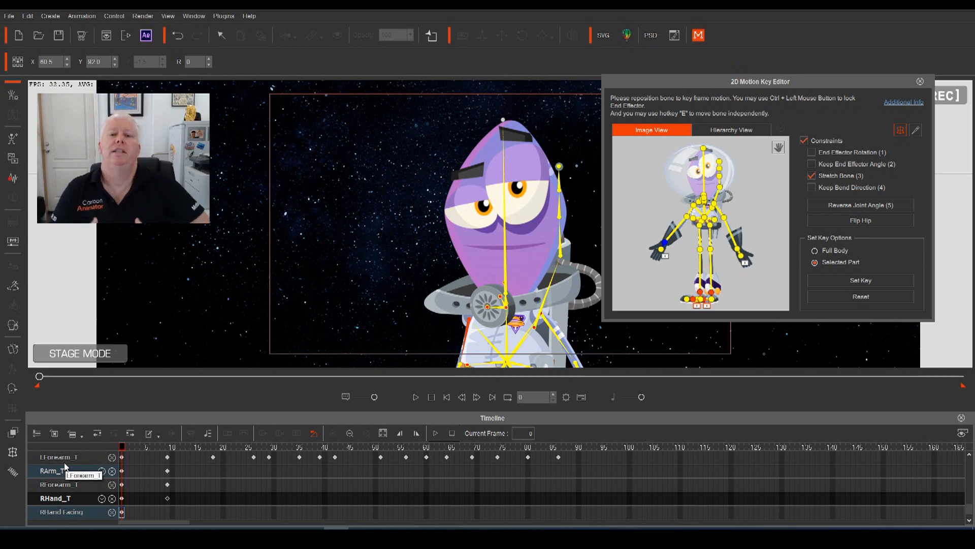
key(space)
key(space)
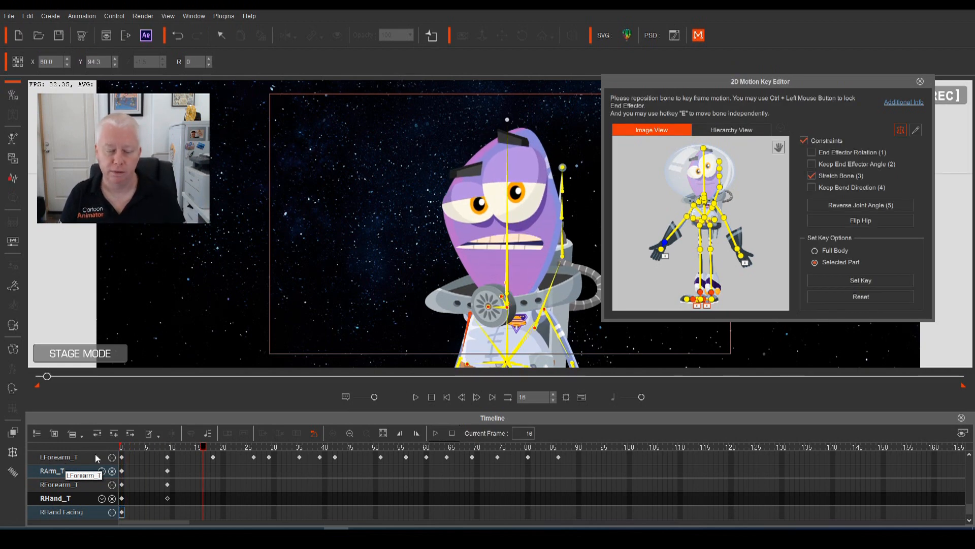
drag(205, 450, 97, 456)
key(space)
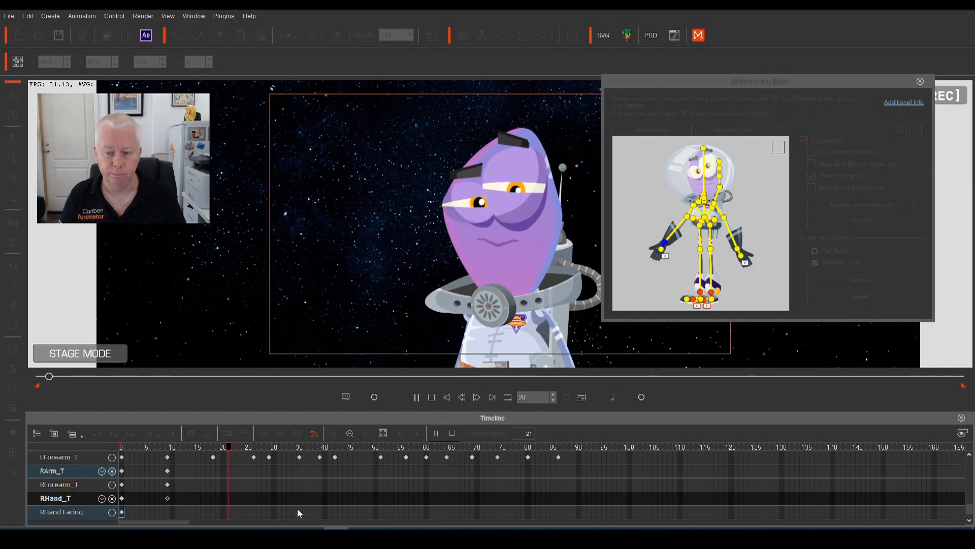
key(space)
Add RArm_T, RForearm_T and RHand_T keys at frame 18
drag(228, 450, 212, 451)
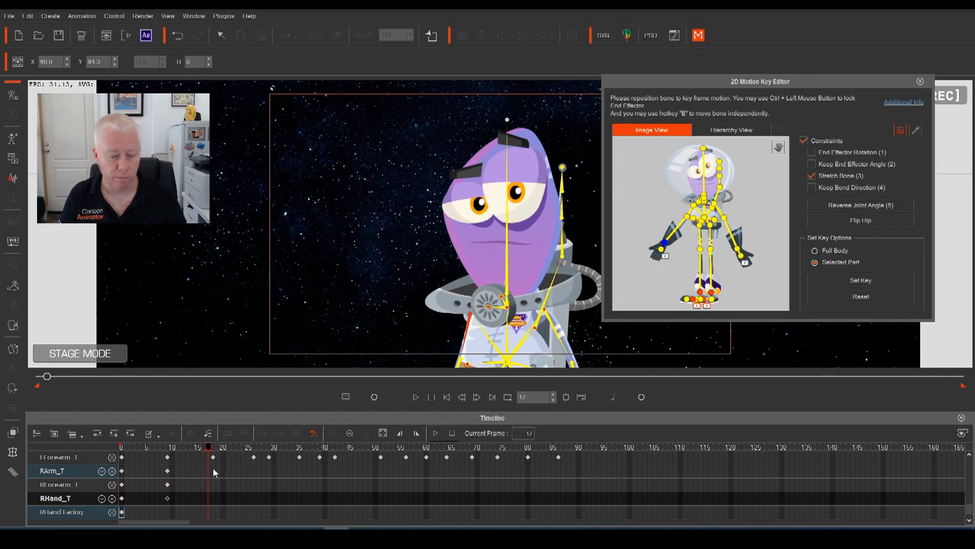
click(212, 467)
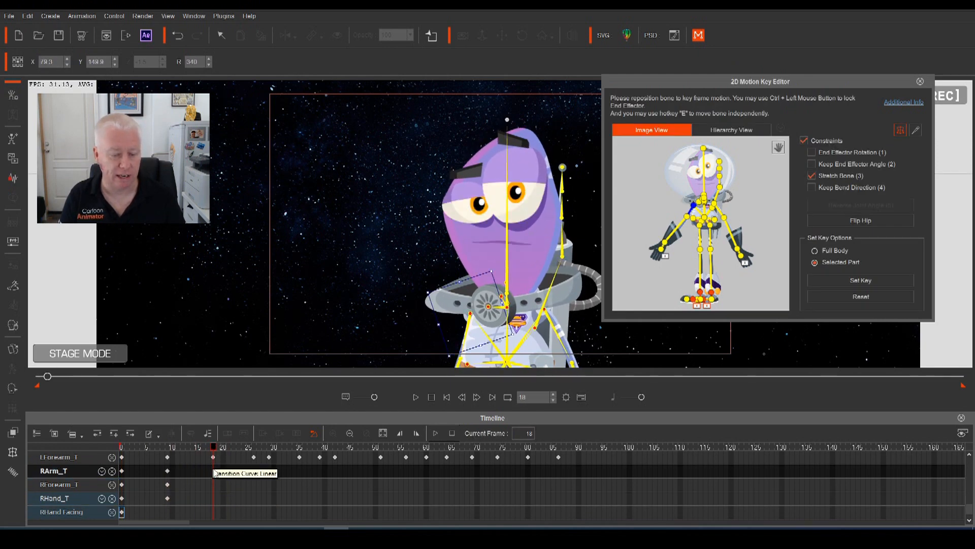
double_click(213, 470)
double_click(213, 485)
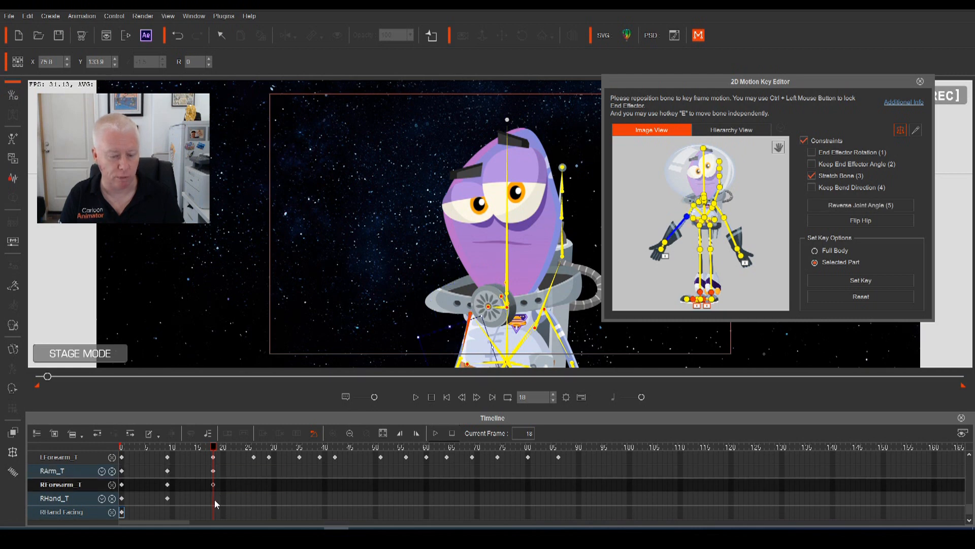
double_click(213, 498)
Reposition the right arm at frame 26, key forearm and hand, and hide RArm_S
drag(221, 448, 254, 463)
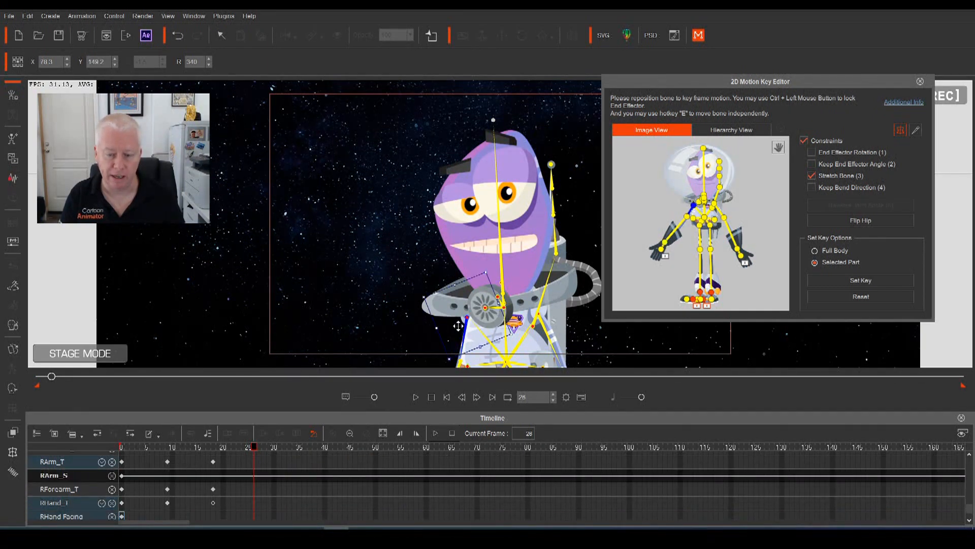
drag(459, 326, 459, 333)
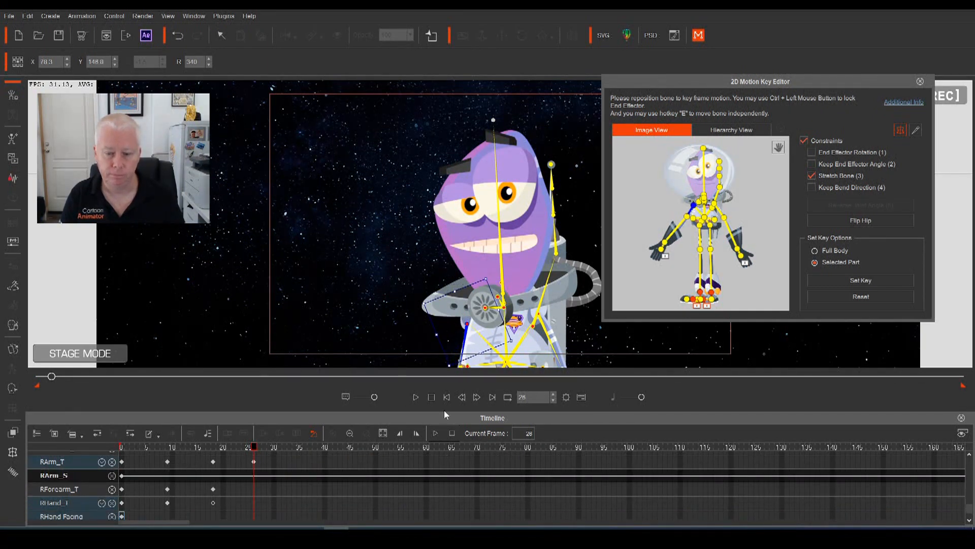
click(252, 489)
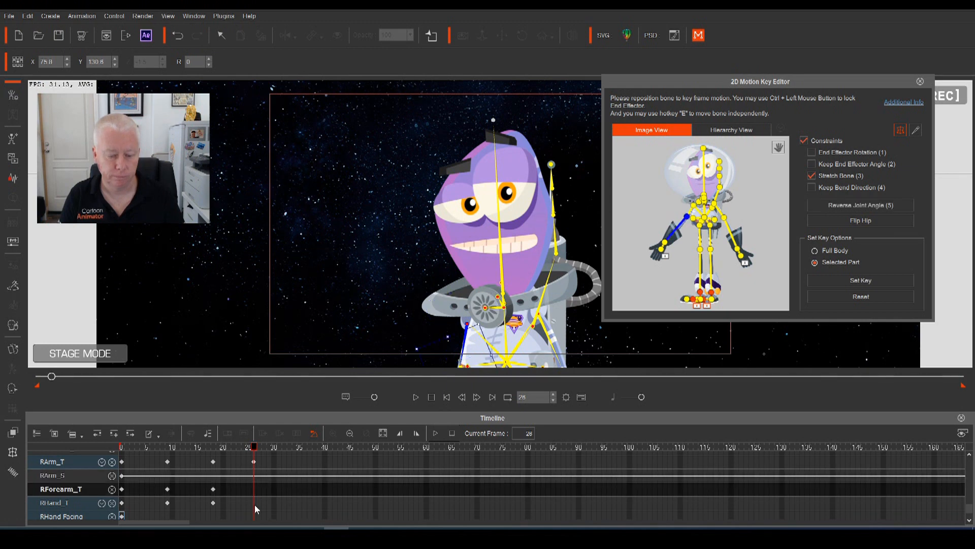
click(255, 508)
click(112, 476)
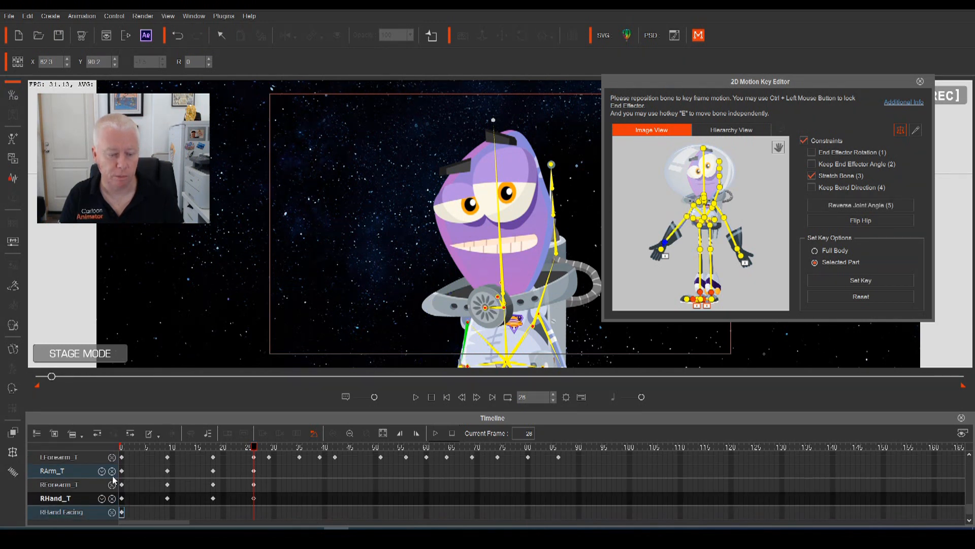
Play the right-arm wave from frame 0 to review it
drag(254, 447, 143, 463)
key(space)
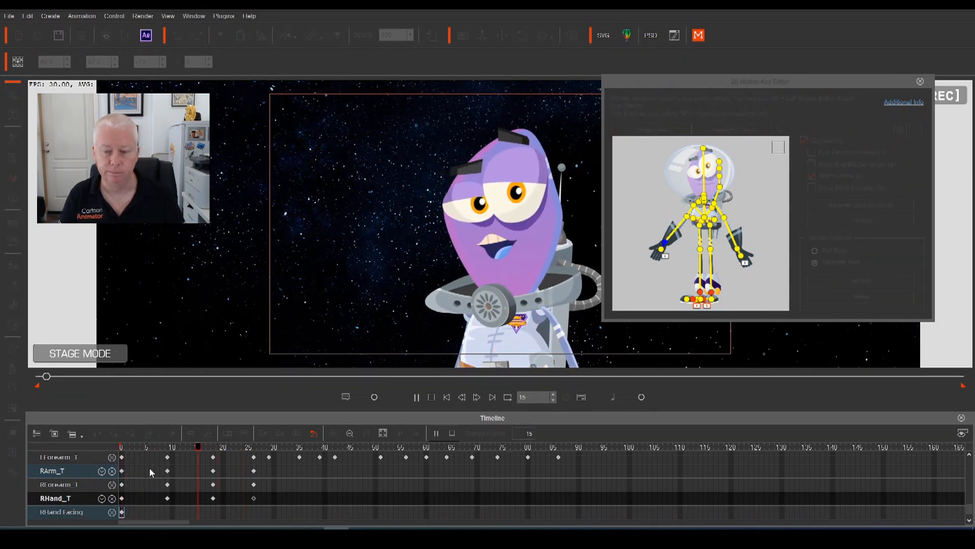
click(436, 433)
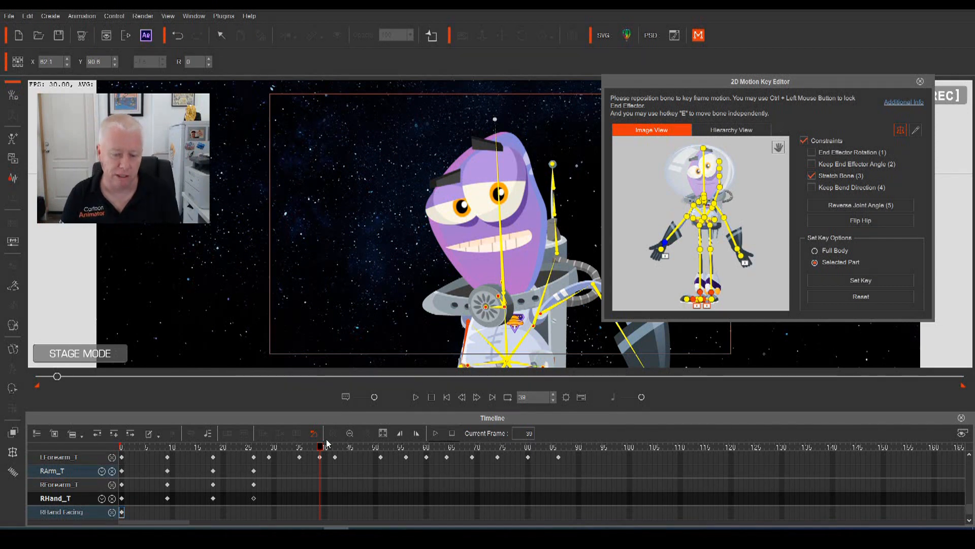
key(space)
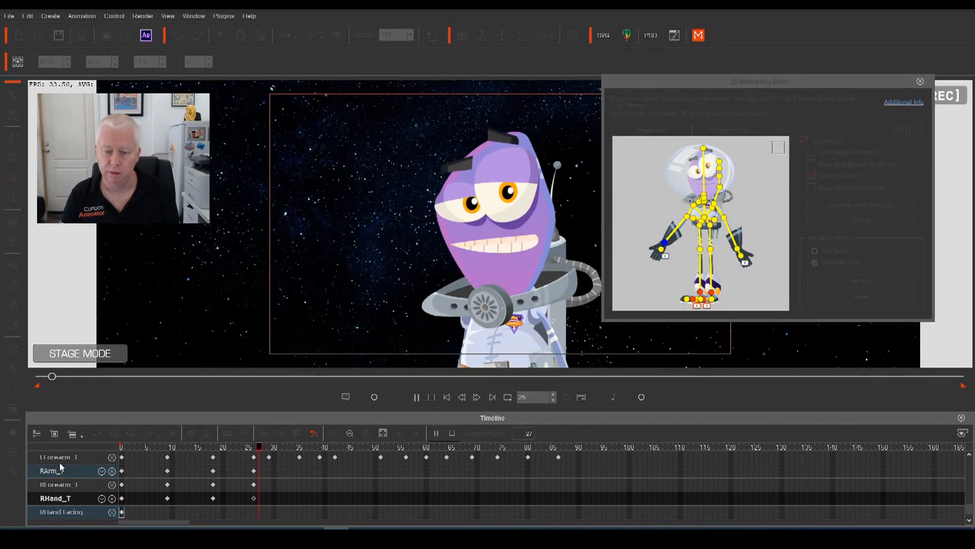
key(space)
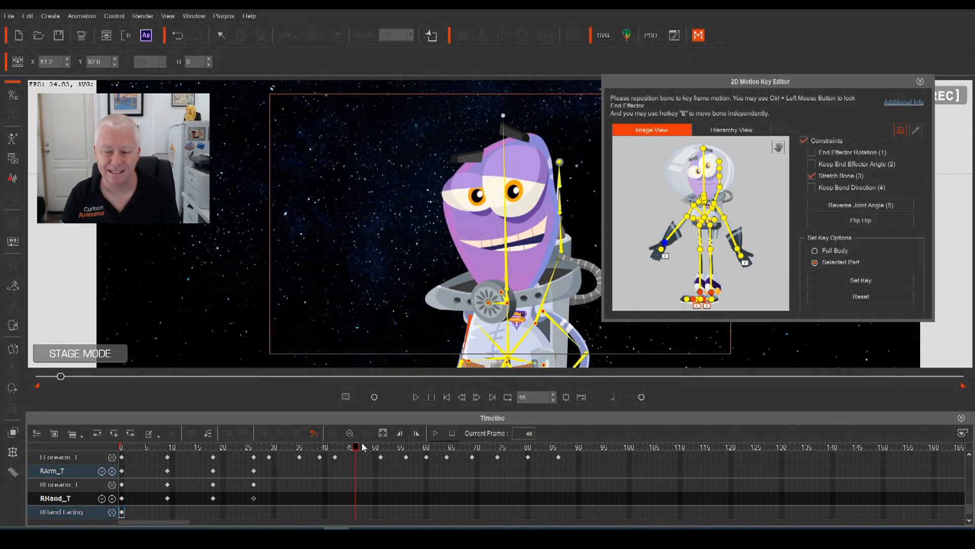
drag(357, 448, 81, 478)
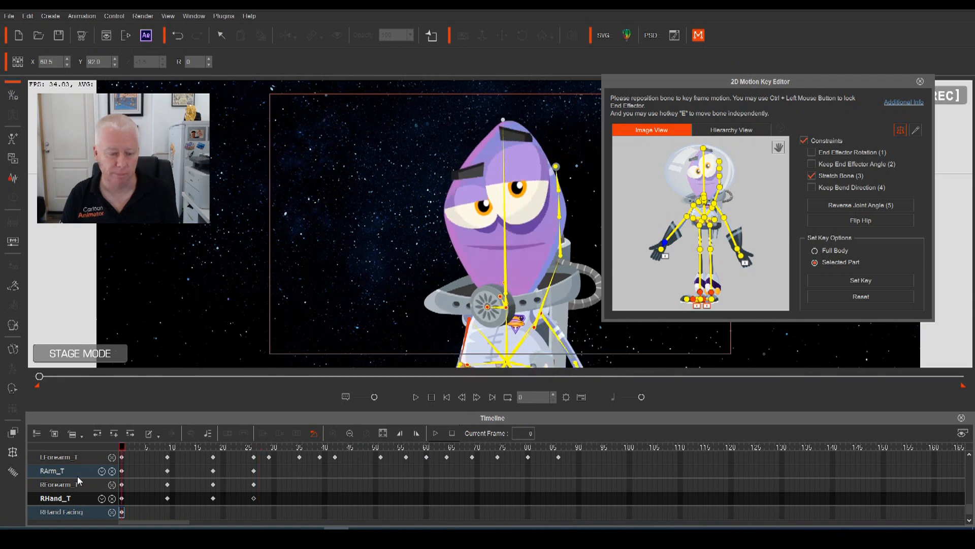
key(space)
key(space)
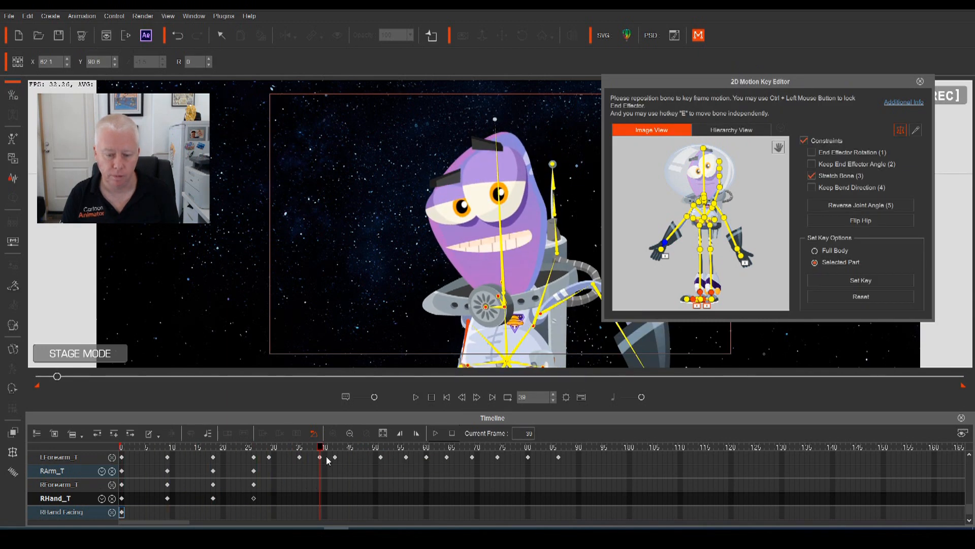
drag(324, 449, 285, 459)
Add right arm, forearm and hand keys at frame 32
double_click(283, 471)
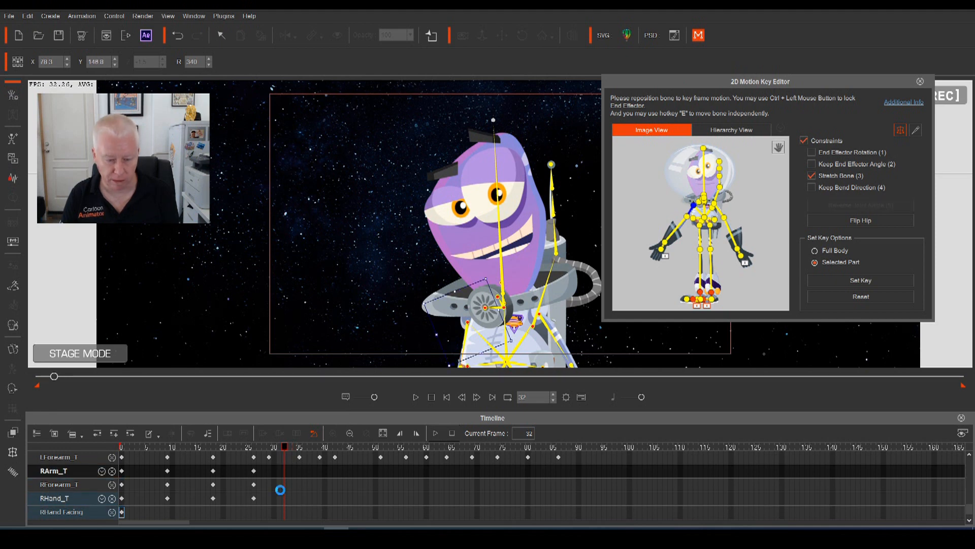
double_click(283, 486)
double_click(284, 499)
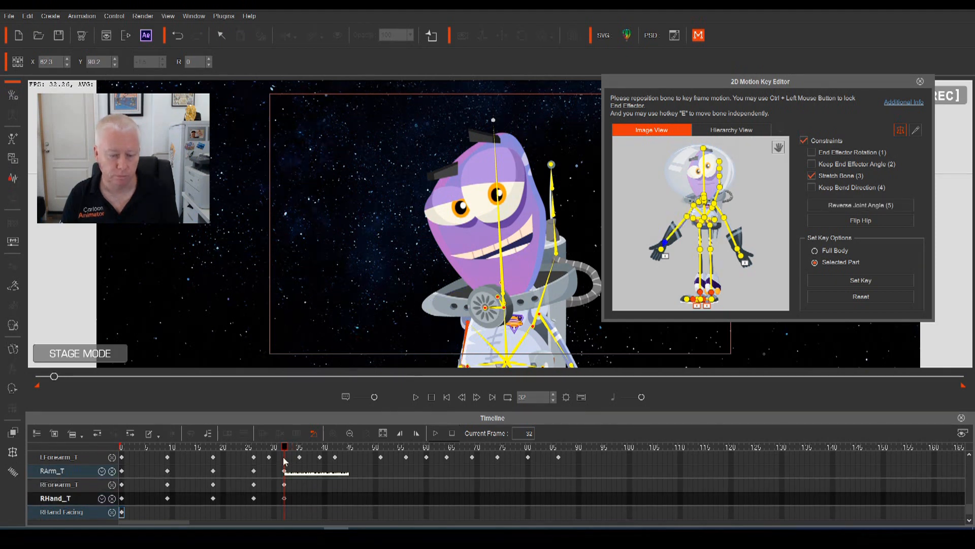
Rotate the right upper arm slightly at frame 37, key forearm and hand, and play back
drag(285, 450, 309, 457)
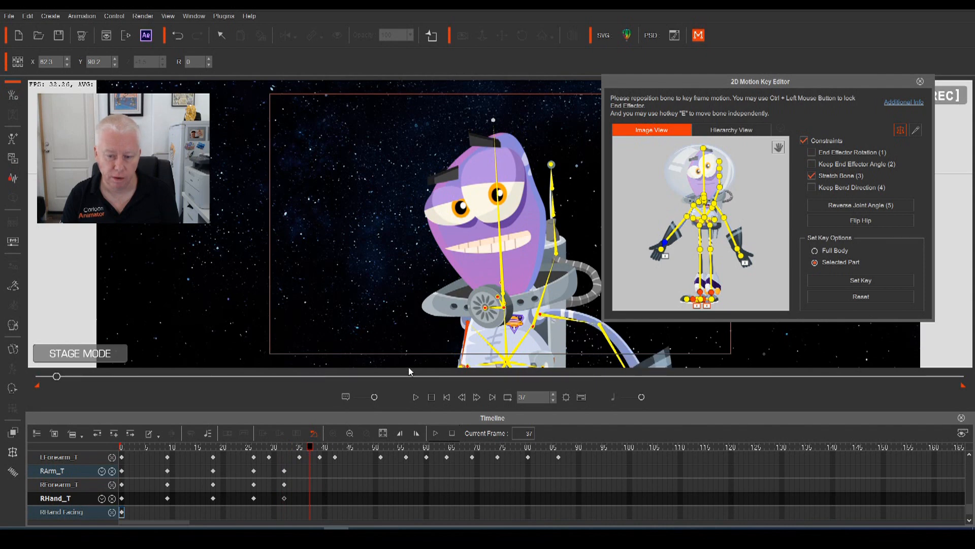
click(465, 346)
drag(428, 342, 425, 341)
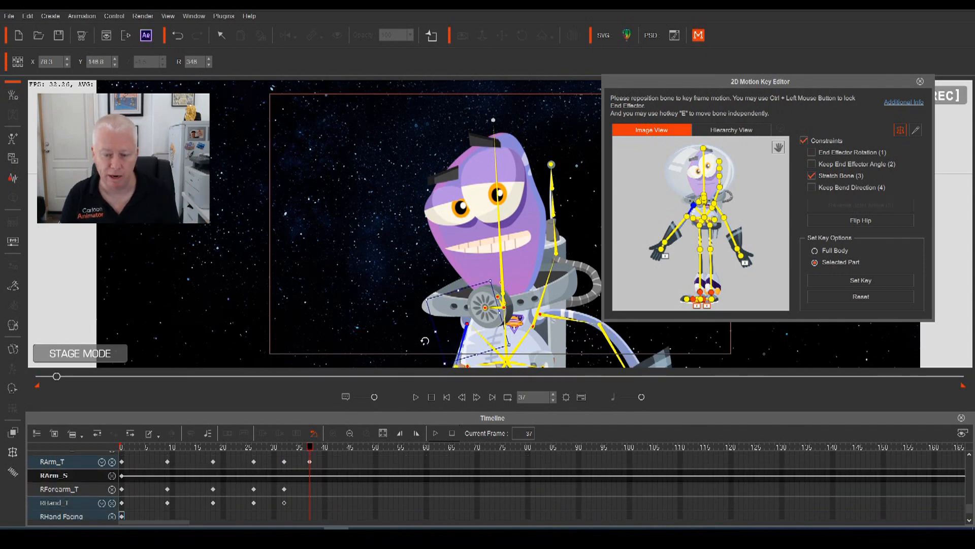
click(309, 489)
click(309, 503)
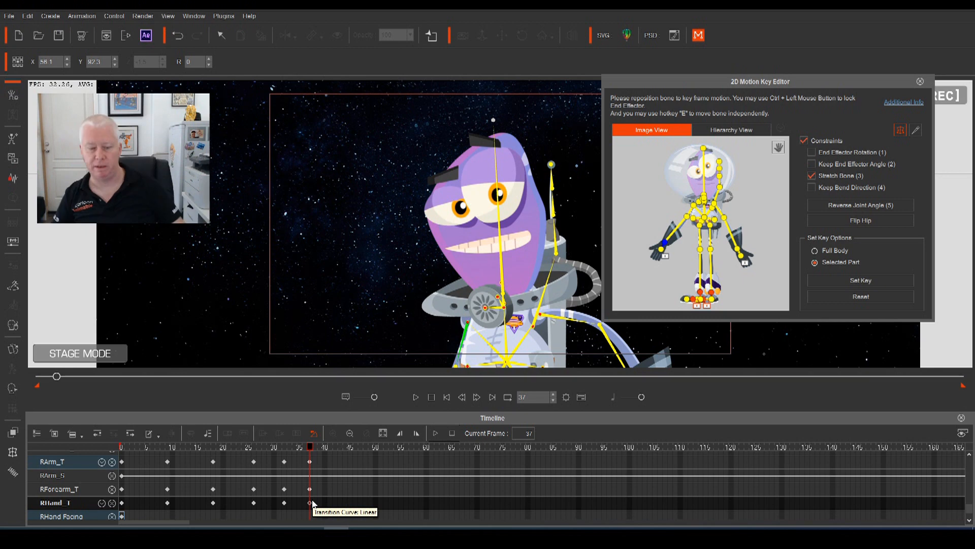
key(space)
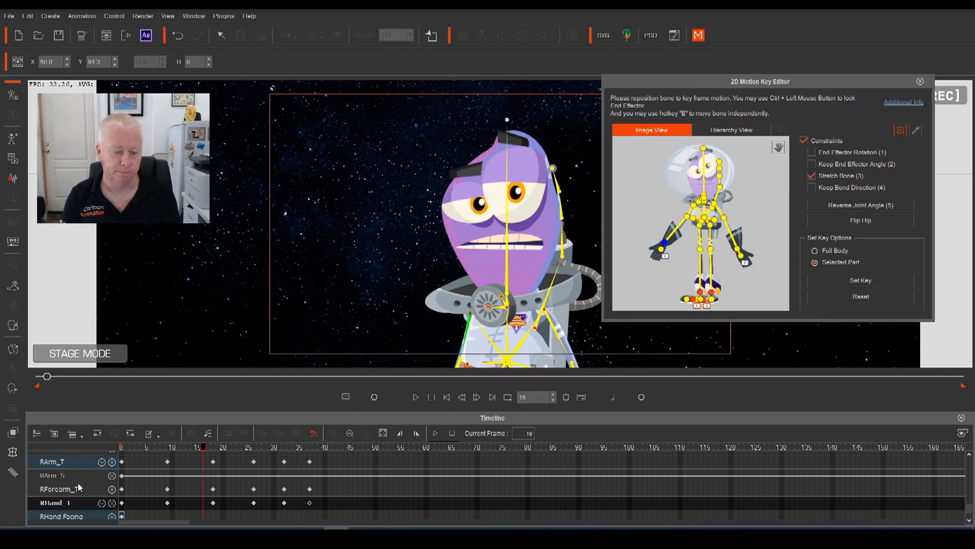
key(space)
key(space)
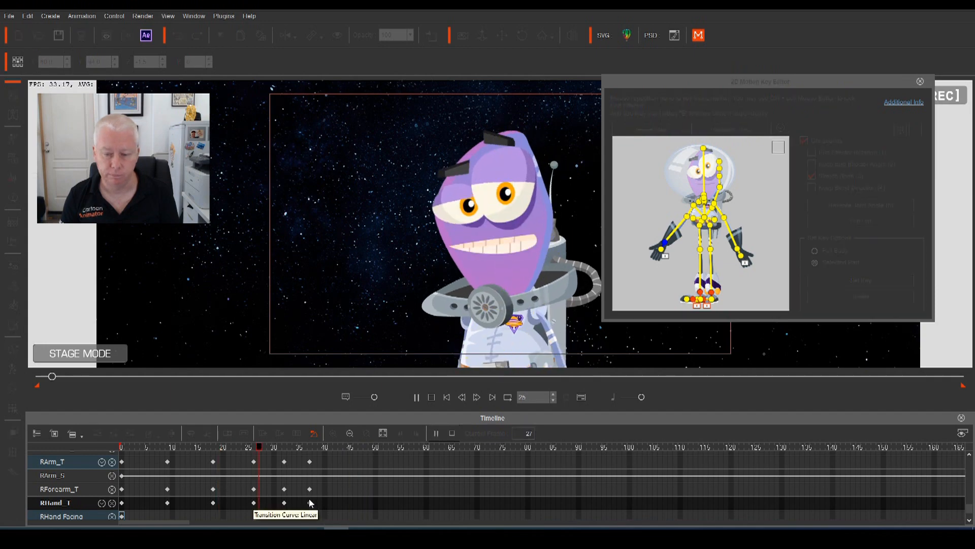
key(space)
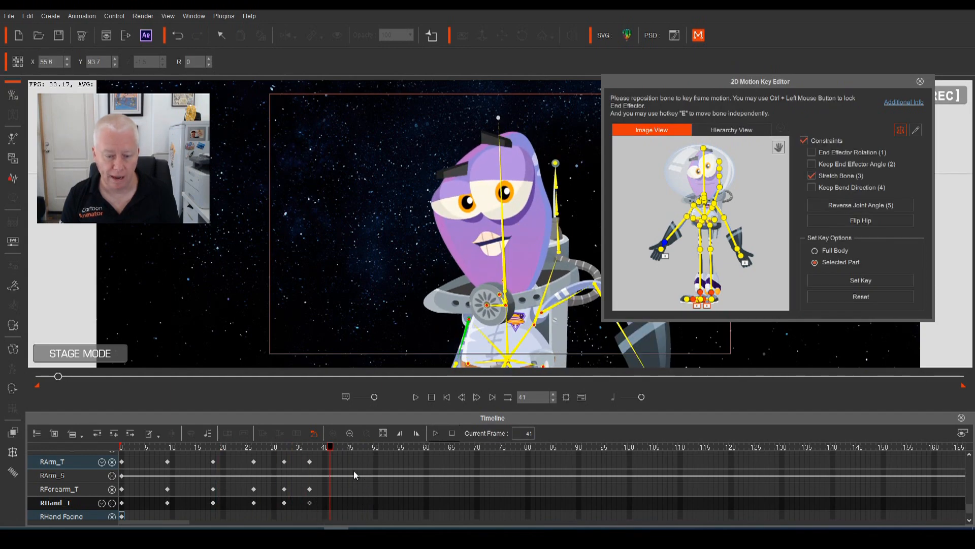
Add keys on the RArm_T and RForearm_T tracks at frame 41
click(330, 466)
double_click(330, 467)
double_click(331, 489)
At frame 49, swing the right upper arm lower and key RForearm_T and RHand_T
drag(330, 450, 371, 465)
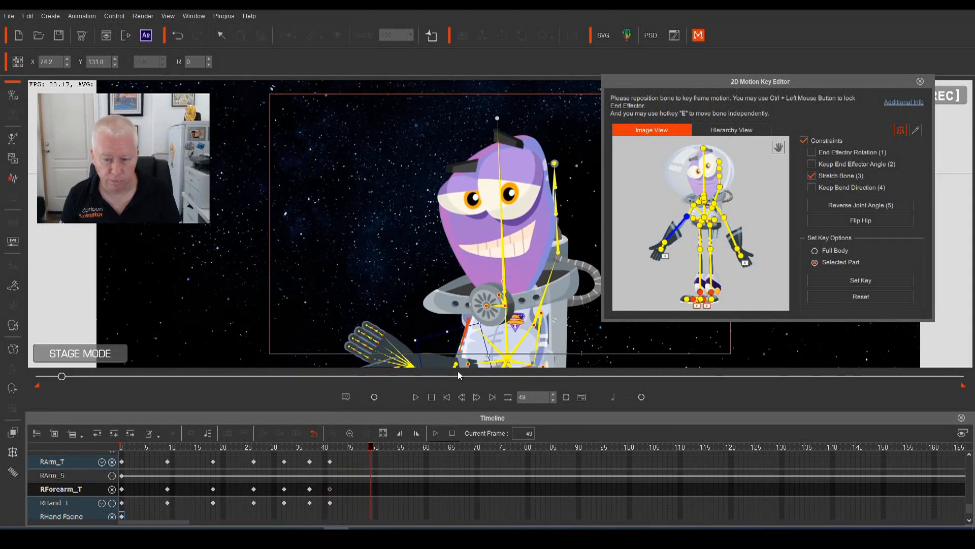
click(468, 322)
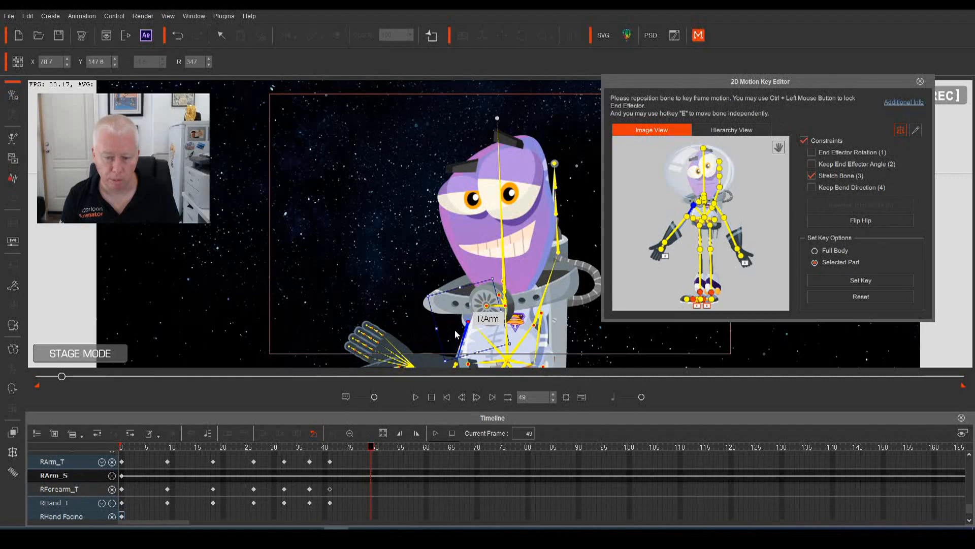
drag(426, 333, 440, 358)
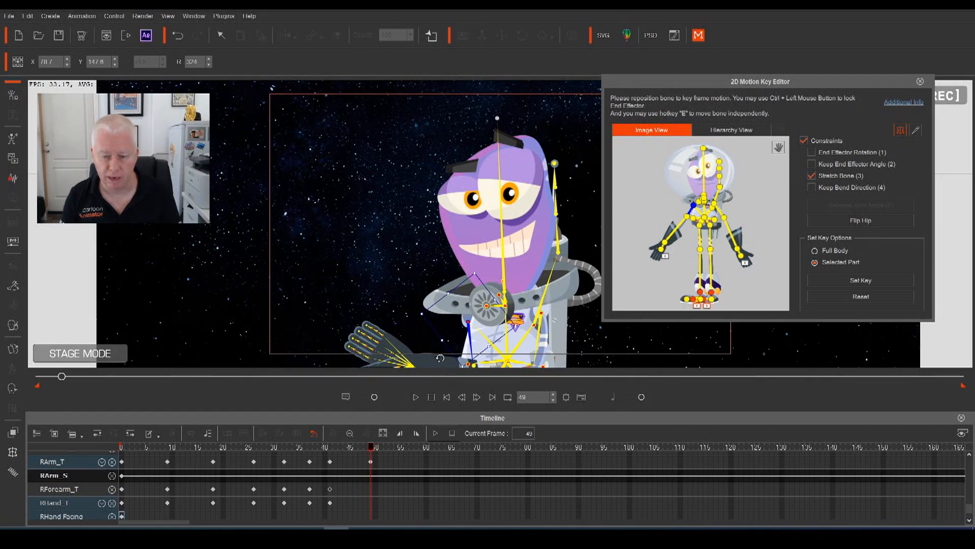
click(368, 488)
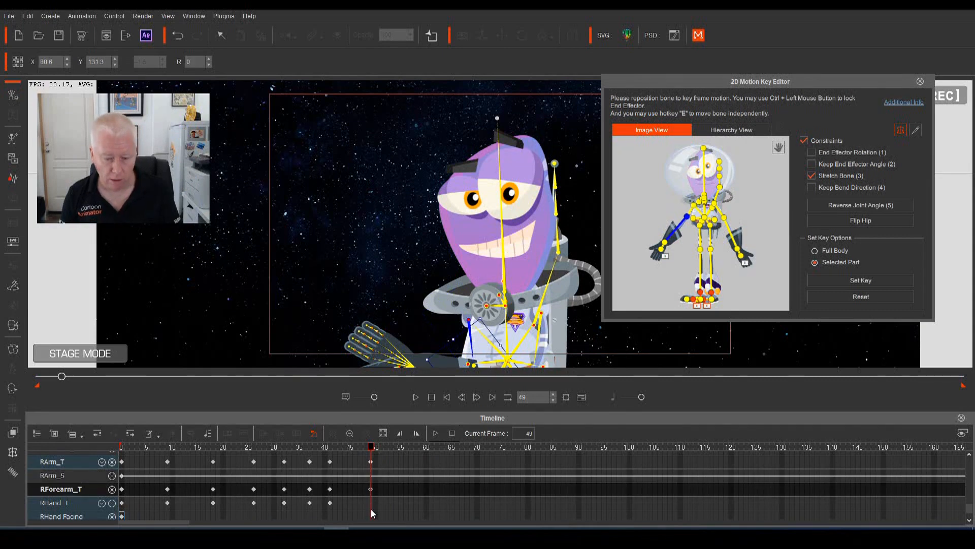
click(370, 505)
Play the timeline from frames 14 and 38 to review the right-arm wave
drag(371, 447, 205, 446)
key(space)
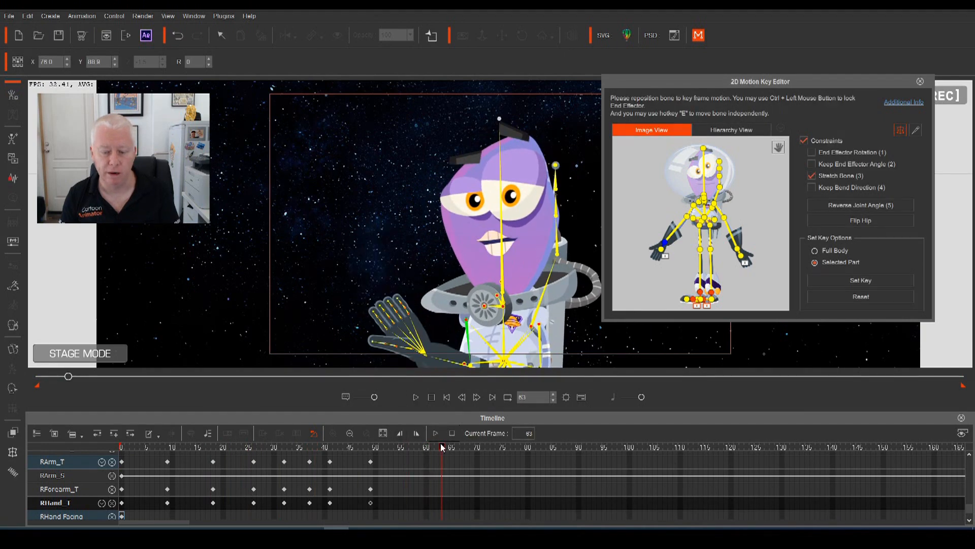
drag(440, 449, 316, 448)
key(space)
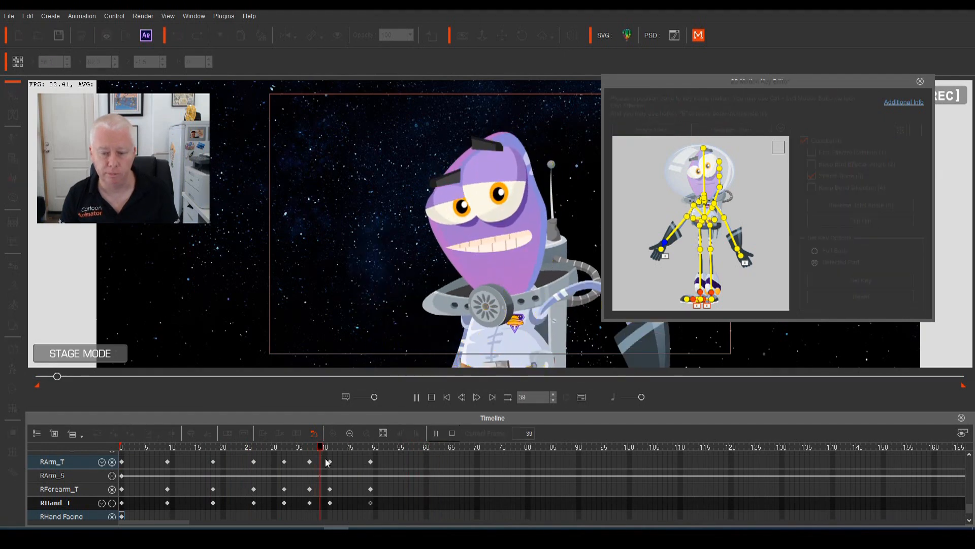
key(space)
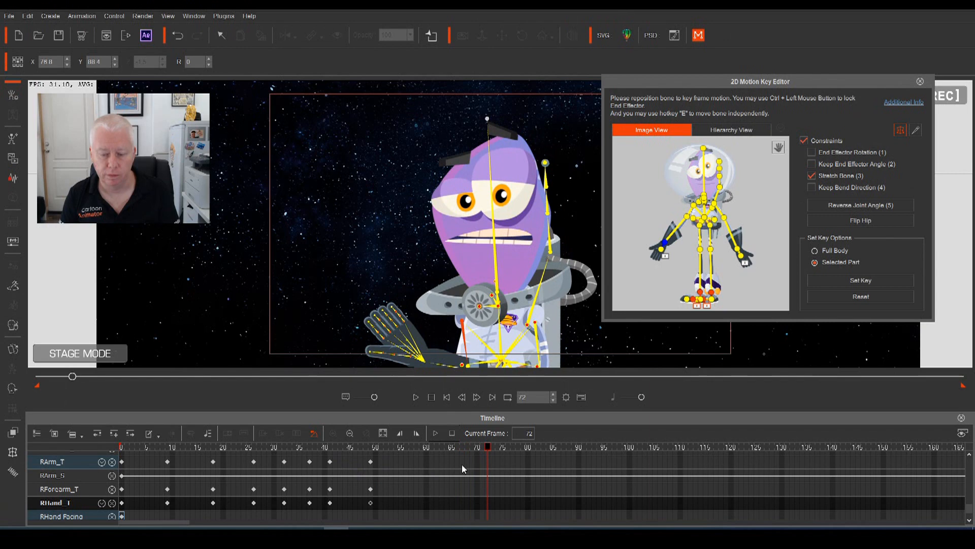
key(space)
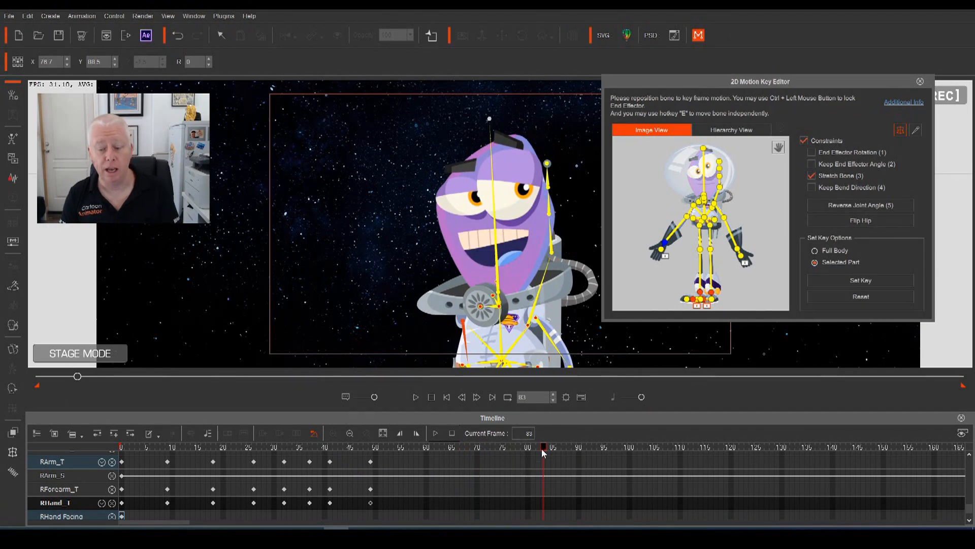
key(space)
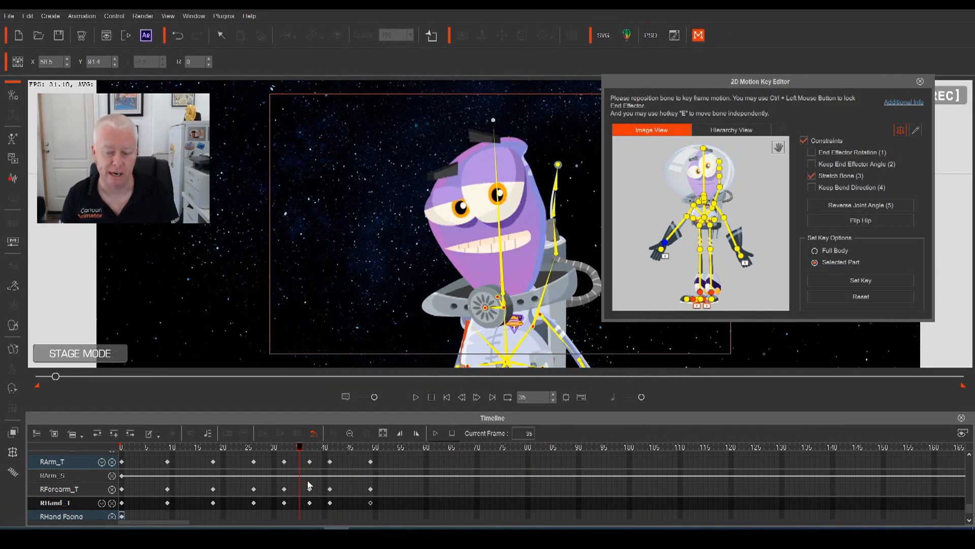
key(space)
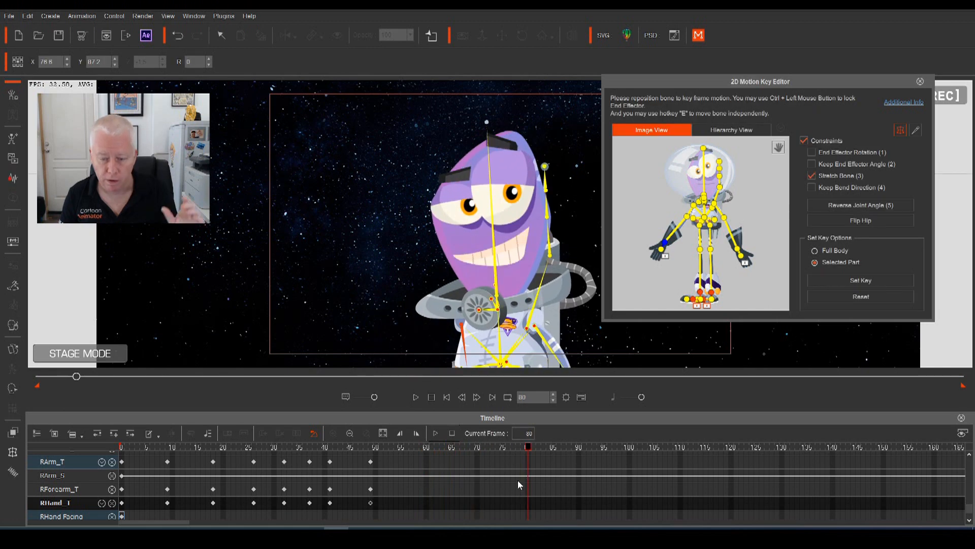
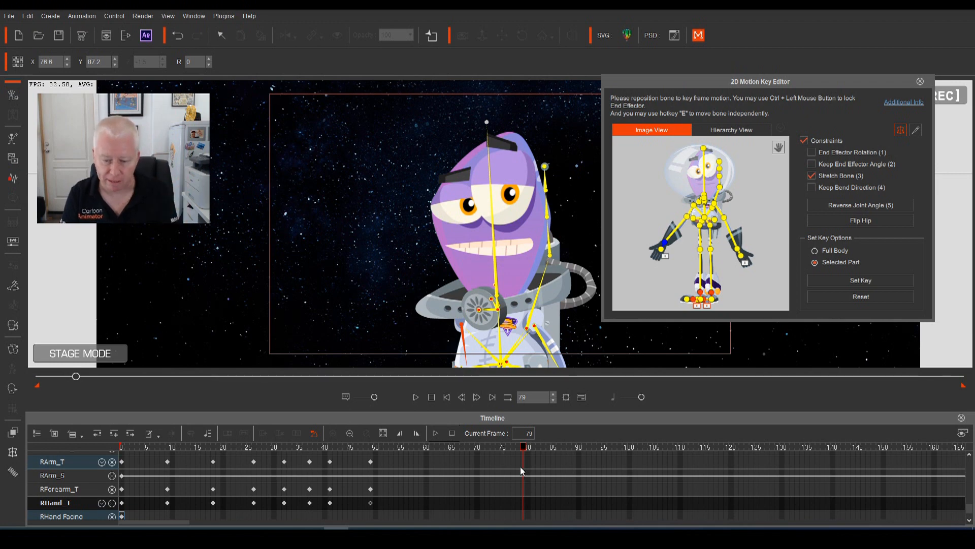
Select the RArm_T, RForearm_T and RHand_T tracks and play back the current wave
click(521, 460)
click(523, 490)
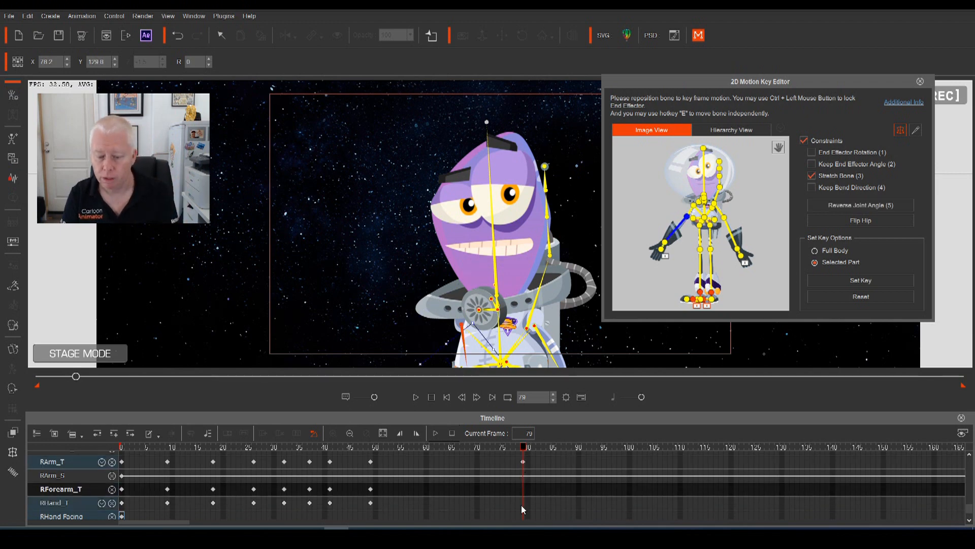
click(521, 503)
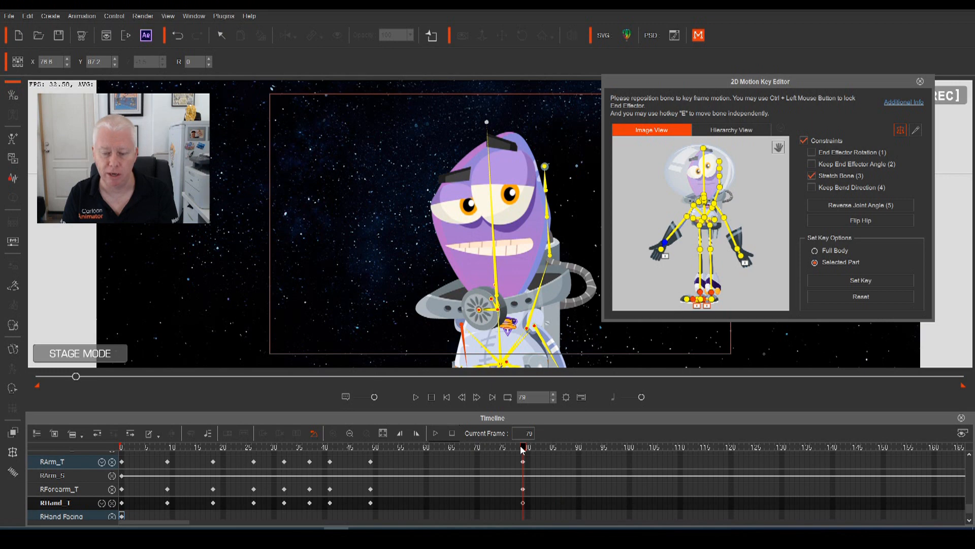
click(435, 433)
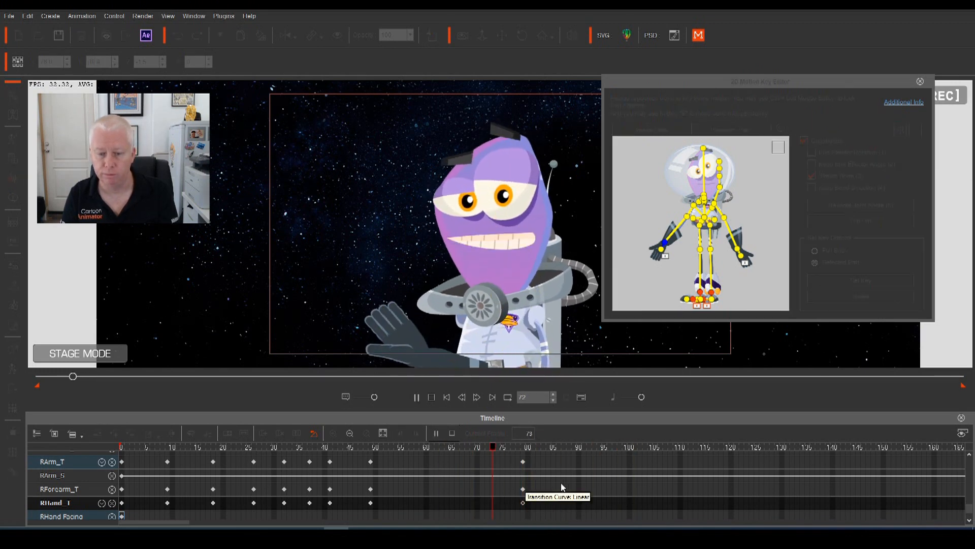
key(space)
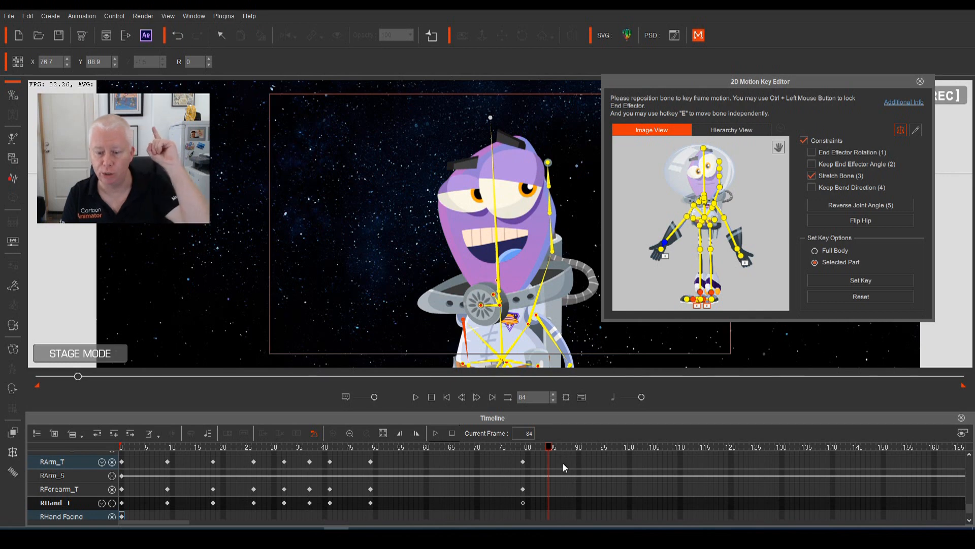
At frame 87, show the bones again and swing the astronaut's right arm out to the left
click(523, 448)
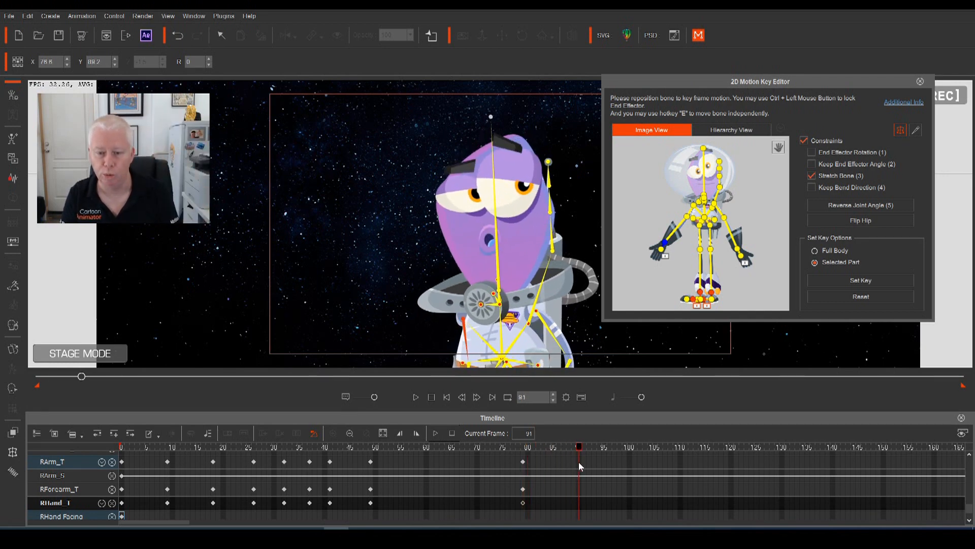
drag(524, 460, 568, 469)
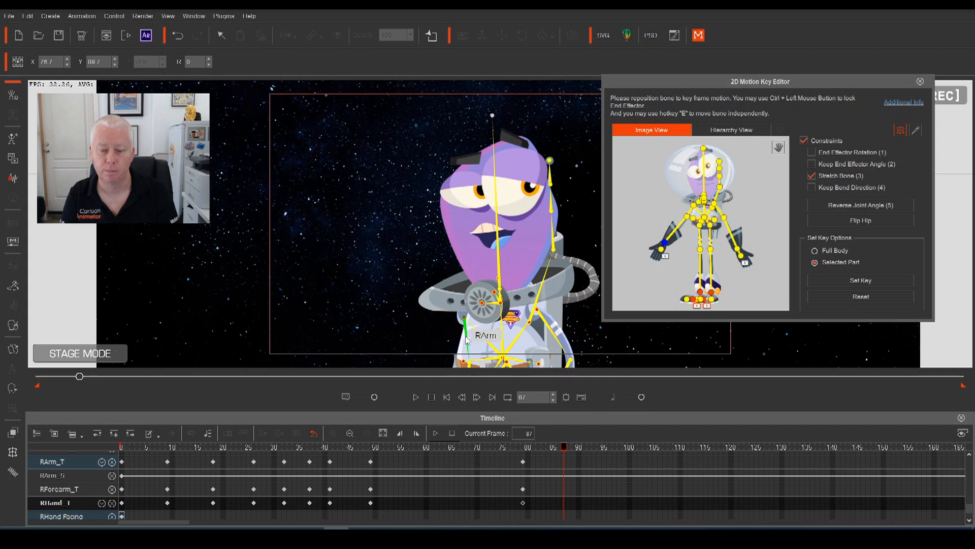
drag(467, 338, 363, 271)
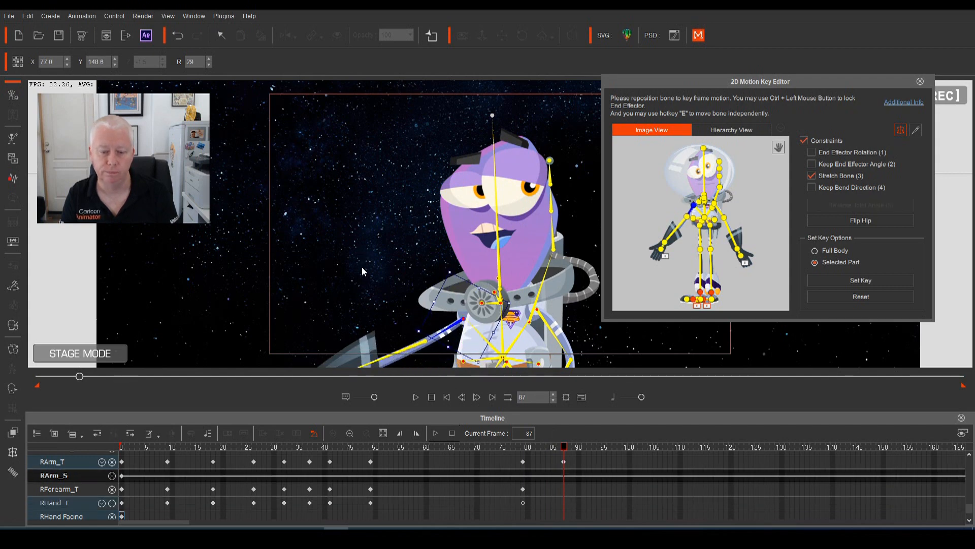
click(416, 314)
click(513, 313)
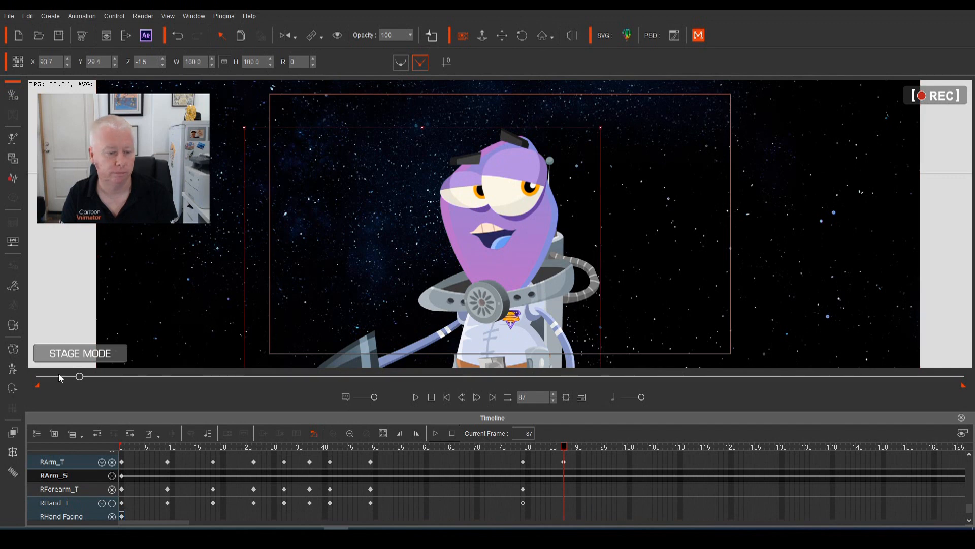
click(10, 370)
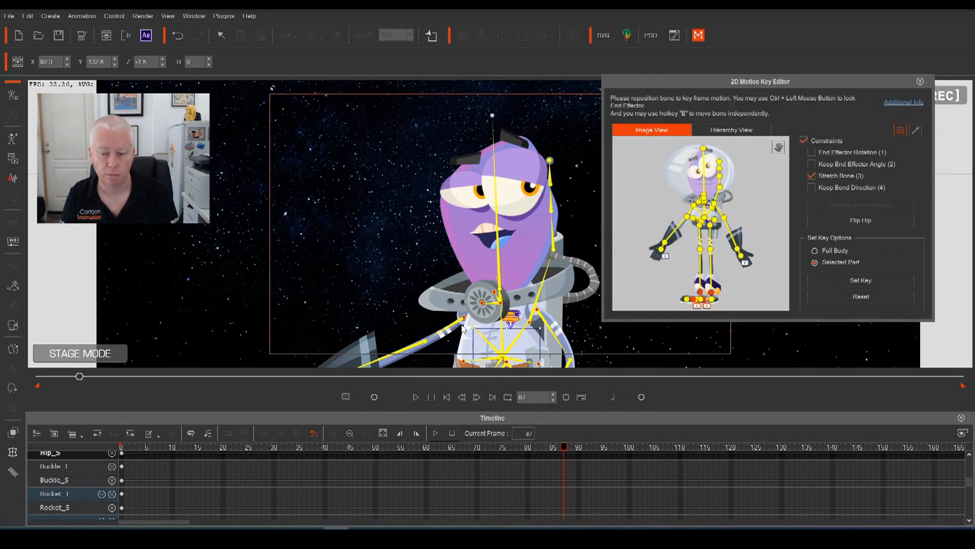
drag(420, 326, 343, 340)
Tilt the right hand up at the wrist and preview the new pose
click(299, 312)
drag(360, 297, 377, 321)
drag(564, 449, 448, 457)
key(space)
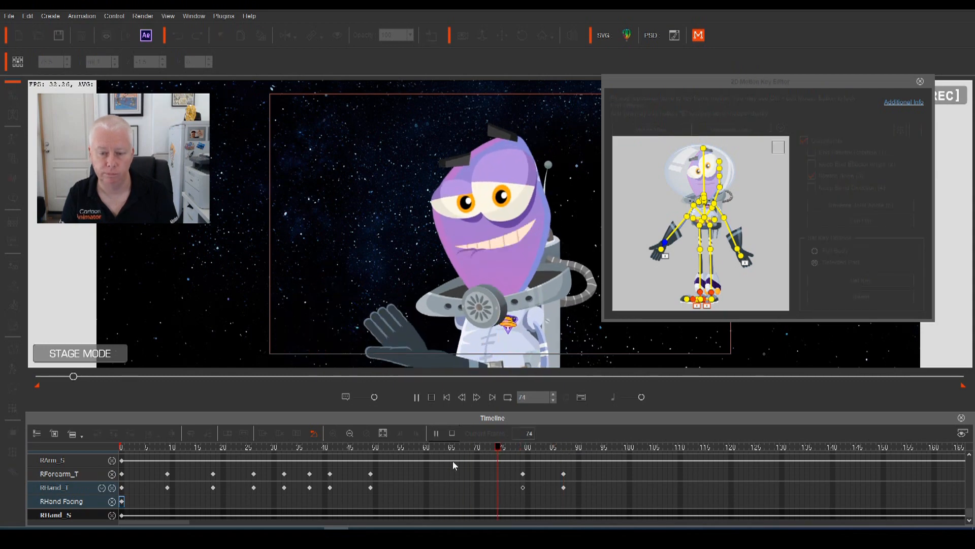
key(space)
Replay the wave from around frame 74 to review the frame-87 pose
drag(626, 448, 495, 467)
key(space)
key(space)
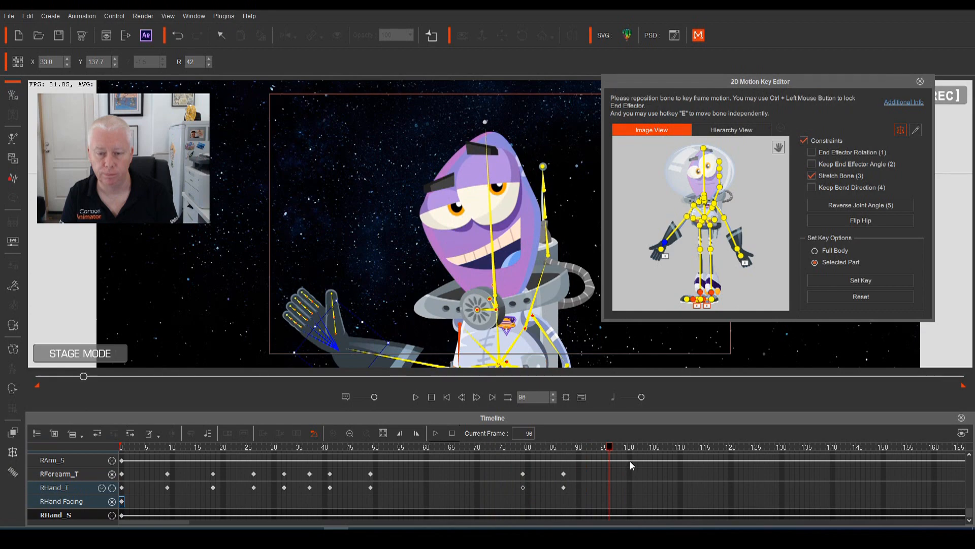
key(space)
key(space)
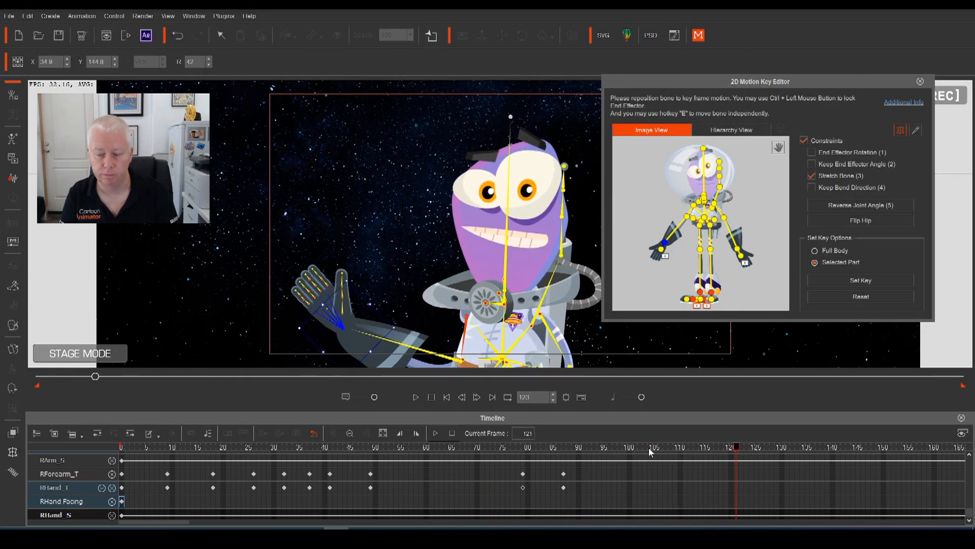
drag(711, 449, 450, 467)
key(space)
key(space)
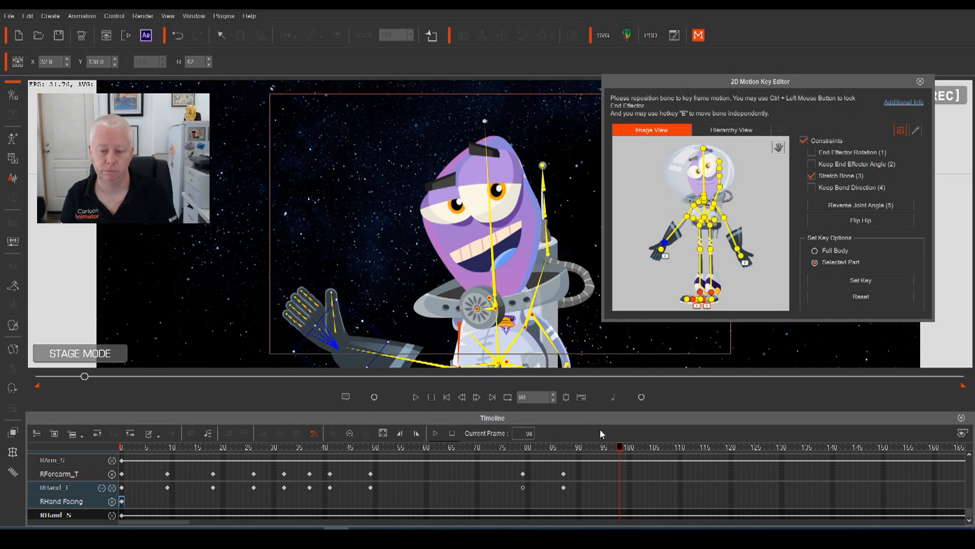
Around frame 85, swing the upper arm into a new wave pose and lift the hand higher
drag(620, 450, 563, 475)
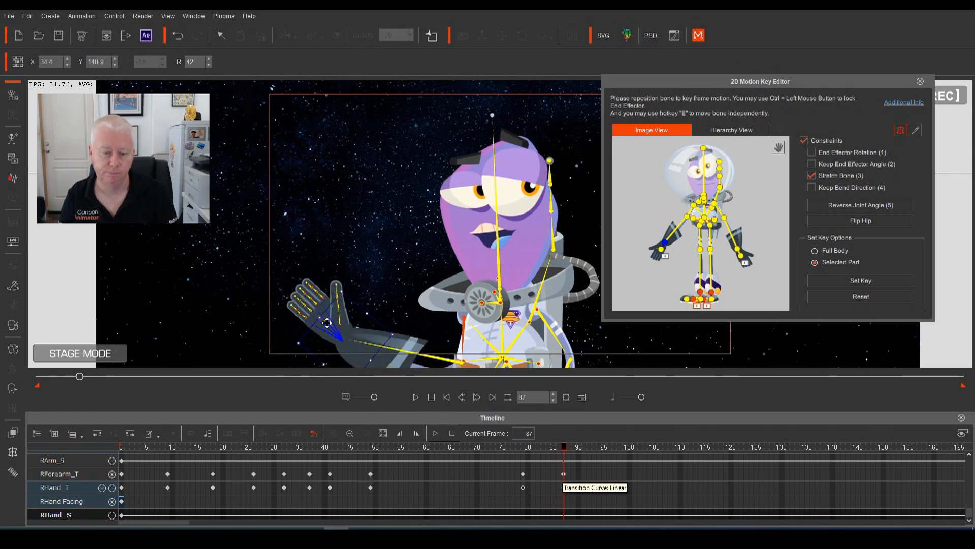
drag(367, 321, 370, 315)
click(464, 323)
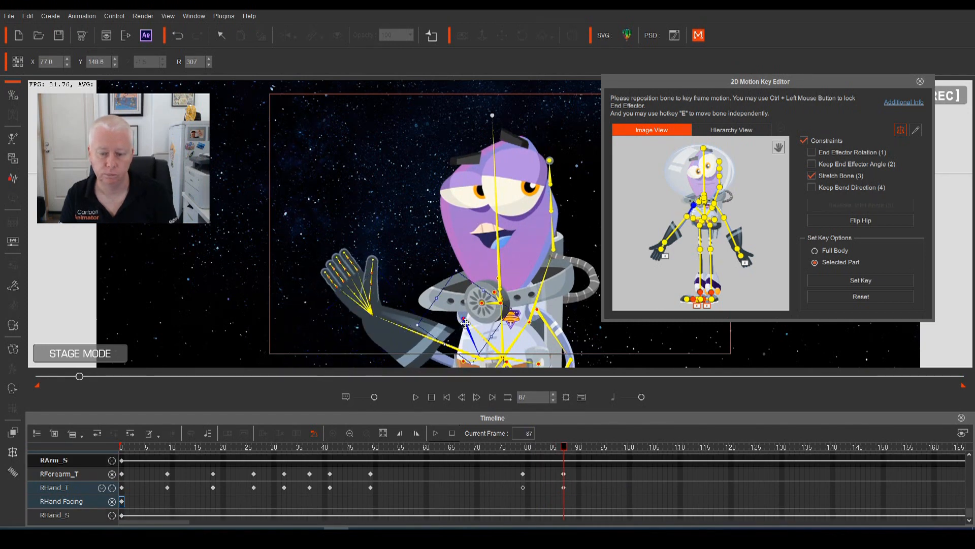
drag(465, 318, 440, 331)
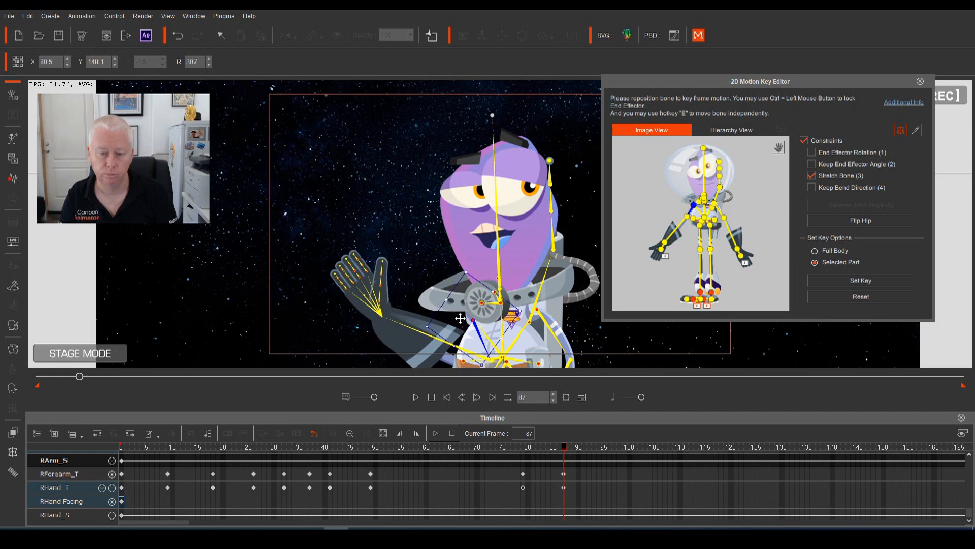
drag(384, 315, 385, 294)
click(471, 443)
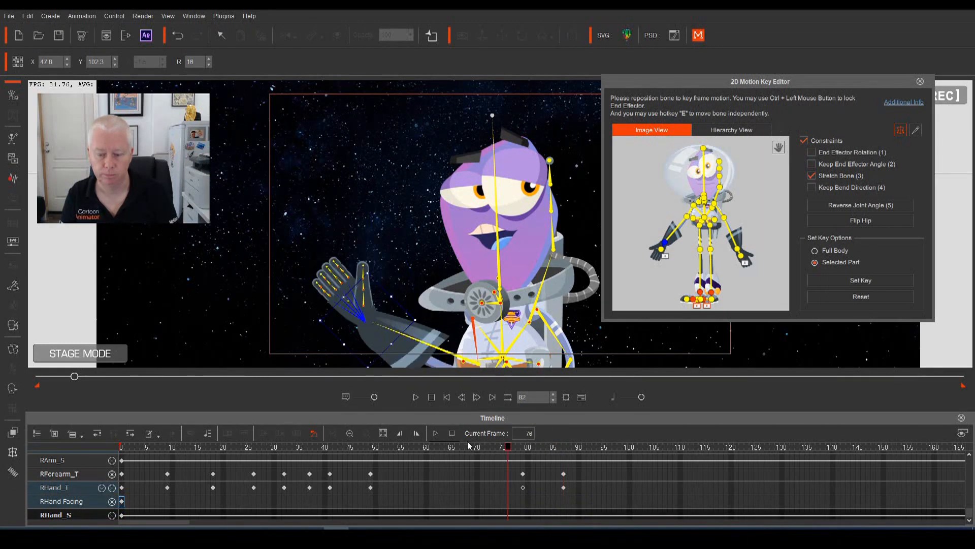
key(space)
Shift the frame-87 arm, forearm and hand keys to frame 92, then back to frame 90
key(space)
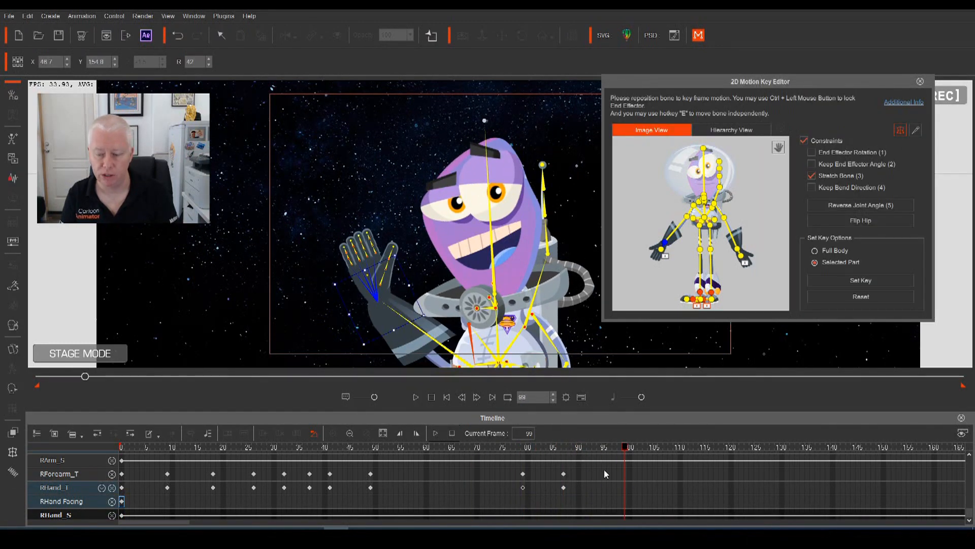
scroll(602, 472, up, 1)
mouse_move(579, 456)
mouse_down()
mouse_move(560, 499)
mouse_move(588, 456)
mouse_up()
key(space)
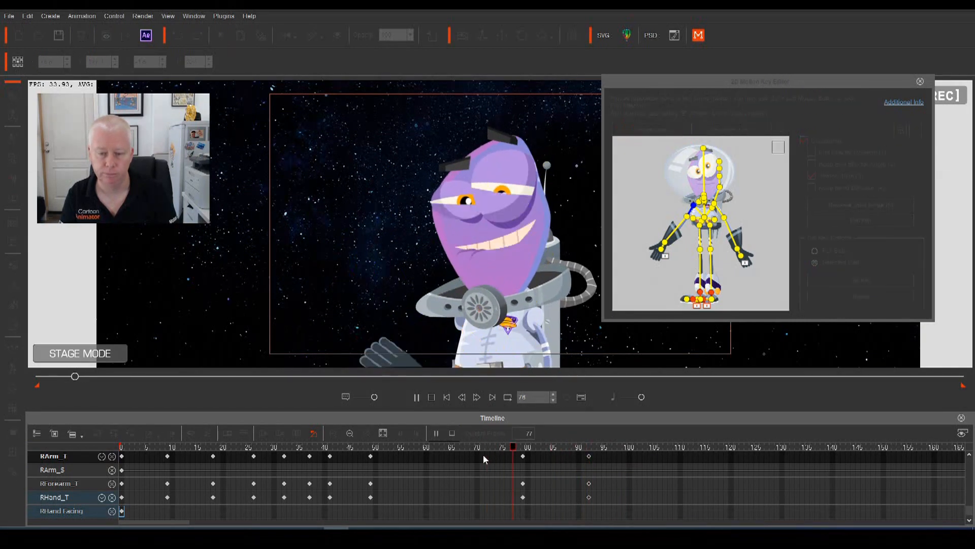
key(space)
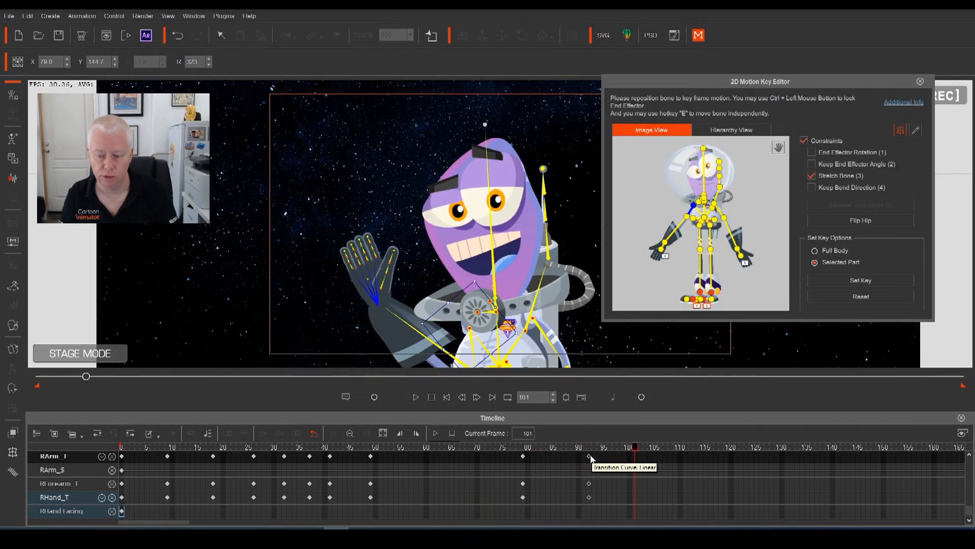
drag(589, 456, 579, 456)
click(487, 447)
key(space)
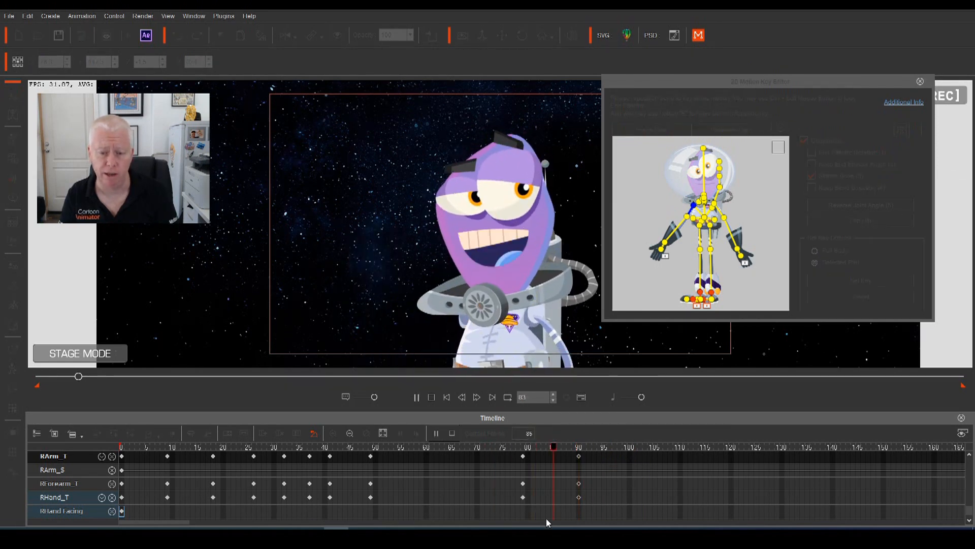
Replay the wave from frames 52 and 71, ending at frame 93
key(space)
click(386, 484)
key(space)
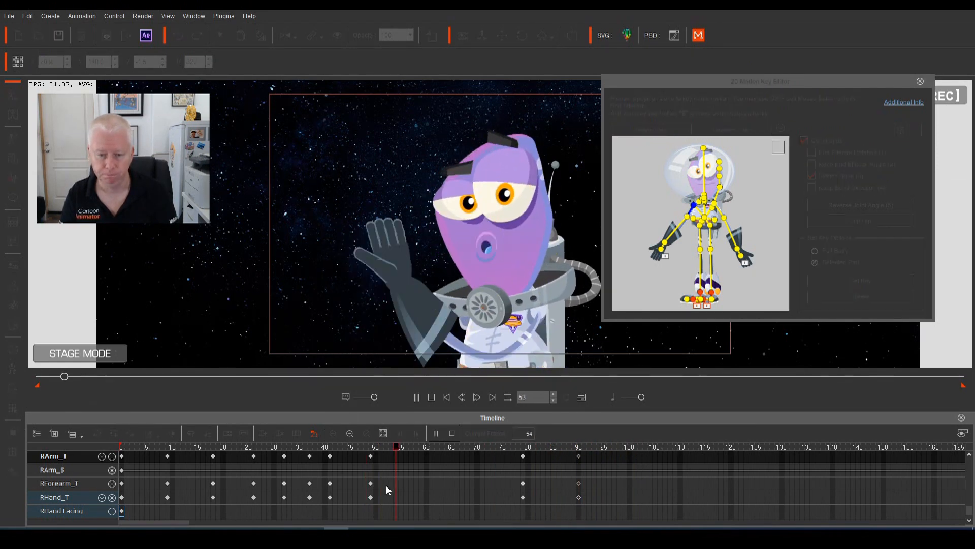
key(space)
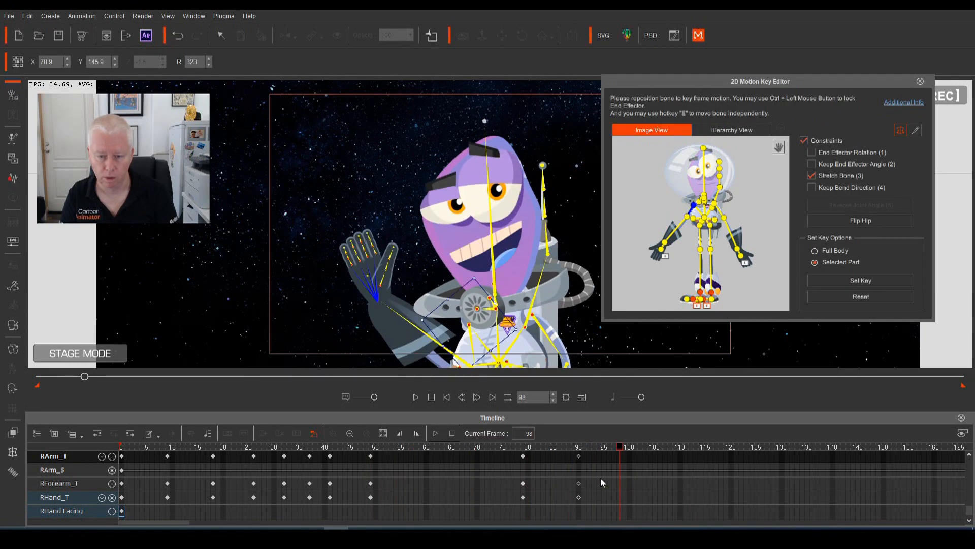
click(486, 471)
key(space)
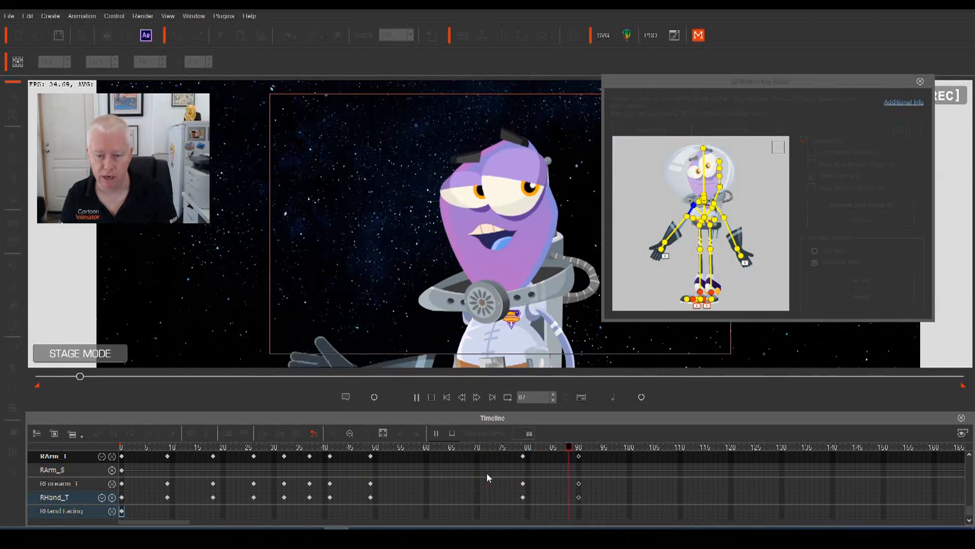
key(space)
drag(624, 453, 593, 478)
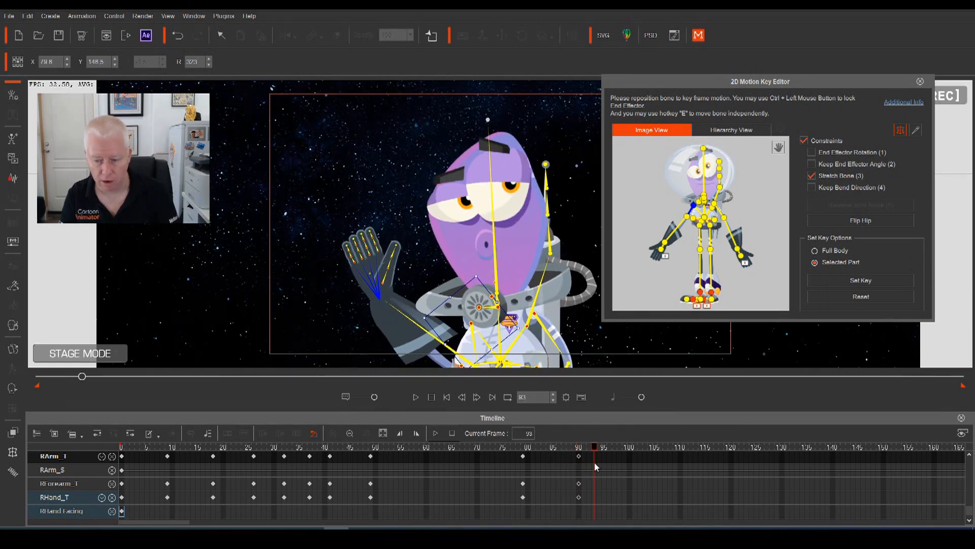
Add RArm_T, RForearm_T and RHand_T keys at frame 93
double_click(593, 458)
double_click(593, 484)
double_click(593, 497)
At frame 97, lower the right hand for the next wave beat and play it back
drag(595, 448, 614, 462)
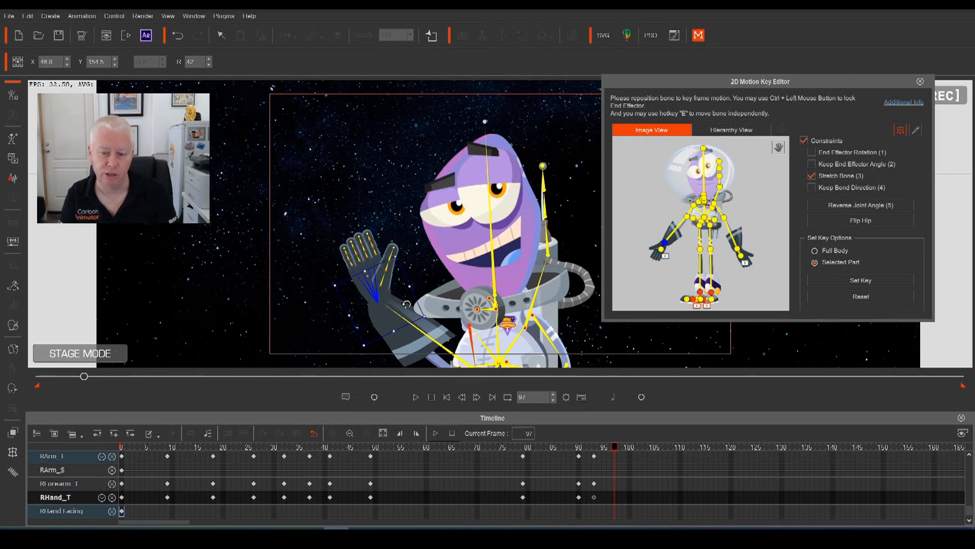
drag(379, 298, 382, 319)
drag(615, 448, 519, 458)
key(space)
key(space)
drag(656, 448, 617, 500)
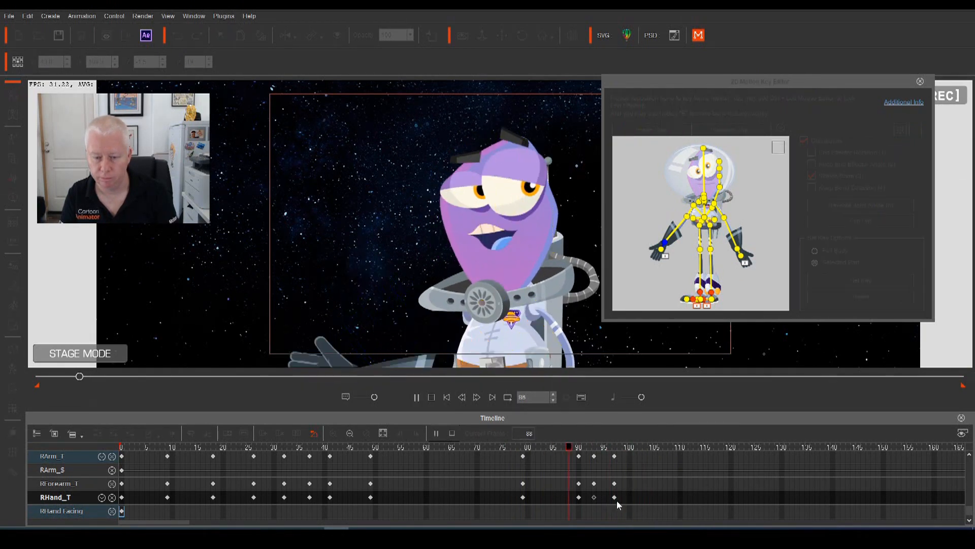
Add RArm_T, RForearm_T and RHand_T keys at frame 100
drag(614, 450, 629, 456)
click(629, 457)
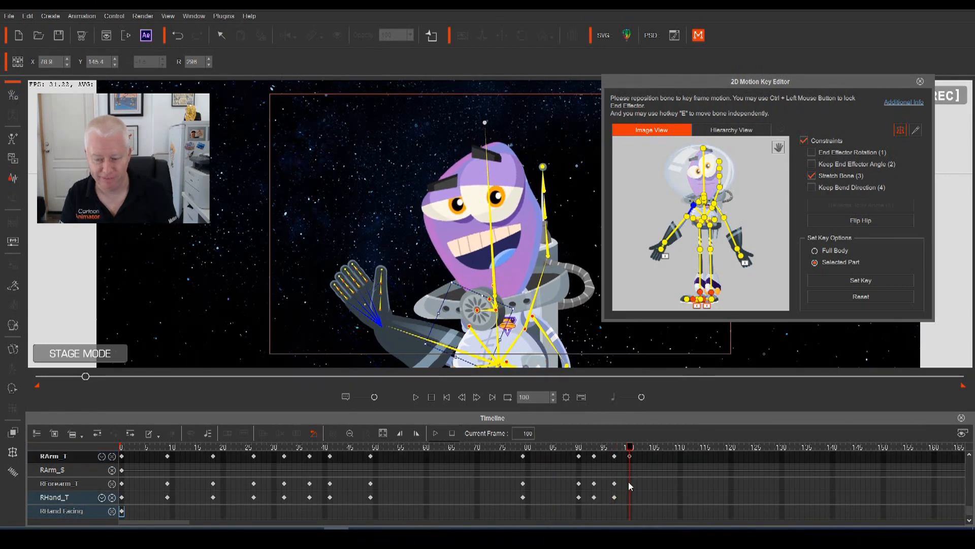
click(629, 484)
click(630, 496)
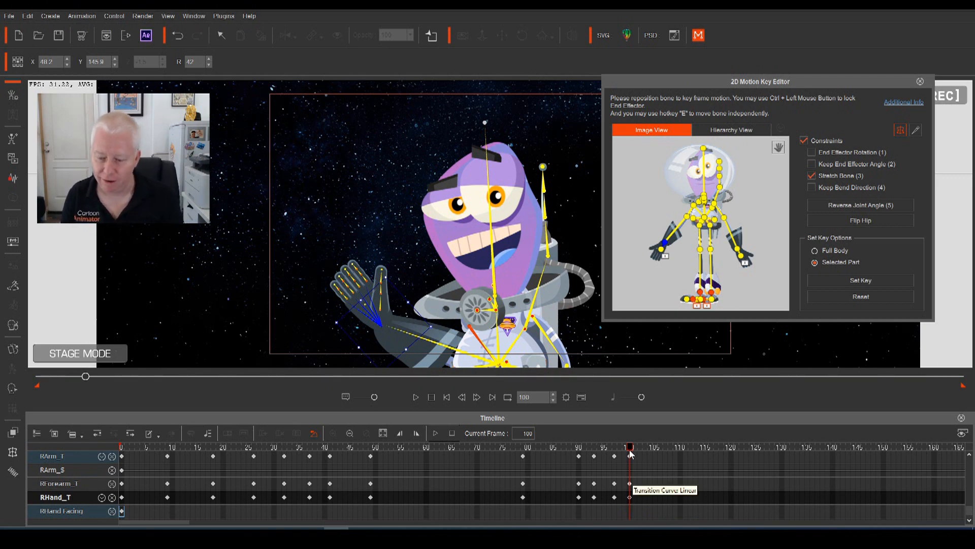
At frame 106, swing the right hand and arm down sideways, then review the motion
click(648, 457)
drag(647, 456, 659, 464)
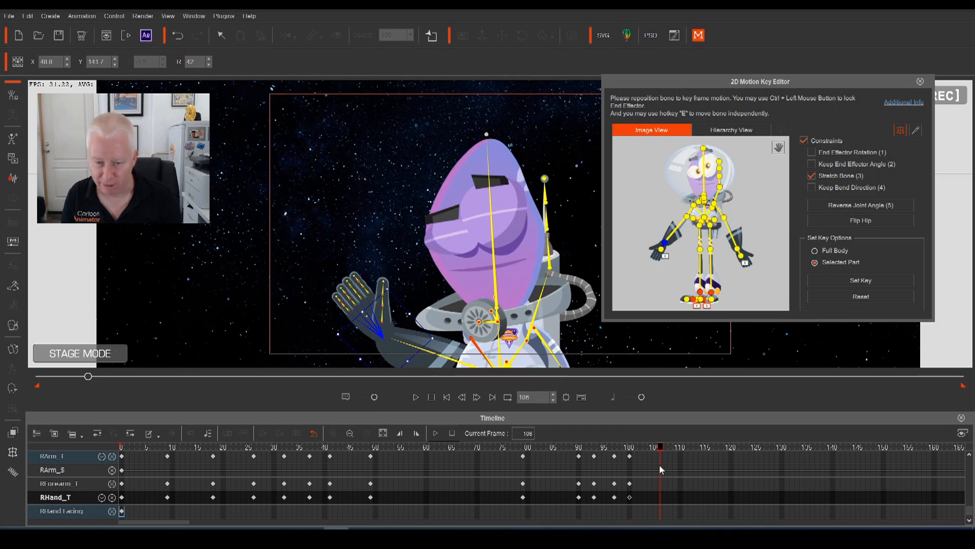
drag(378, 334, 346, 389)
drag(364, 333, 359, 376)
drag(655, 450, 525, 455)
key(space)
key(space)
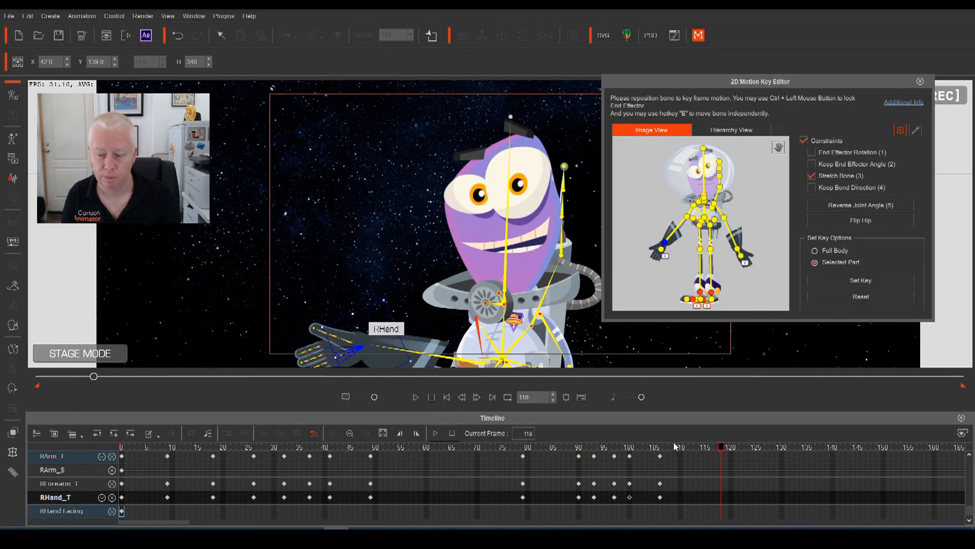
Add hold keys on the RArm_T, RForearm_T and RHand_T tracks at frame 108
drag(722, 449, 674, 477)
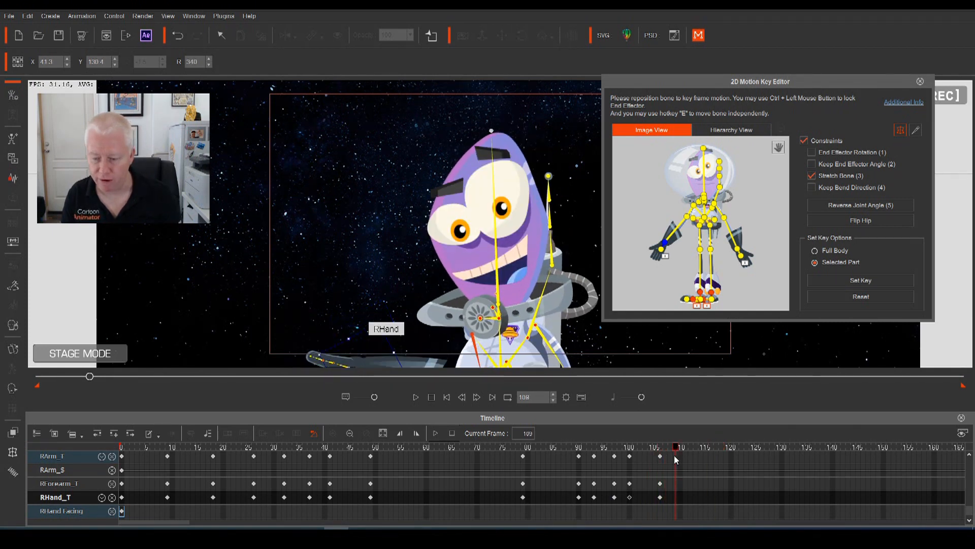
double_click(674, 456)
double_click(675, 483)
double_click(675, 499)
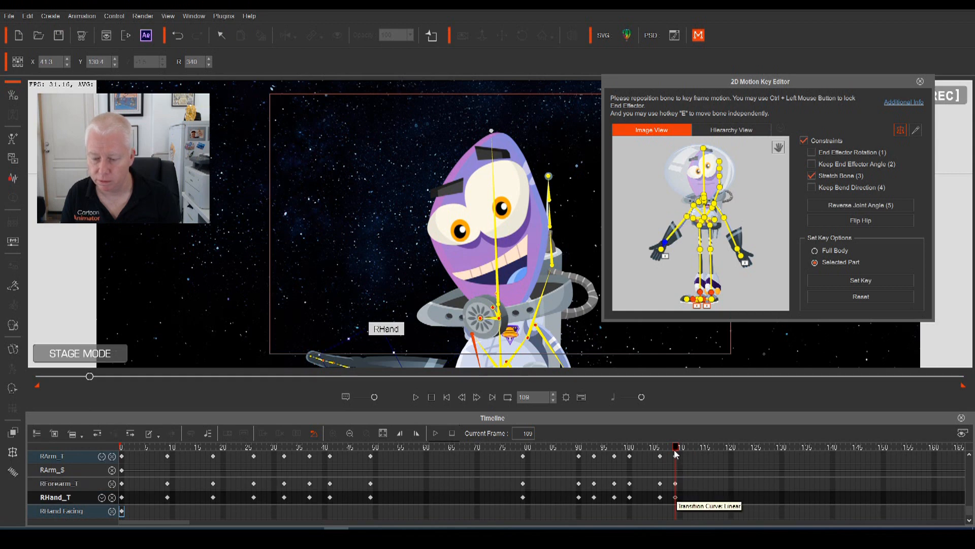
drag(676, 450, 721, 457)
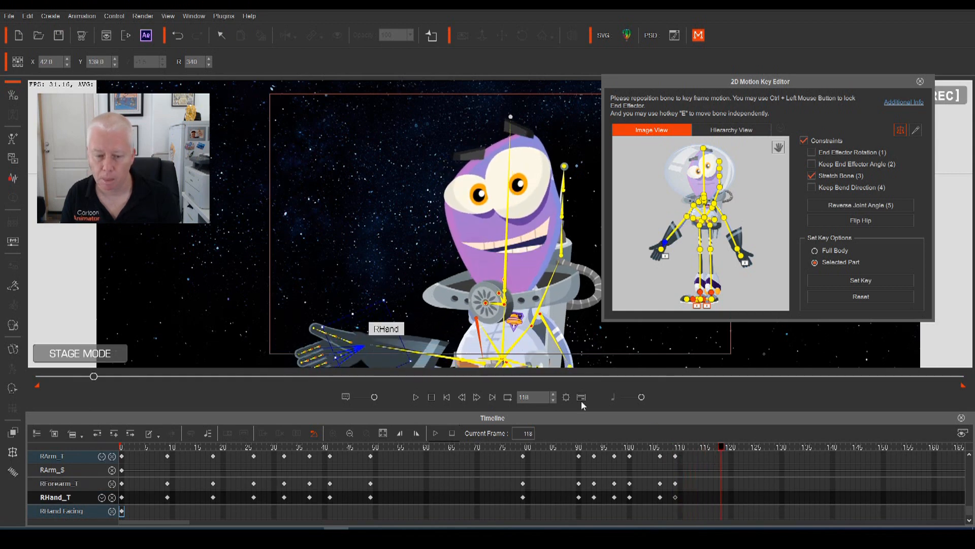
At frame 118, raise the right arm high with the hand upright, bone stretching off
drag(360, 346, 338, 153)
drag(361, 117, 373, 136)
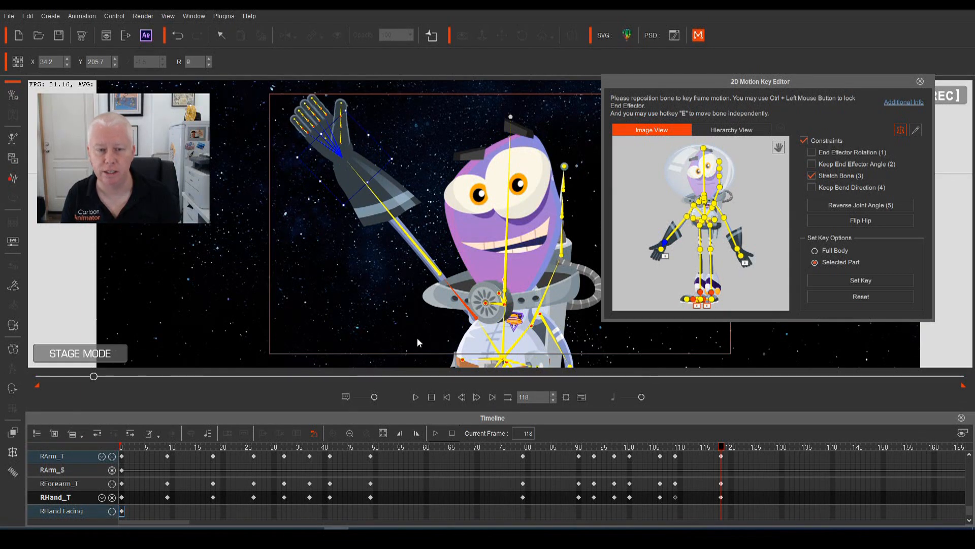
drag(333, 152, 332, 161)
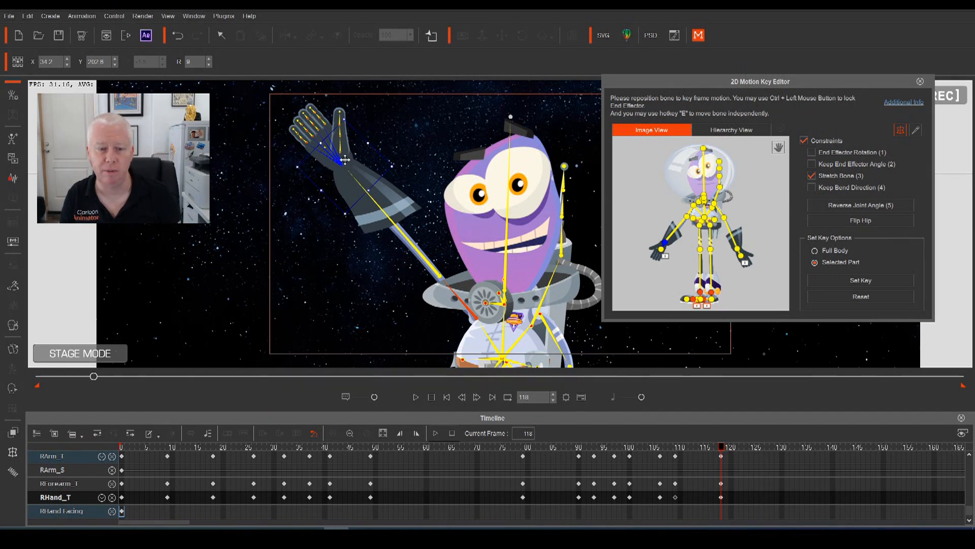
drag(345, 161, 357, 199)
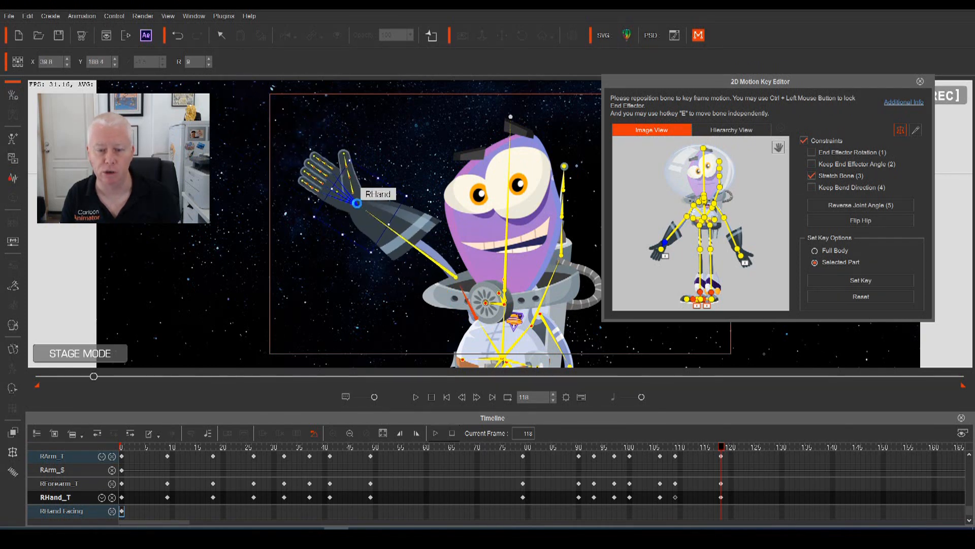
click(812, 176)
drag(350, 205, 358, 178)
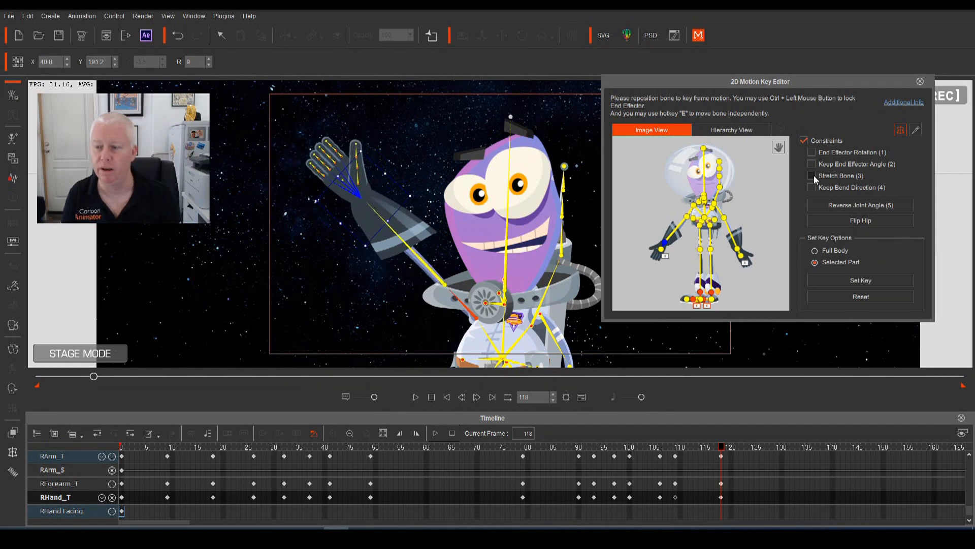
drag(355, 193, 343, 177)
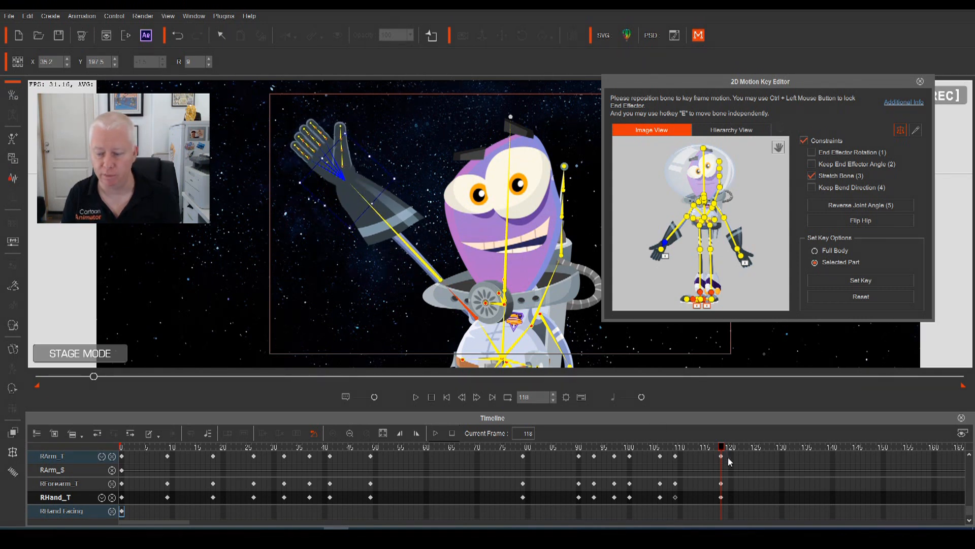
Move the raised-arm keys from frame 118 to frame 115 and check the timing
click(557, 451)
key(space)
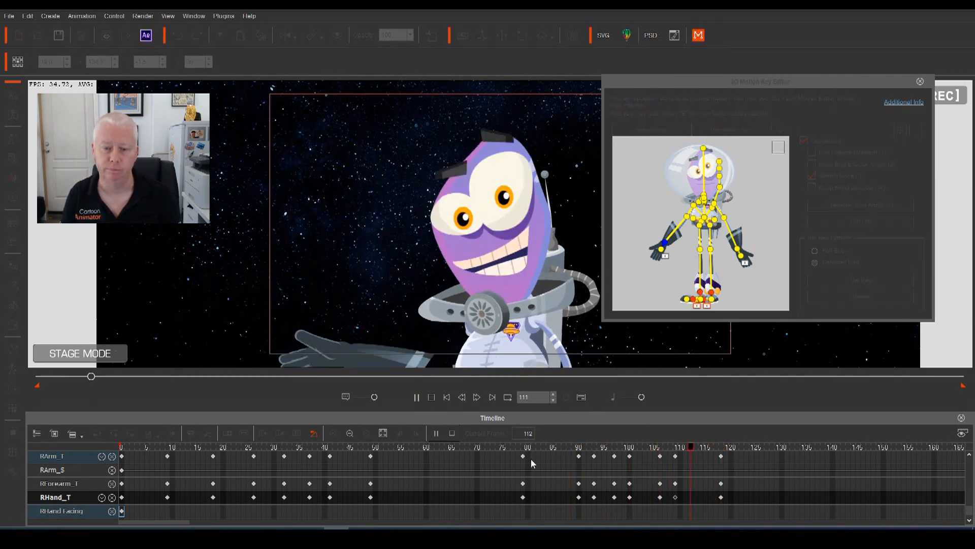
key(space)
drag(753, 523, 757, 524)
drag(721, 456, 641, 456)
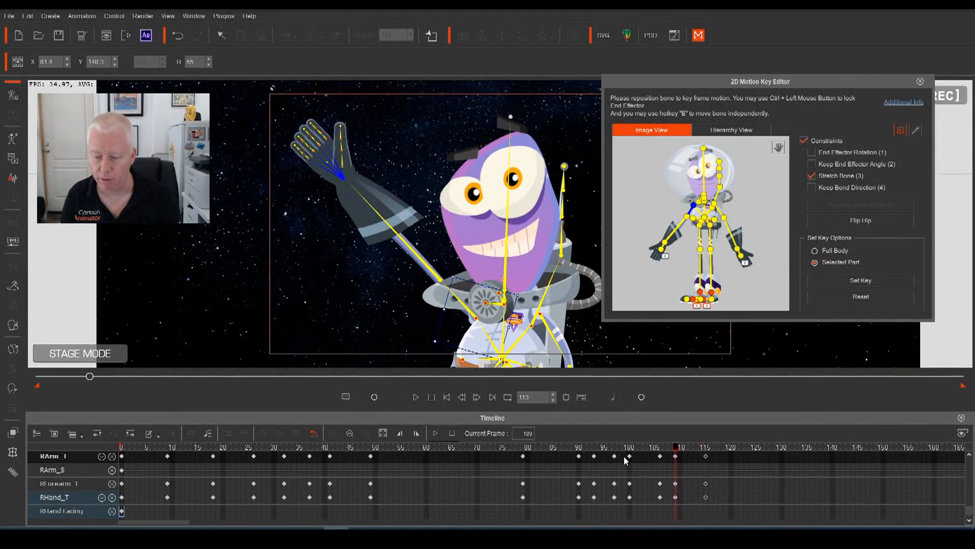
key(space)
key(space)
drag(761, 459, 703, 504)
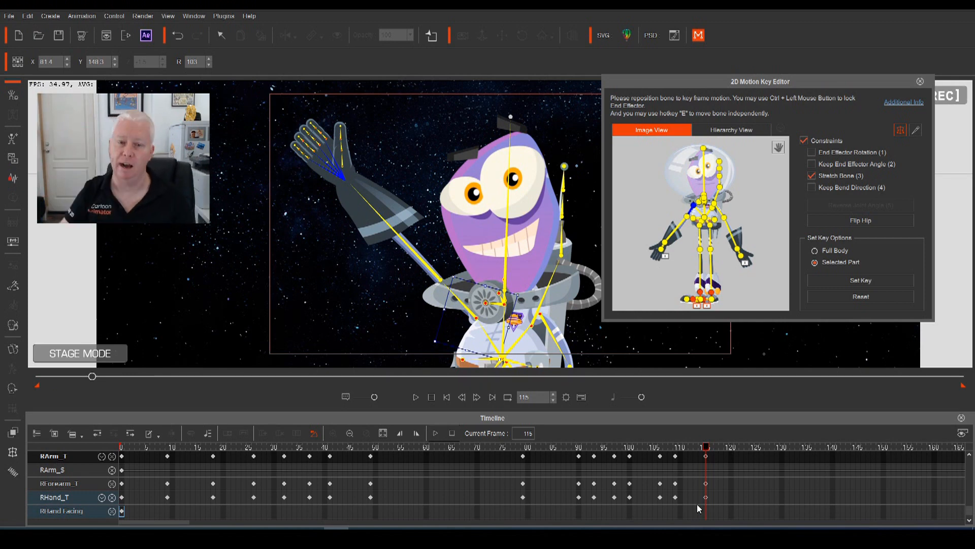
click(690, 447)
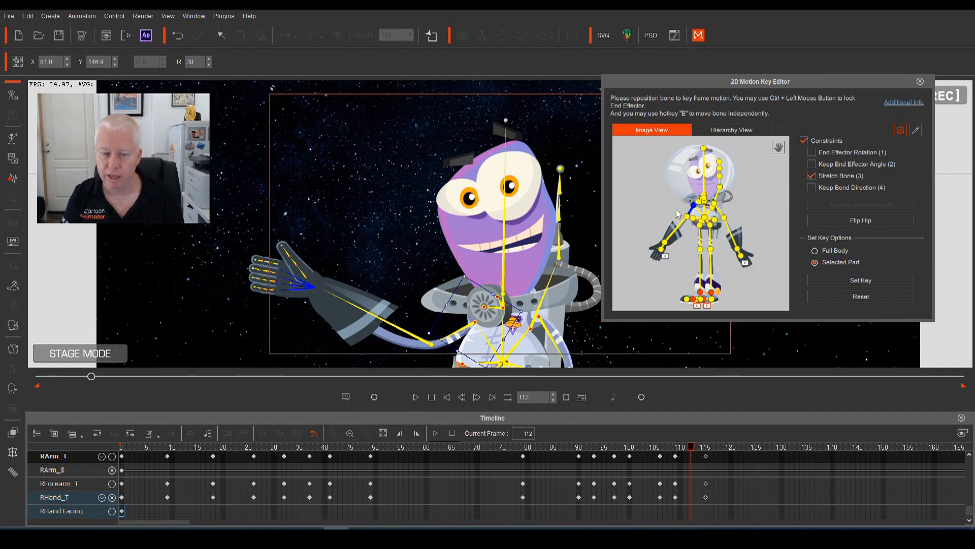
At frame 112, raise the right arm slightly and review it against frame 108
click(310, 285)
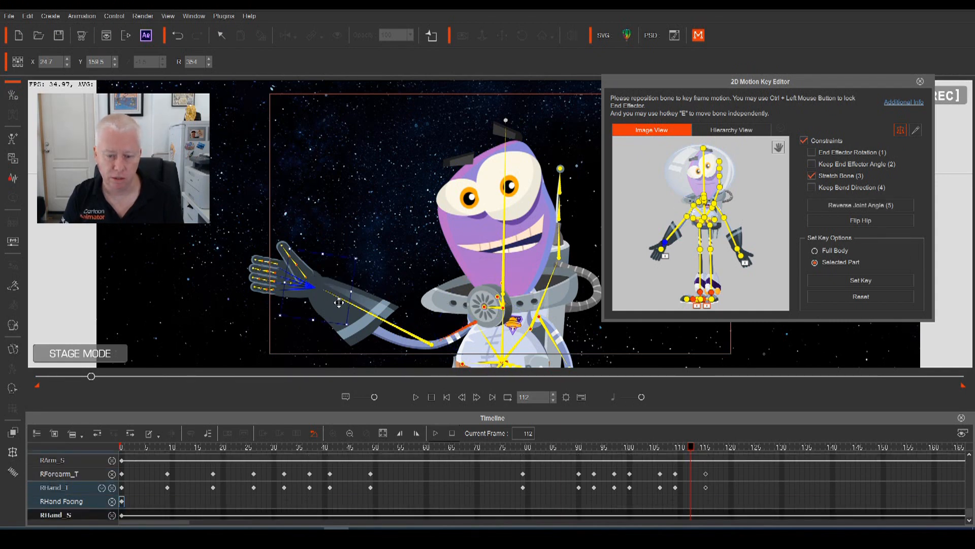
drag(313, 285, 374, 285)
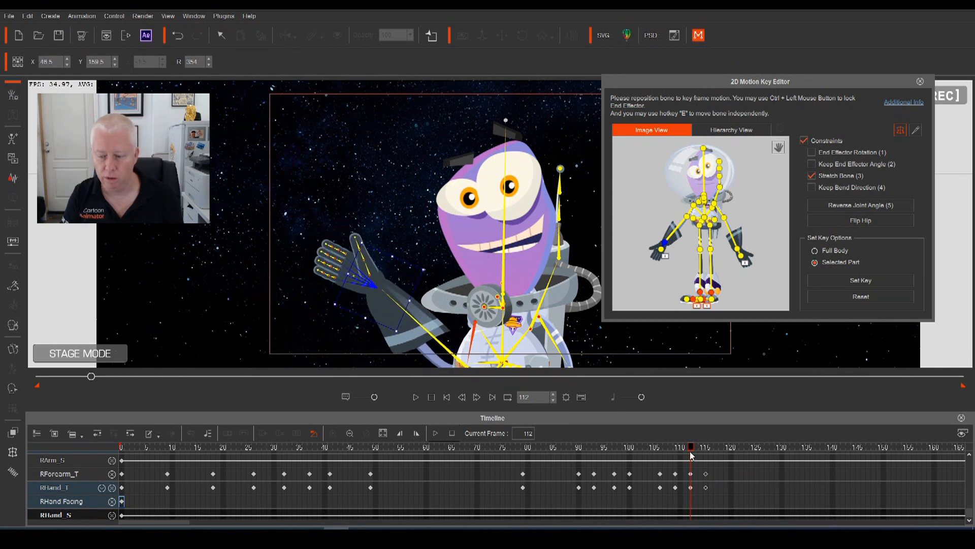
drag(690, 449, 618, 468)
key(space)
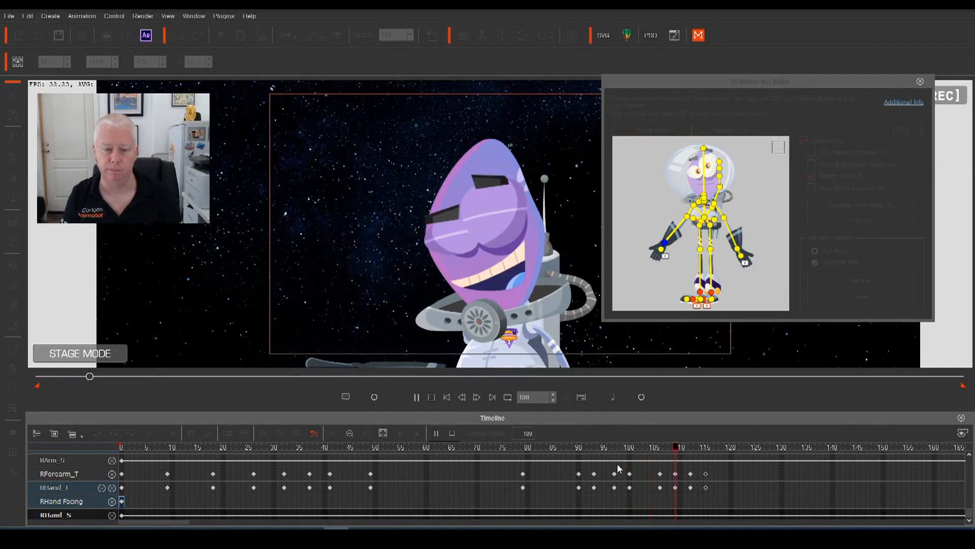
key(space)
Play the whole wave from the start, close the bone editor and return to frame 0
drag(790, 450, 619, 481)
key(space)
key(space)
drag(759, 452, 23, 491)
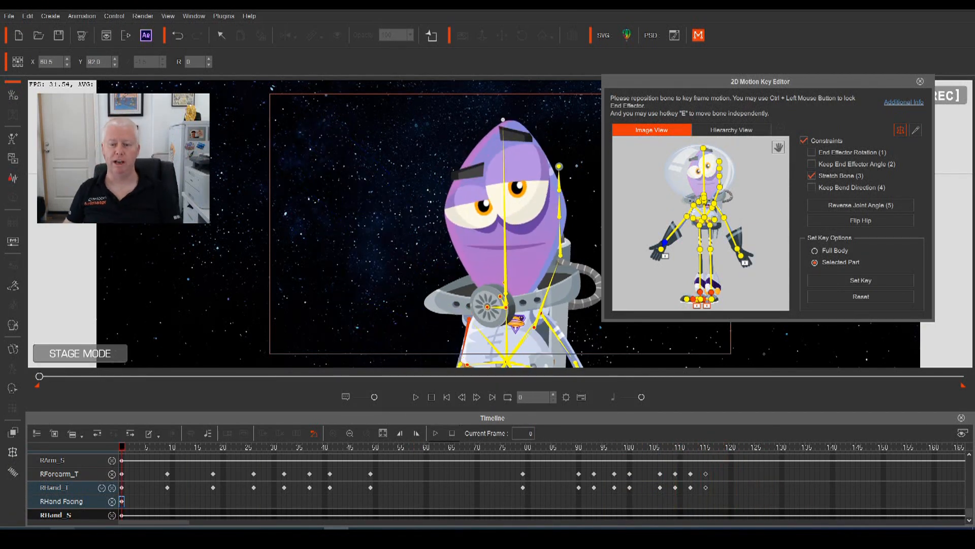
key(space)
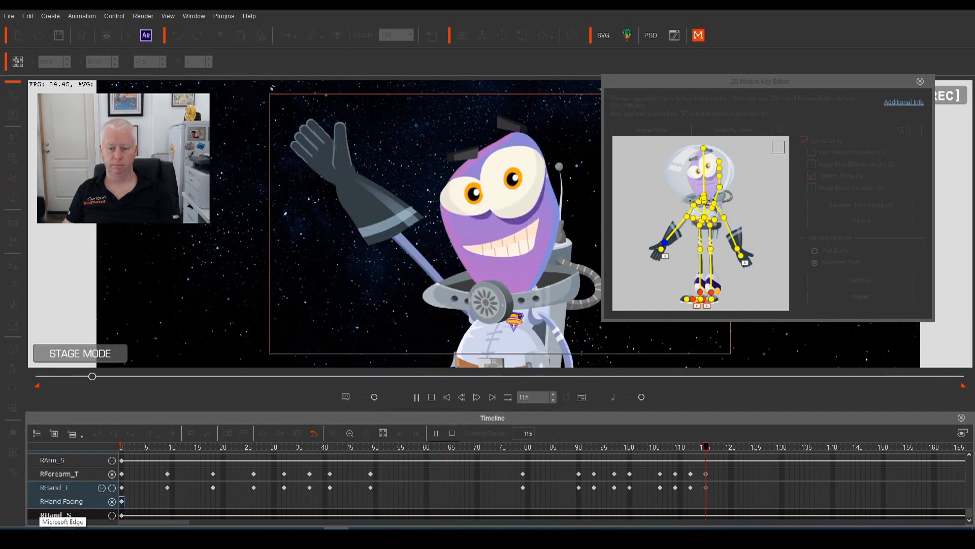
key(space)
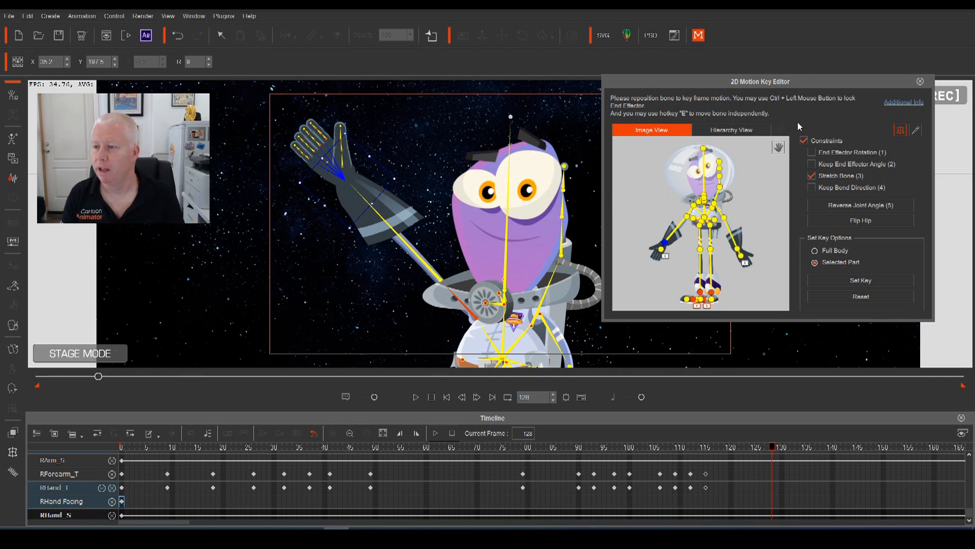
click(919, 81)
drag(770, 445, 69, 476)
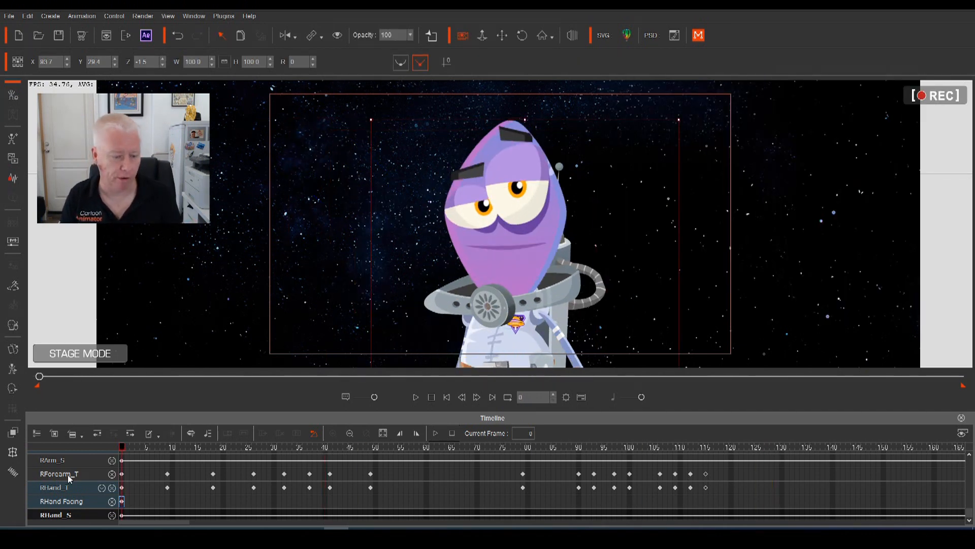
Switch the Collar and Helmet parts to their Normal sprites in the Sprite Editor
click(14, 349)
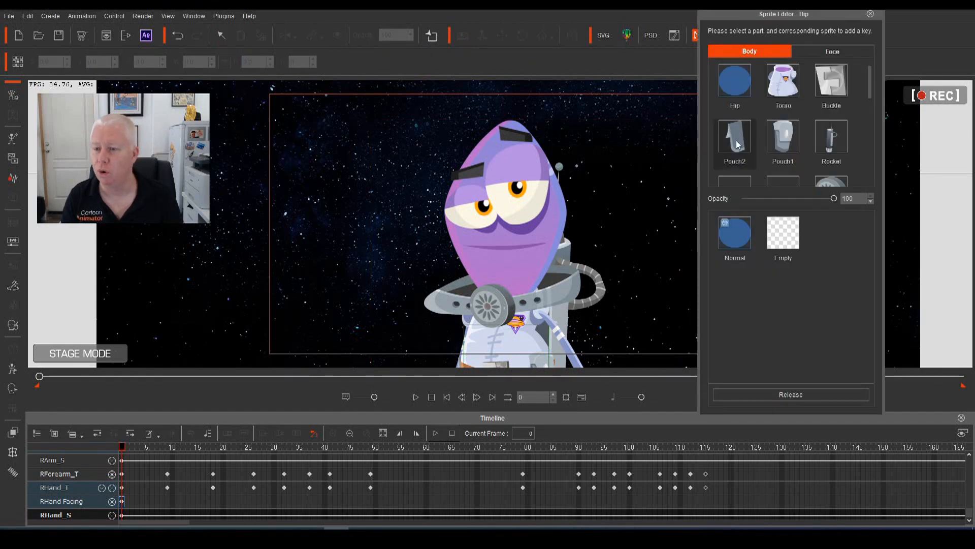
click(734, 182)
click(737, 237)
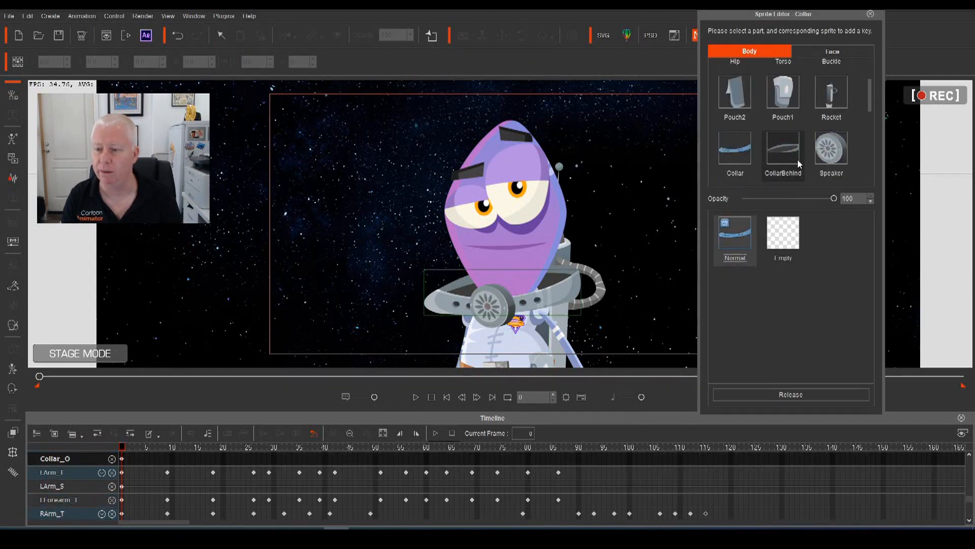
scroll(772, 142, down, 4)
click(735, 83)
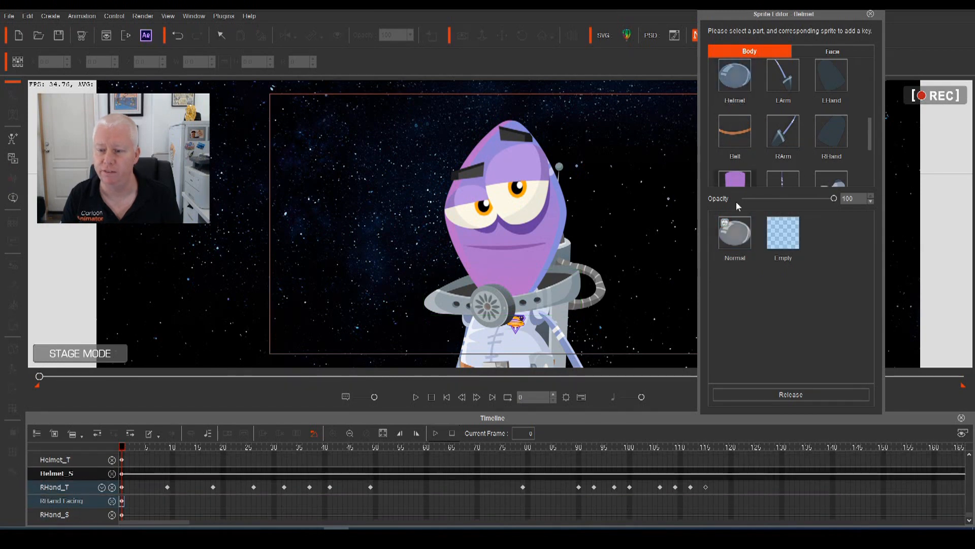
click(735, 237)
click(870, 14)
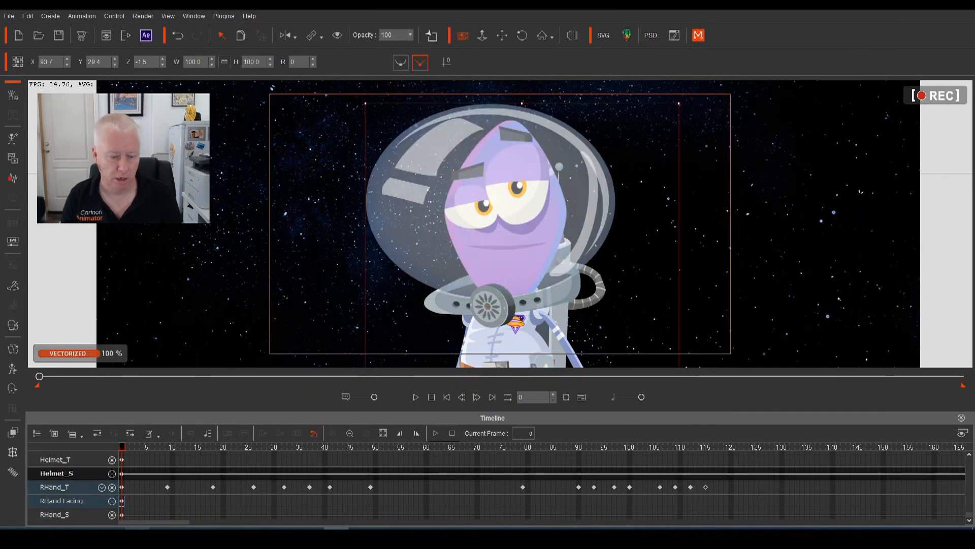
click(123, 459)
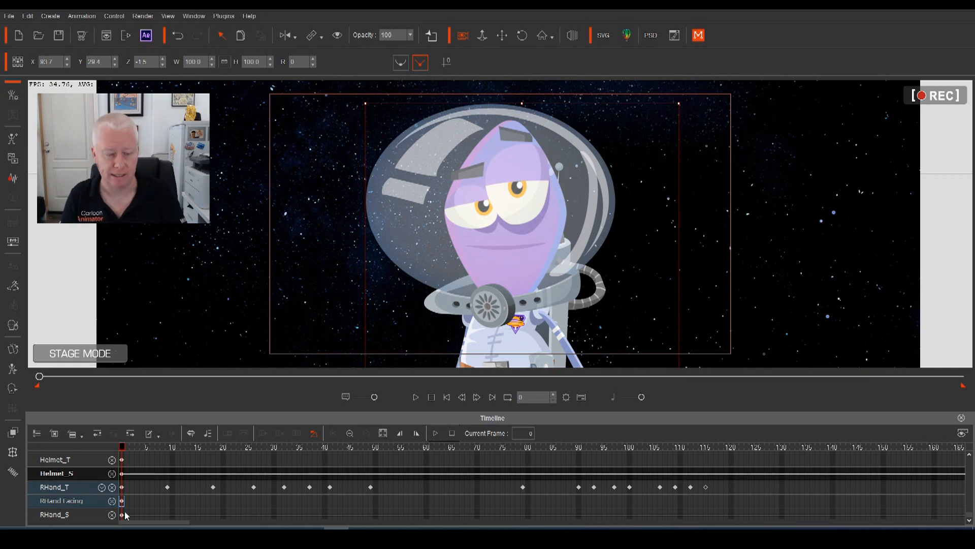
key(space)
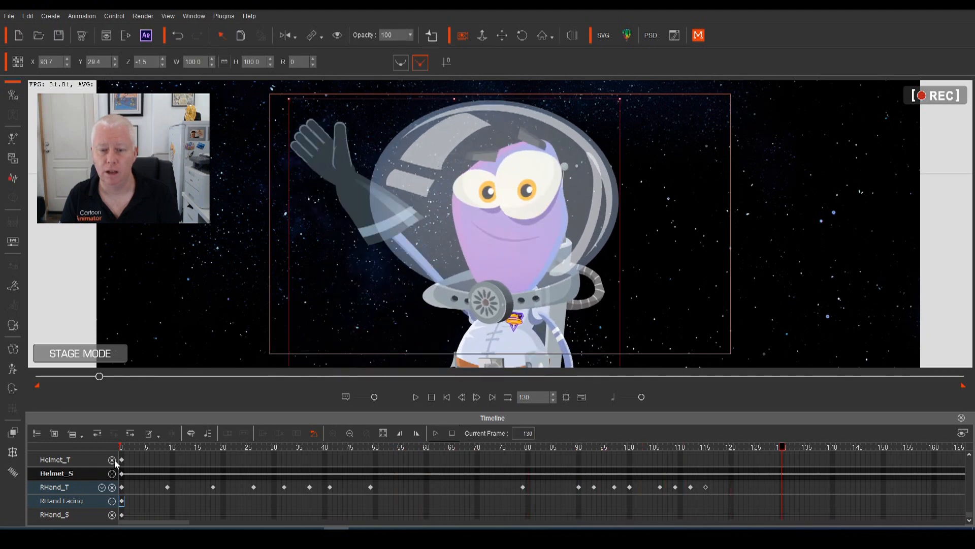
click(142, 449)
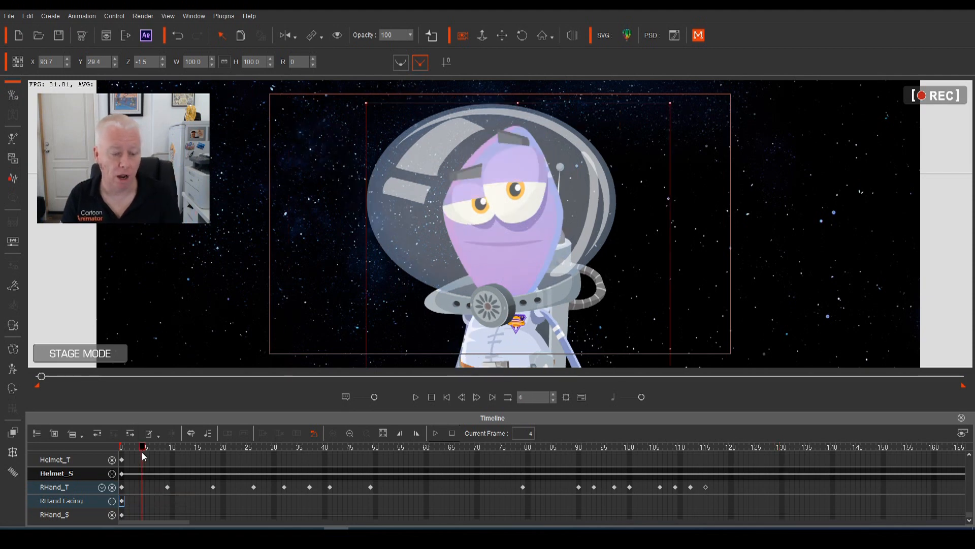
drag(145, 449, 90, 457)
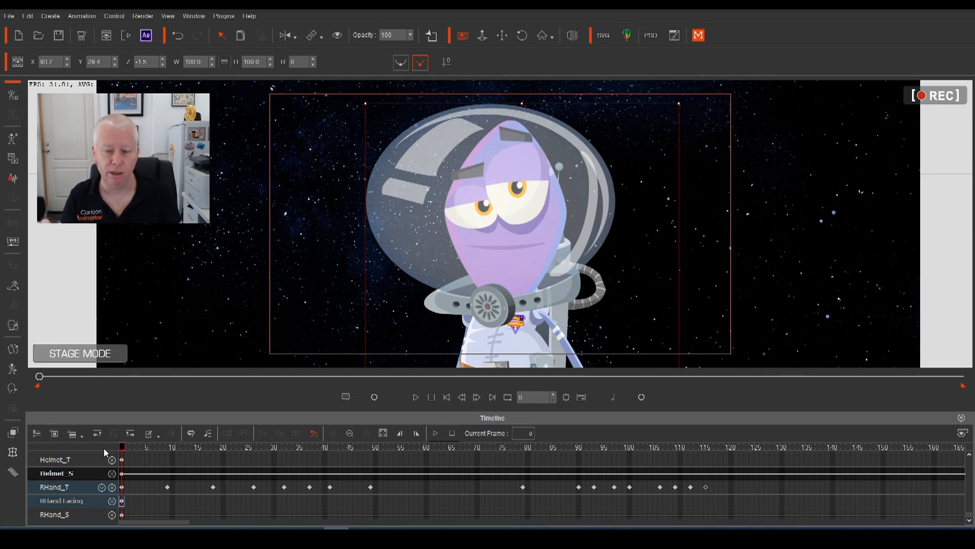
Reopen the bone editor, bring the right-hand tracks into view and select RFinger_T near frame 85
click(13, 369)
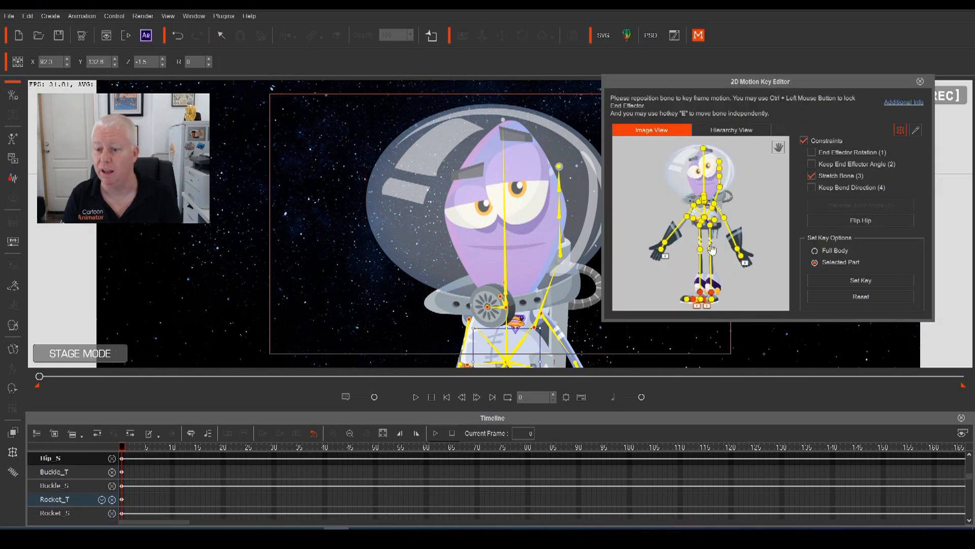
click(664, 245)
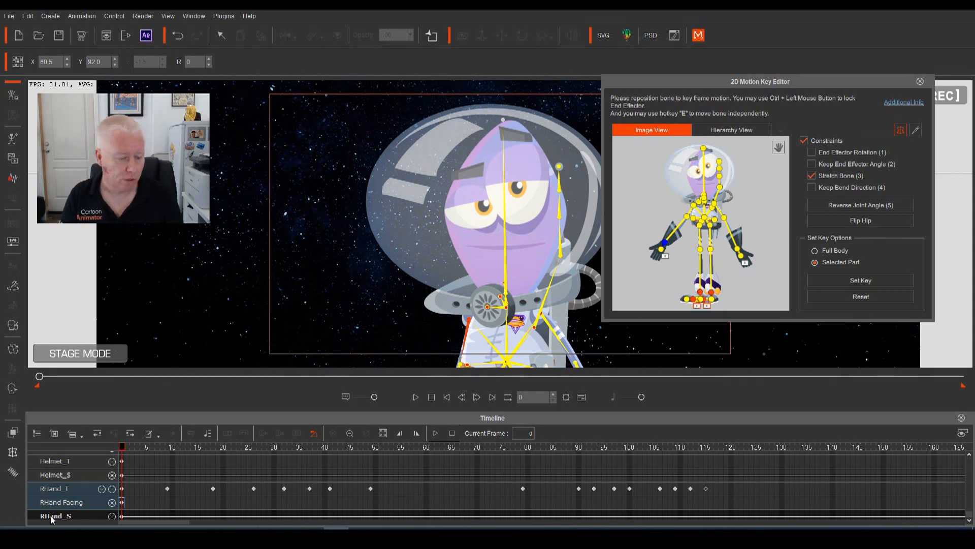
scroll(514, 503, up, 3)
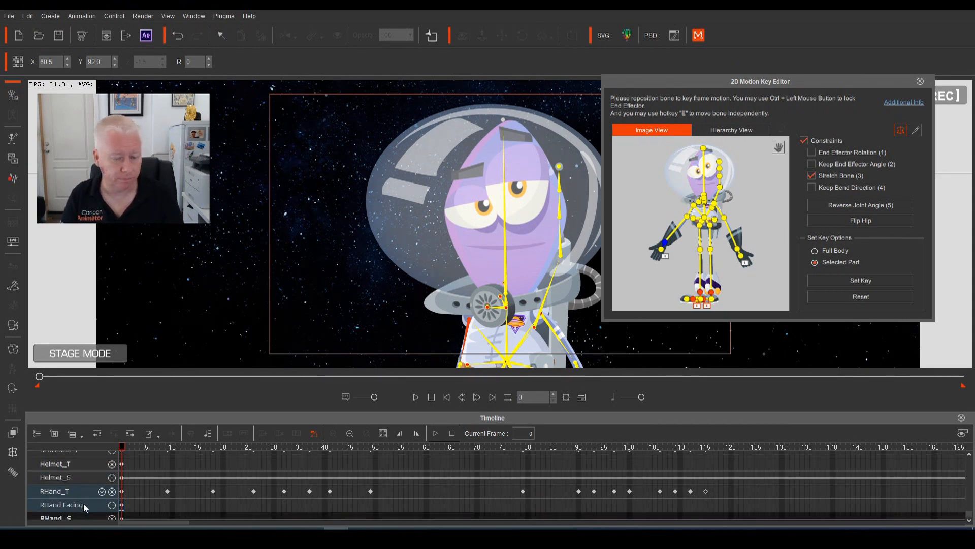
scroll(88, 484, up, 10)
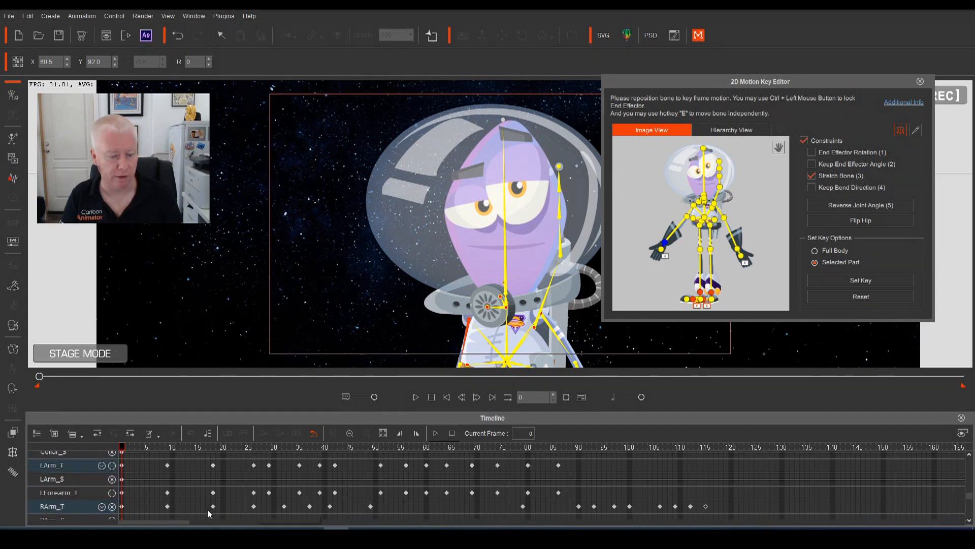
scroll(89, 483, up, 8)
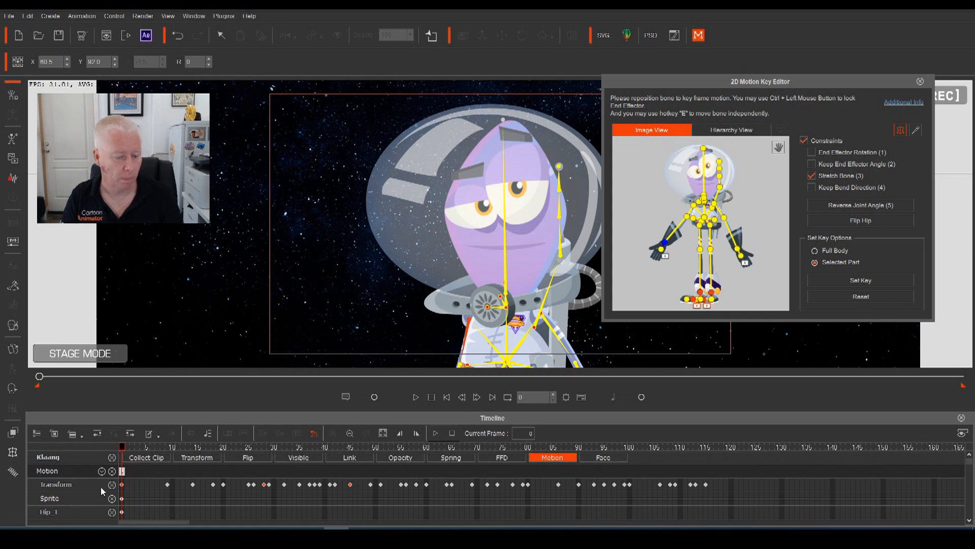
click(101, 471)
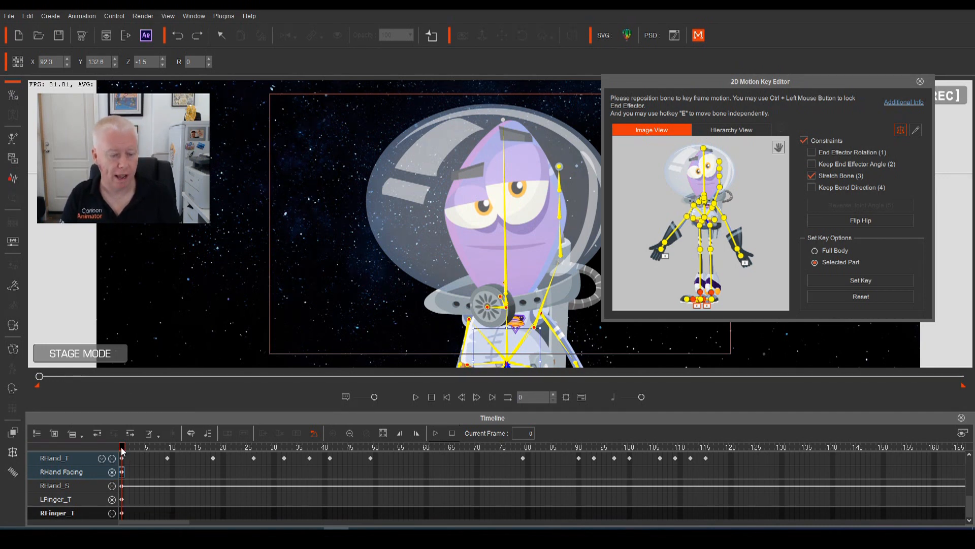
drag(122, 450, 558, 467)
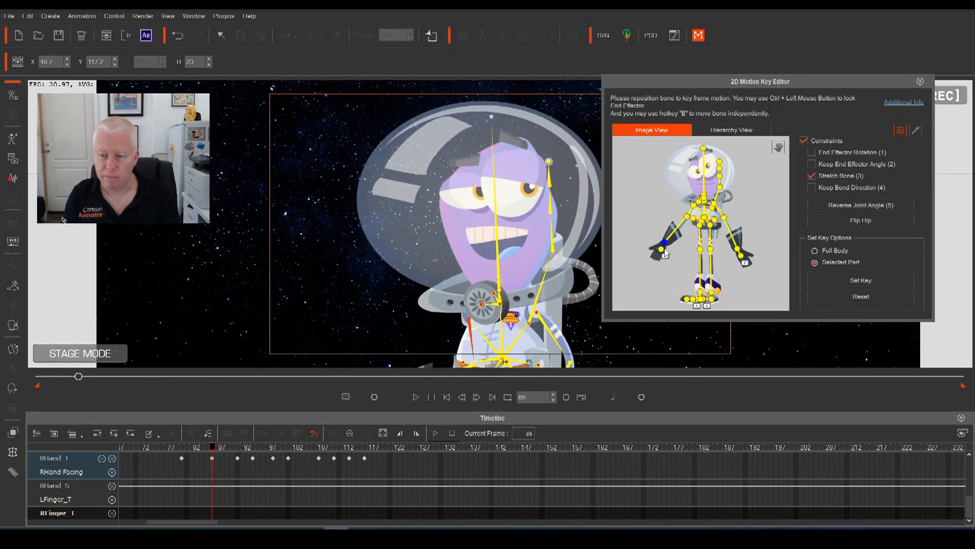
click(666, 246)
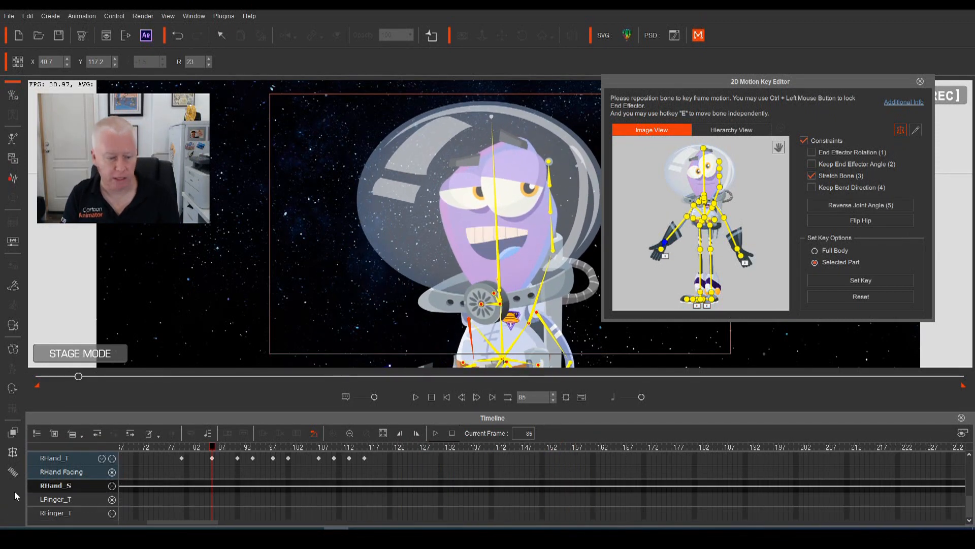
click(52, 513)
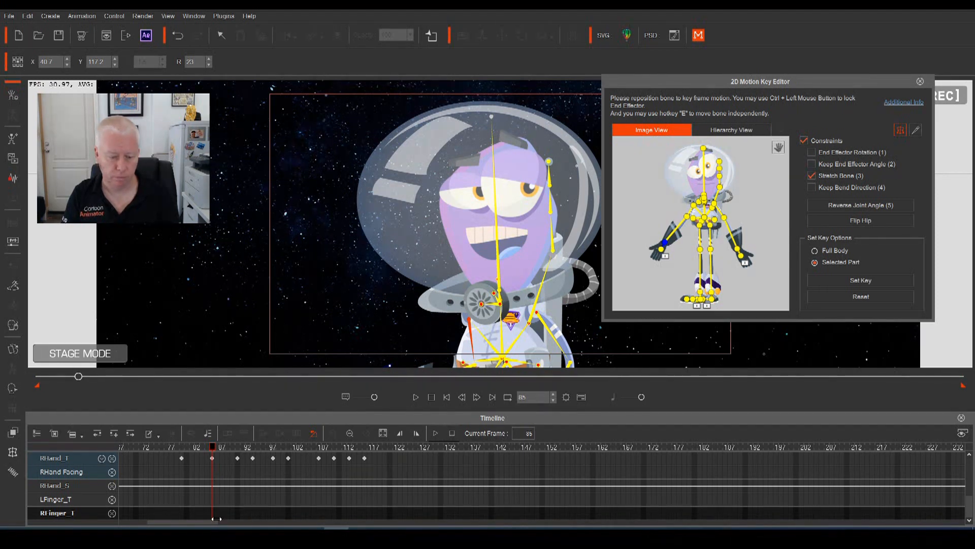
Apply hand poses to RHand: Grab_B at frame 85 and a fist at frame 90
click(779, 147)
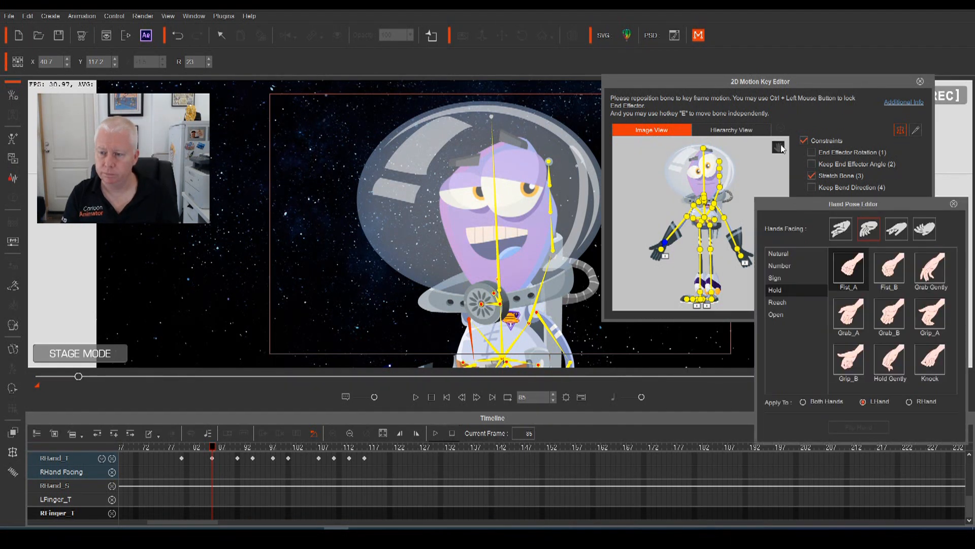
mouse_move(212, 446)
mouse_down()
mouse_move(222, 446)
mouse_move(212, 445)
mouse_up()
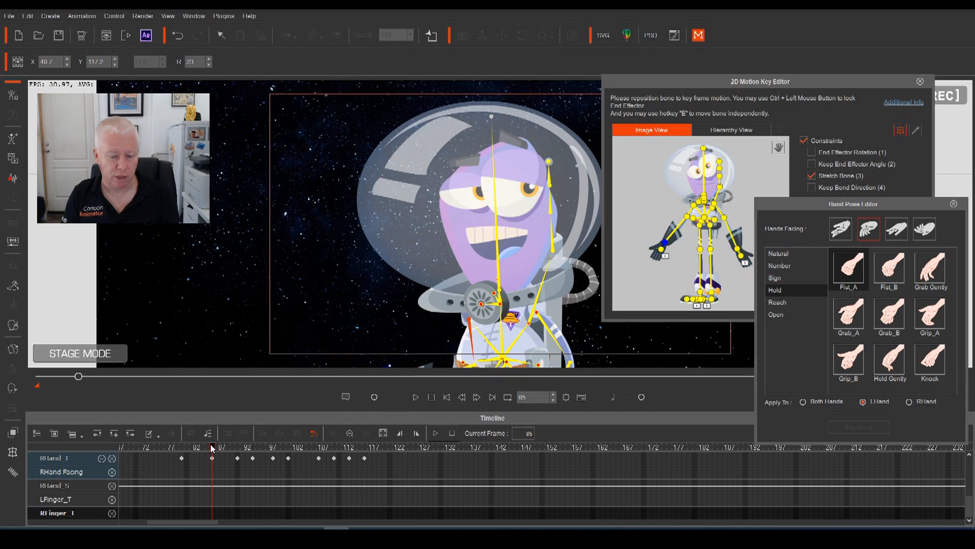
click(910, 402)
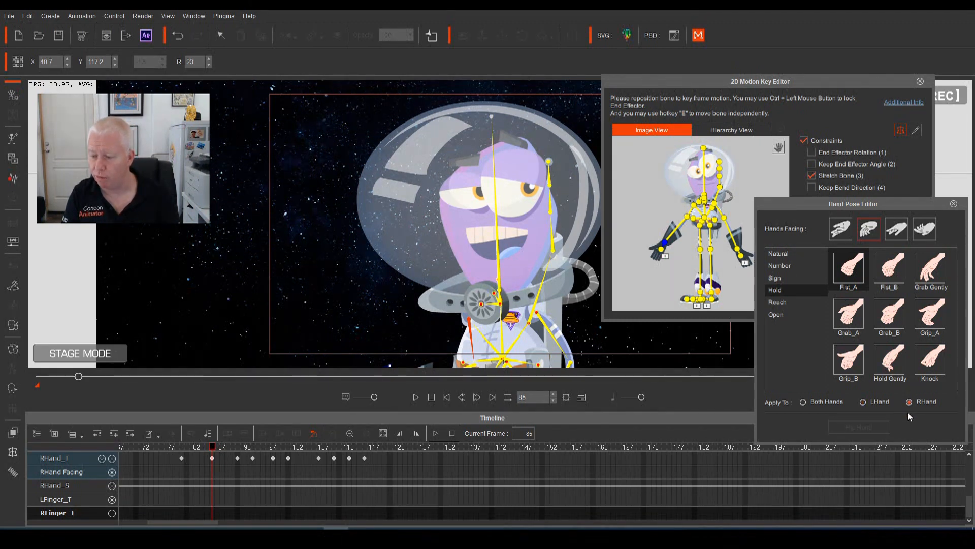
click(878, 319)
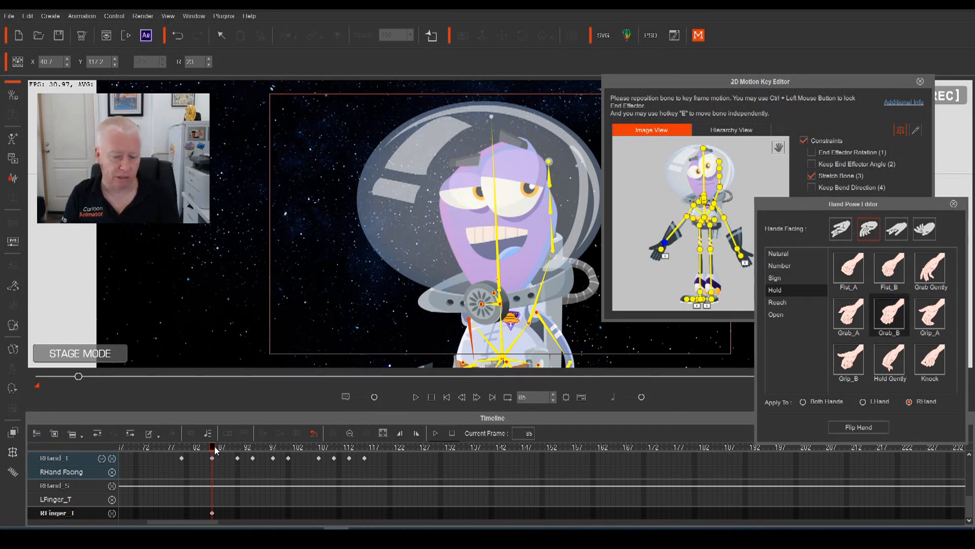
drag(215, 450, 241, 460)
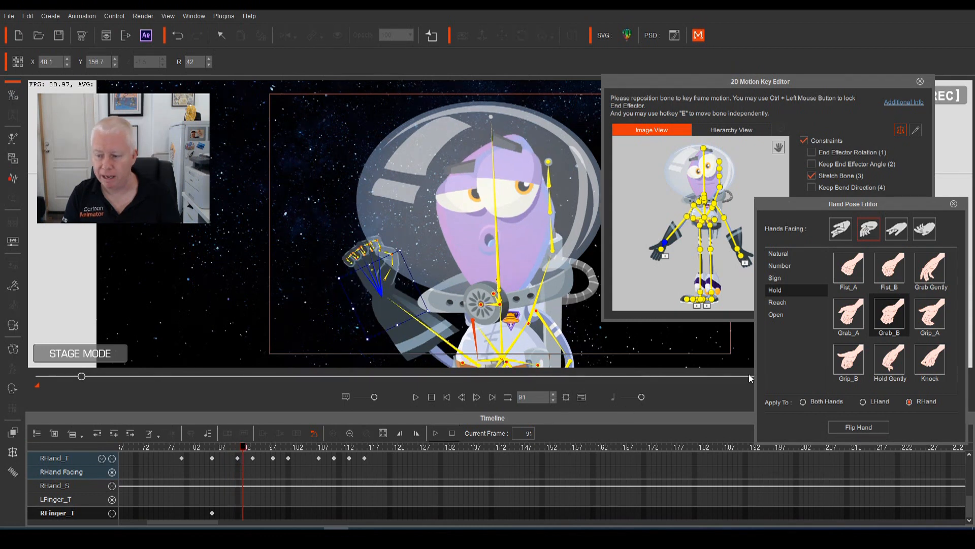
click(850, 265)
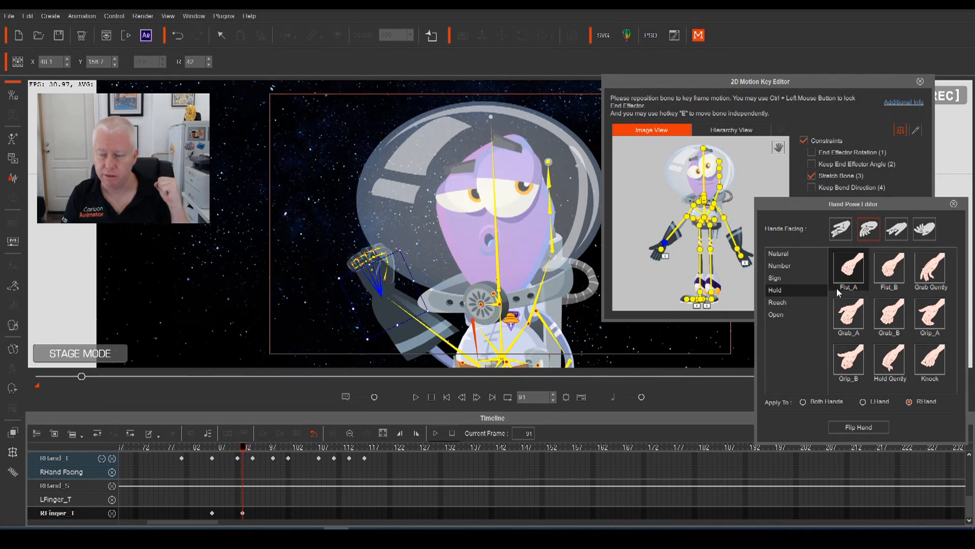
Key the Fist_A pose at frame 97, then advance to frame 116
drag(242, 450, 212, 464)
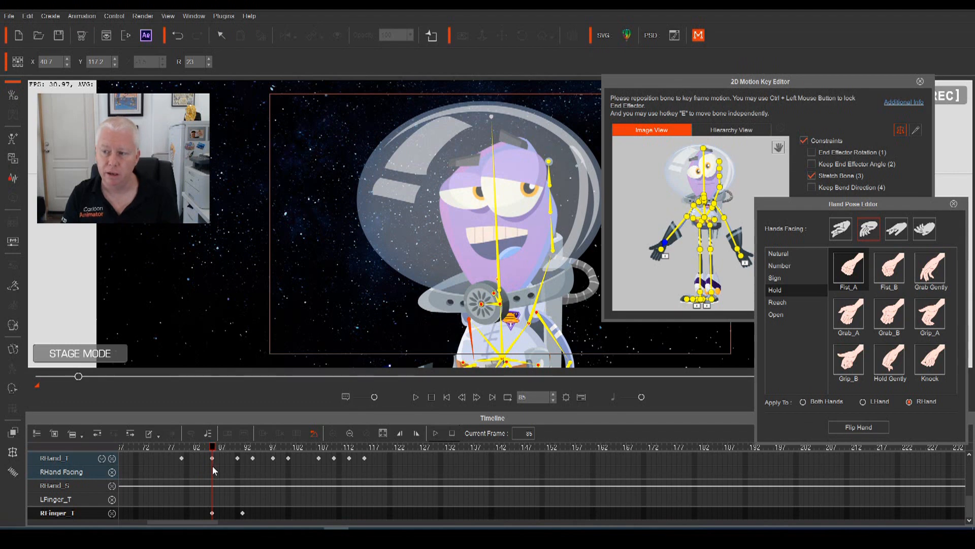
drag(212, 465, 285, 496)
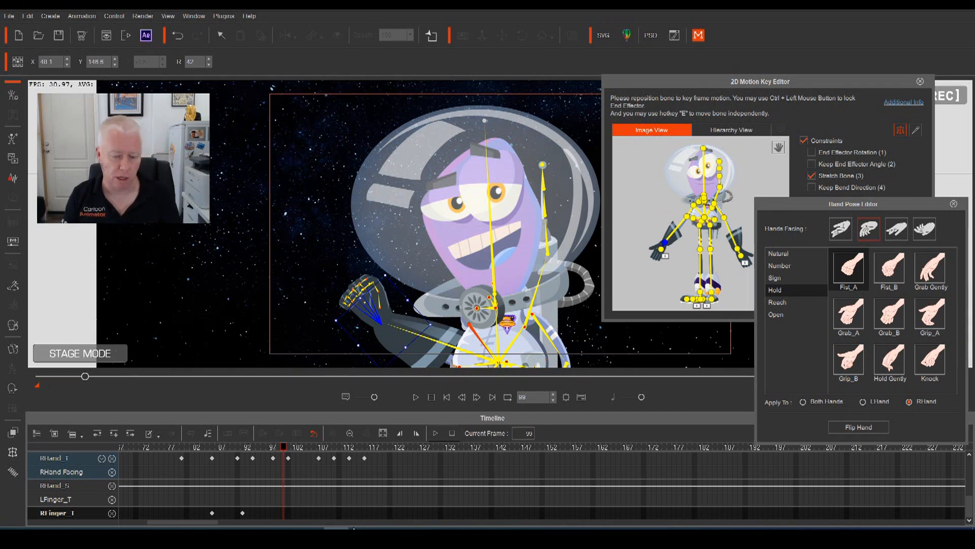
drag(282, 446, 274, 467)
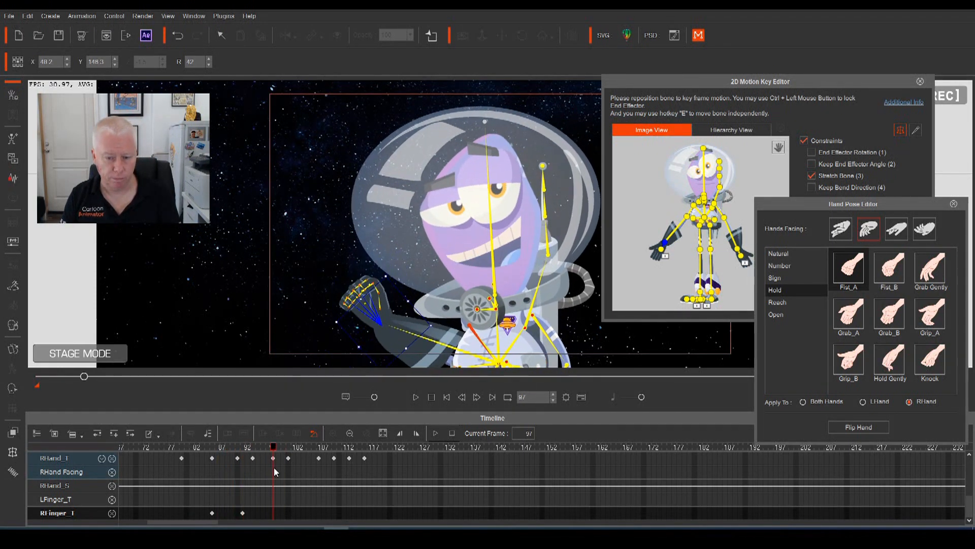
click(886, 277)
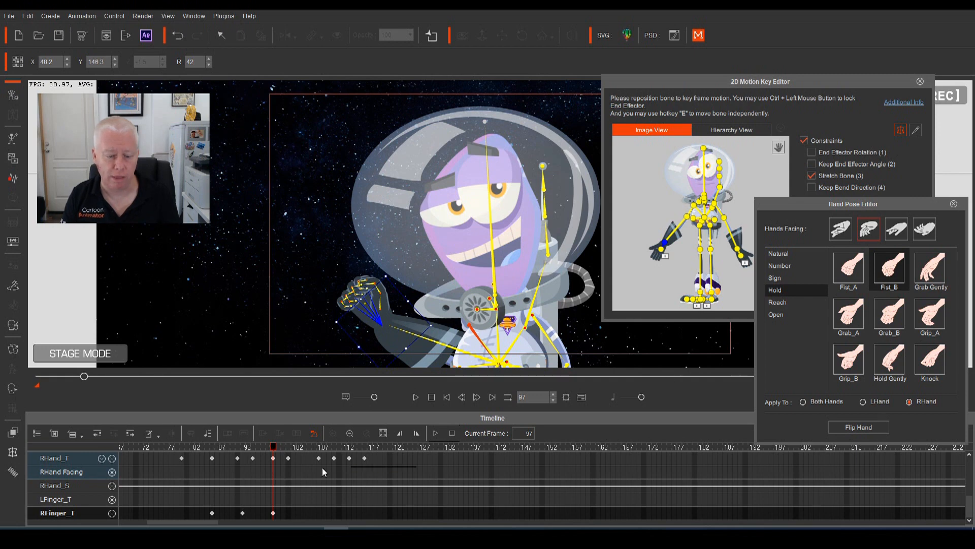
click(242, 513)
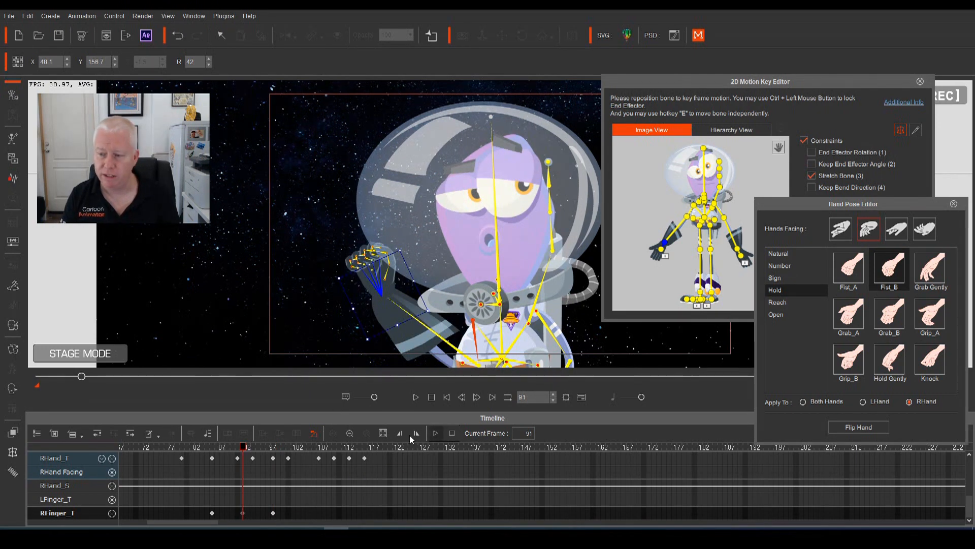
drag(250, 449, 273, 449)
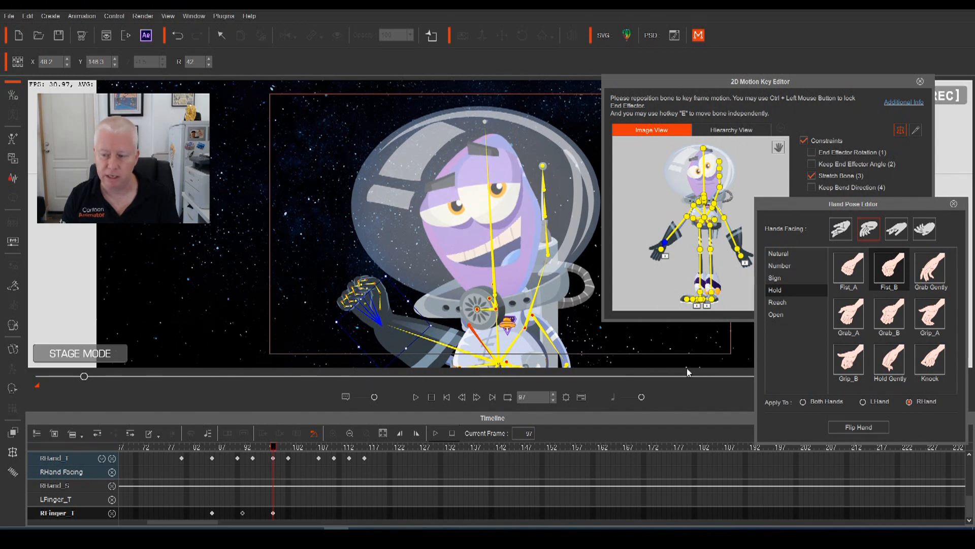
click(849, 278)
drag(273, 460, 350, 460)
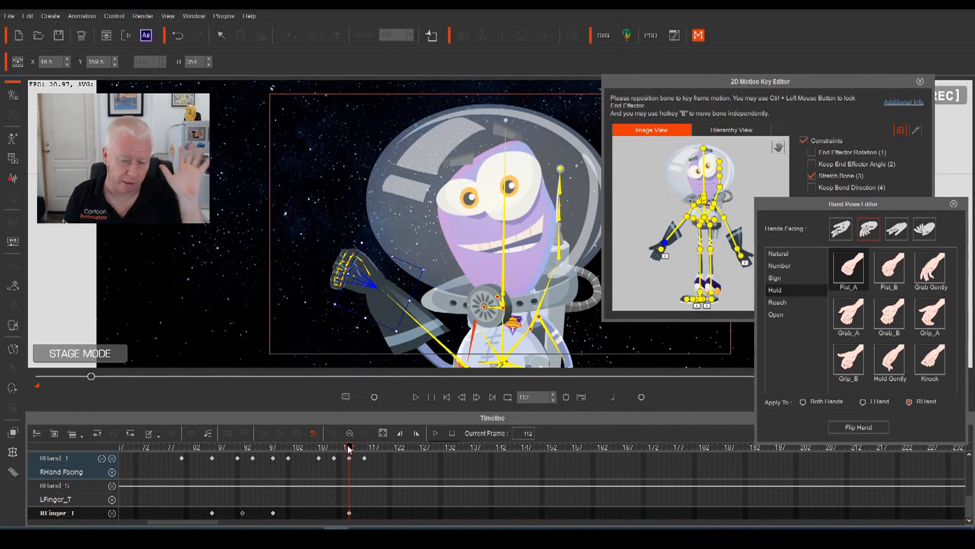
drag(352, 449, 371, 456)
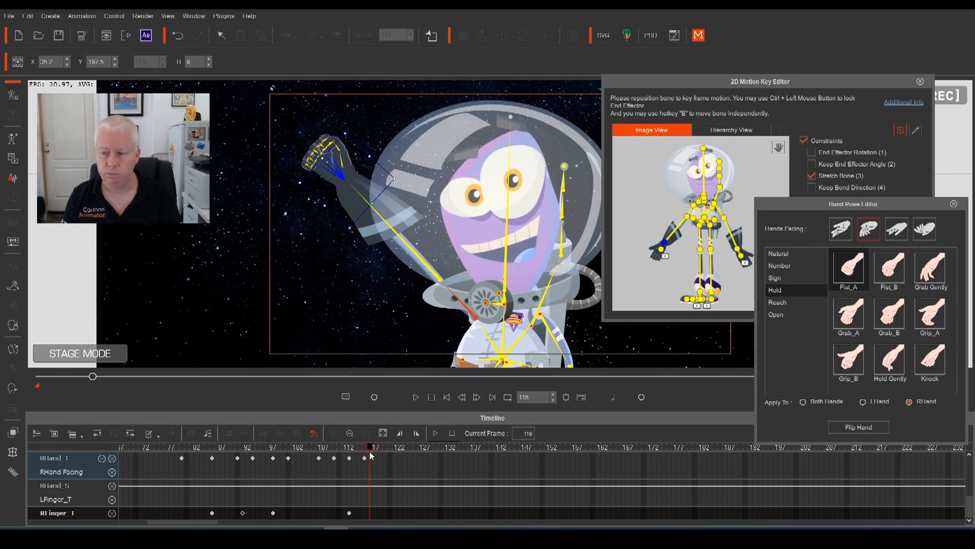
Key the Number category's One pose so the right hand points a finger up, then review
click(794, 267)
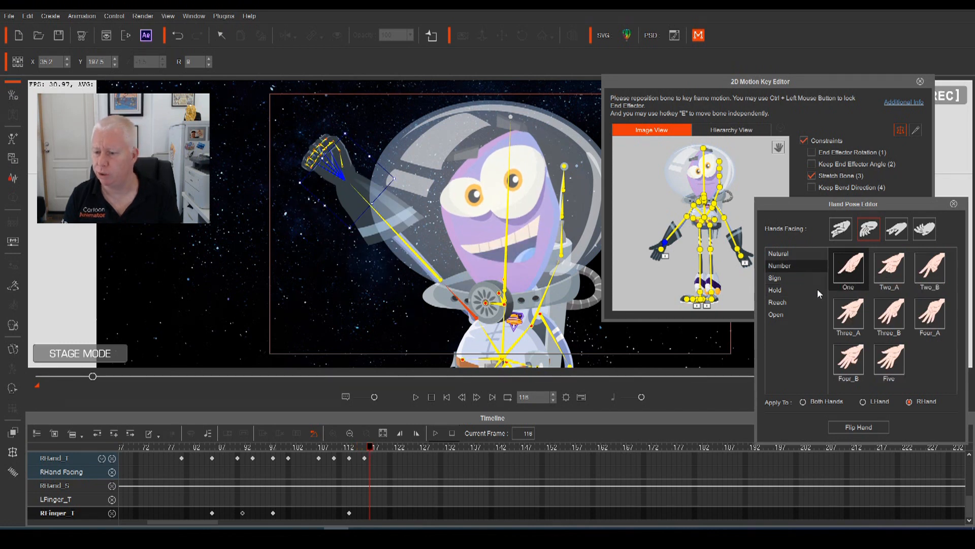
click(850, 273)
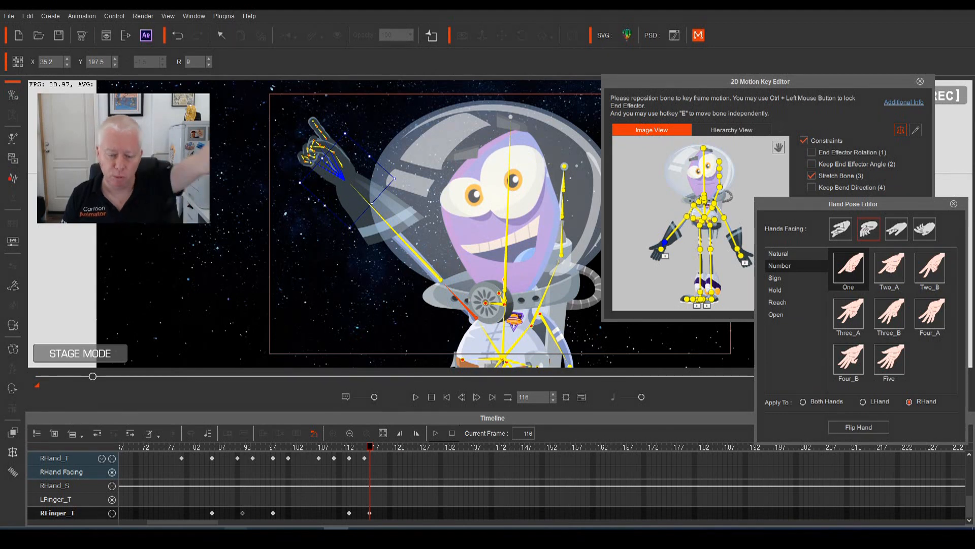
drag(368, 452, 273, 515)
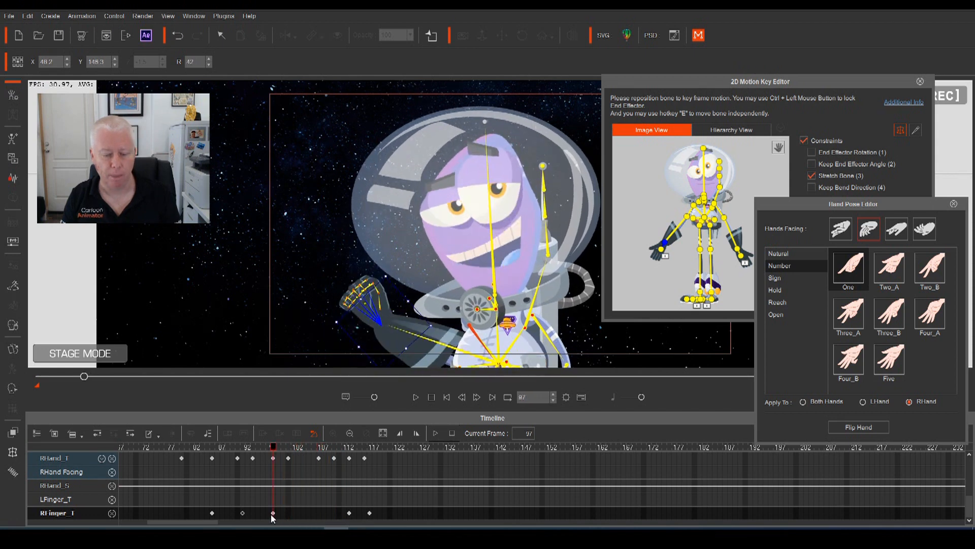
Restore the holding hand poses at frame 100 and key Grip_B at frame 104
drag(273, 450, 292, 473)
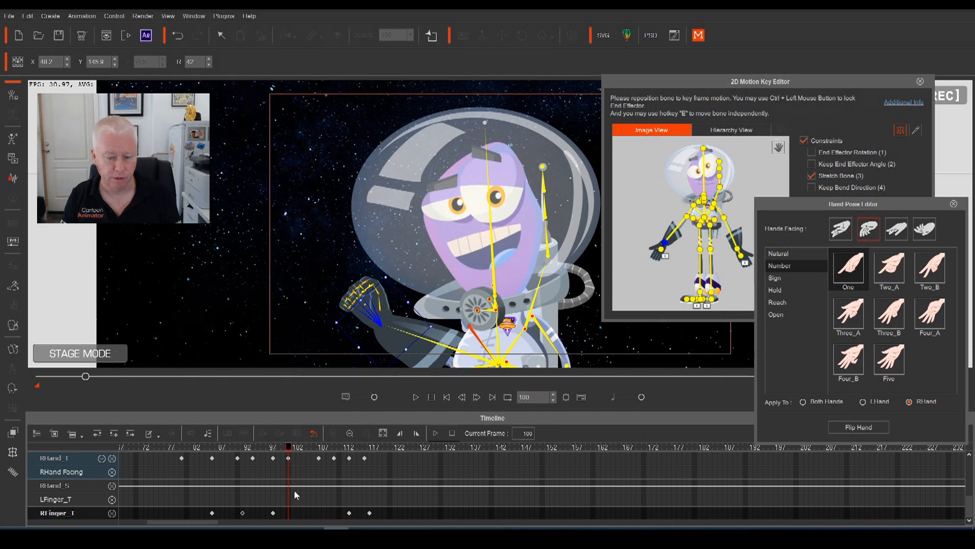
click(776, 290)
click(862, 263)
drag(288, 459, 309, 456)
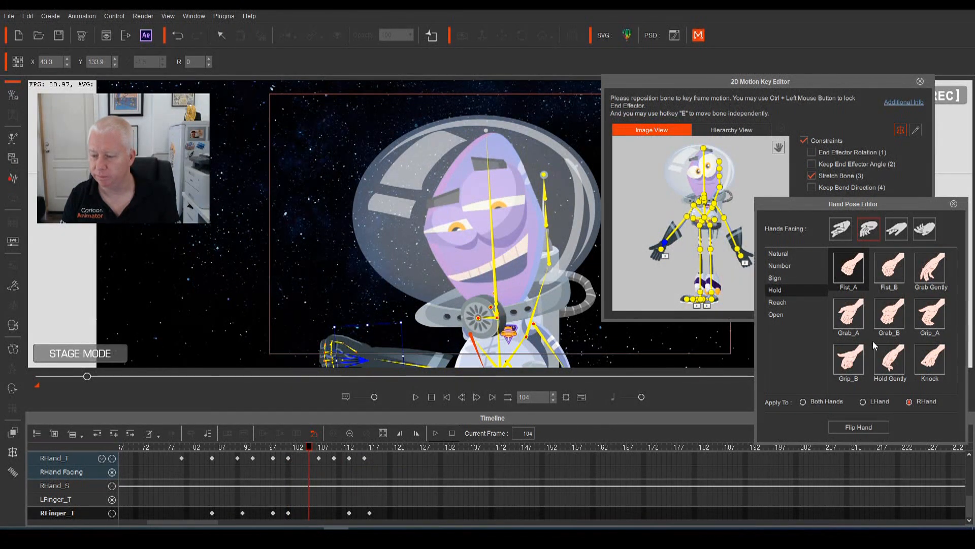
click(848, 362)
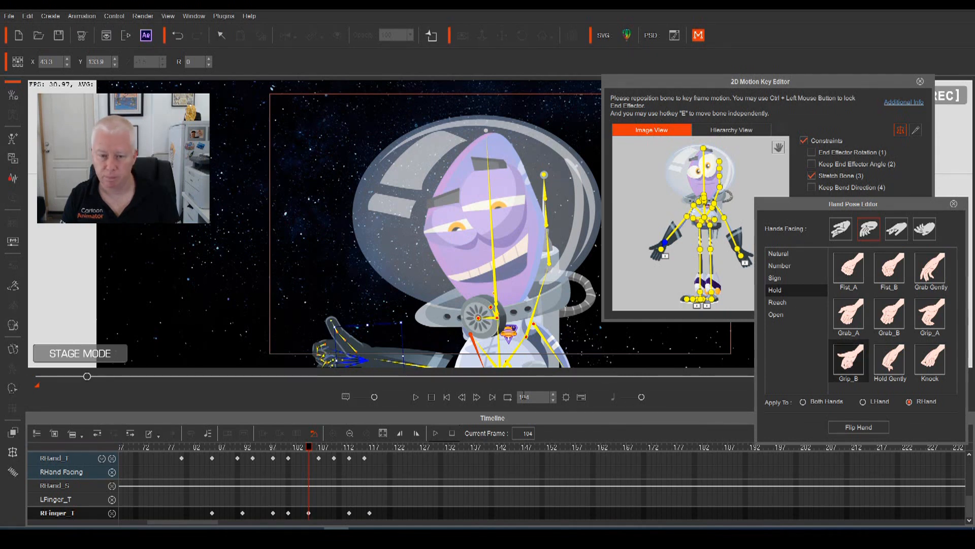
Close the right hand into a fist at frame 110 and key Fist_A at frame 112
drag(306, 452, 339, 480)
click(889, 268)
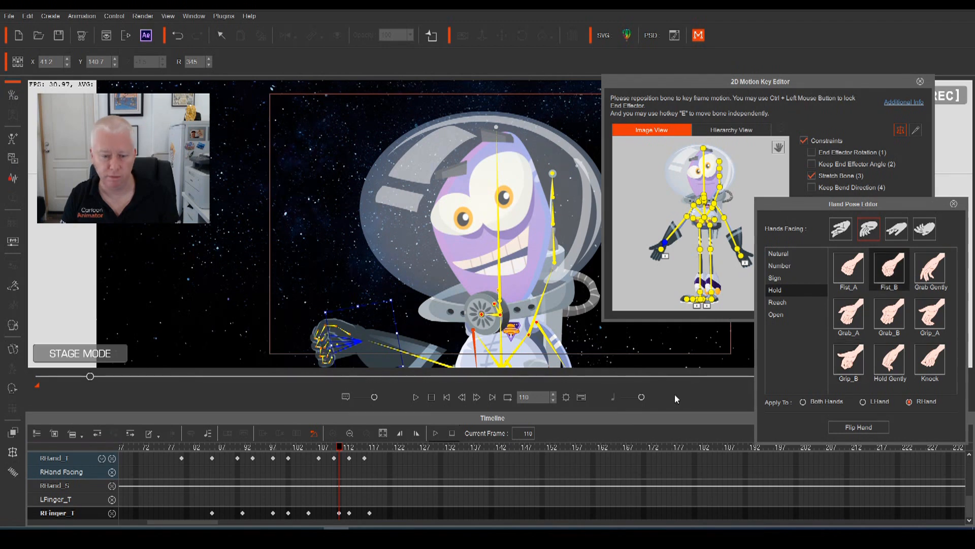
drag(340, 458, 351, 458)
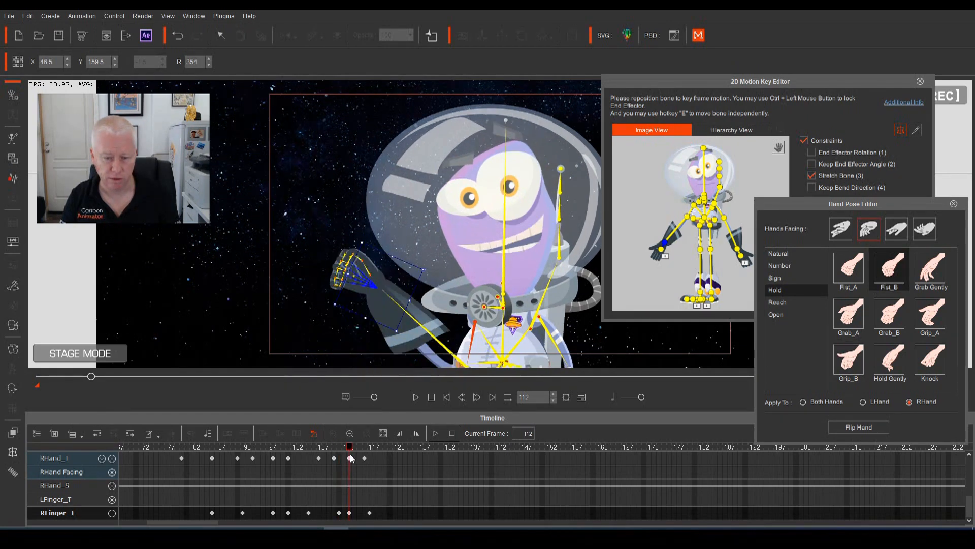
click(851, 271)
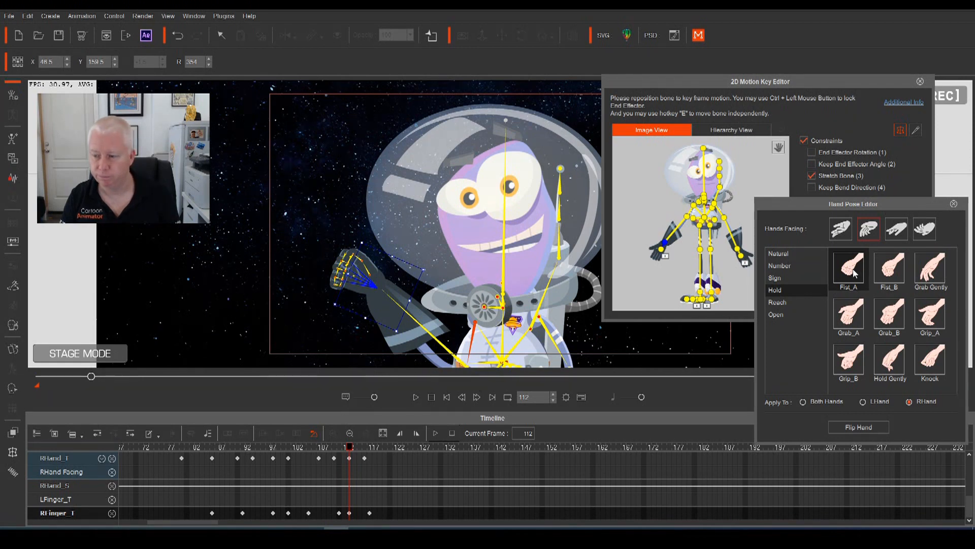
click(890, 277)
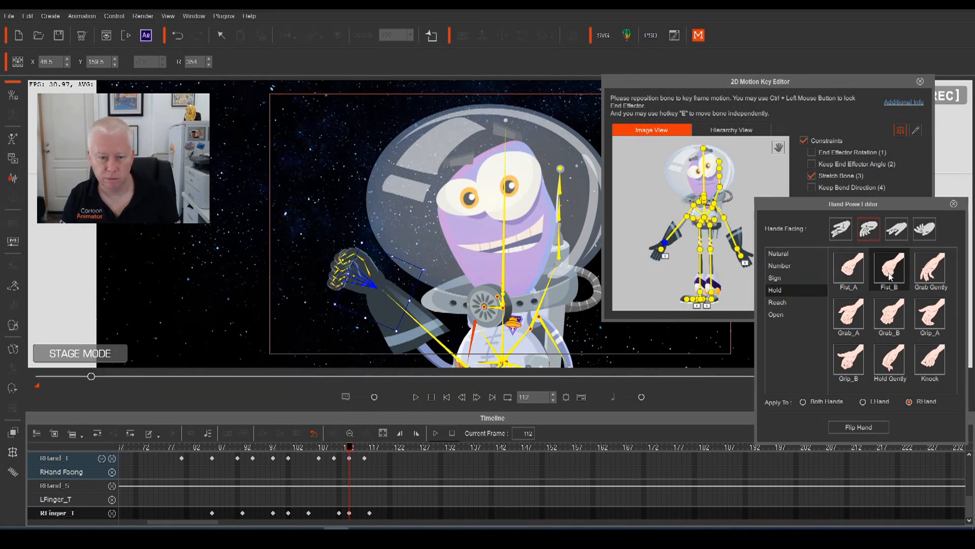
click(857, 277)
drag(350, 450, 69, 468)
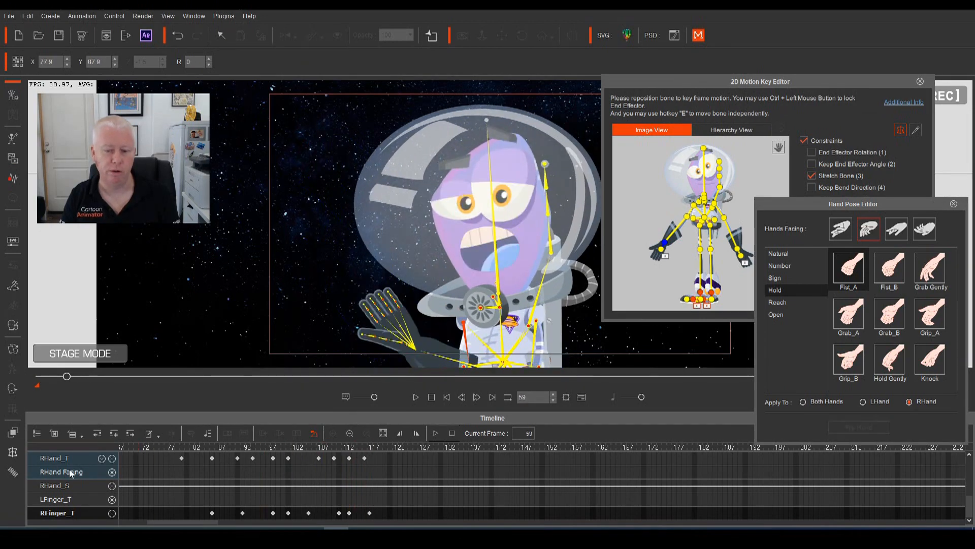
Preview the wave, return to frame 0, and set hand poses to apply to LHand
key(space)
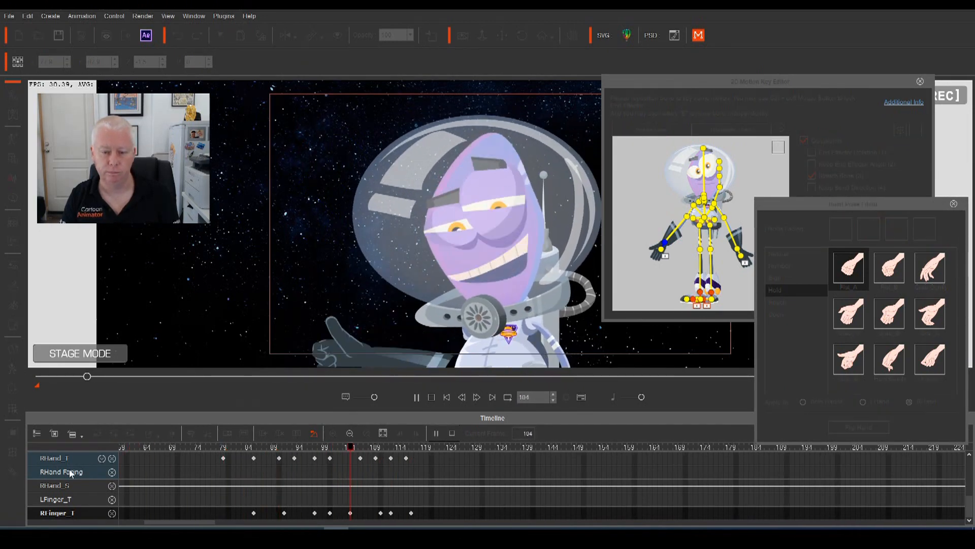
key(space)
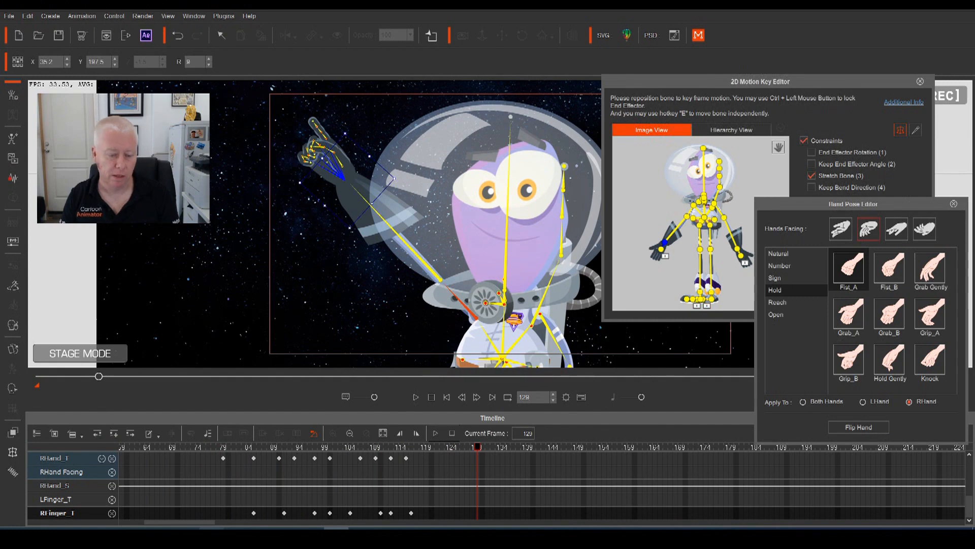
drag(206, 525, 172, 525)
click(141, 446)
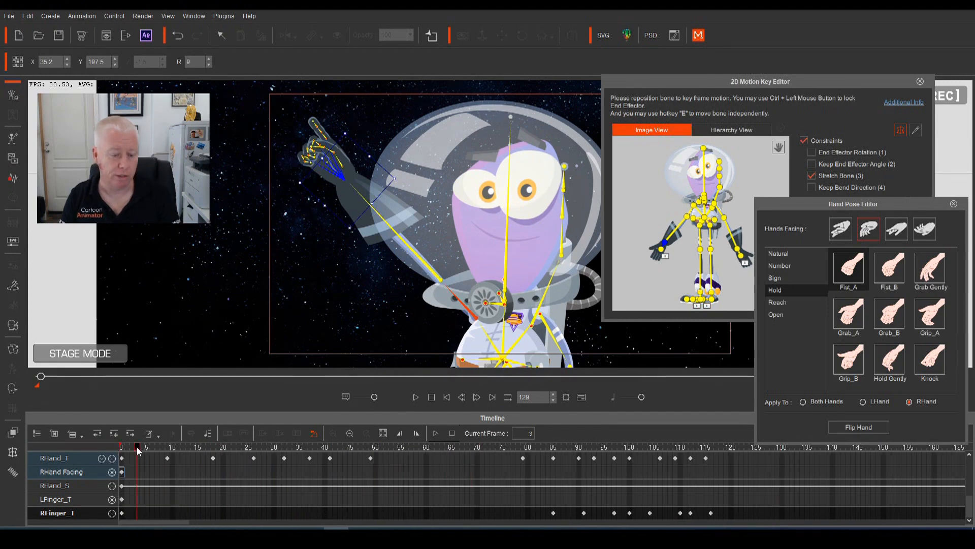
click(122, 447)
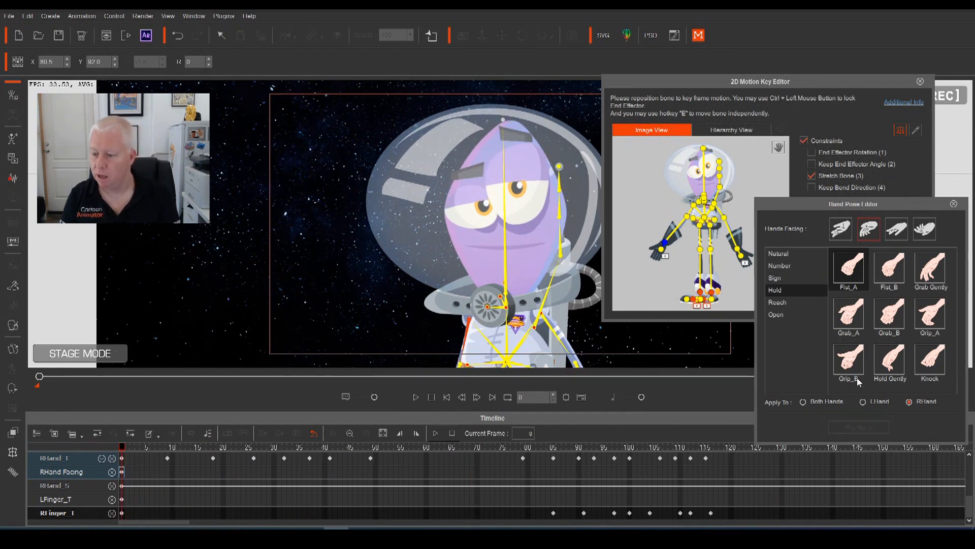
click(738, 256)
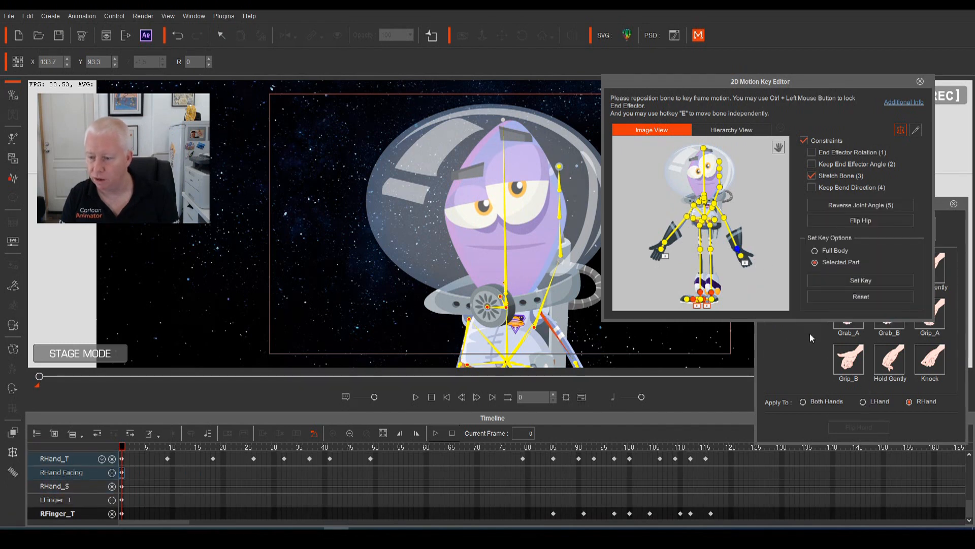
click(862, 401)
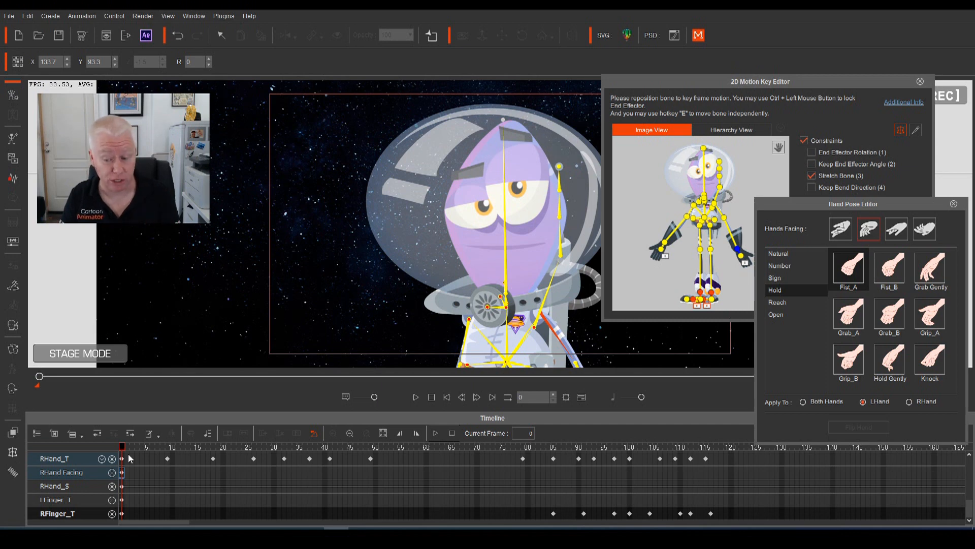
Key the Fist_A pose at frame 48 and mirror it with Flip Hand
drag(127, 450, 556, 475)
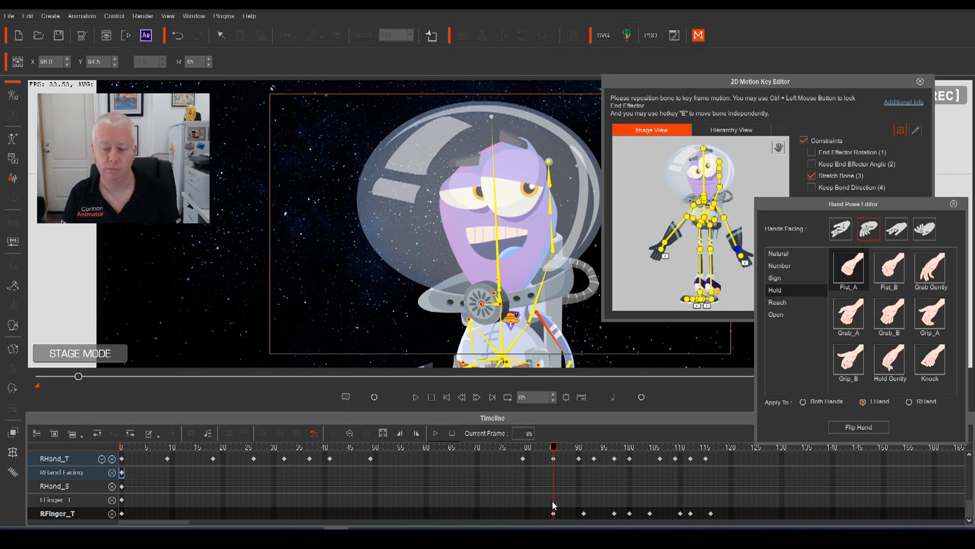
drag(553, 446, 369, 505)
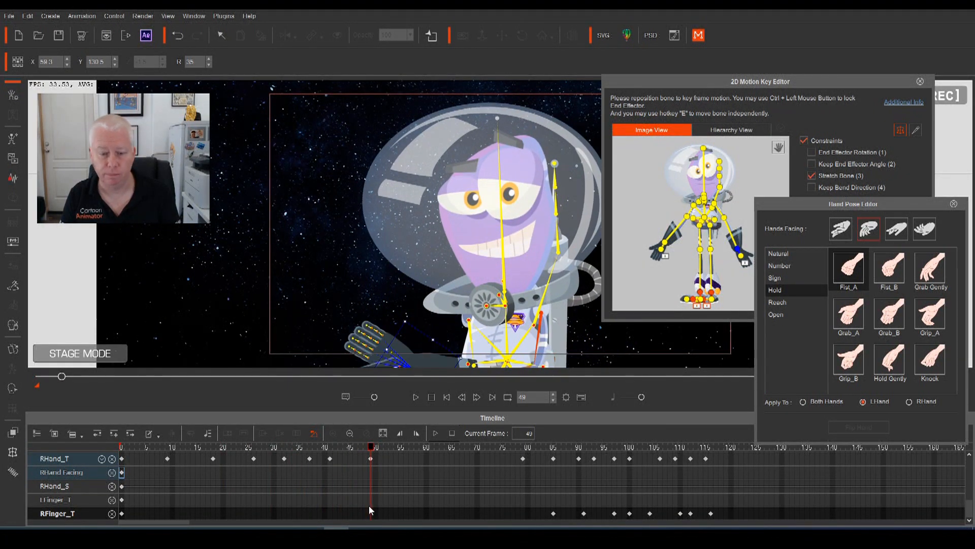
drag(368, 447, 366, 447)
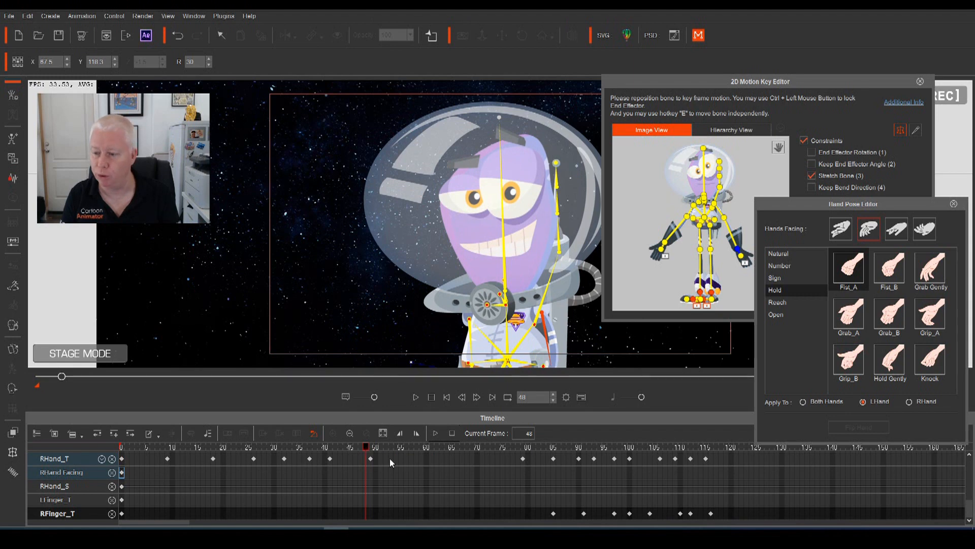
click(850, 272)
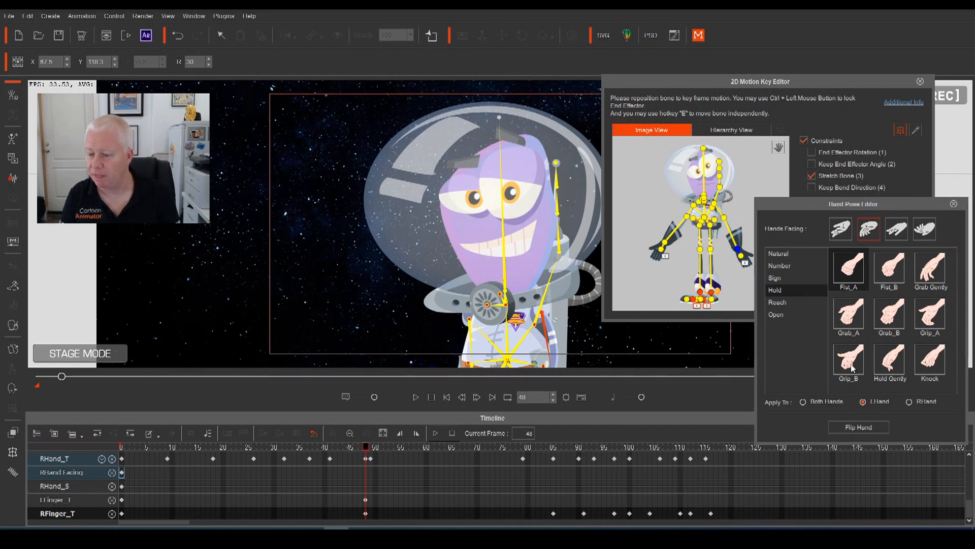
click(858, 428)
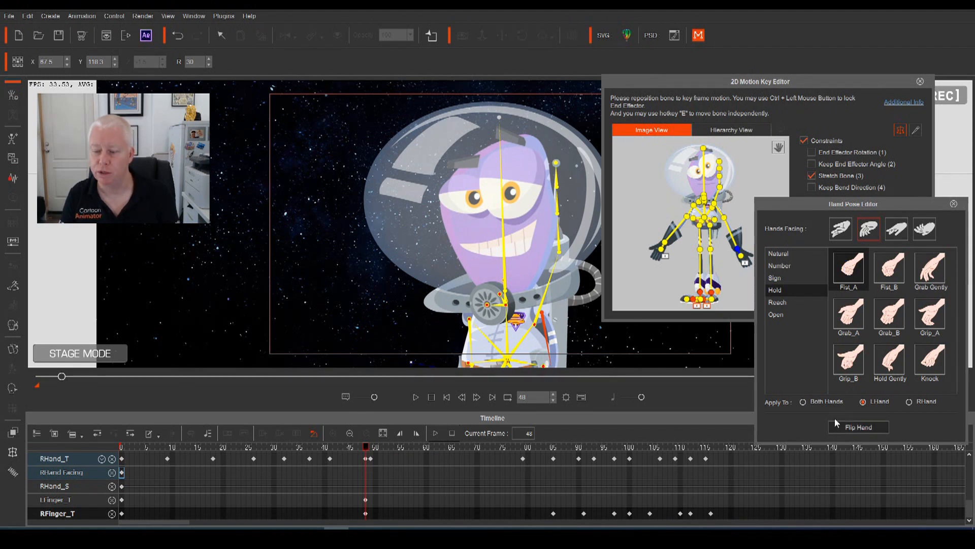
mouse_move(366, 448)
mouse_down()
mouse_move(380, 451)
mouse_move(371, 451)
mouse_up()
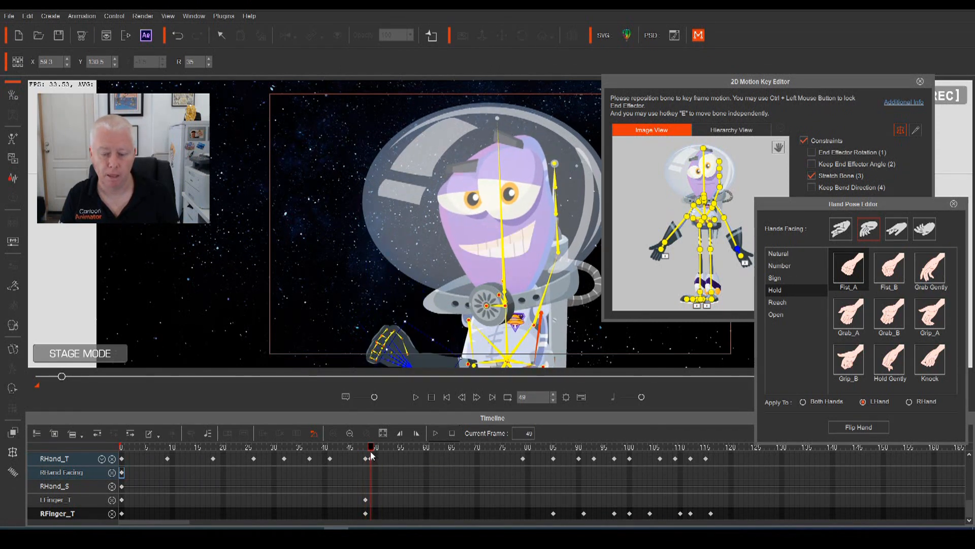
Turn off Show Bone, preview frames 48–53, and rearrange the editor windows
click(918, 133)
click(949, 99)
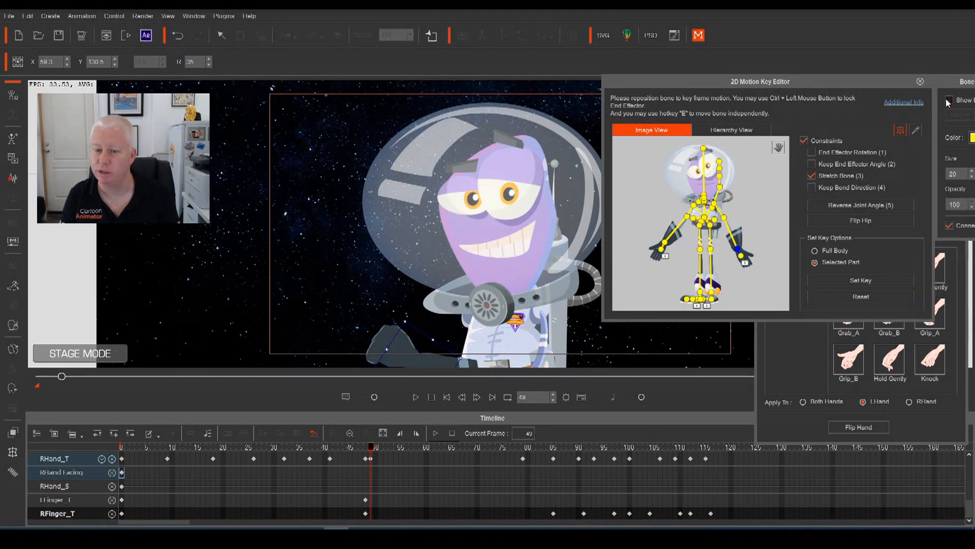
drag(370, 450, 366, 451)
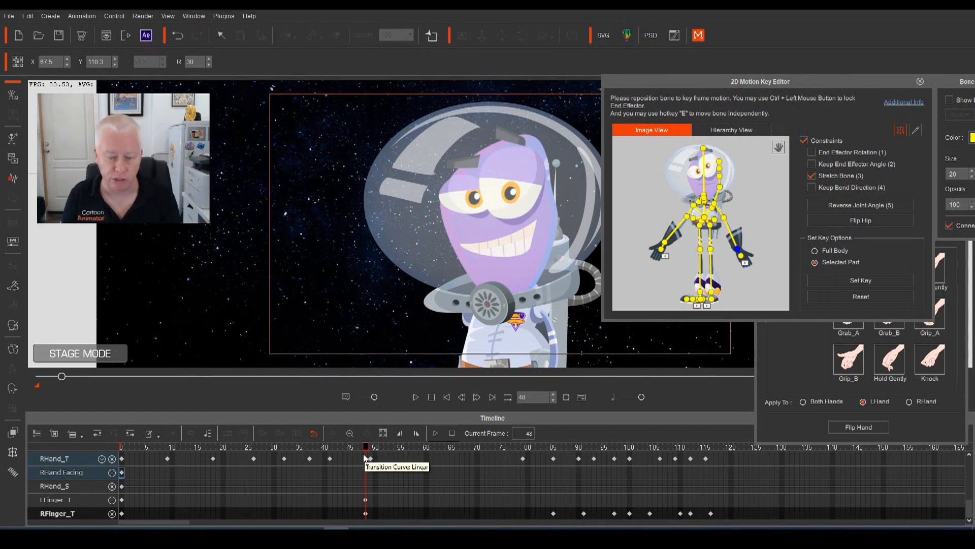
drag(367, 450, 328, 475)
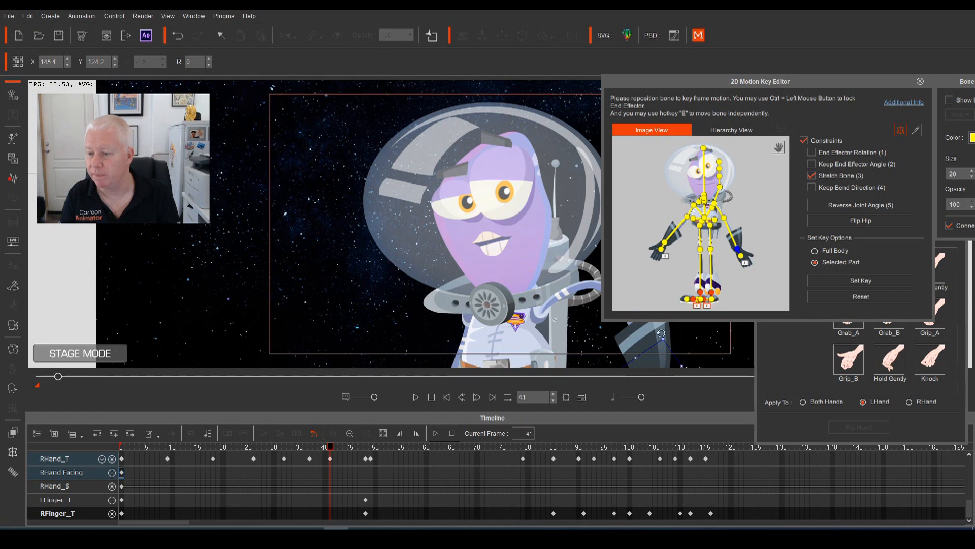
drag(891, 81, 827, 57)
click(891, 223)
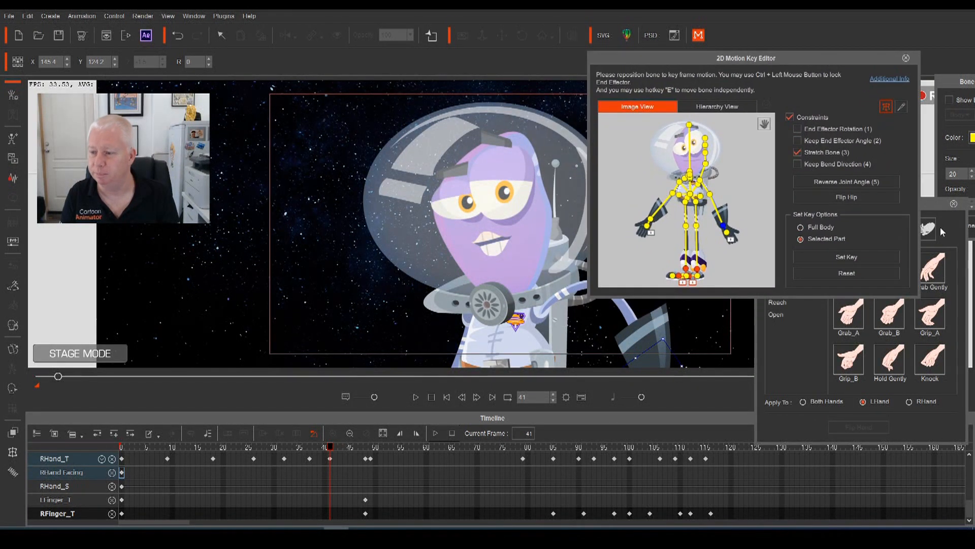
Key the left hand as Fist_A at frame 51, undoing a trial flipped Fist_B
click(931, 206)
drag(900, 207, 833, 168)
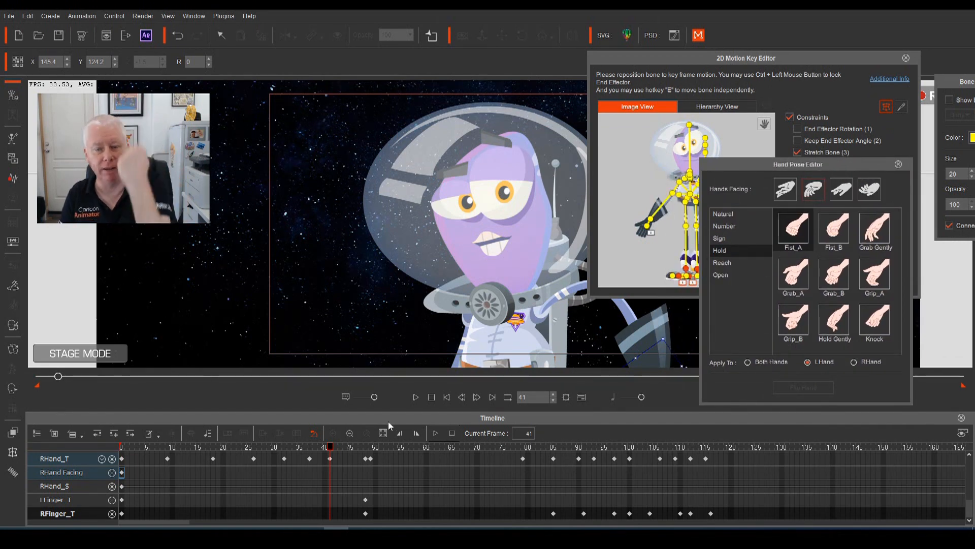
drag(328, 450, 381, 472)
click(837, 231)
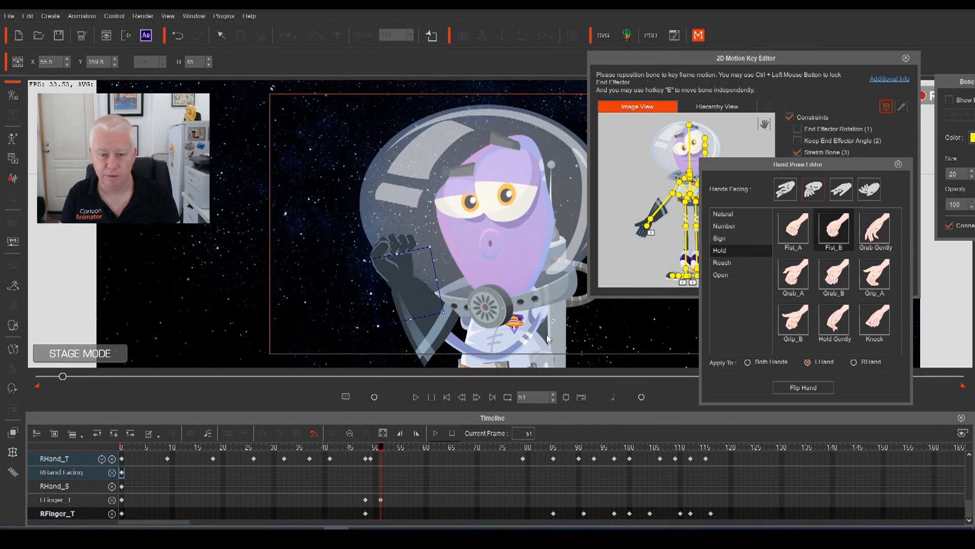
click(795, 390)
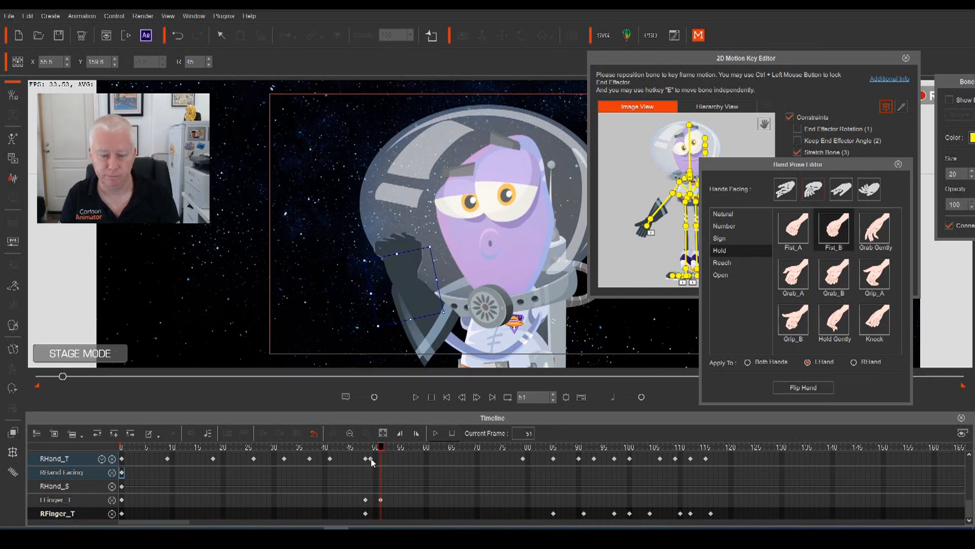
drag(381, 452, 400, 464)
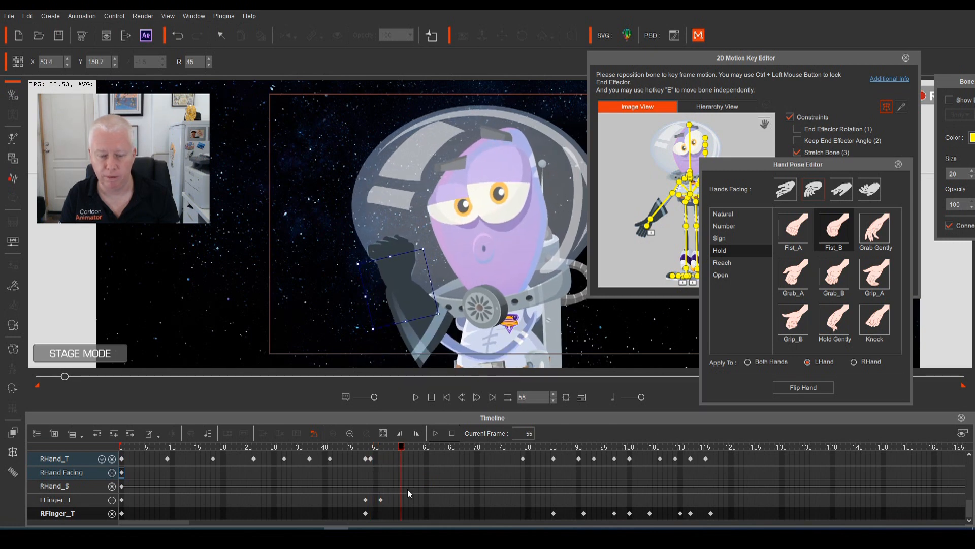
key(ctrl+z)
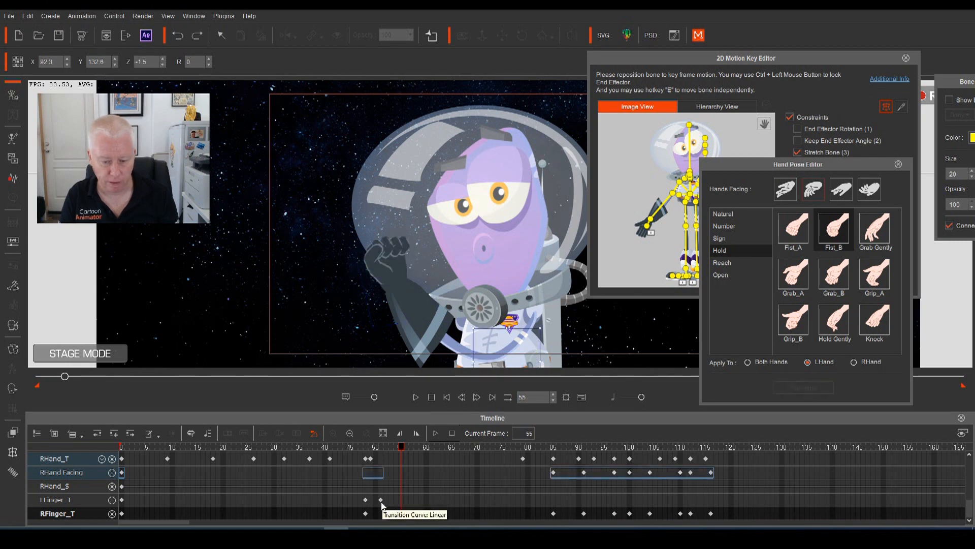
click(381, 503)
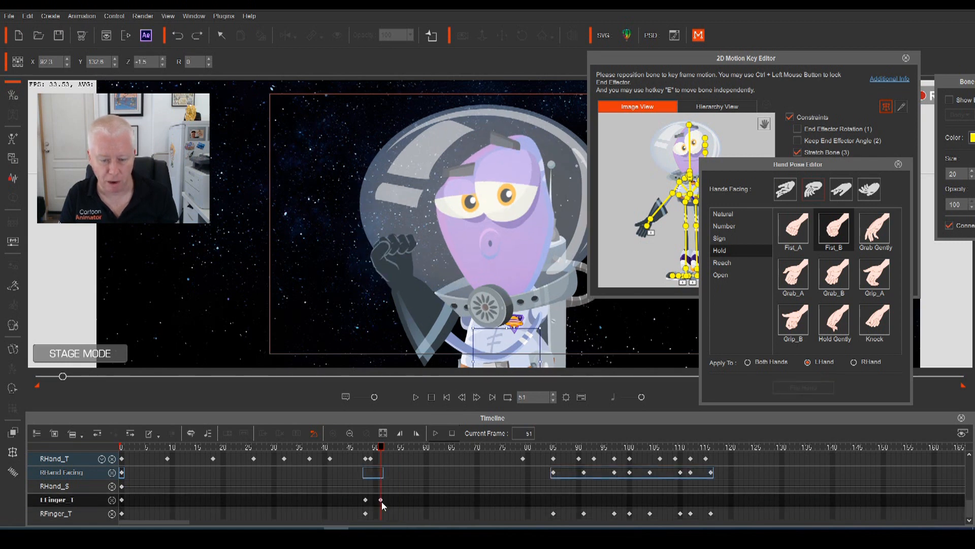
click(800, 227)
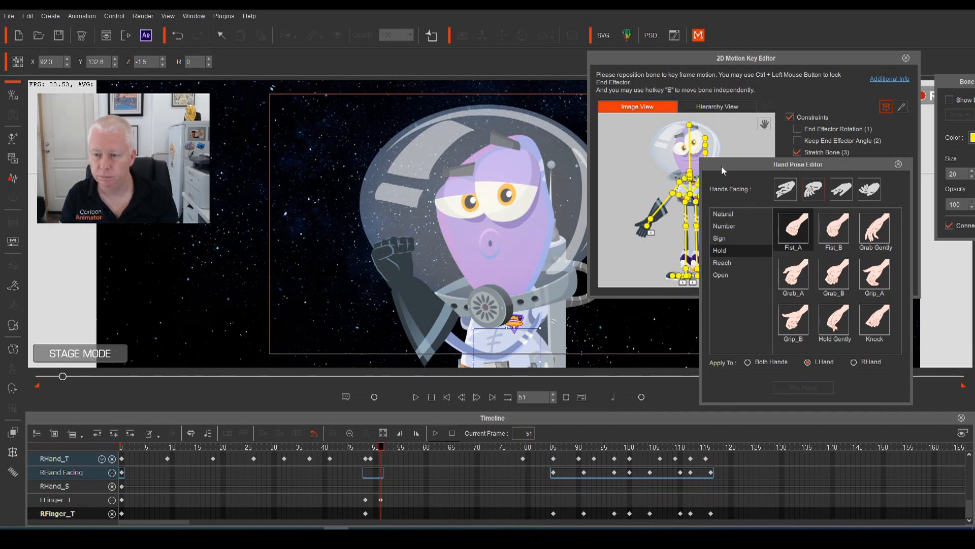
Key a flipped Fist_B at frame 55 and a flipped Fist_A at frame 58
drag(723, 171, 759, 166)
click(723, 229)
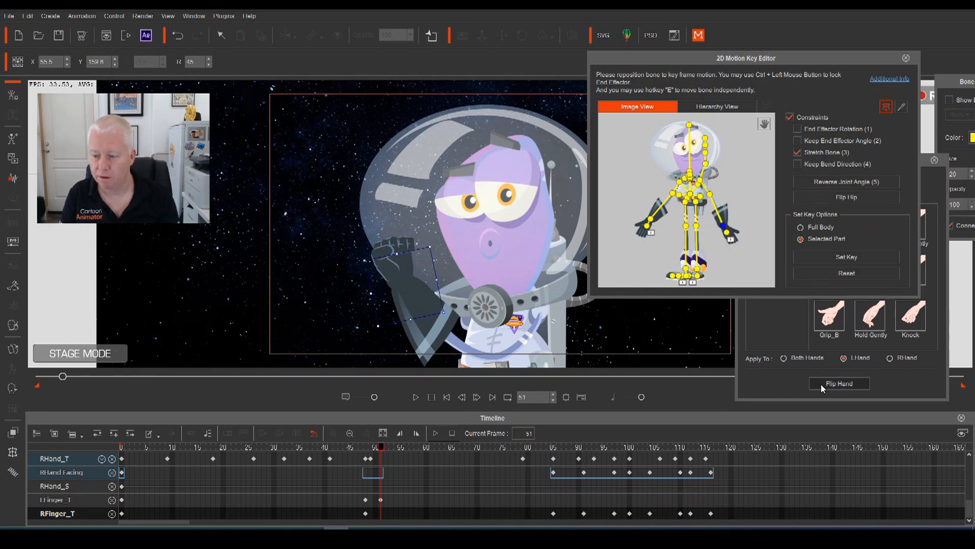
drag(382, 448, 400, 459)
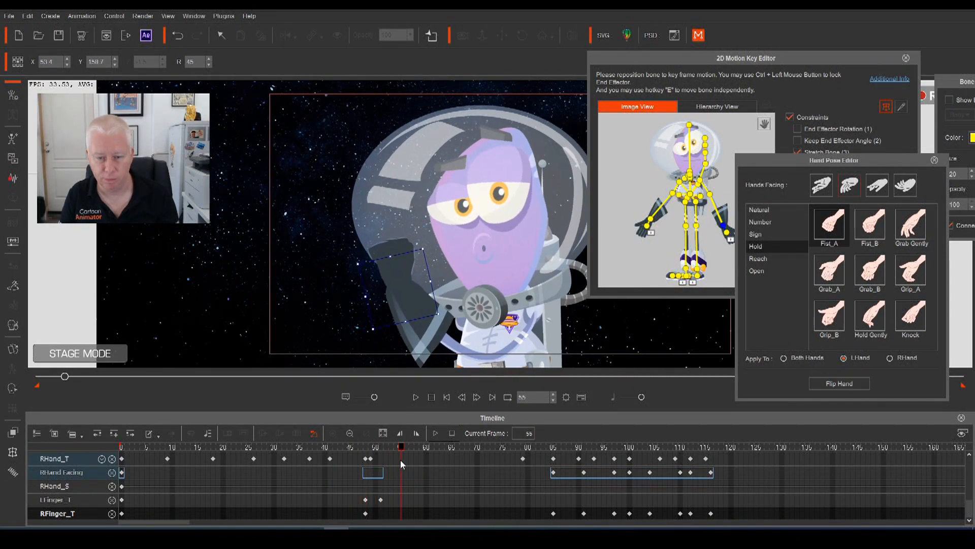
click(867, 223)
click(836, 384)
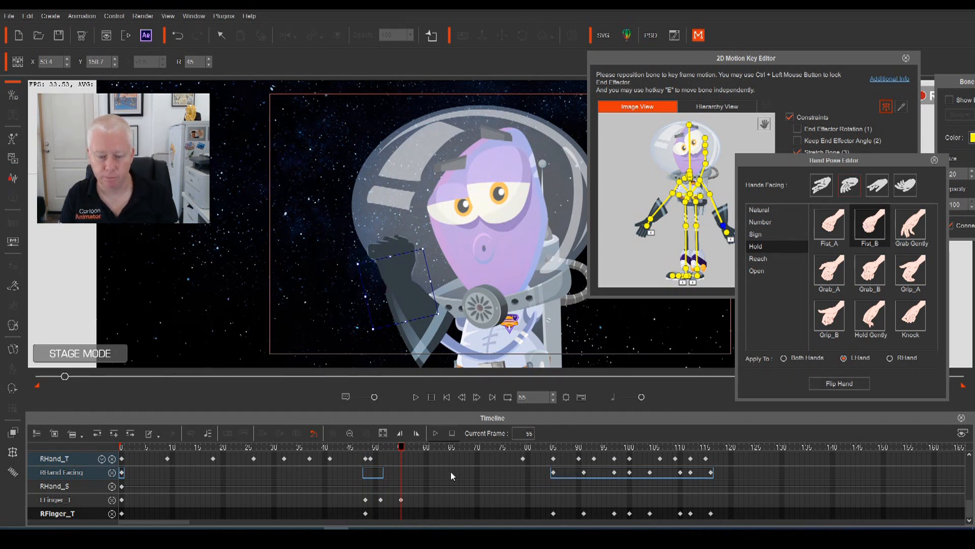
drag(402, 451, 418, 456)
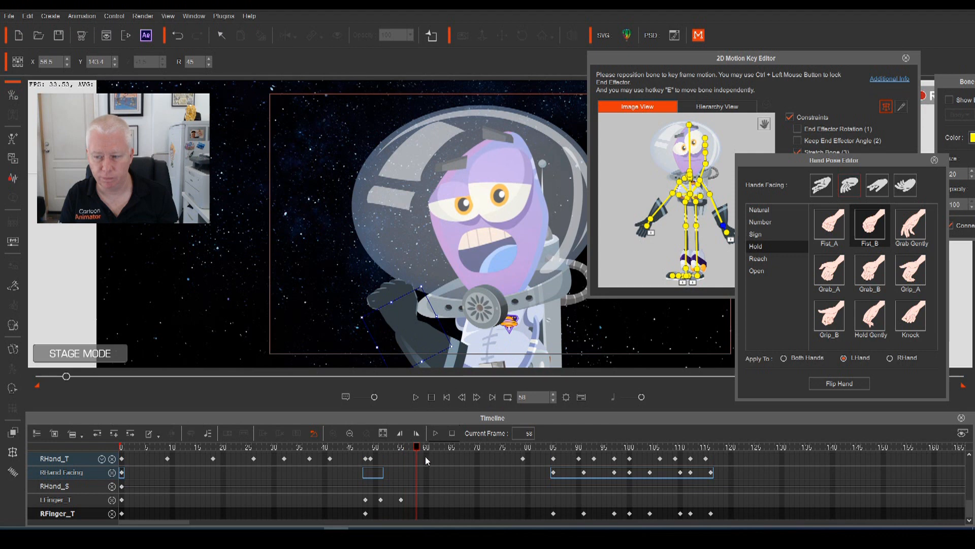
click(829, 225)
click(851, 384)
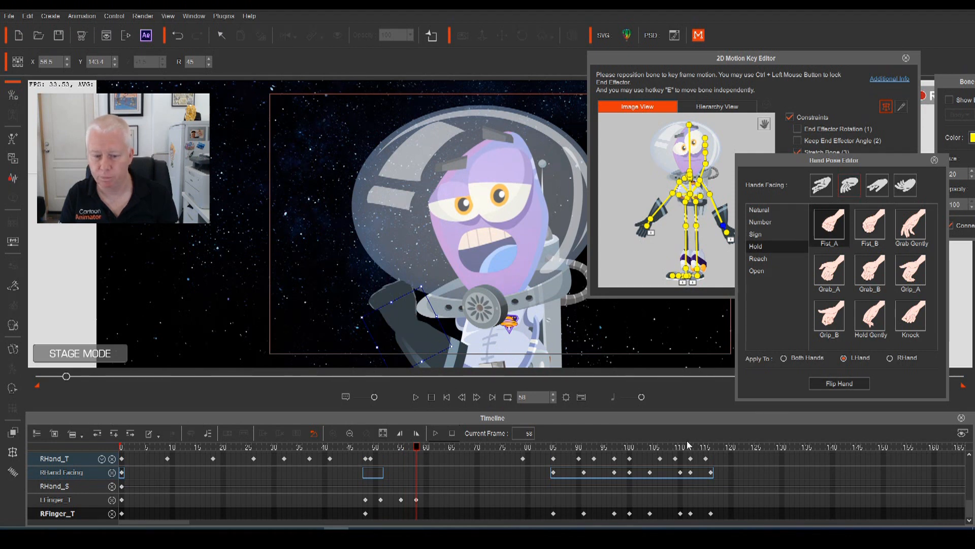
Play the wave back from around frame 43
drag(416, 450, 340, 454)
key(space)
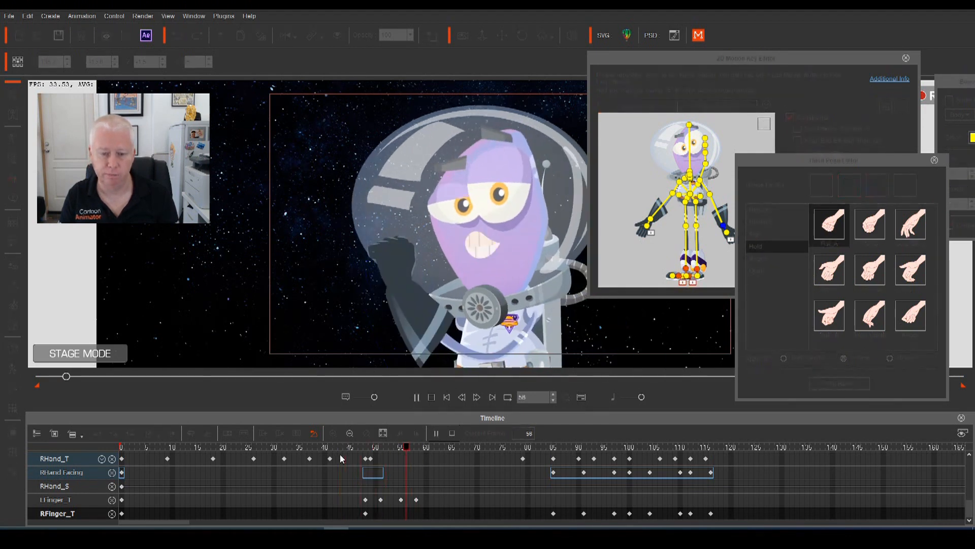
key(space)
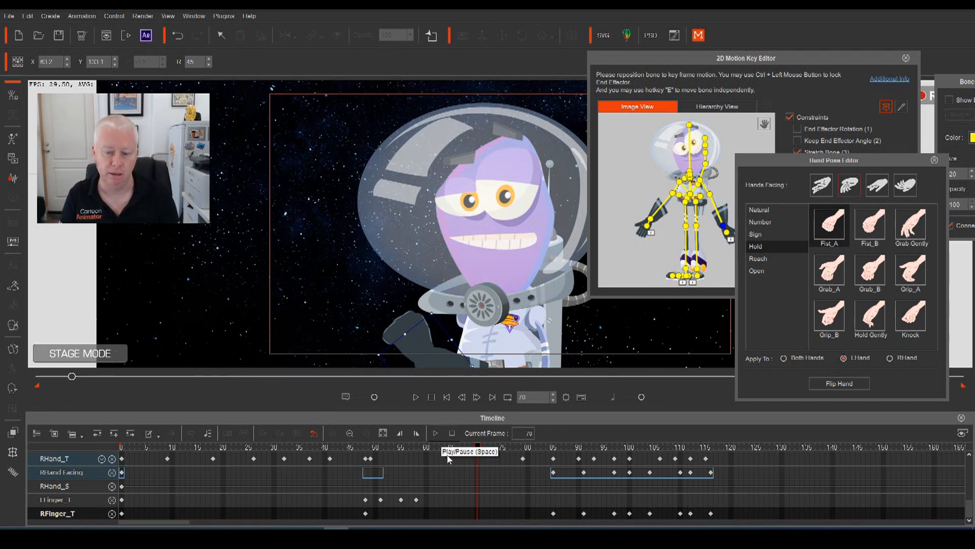
Compare flipped Grab_A, Grab_B and Grip_A at frame 55, settling on flipped Grab Gently
drag(473, 444, 401, 489)
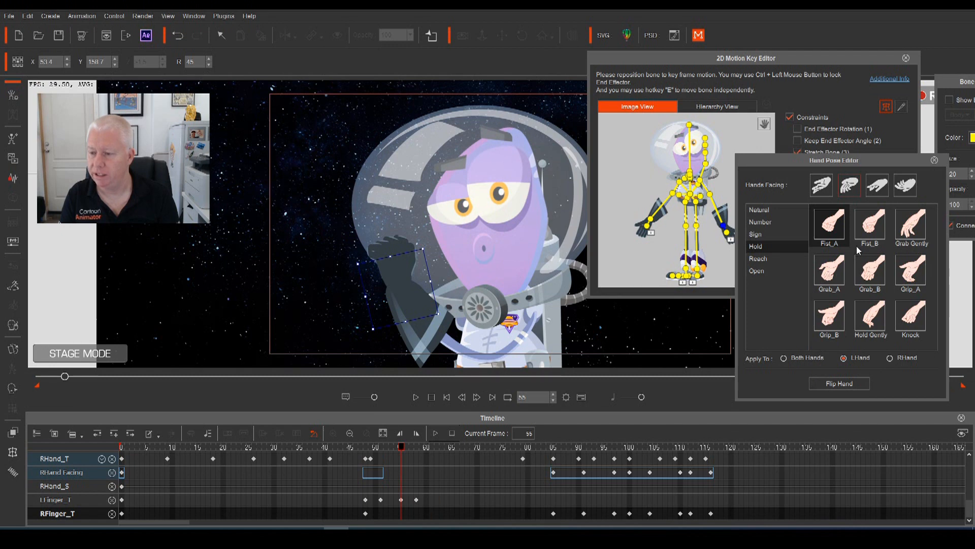
click(907, 231)
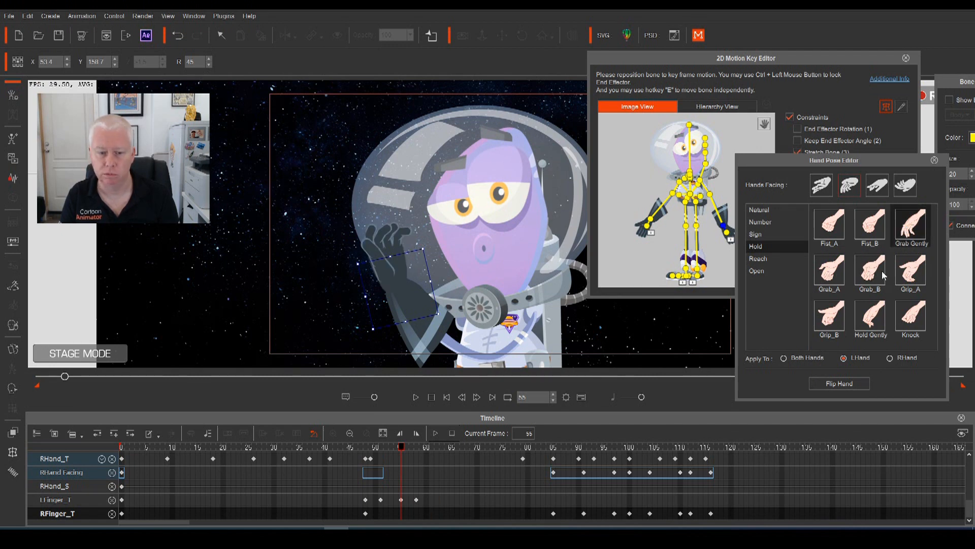
click(829, 273)
click(843, 383)
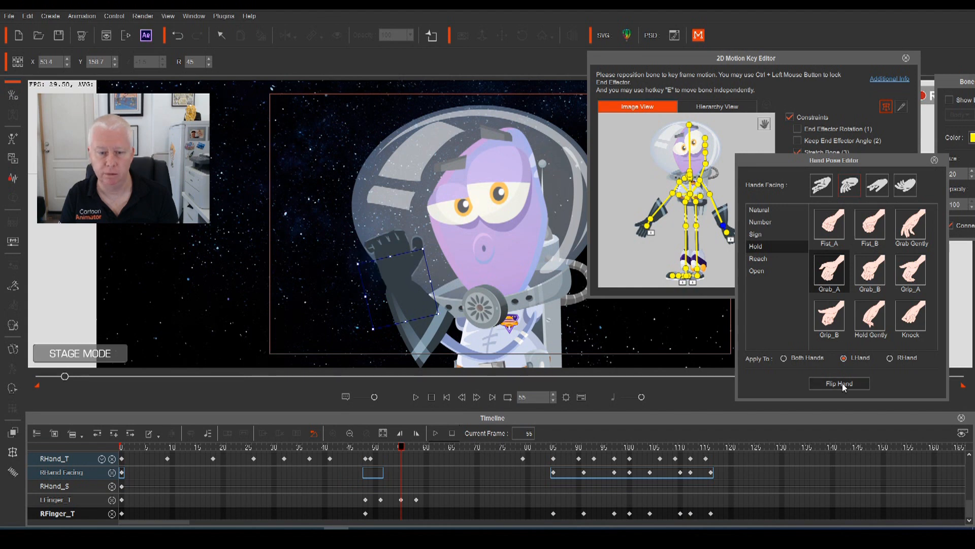
click(869, 279)
click(863, 384)
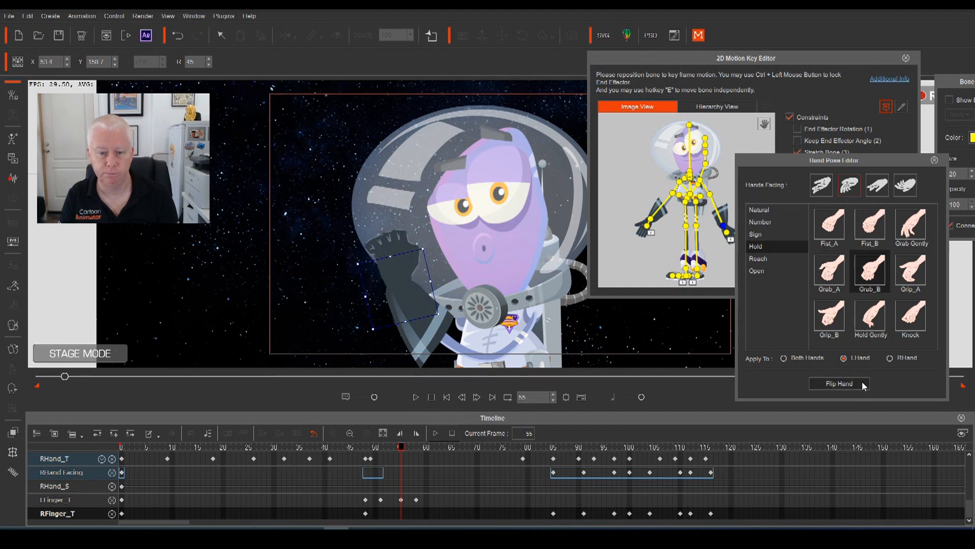
click(907, 284)
click(854, 384)
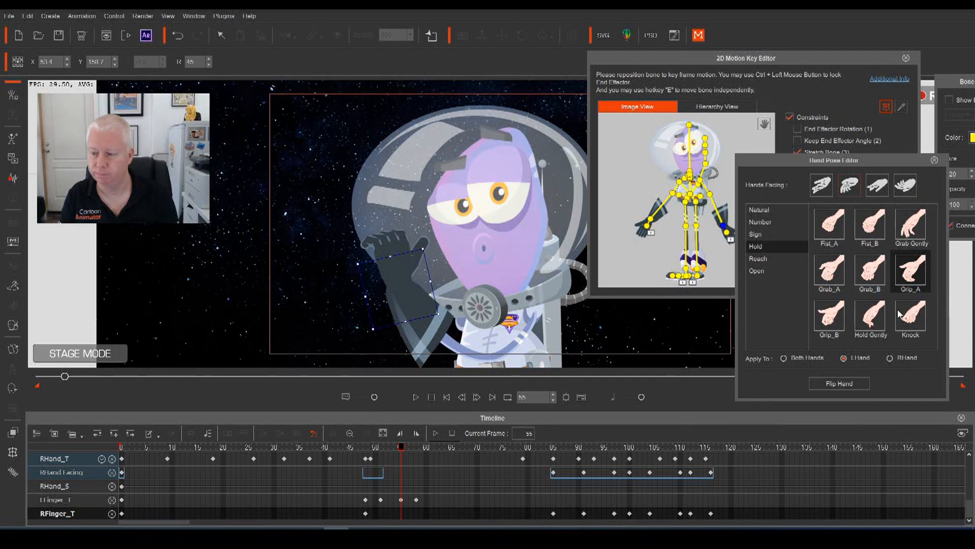
click(894, 249)
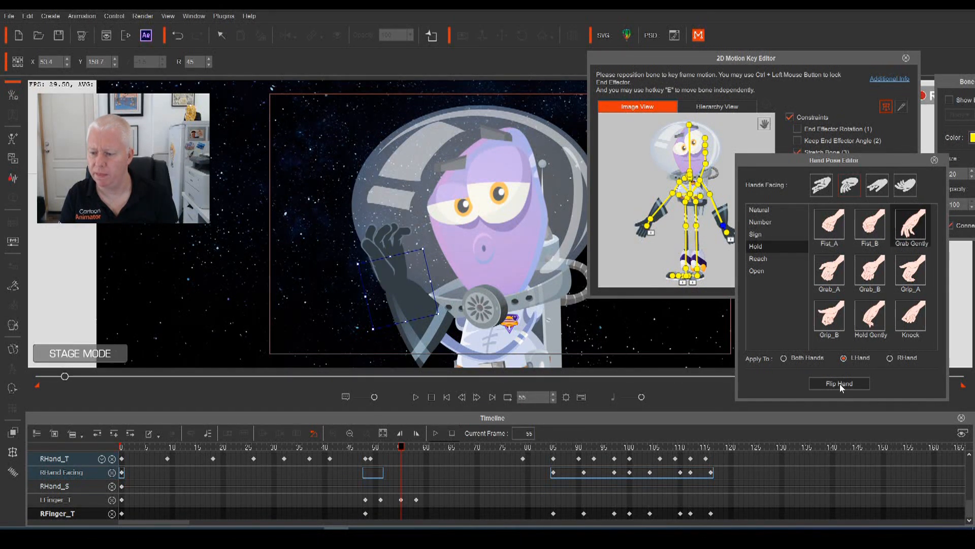
click(840, 385)
Move the LFinger_T fist key from frame 58 to 60 and replay the wave
drag(405, 448, 297, 459)
key(space)
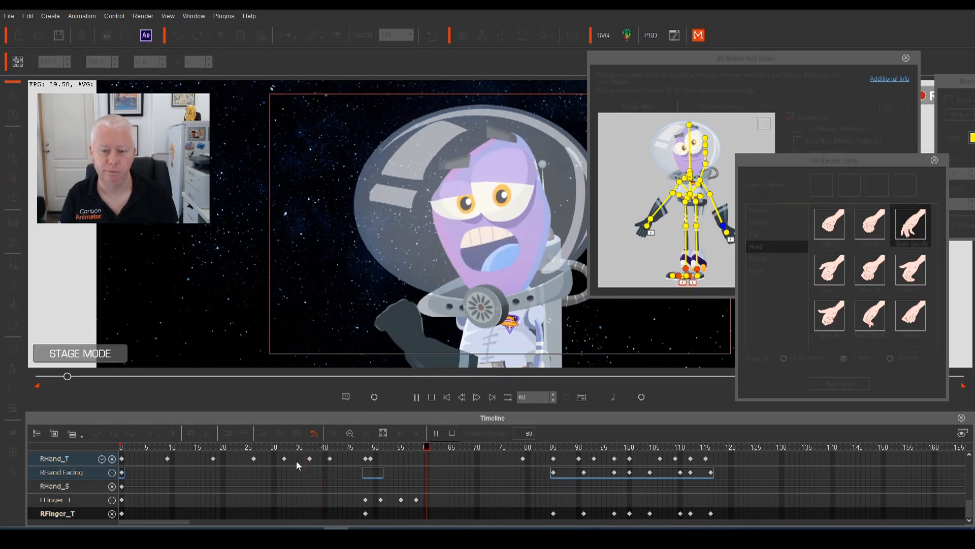
key(space)
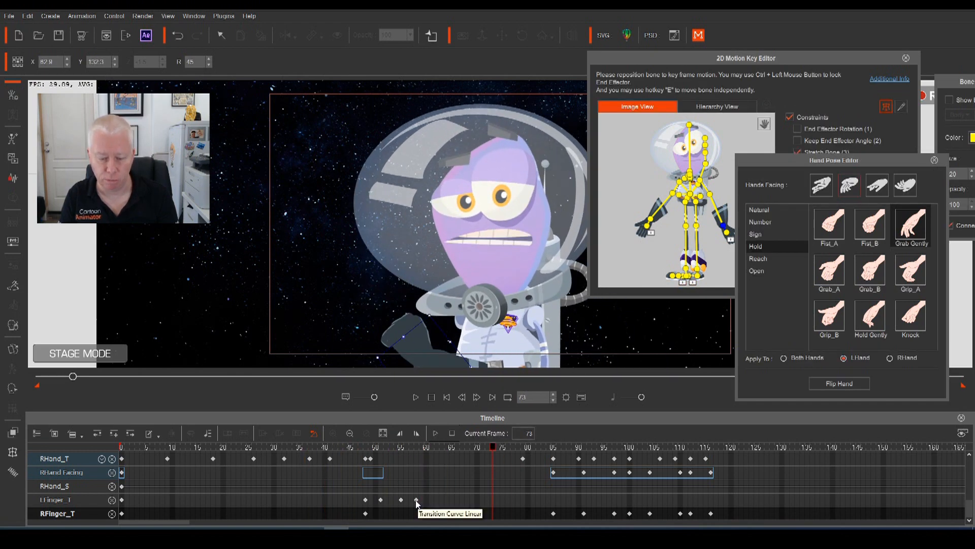
drag(416, 500, 426, 500)
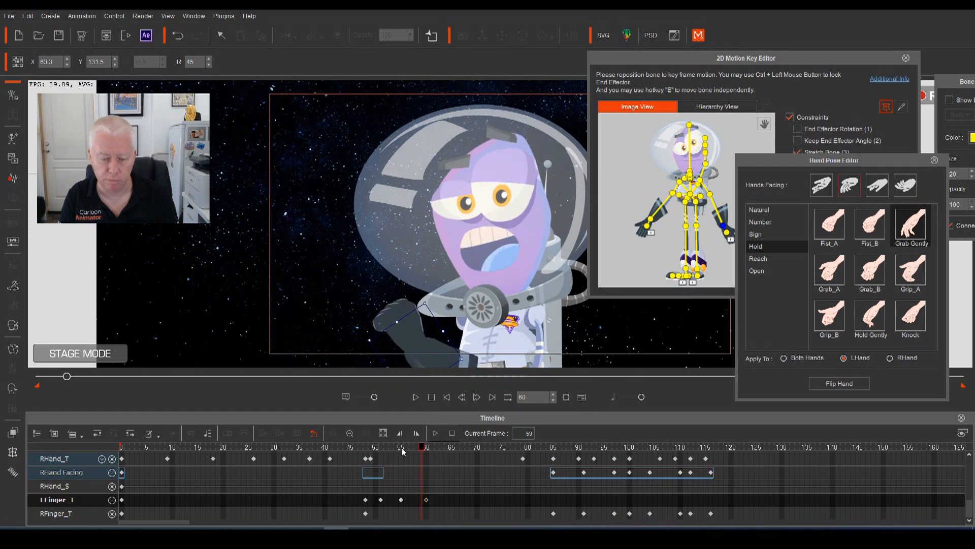
key(space)
key(space)
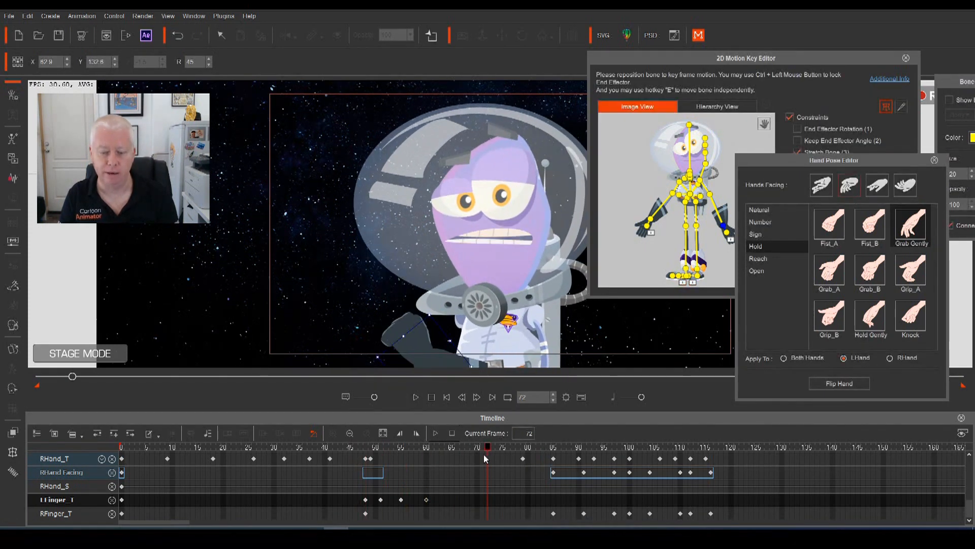
drag(489, 447, 327, 459)
key(space)
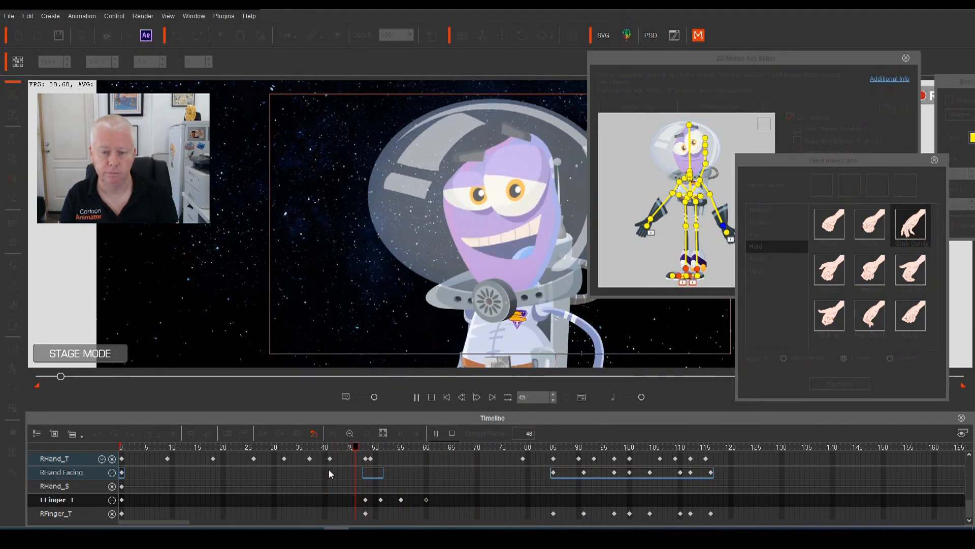
key(space)
drag(505, 457, 401, 470)
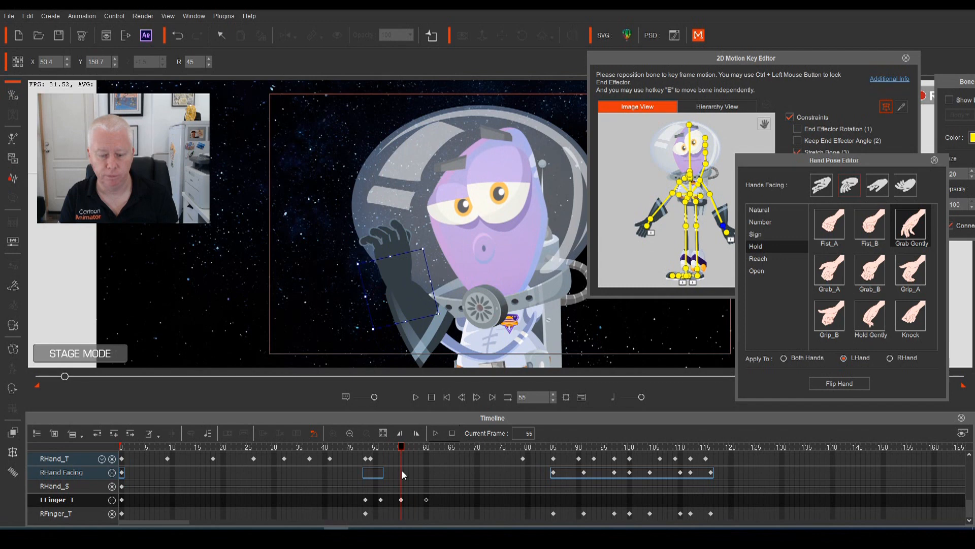
Copy the frame-55 open-hand key to frame 57 and shift the fist key to frame 61
click(402, 500)
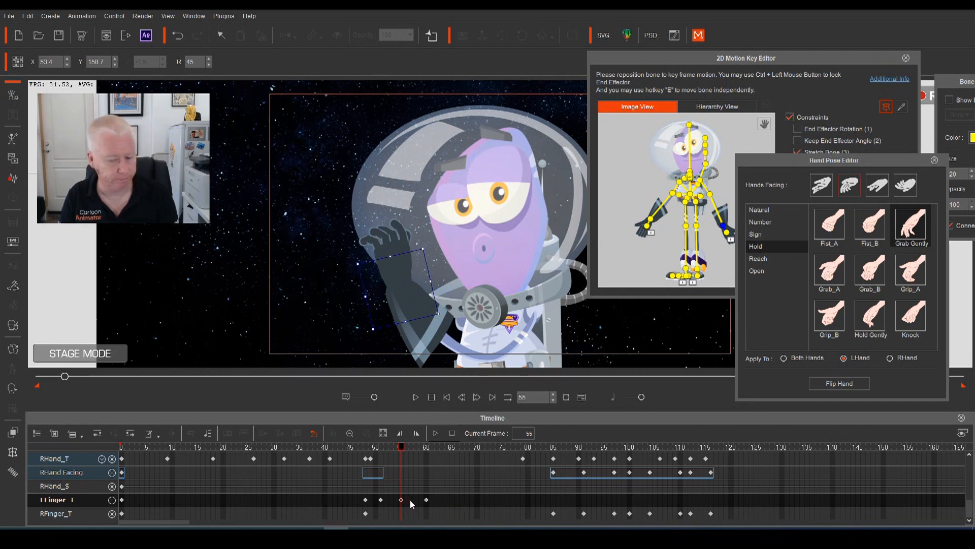
click(411, 501)
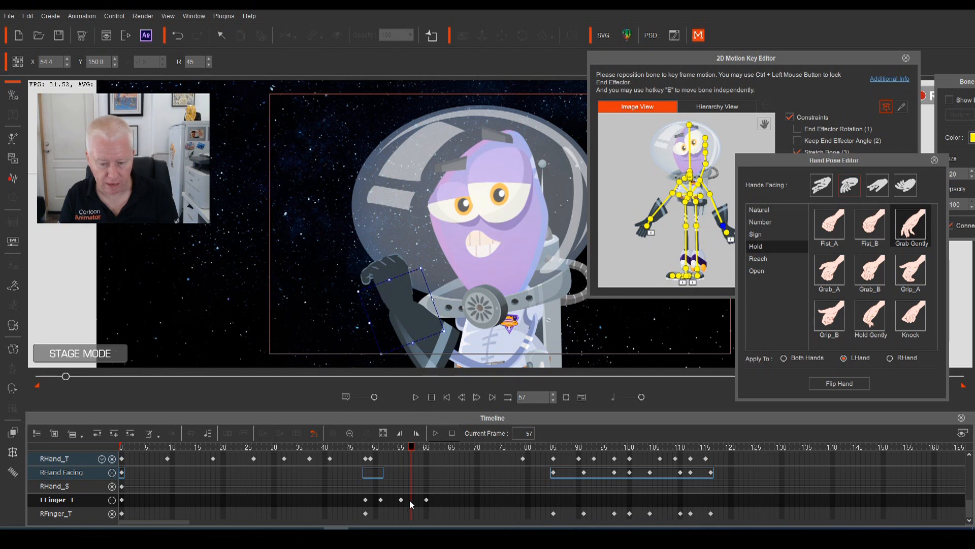
click(402, 500)
drag(401, 501, 412, 500)
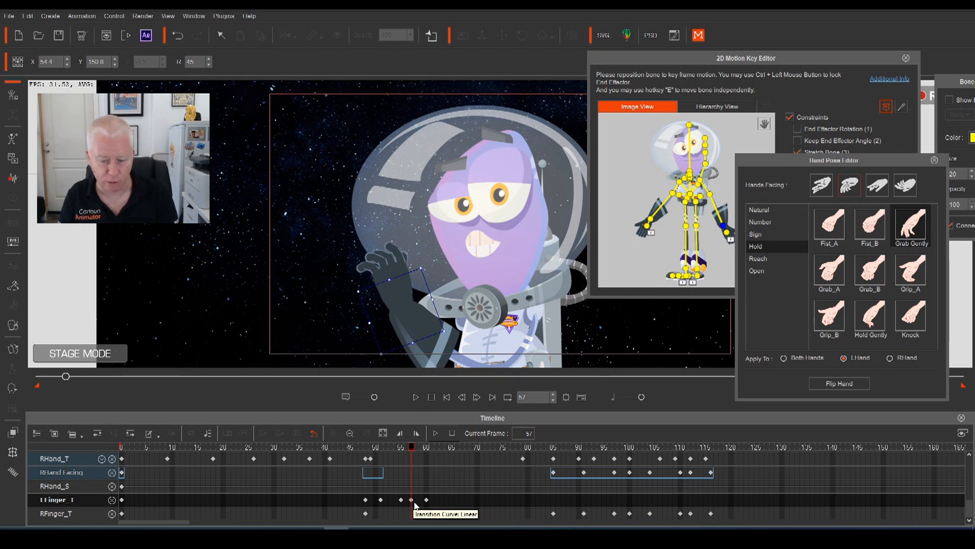
drag(428, 500, 431, 500)
Replay the revised wave several times and review poses between frames 64 and 93
click(337, 451)
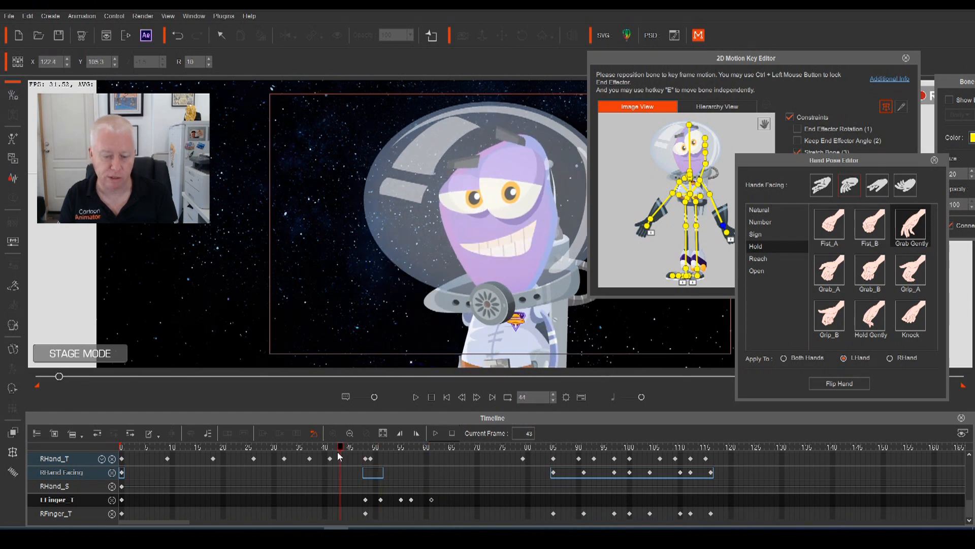
key(space)
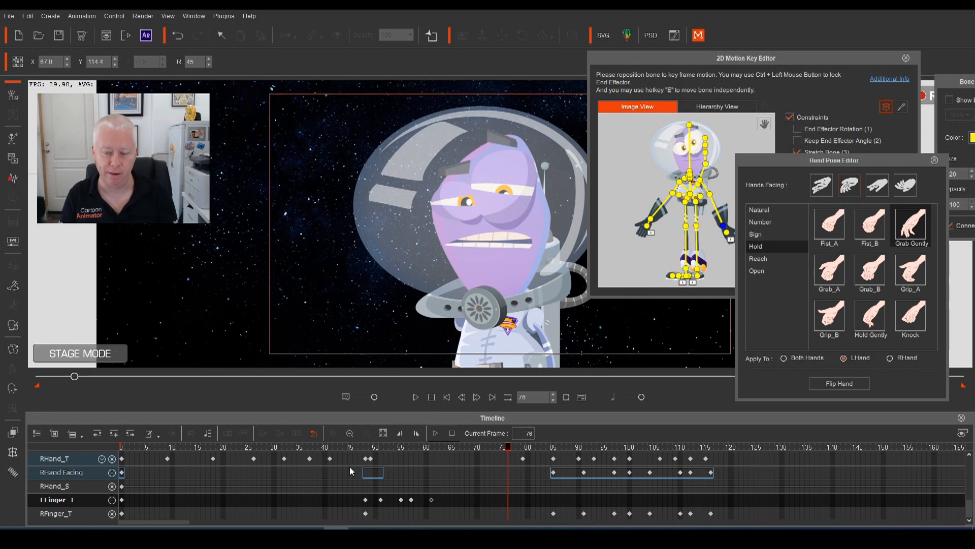
drag(508, 448, 284, 481)
key(space)
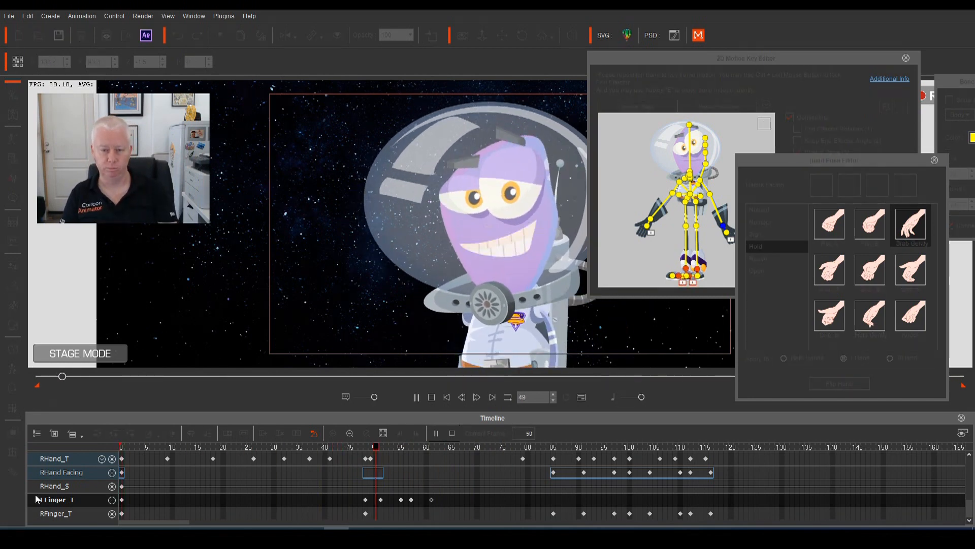
key(space)
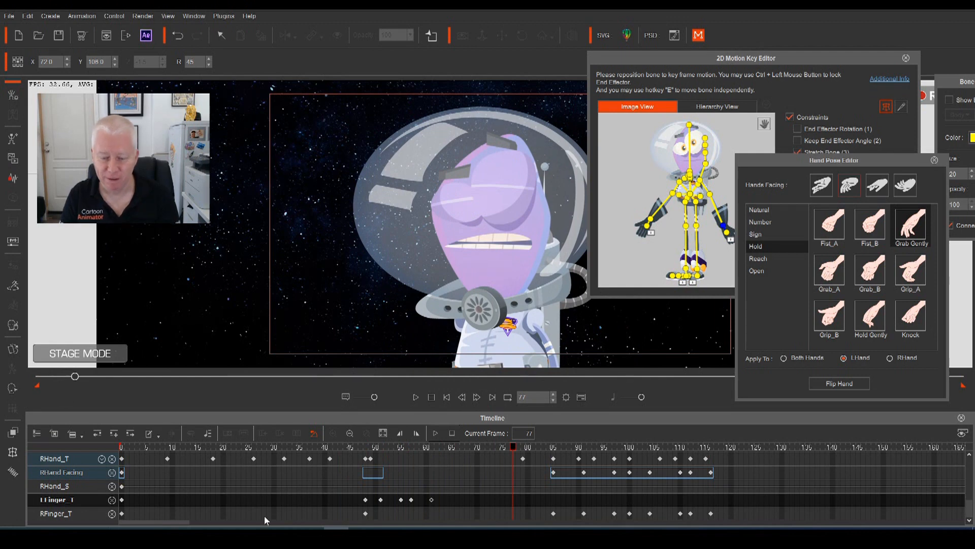
drag(514, 451, 339, 464)
key(space)
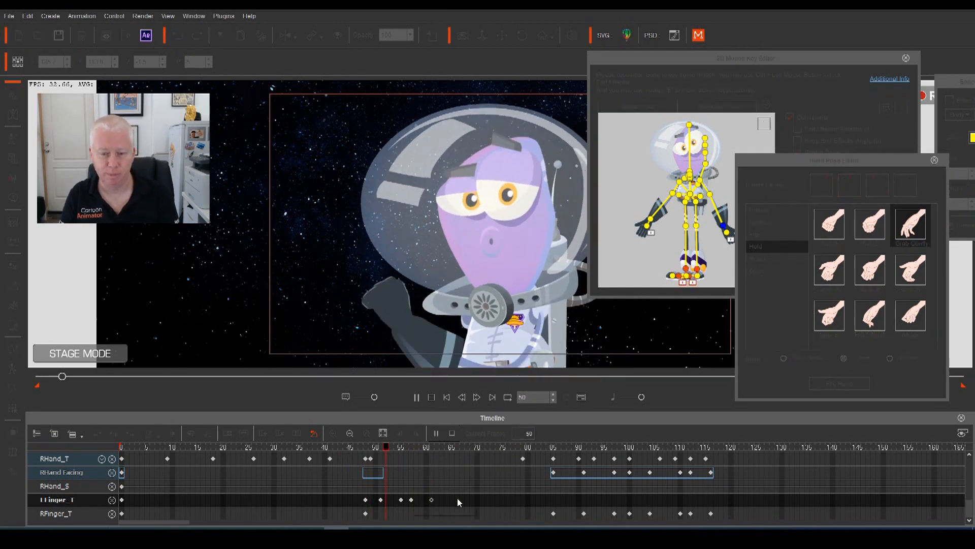
key(space)
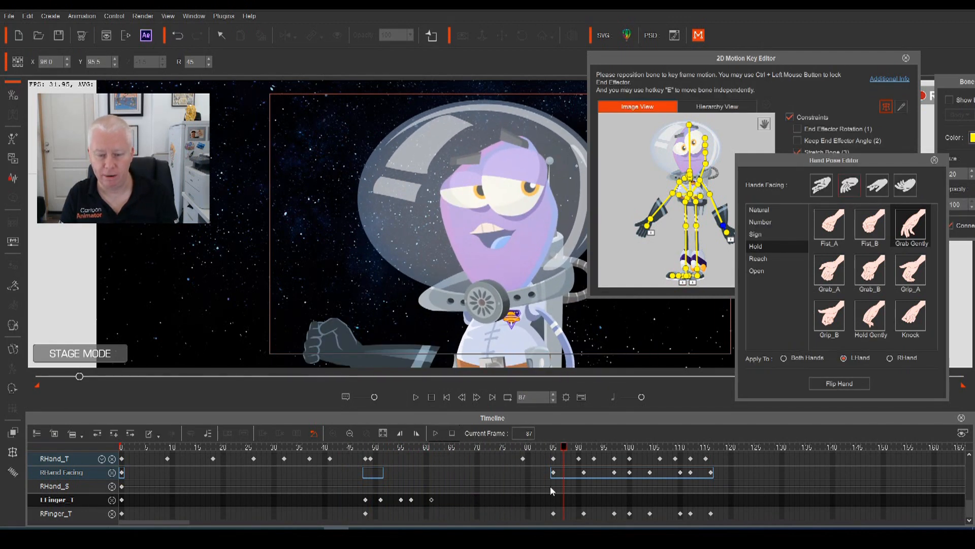
drag(561, 450, 553, 451)
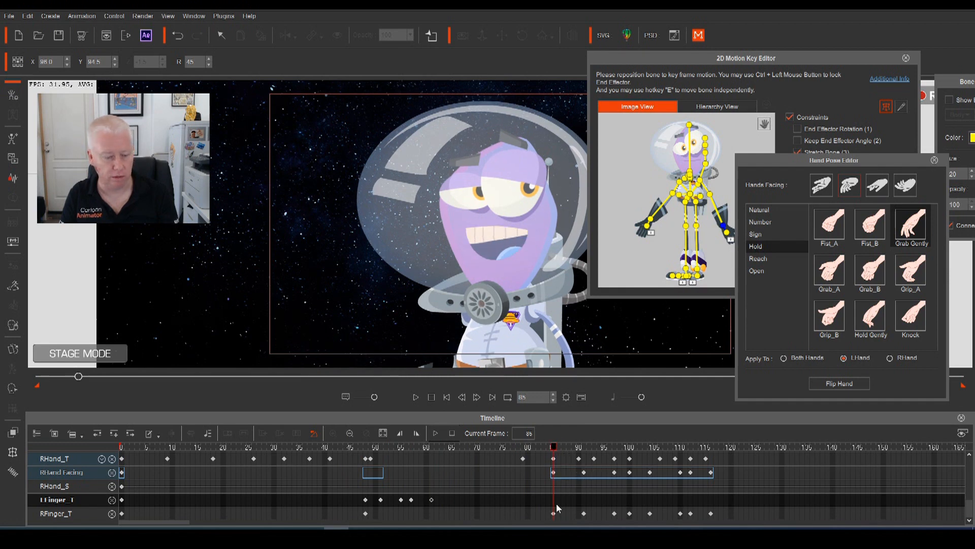
click(568, 459)
drag(568, 460, 114, 501)
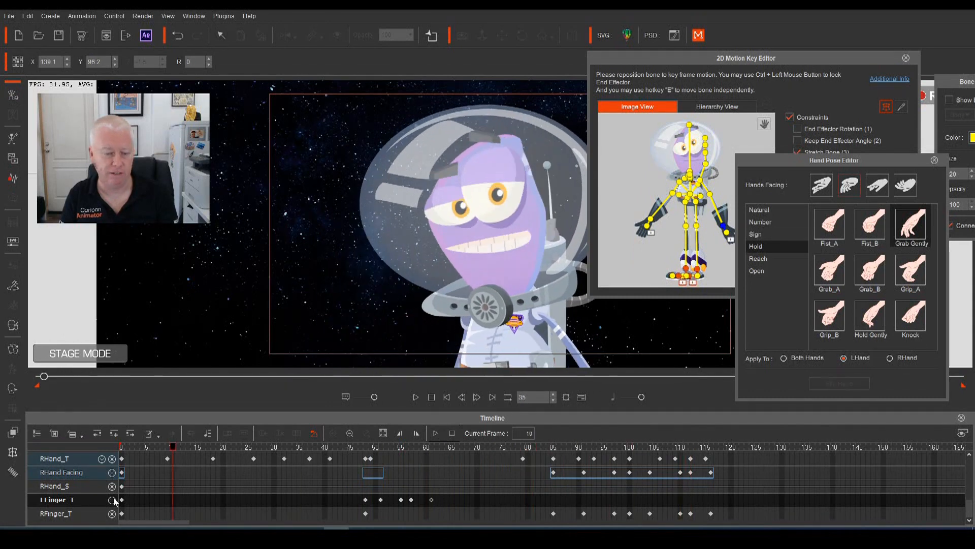
Close the Hand Pose and 2D Motion Key editors, then play the animation through frame 142
click(934, 160)
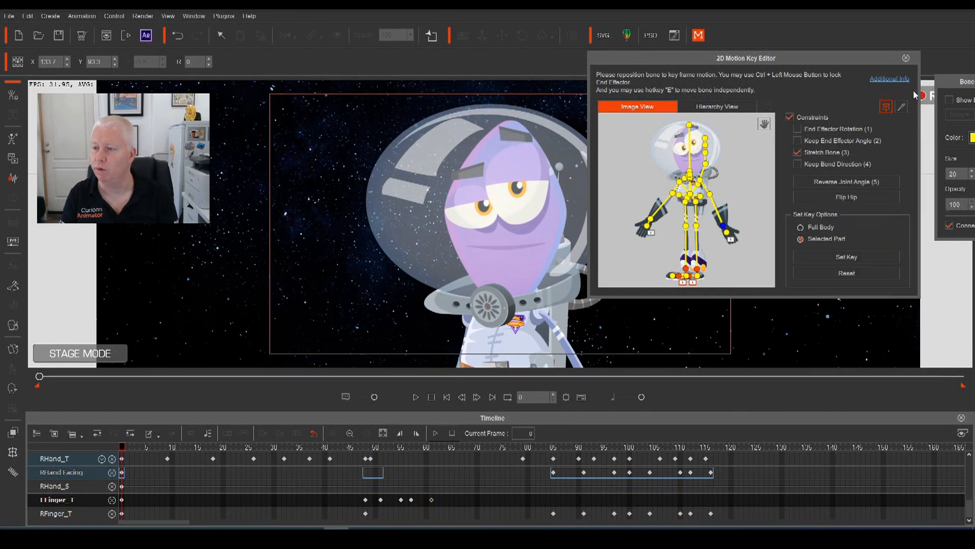
click(906, 58)
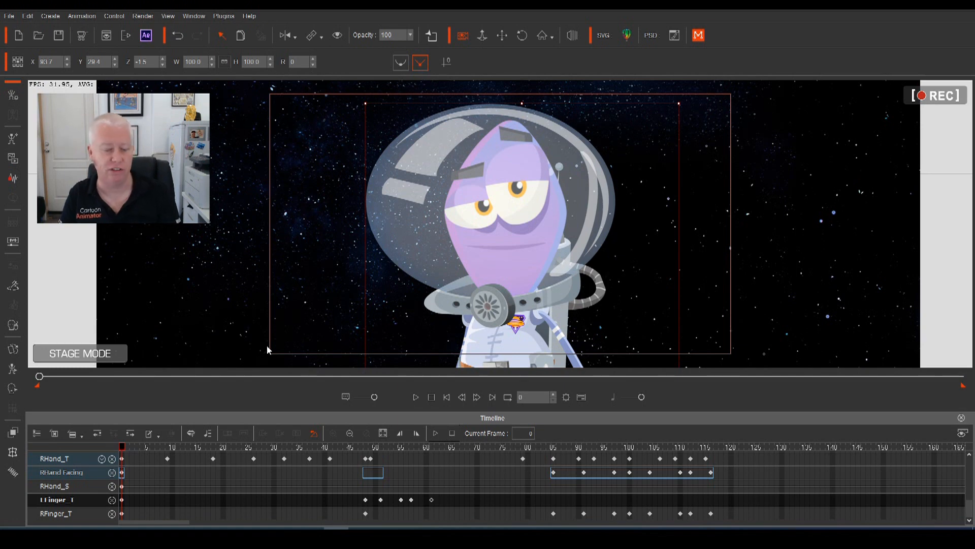
key(space)
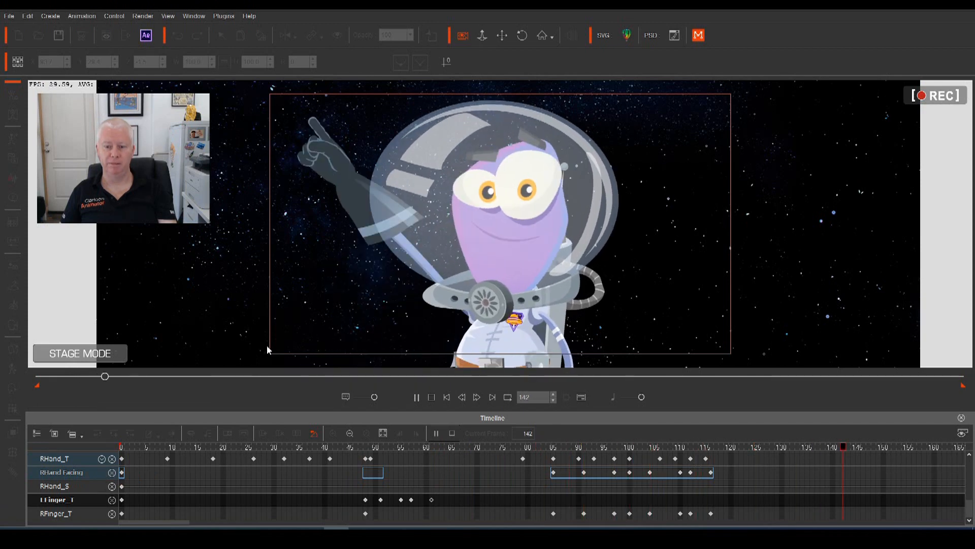
key(space)
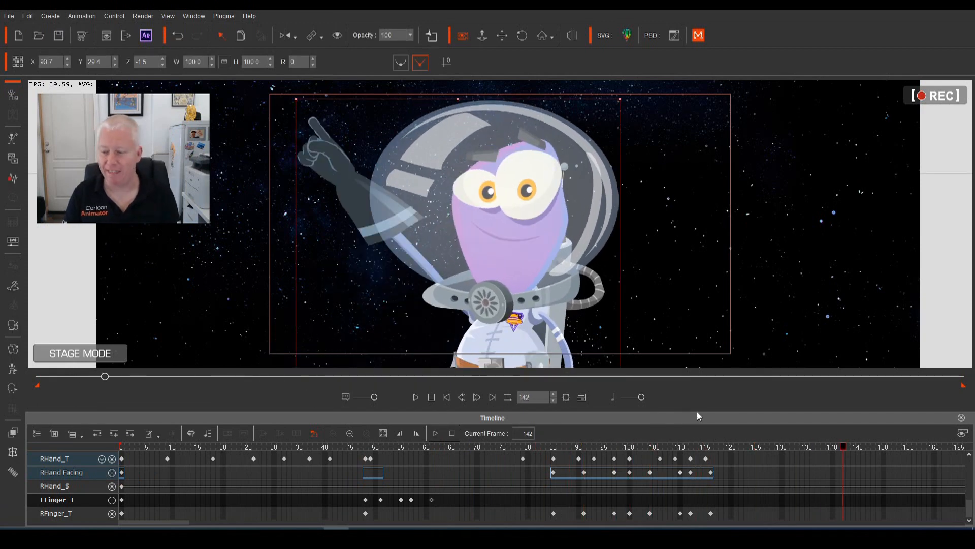